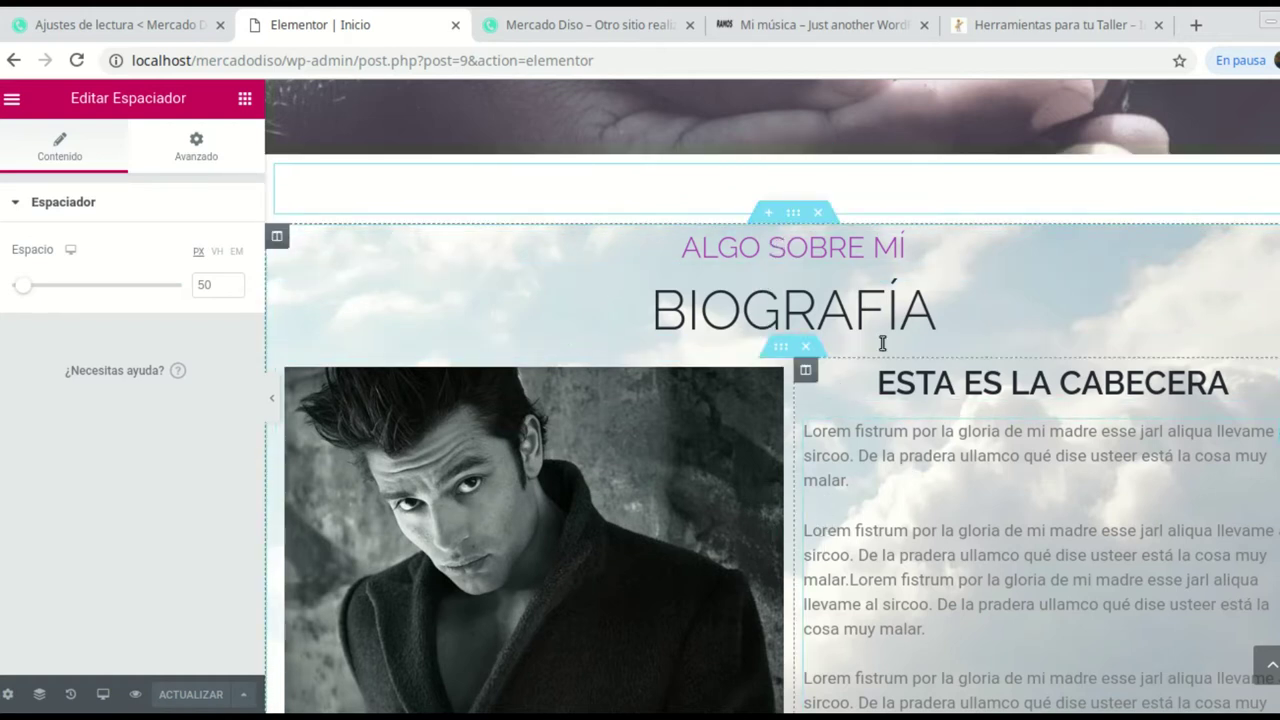
# - Replace the blank spacer section above the biography with a spacer inside the biography section, above "Algo sobre mí", and update the page
pyautogui.click(800, 216)
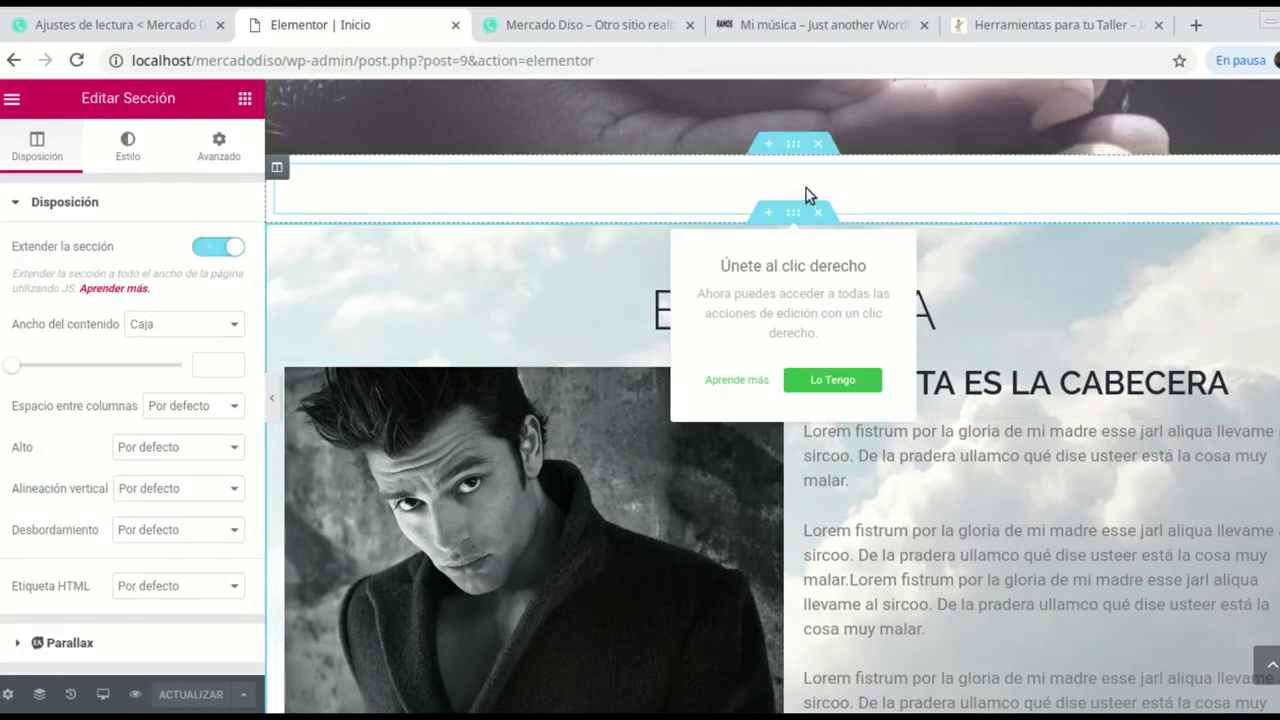
pyautogui.click(817, 146)
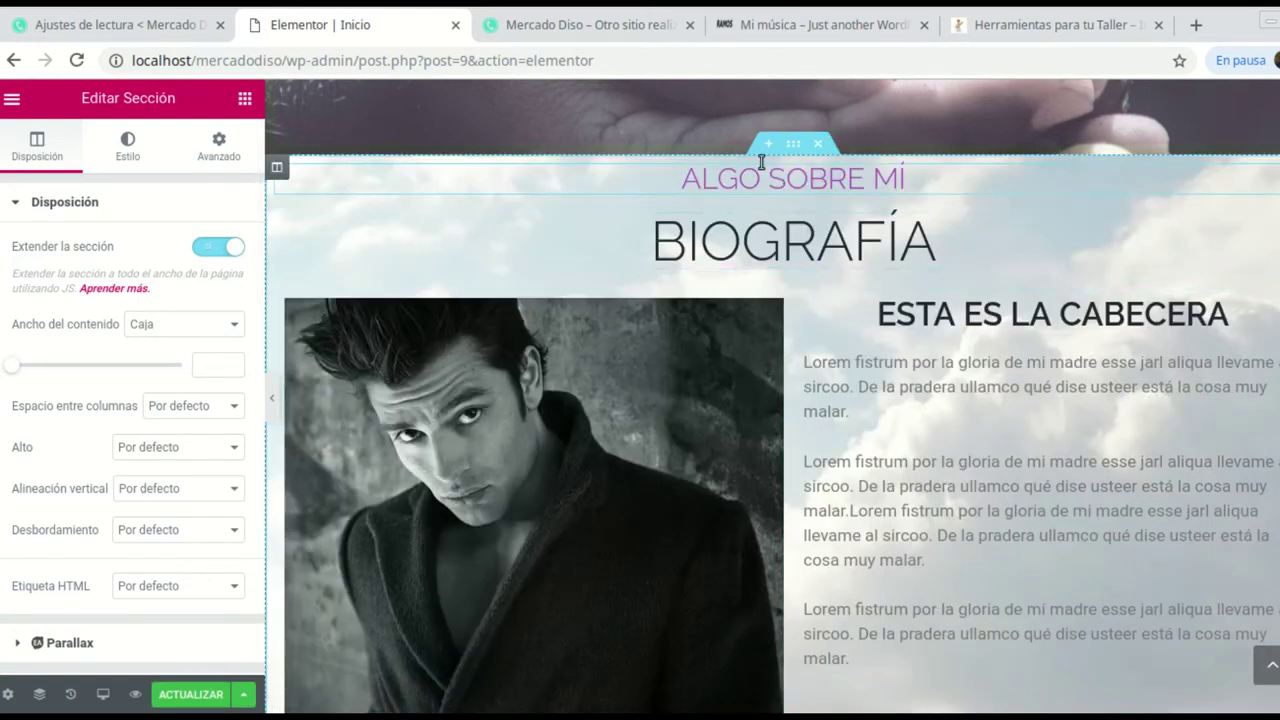
pyautogui.click(244, 100)
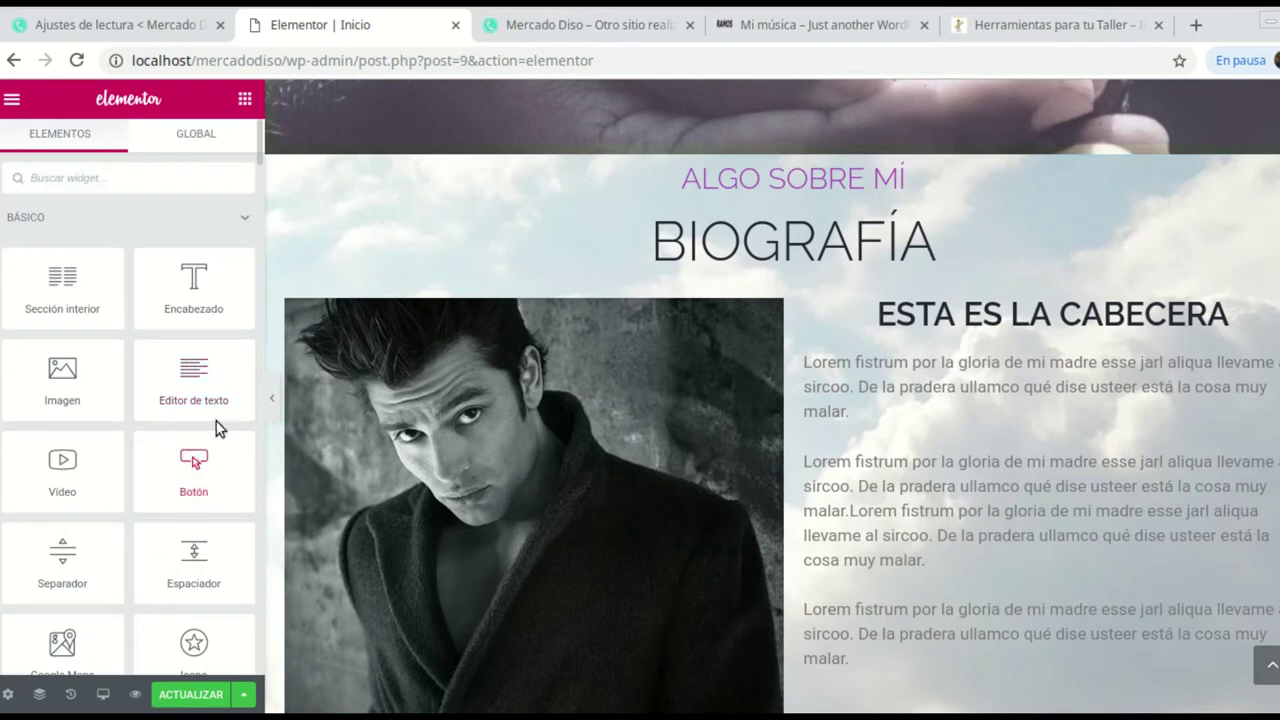
pyautogui.scroll(-1, 210, 300)
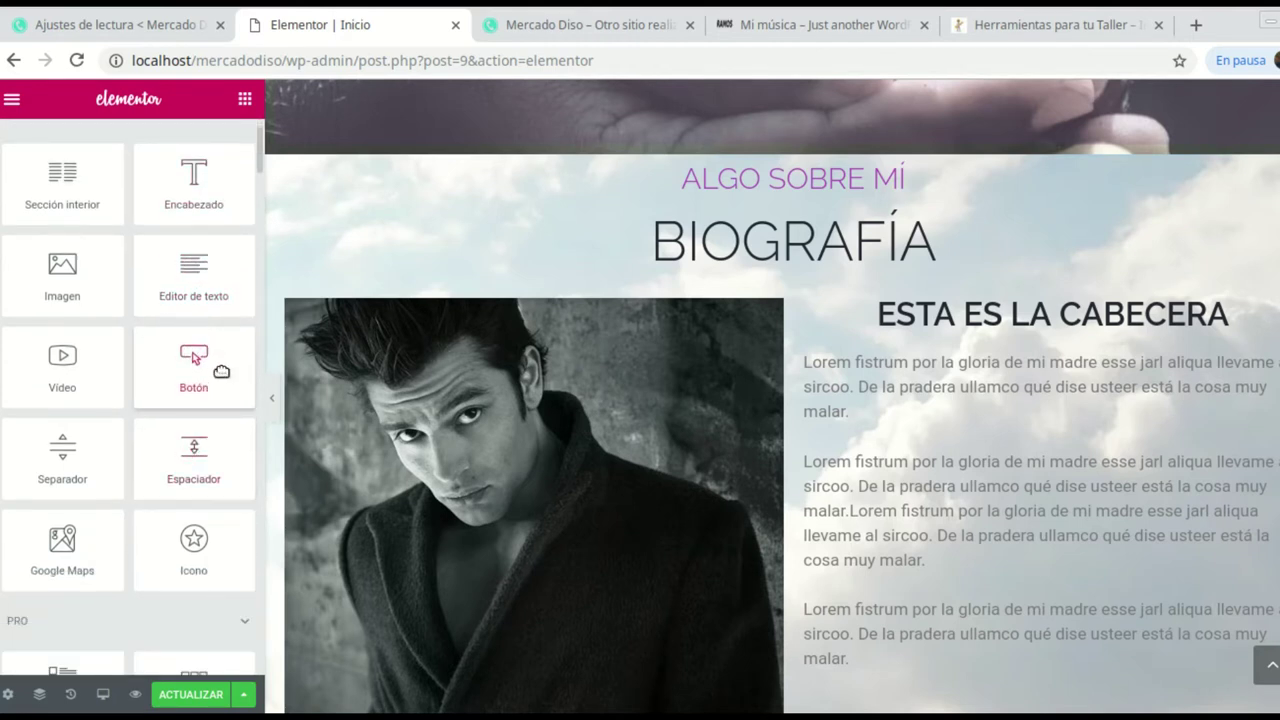
pyautogui.moveTo(188, 452); pyautogui.dragTo(776, 169)
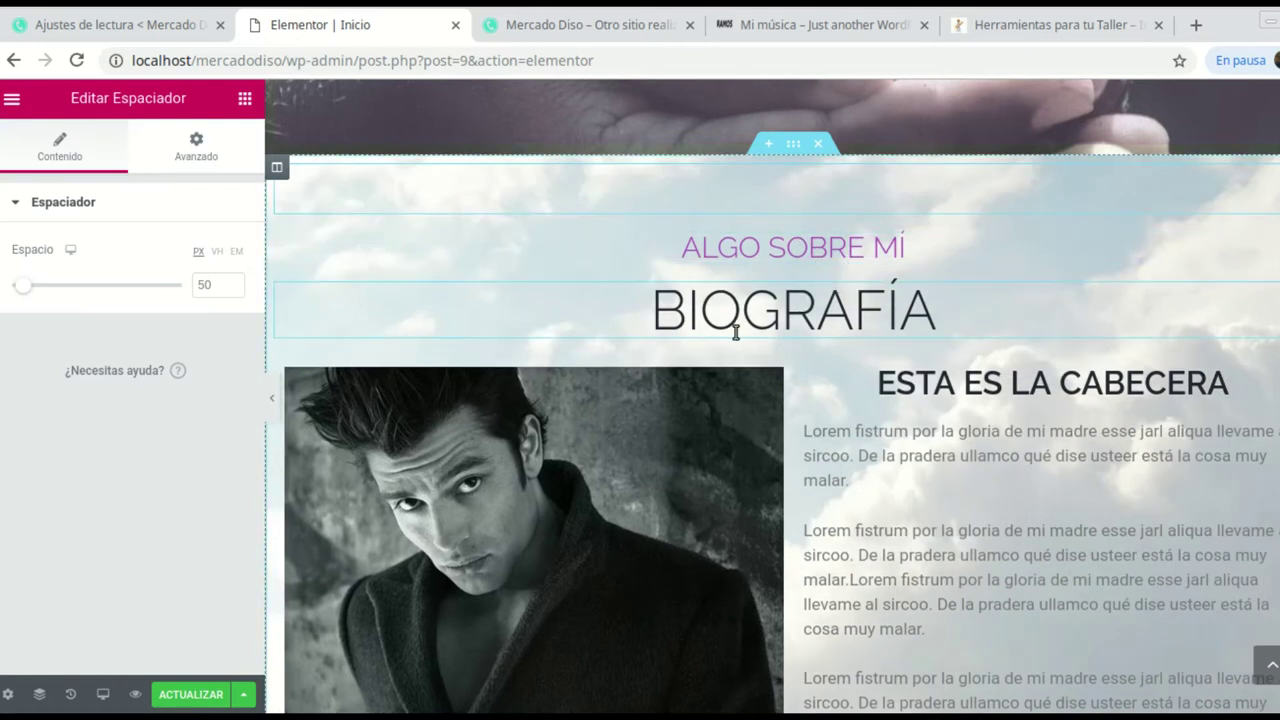
pyautogui.click(198, 694)
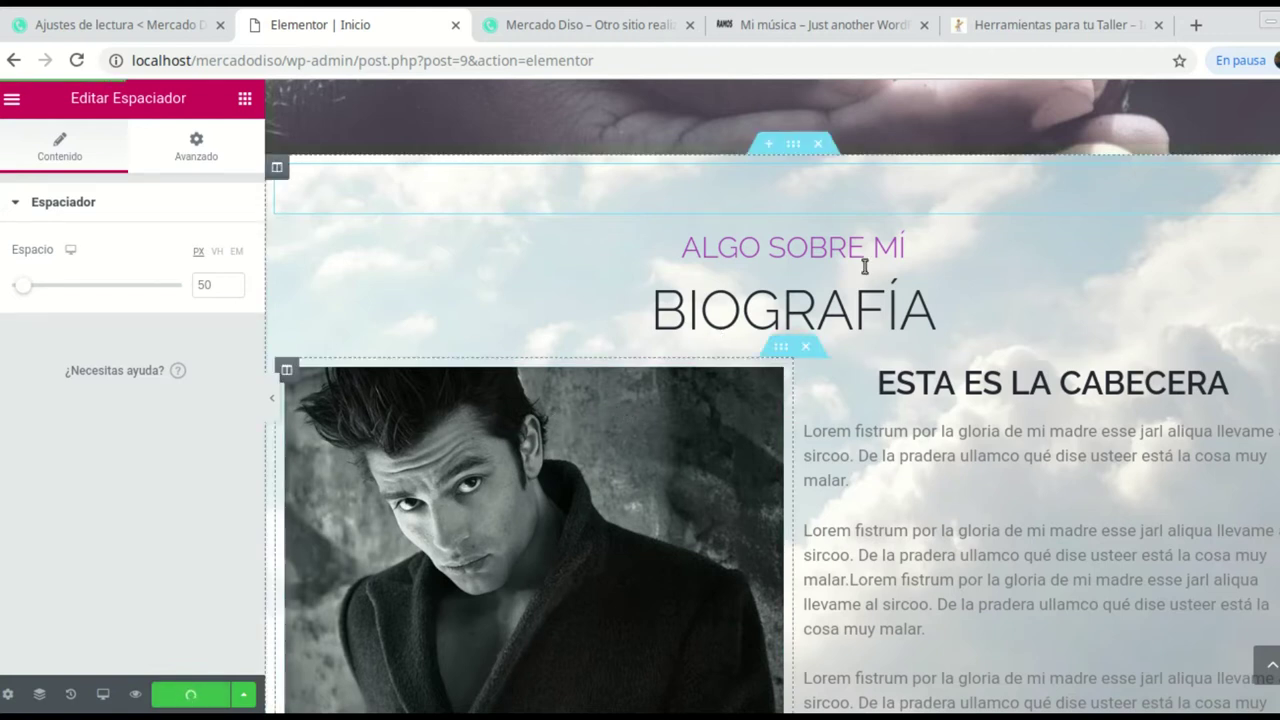
# - Reload the public Mercado Diso homepage and check the spacing above the biography headings
pyautogui.click(609, 23)
pyautogui.scroll(-1, 424, 244)
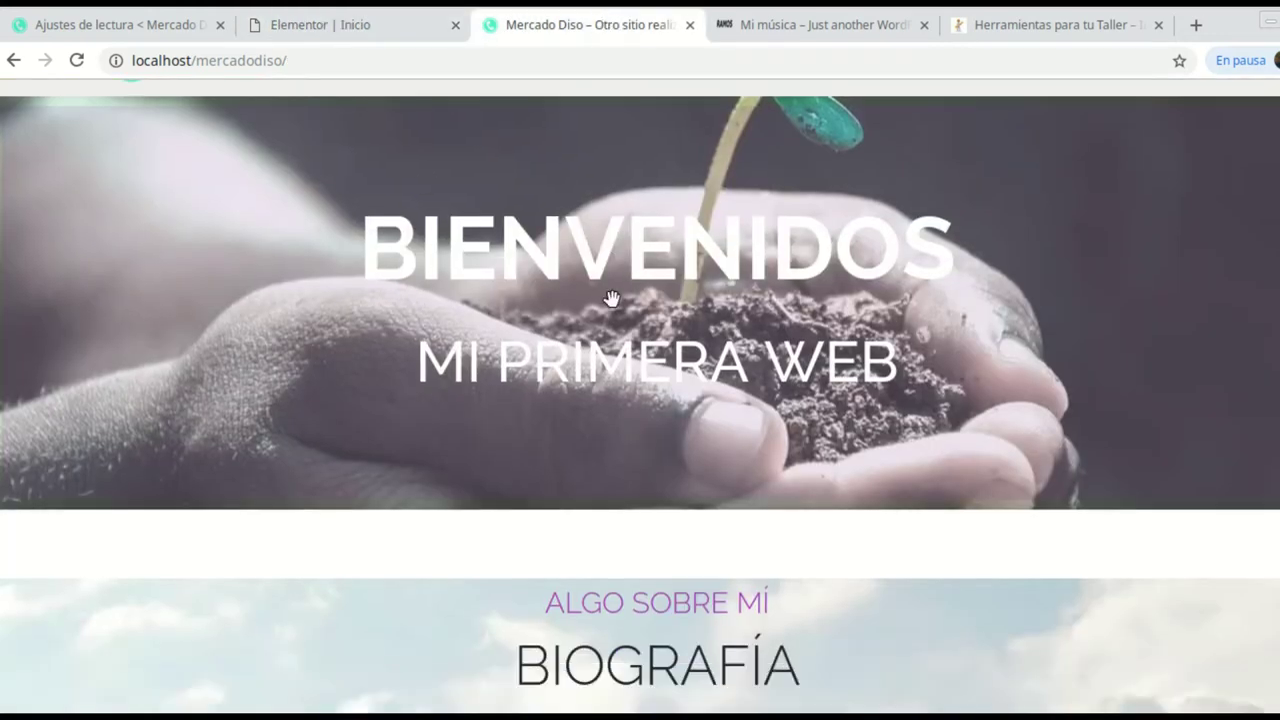
pyautogui.click(77, 61)
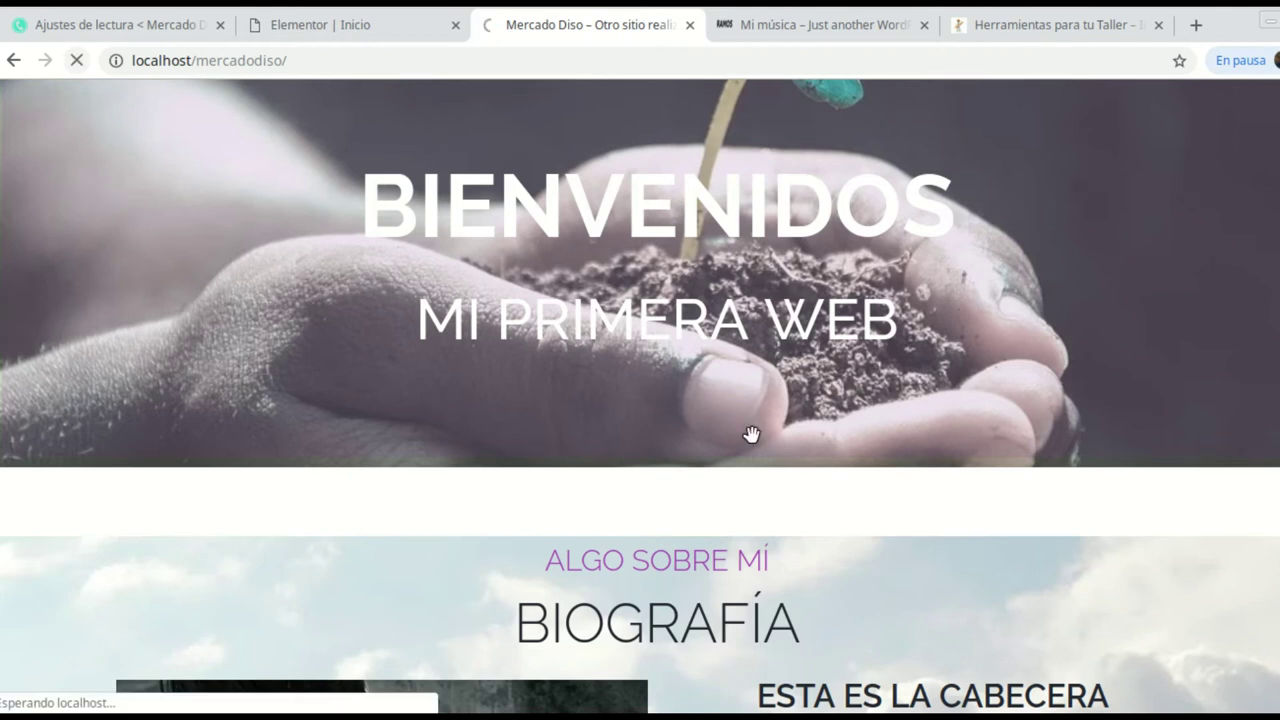
pyautogui.scroll(-1, 700, 390)
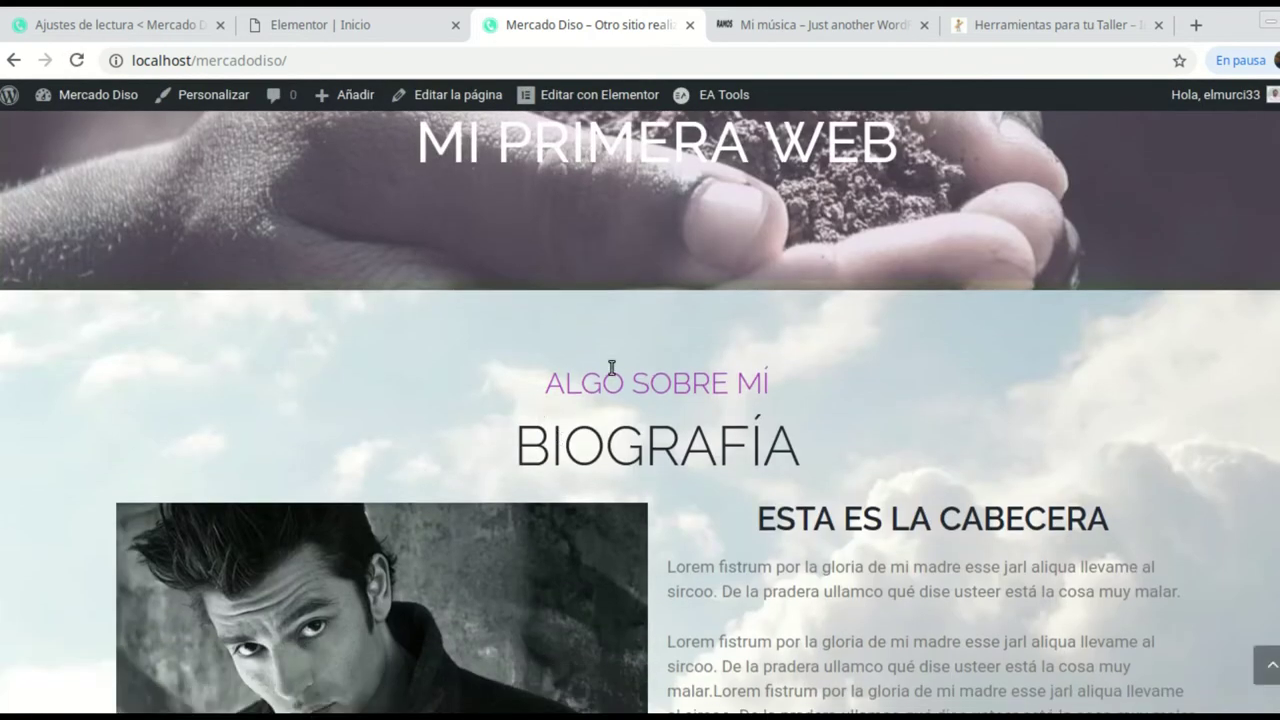
pyautogui.scroll(-3, 795, 450)
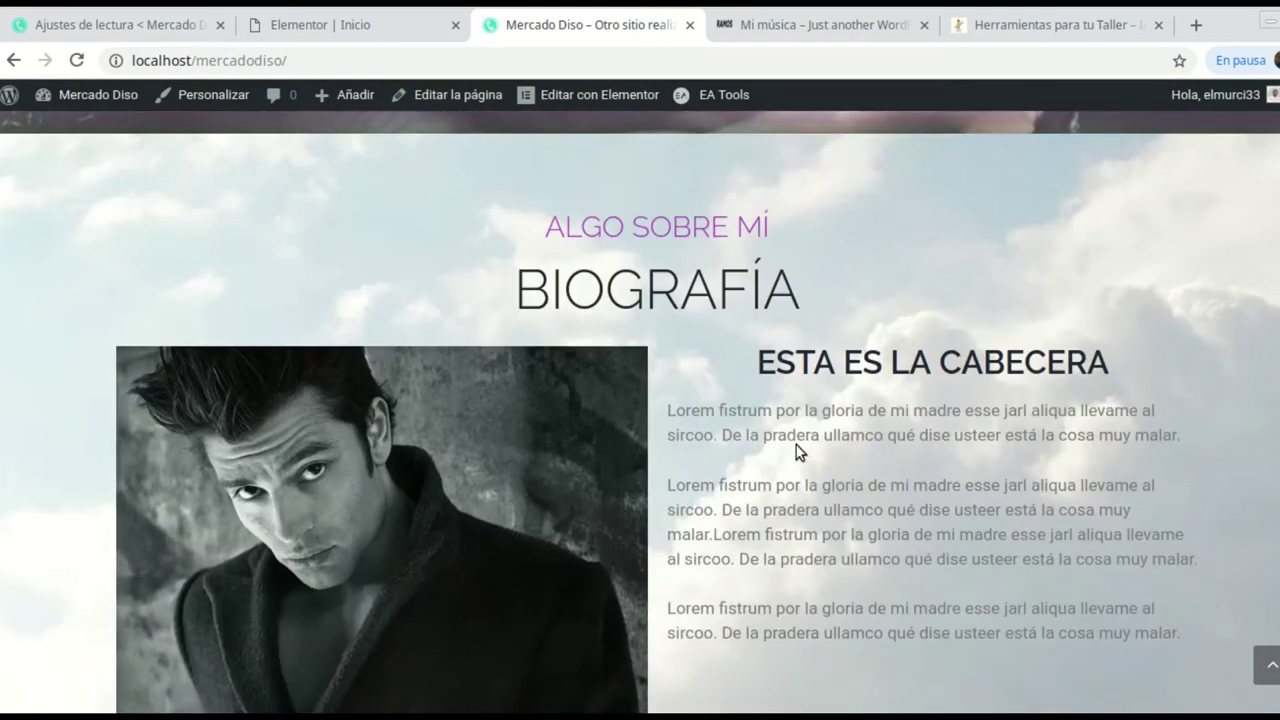
pyautogui.scroll(2, 794, 446)
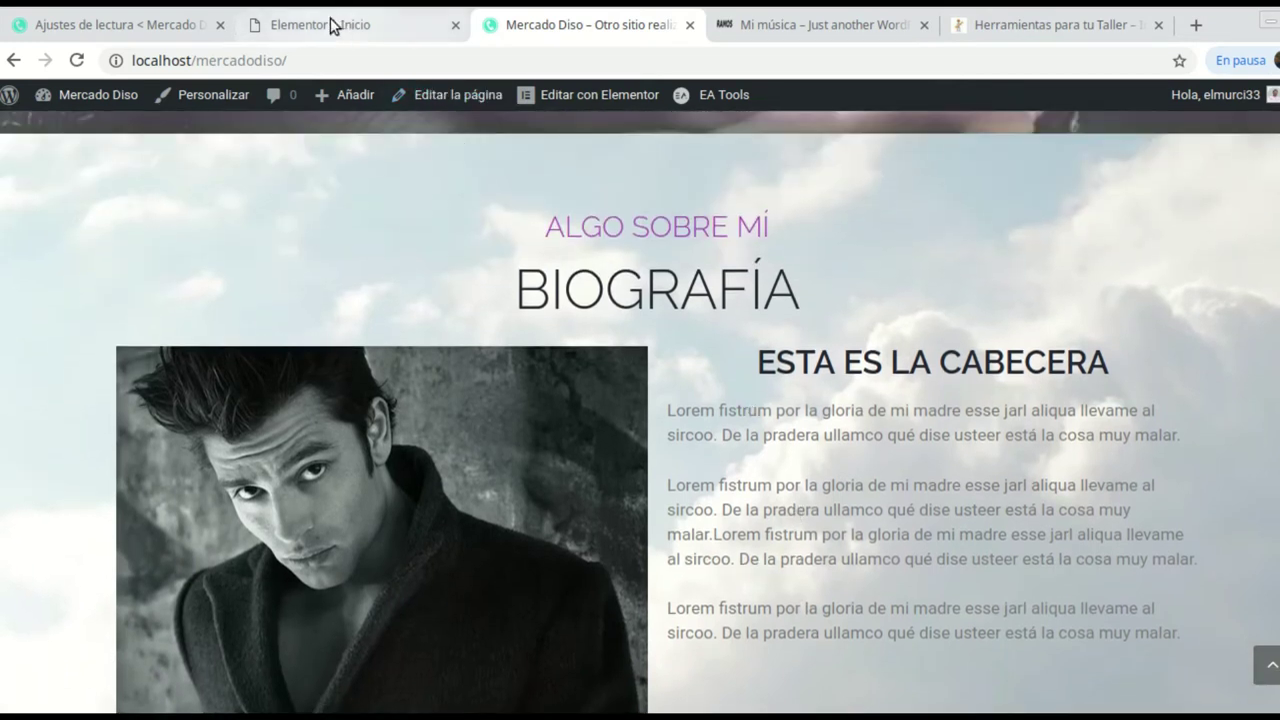
# - Go to the site's list of posts and start a new post titled "Primera Entrada"
pyautogui.click(90, 22)
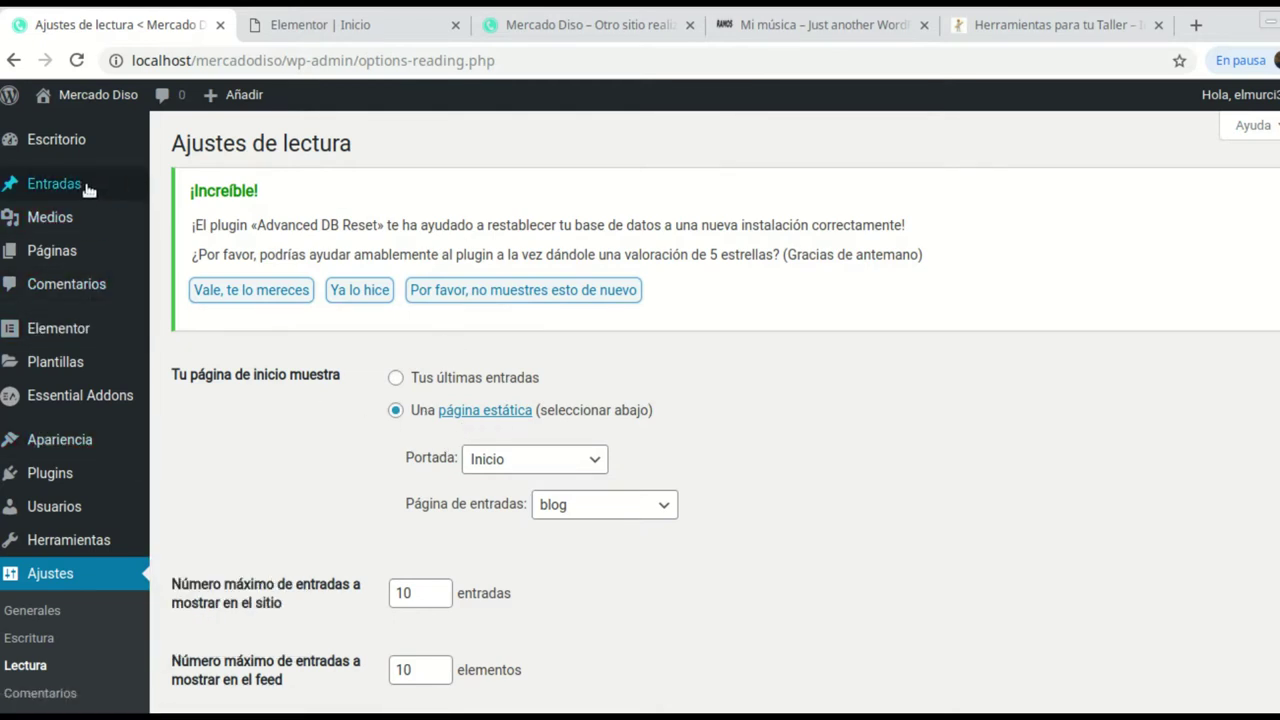
pyautogui.moveTo(43, 185)
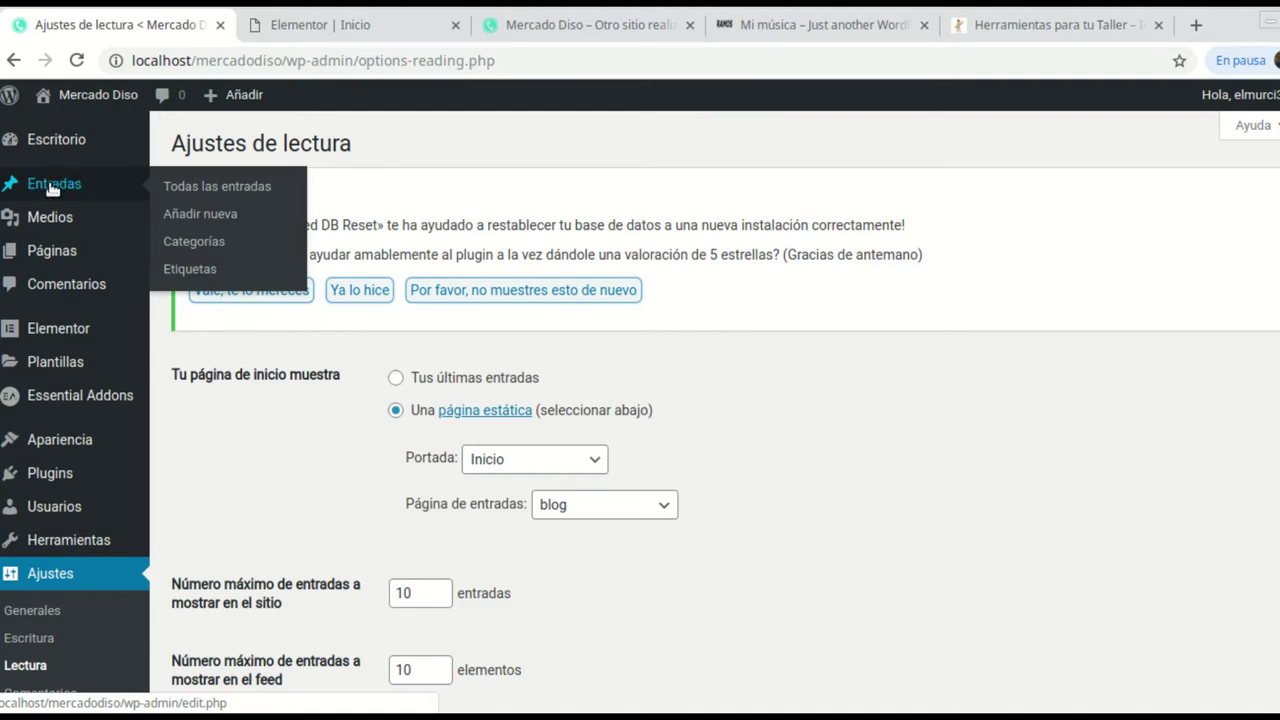
pyautogui.click(221, 190)
pyautogui.scroll(-1, 480, 530)
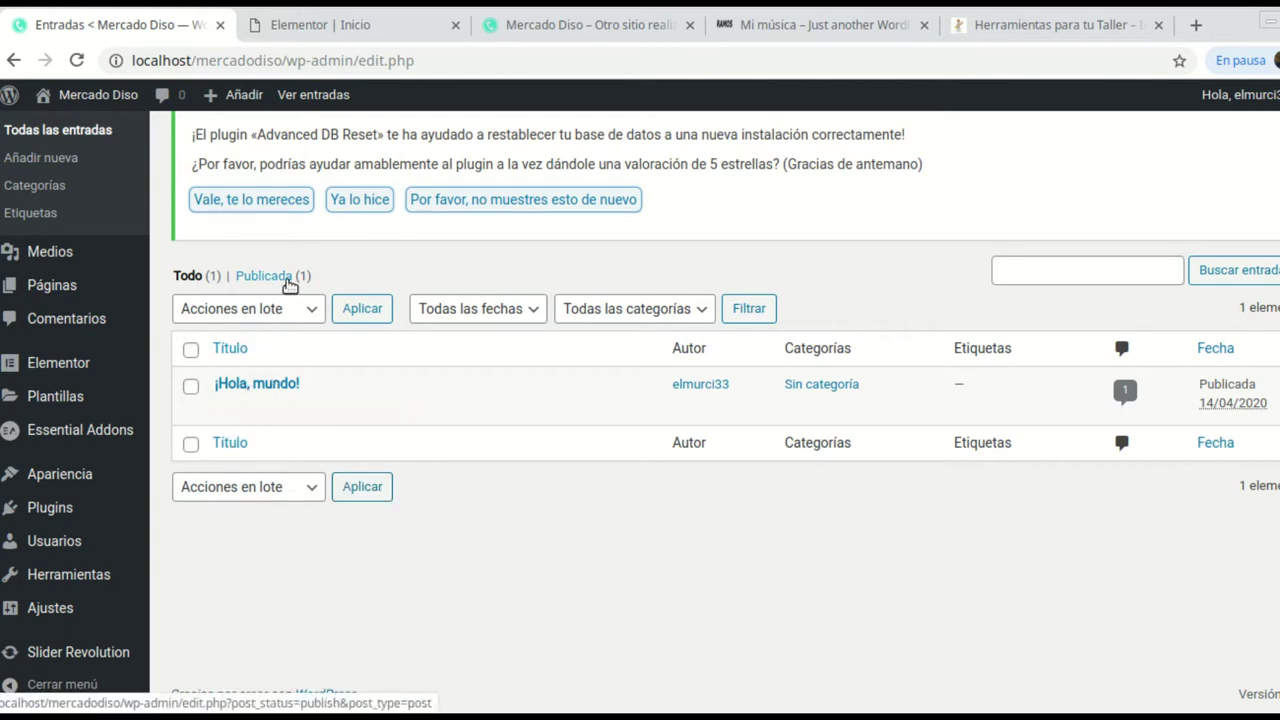
pyautogui.scroll(1, 500, 372)
pyautogui.click(324, 153)
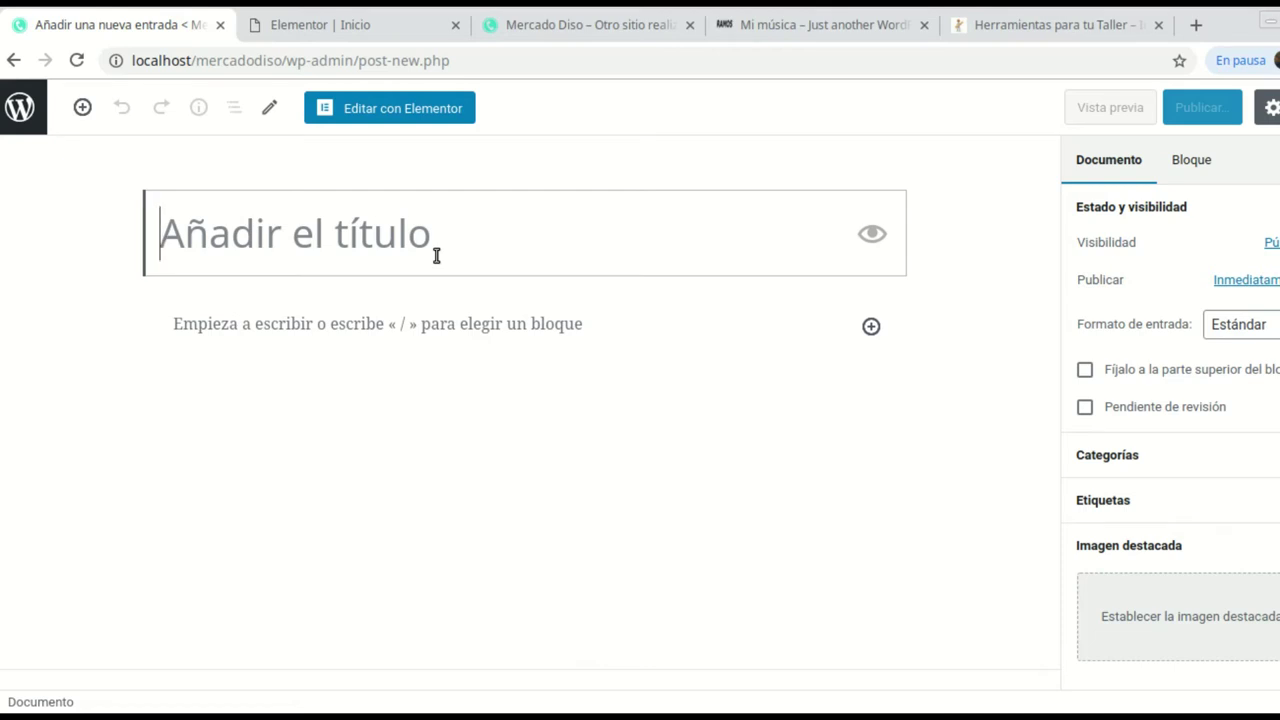
pyautogui.write('Primera Entrada')
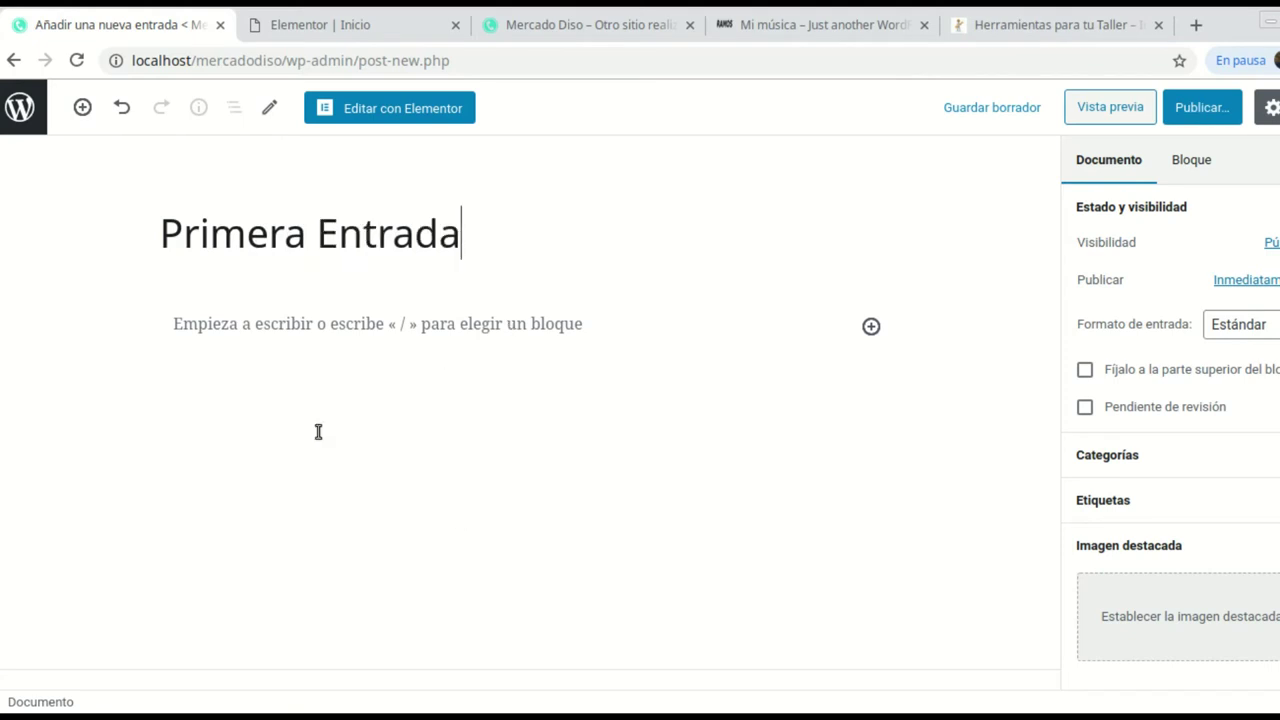
pyautogui.click(290, 332)
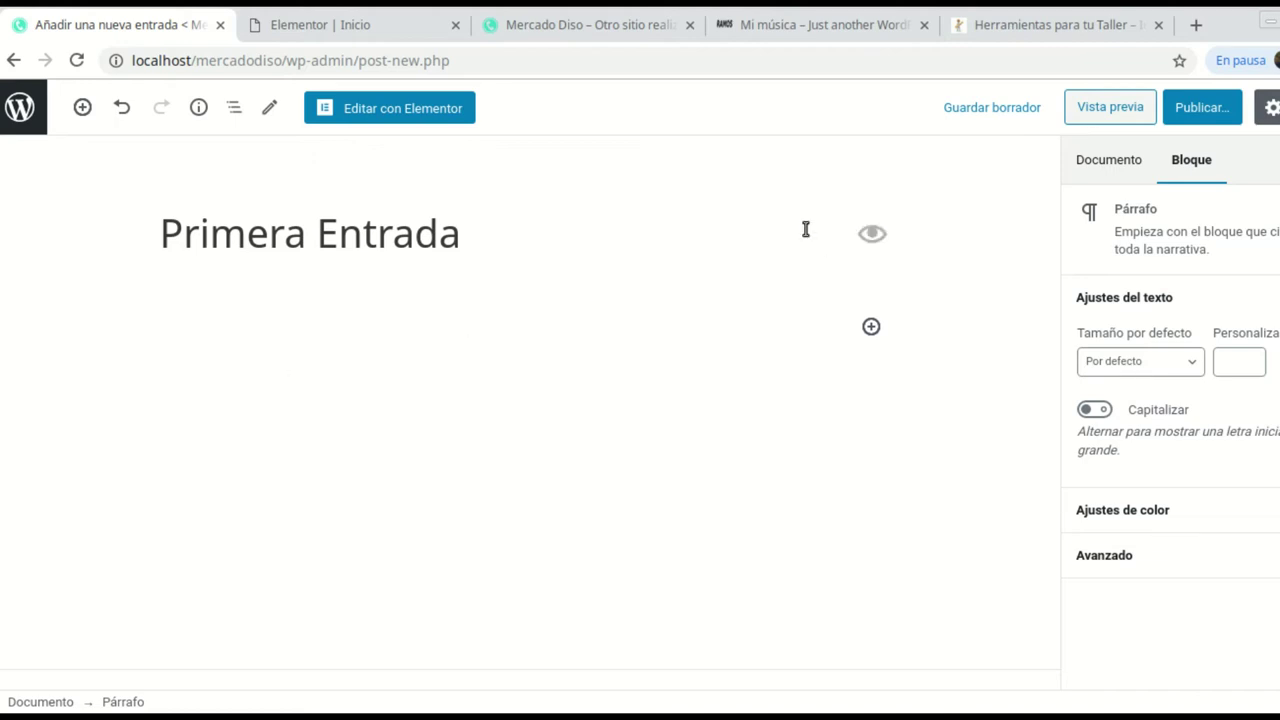
# - Replace the "Herramientas para tu Taller" browser tab with a new one, search for "loren ipsum" and open the lipsum.com result
pyautogui.click(1156, 26)
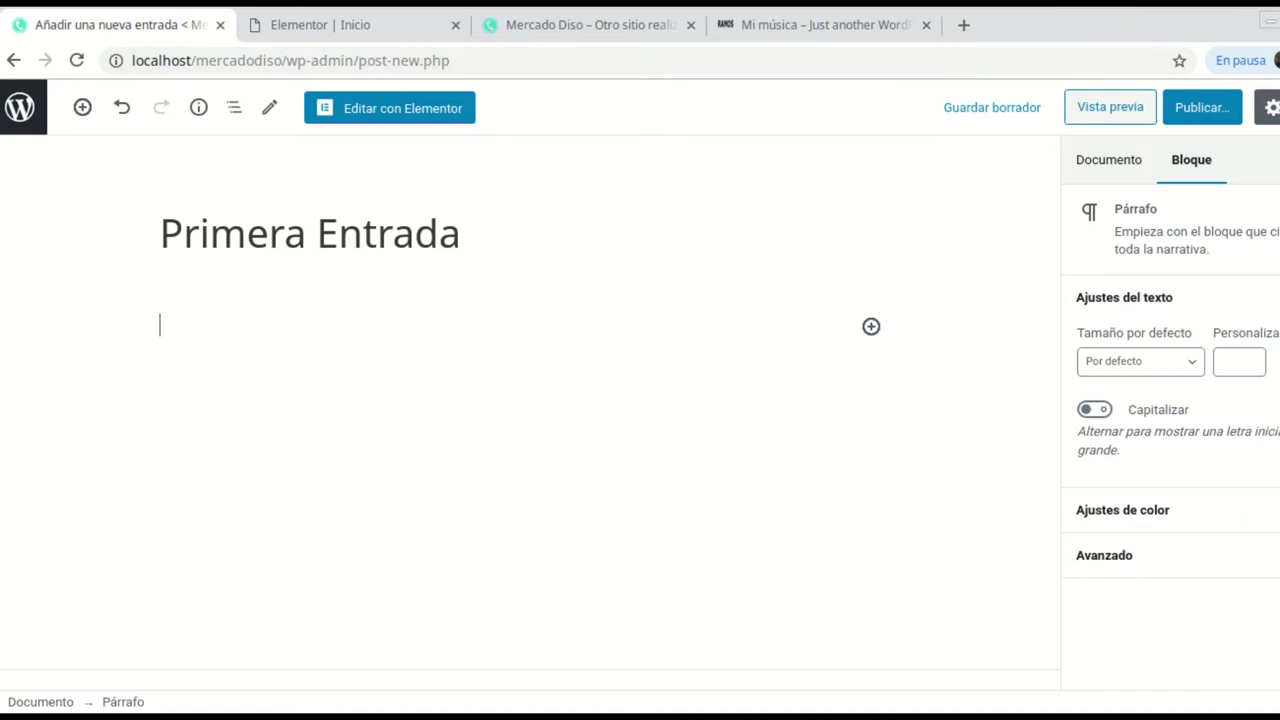
pyautogui.click(962, 25)
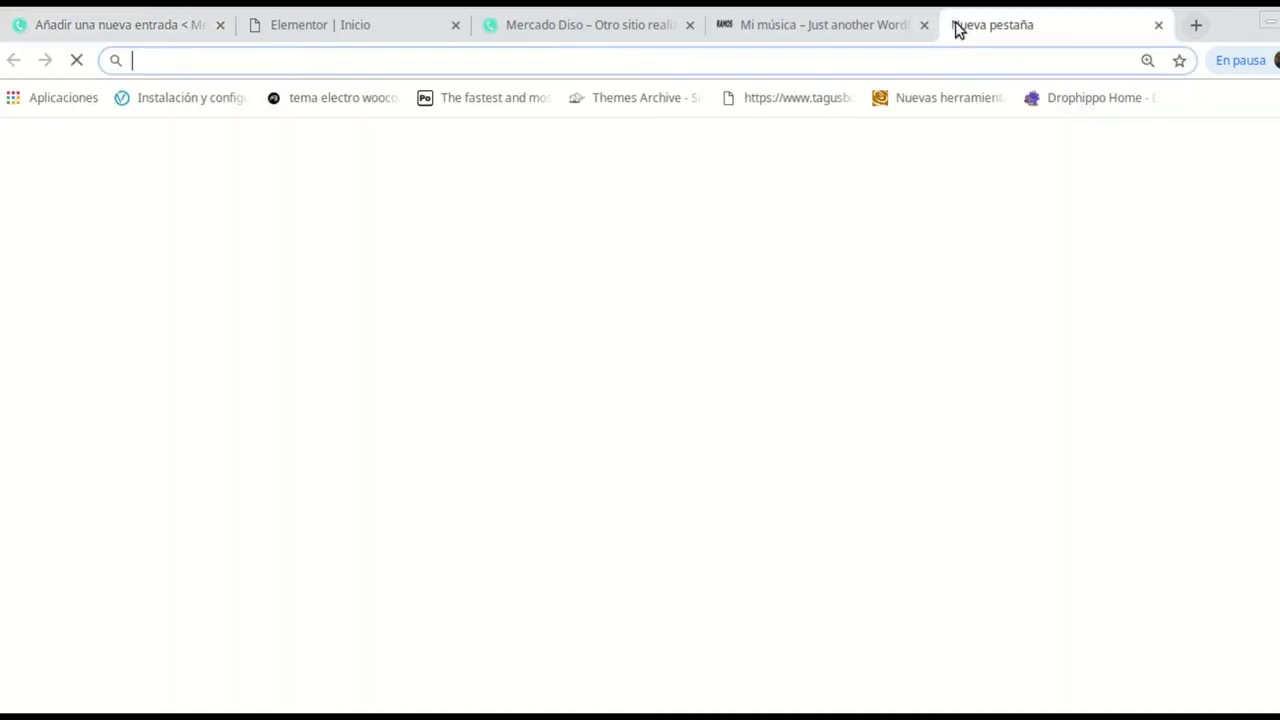
pyautogui.click(577, 437)
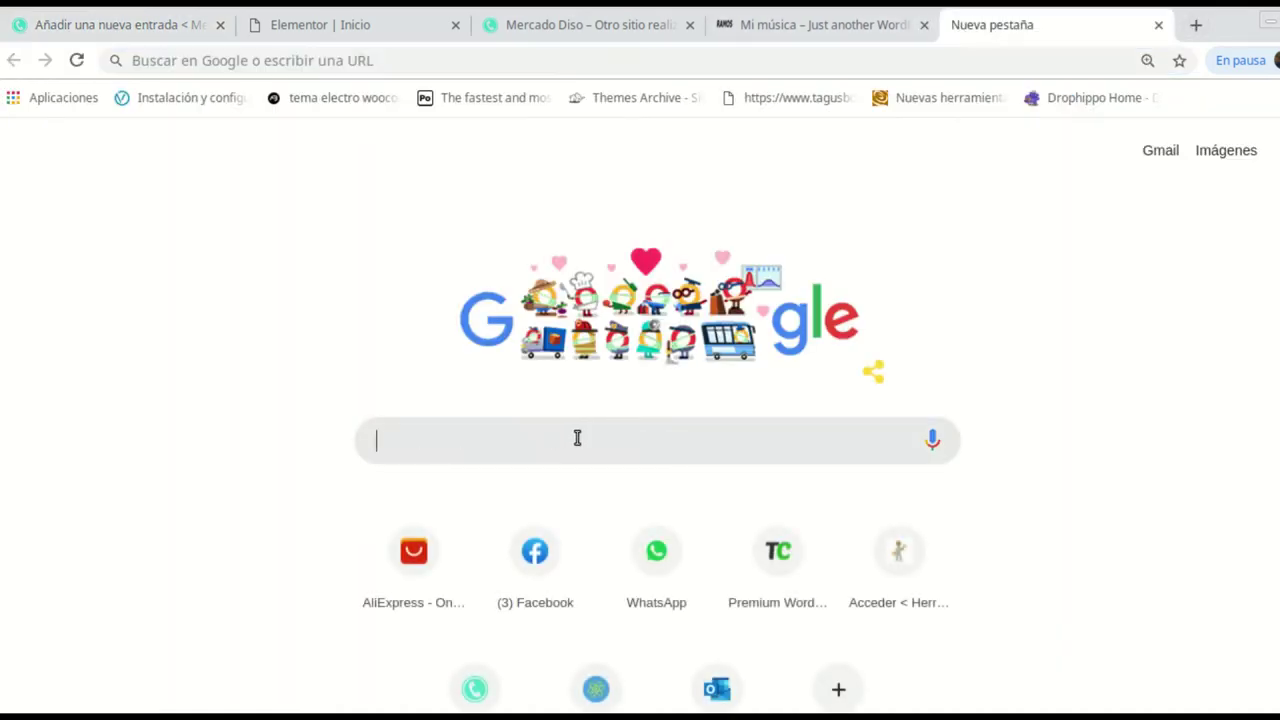
pyautogui.write('lore')
pyautogui.press('Return')
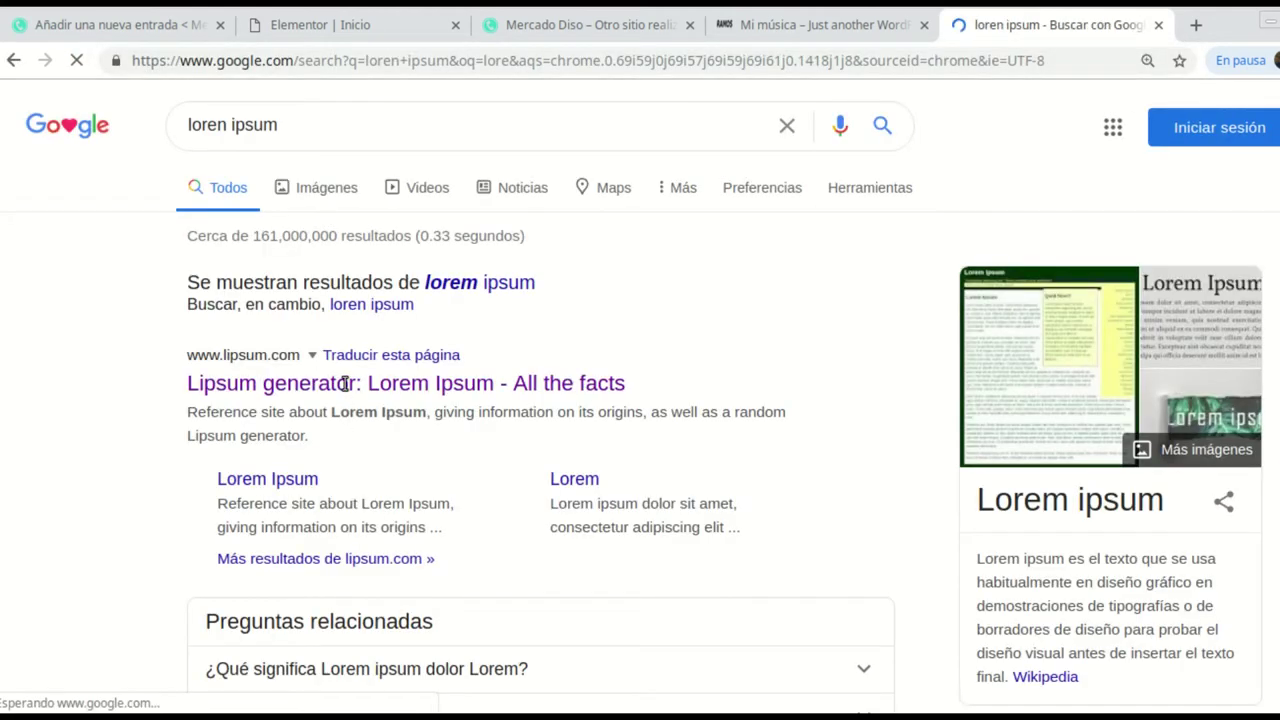
pyautogui.click(300, 386)
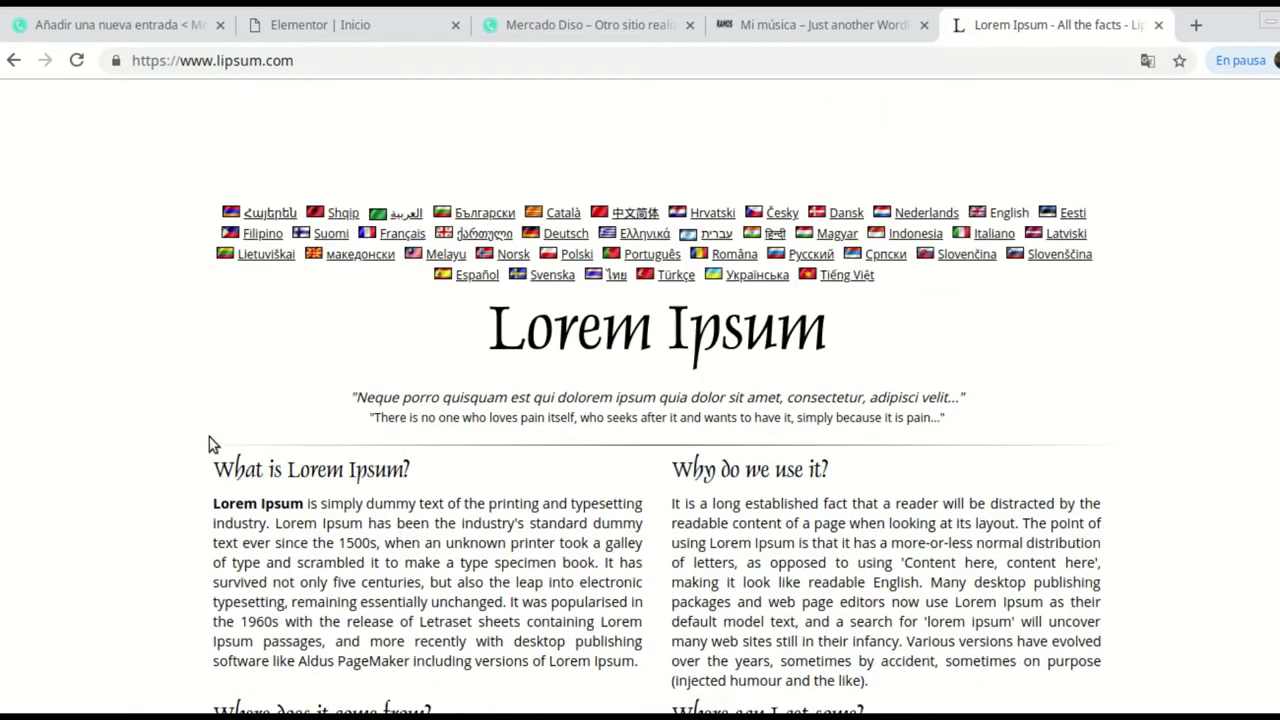
# - Copy the "What is Lorem Ipsum?" heading together with its full paragraph
pyautogui.moveTo(215, 450); pyautogui.dragTo(390, 520)
pyautogui.click(222, 418)
pyautogui.moveTo(219, 418); pyautogui.dragTo(542, 627)
pyautogui.hotkey('ctrl', 'c')
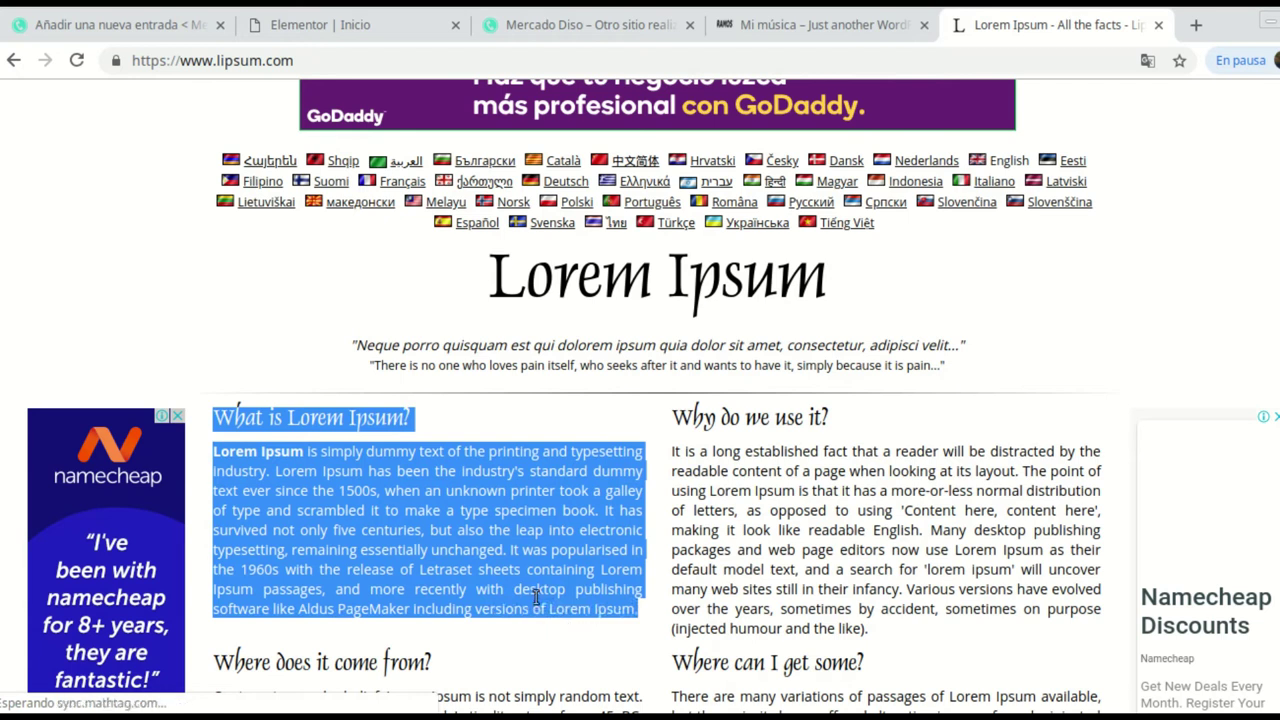
pyautogui.rightClick(522, 568)
pyautogui.click(567, 590)
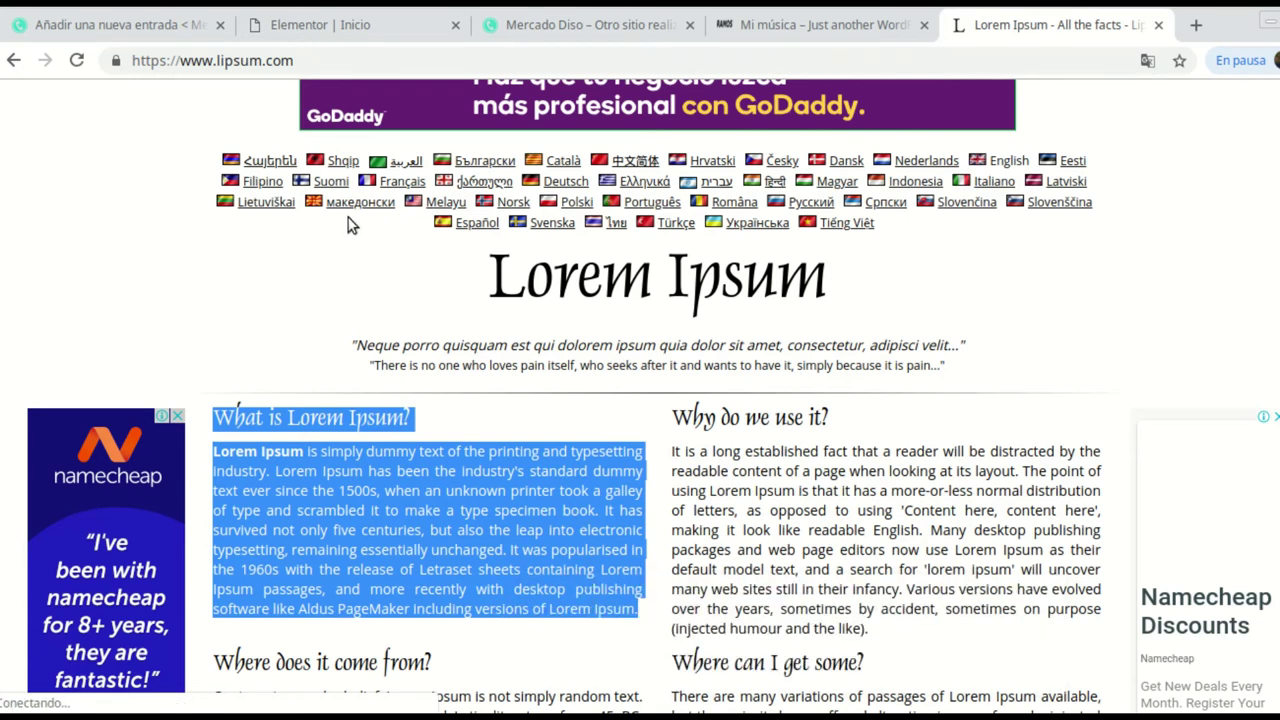
# - Return to the "Primera Entrada" post and paste the copied heading and paragraph into its body
pyautogui.click(328, 27)
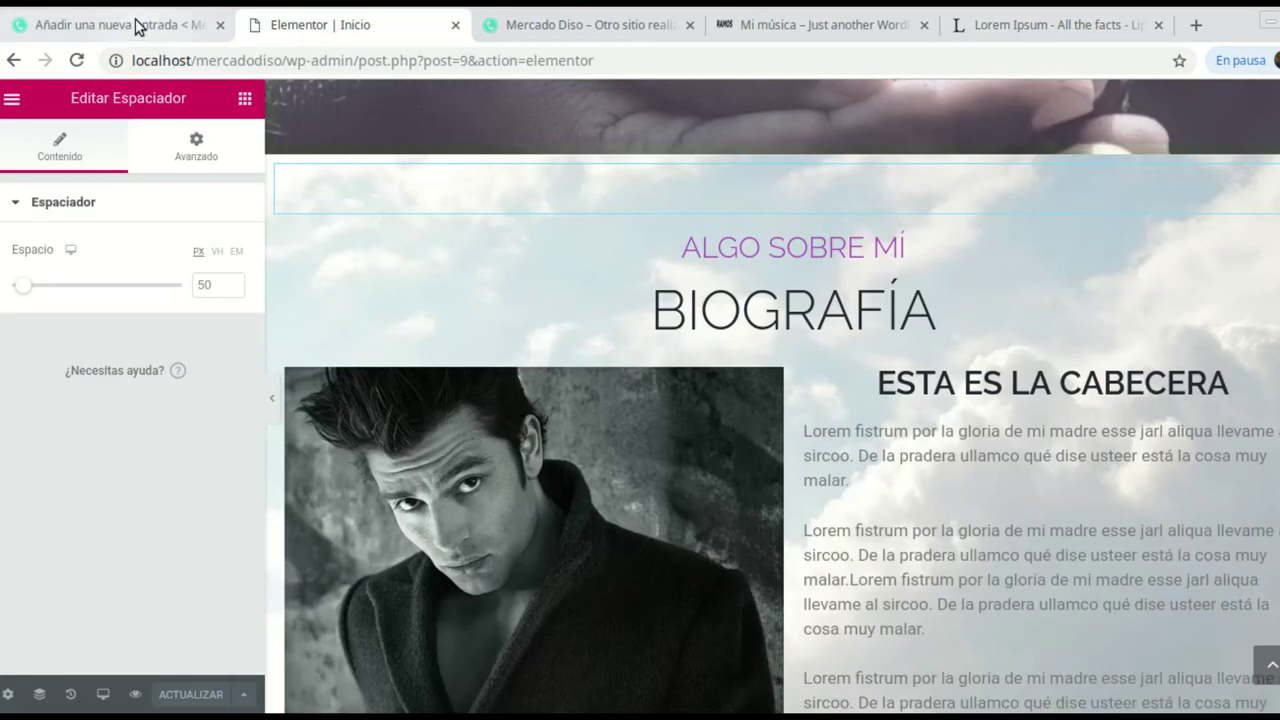
pyautogui.click(140, 24)
pyautogui.click(170, 345)
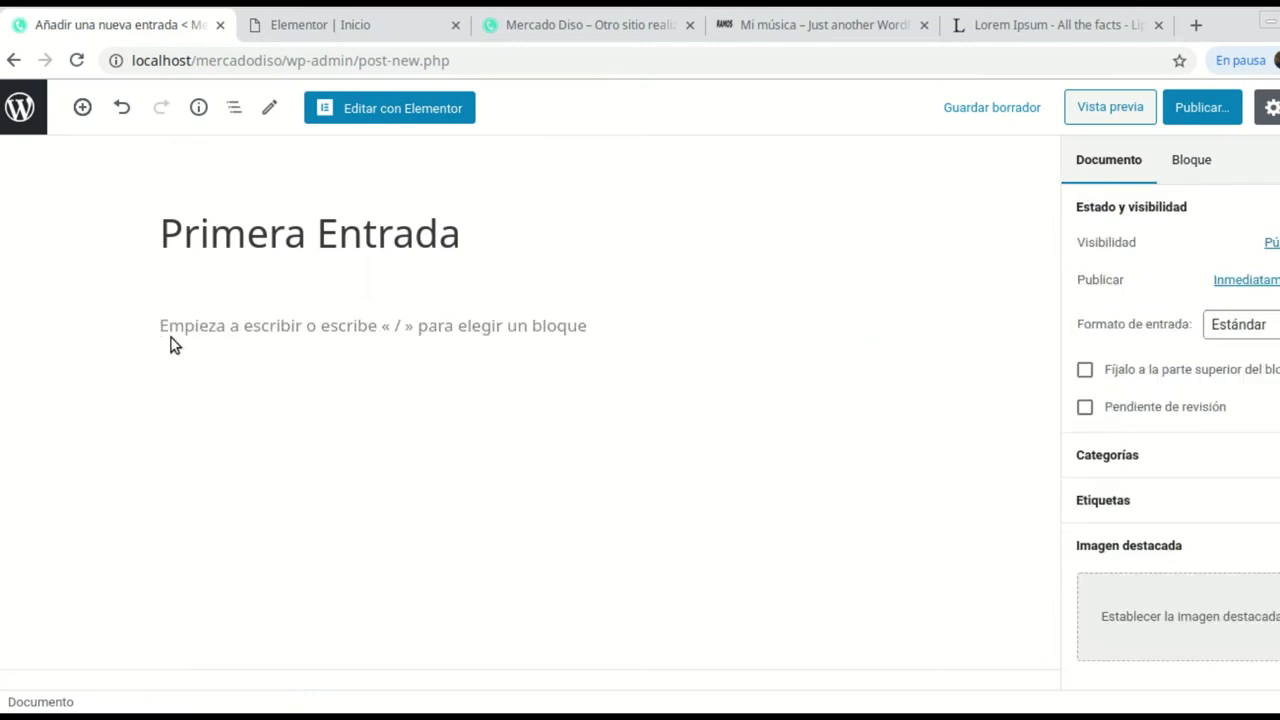
pyautogui.rightClick(171, 343)
pyautogui.click(163, 326)
pyautogui.click(169, 326)
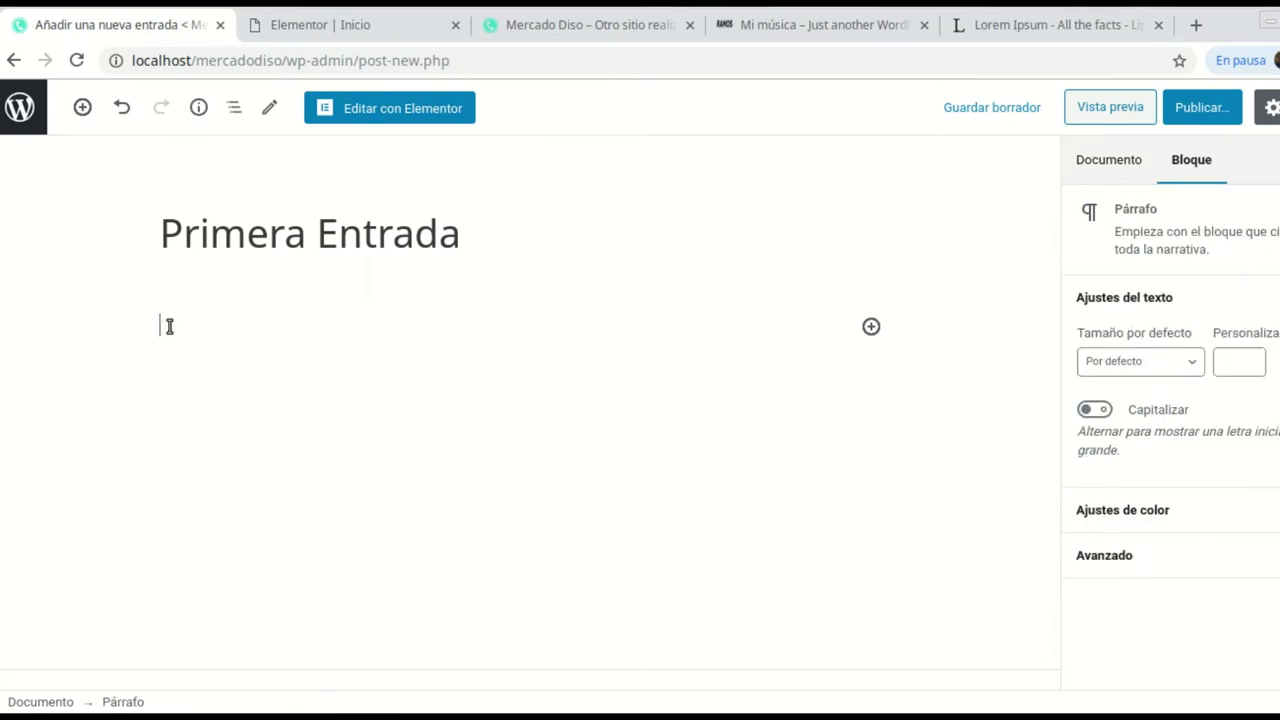
pyautogui.rightClick(168, 326)
pyautogui.click(258, 453)
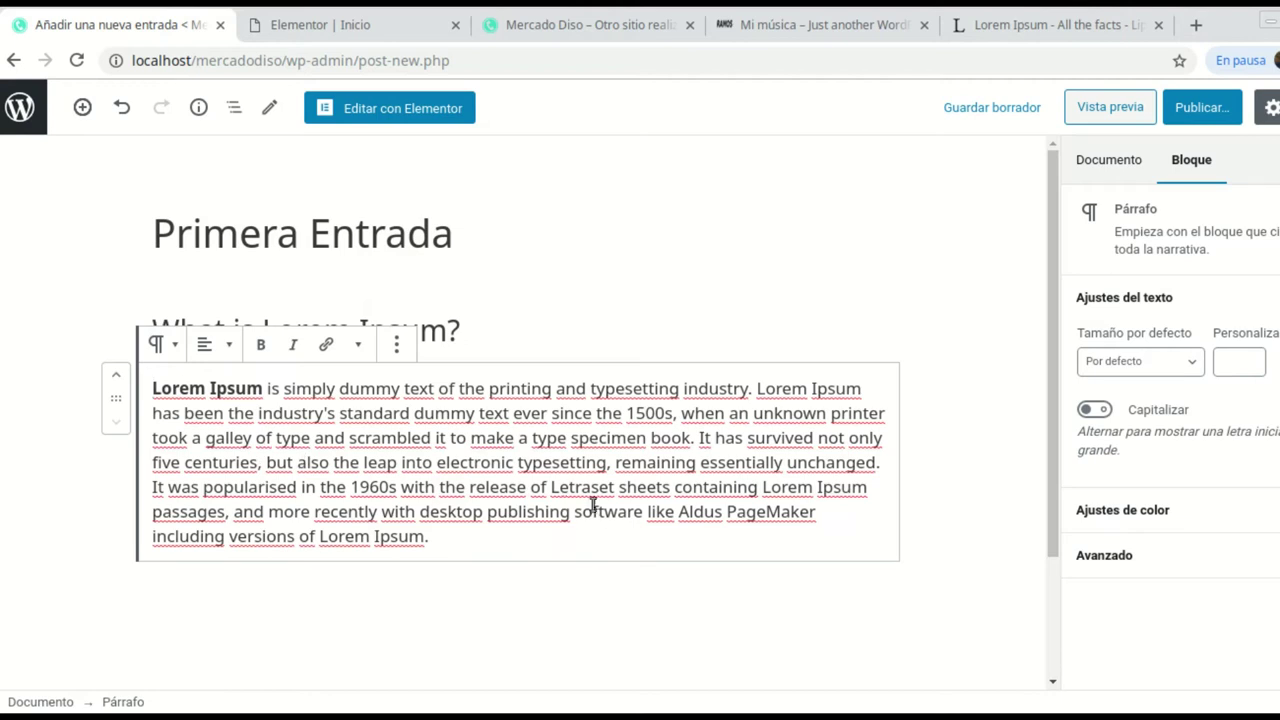
# - Publish the "Primera Entrada" post with public visibility
pyautogui.click(963, 464)
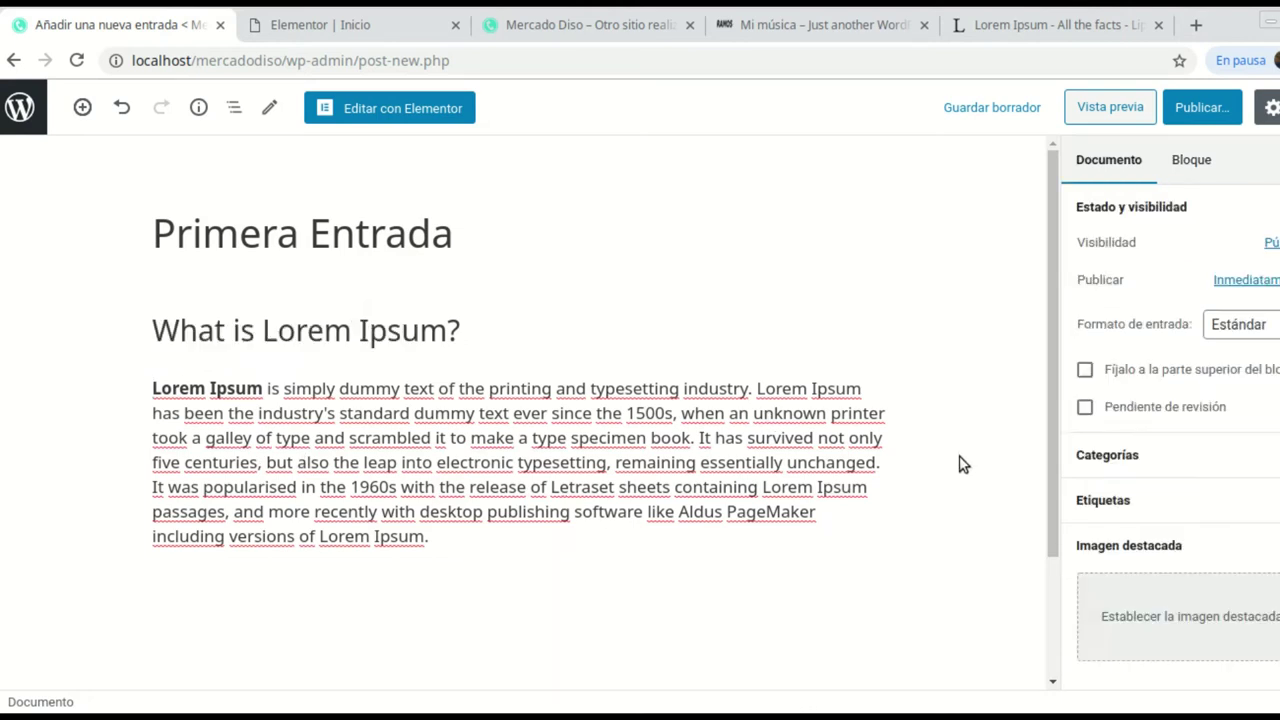
pyautogui.click(1200, 110)
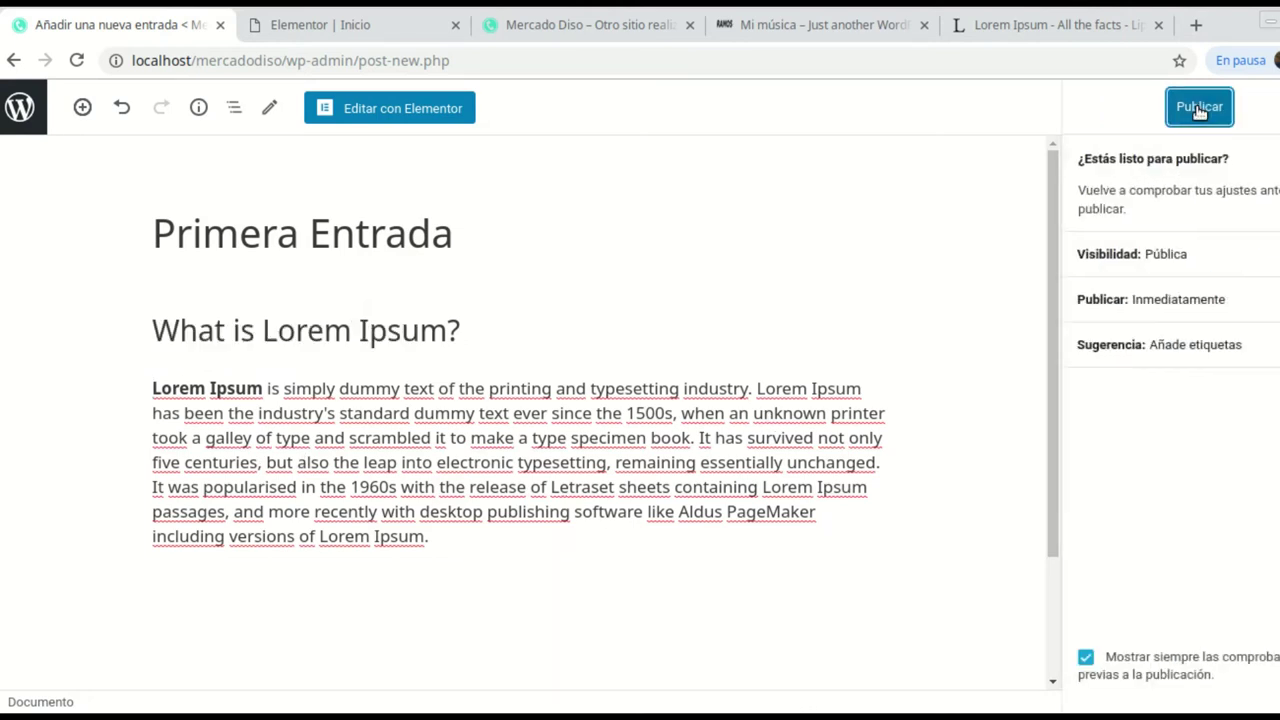
pyautogui.click(1199, 108)
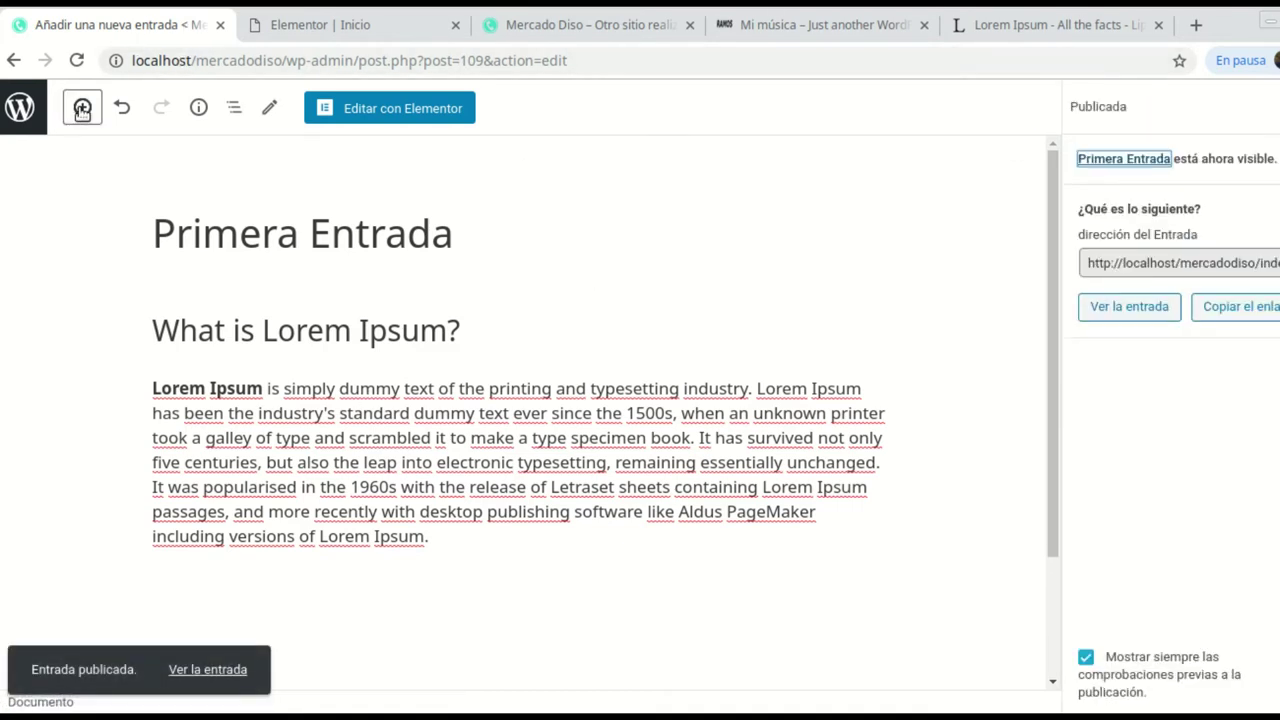
# - Go back to the list of posts and start another new post titled "Segunda Entrada"
pyautogui.click(33, 105)
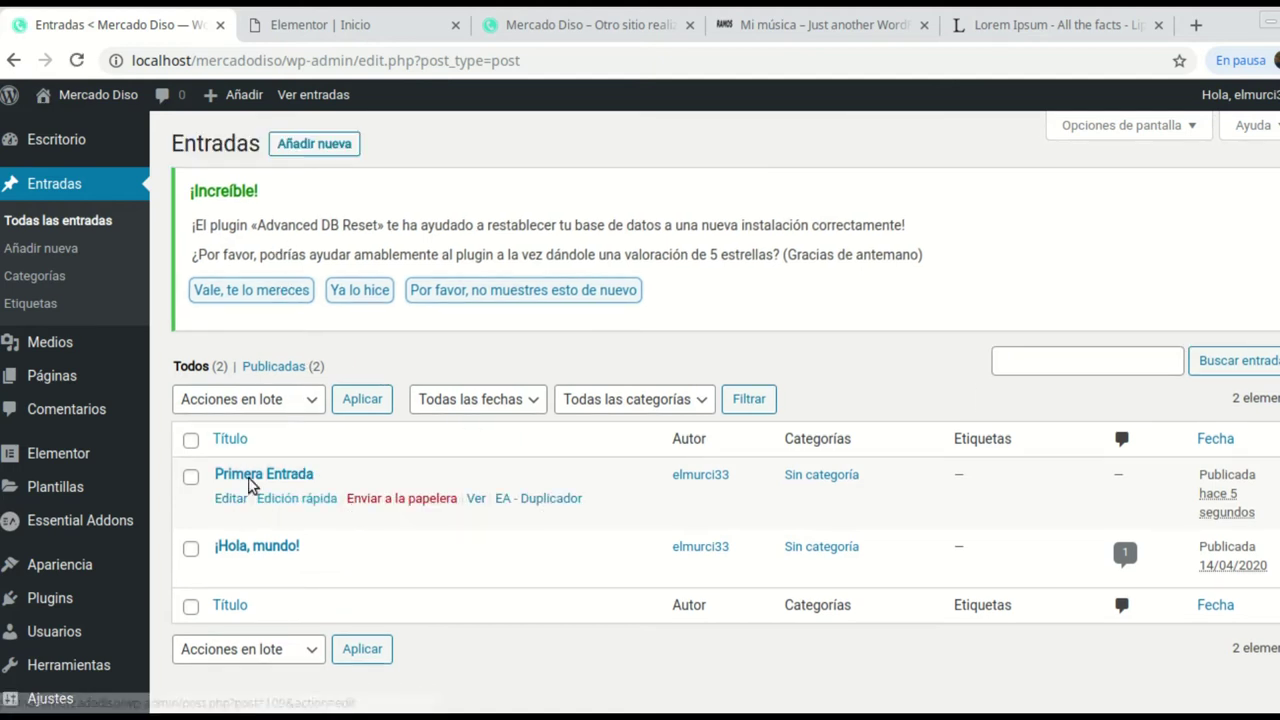
pyautogui.click(314, 148)
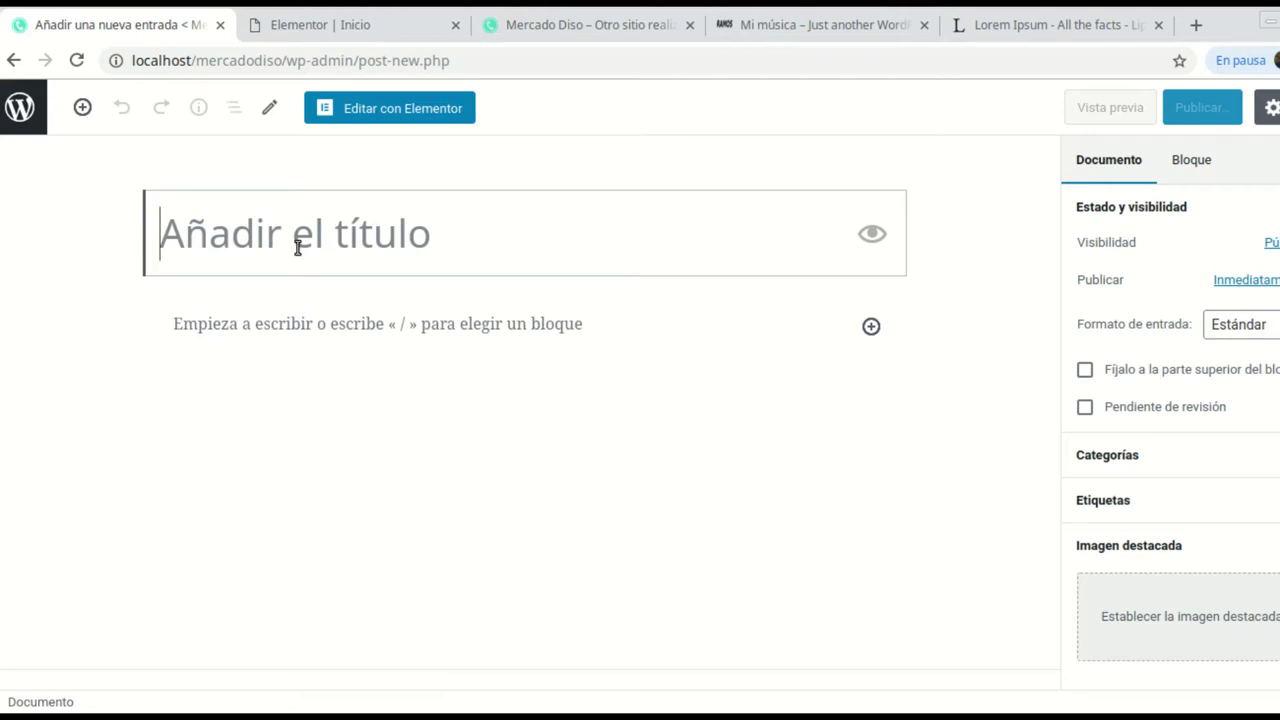
pyautogui.write('Segunda Entrada')
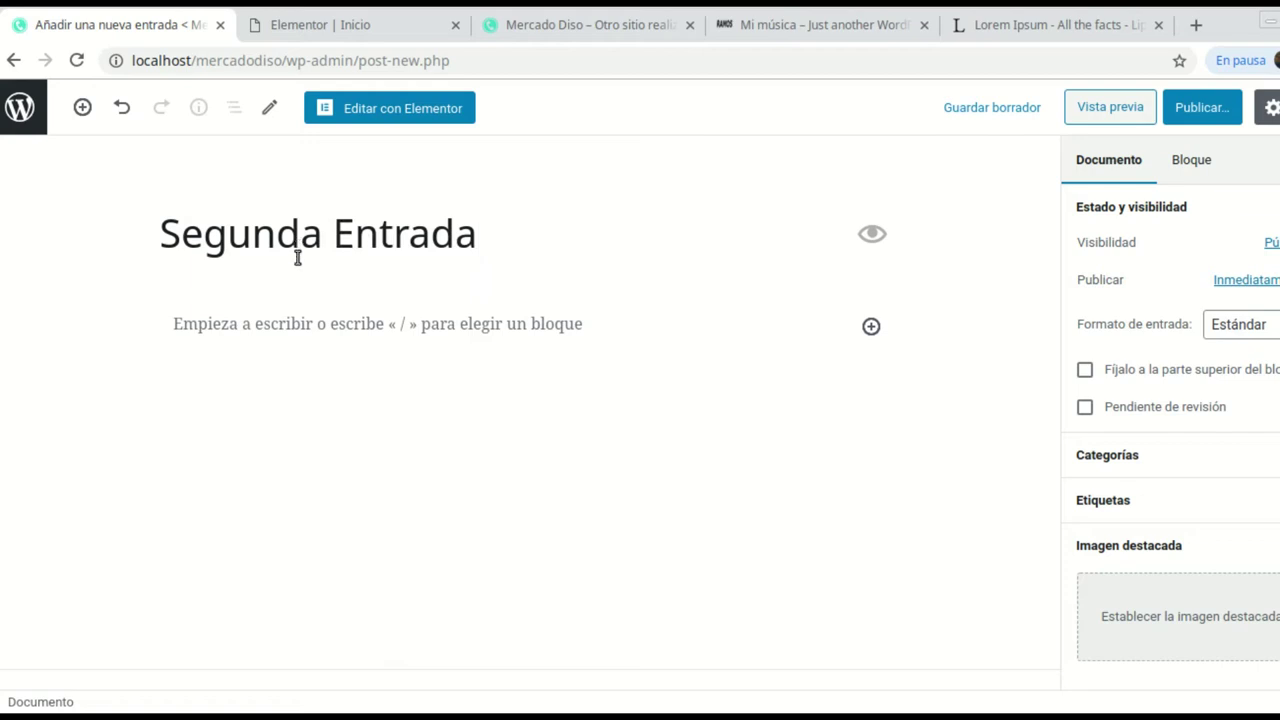
# - Paste the copied Lorem Ipsum heading and paragraph into the body of "Segunda Entrada" and publish the post
pyautogui.click(251, 326)
pyautogui.rightClick(251, 327)
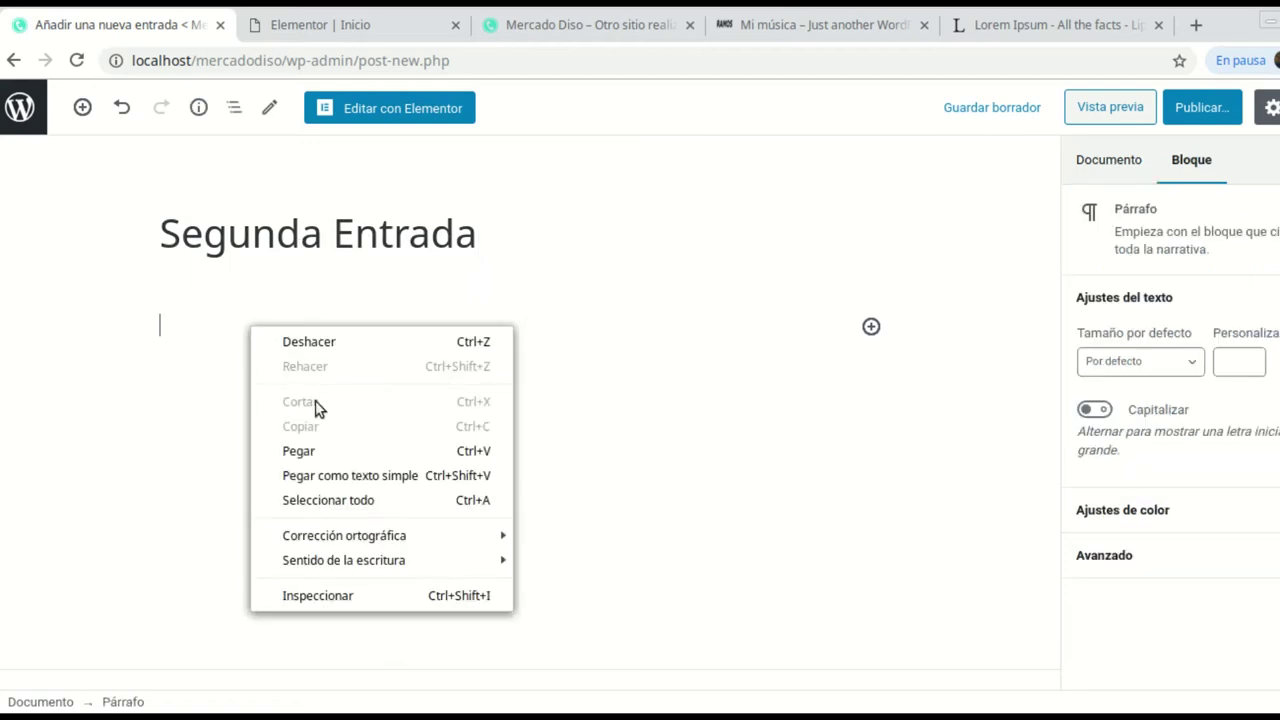
pyautogui.click(333, 450)
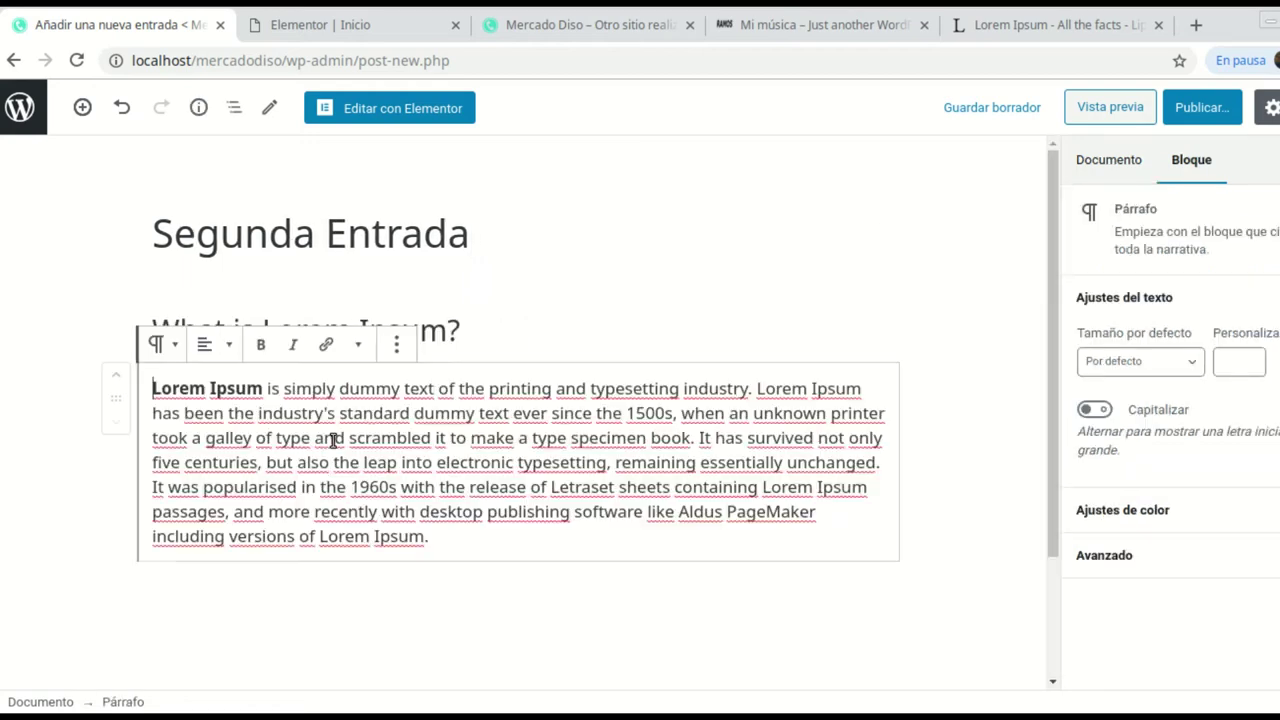
pyautogui.click(1205, 108)
pyautogui.click(1208, 110)
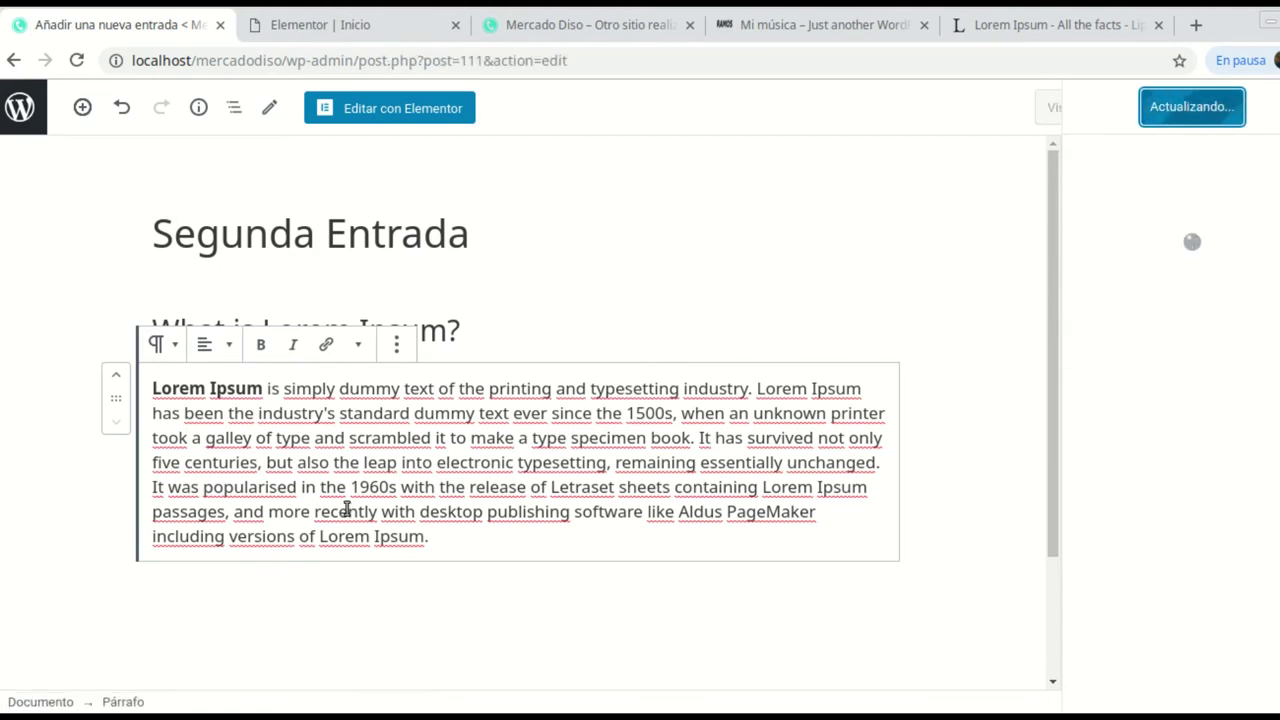
# - Return to the list of posts and start another new post titled "Tercera Entrada"
pyautogui.click(22, 107)
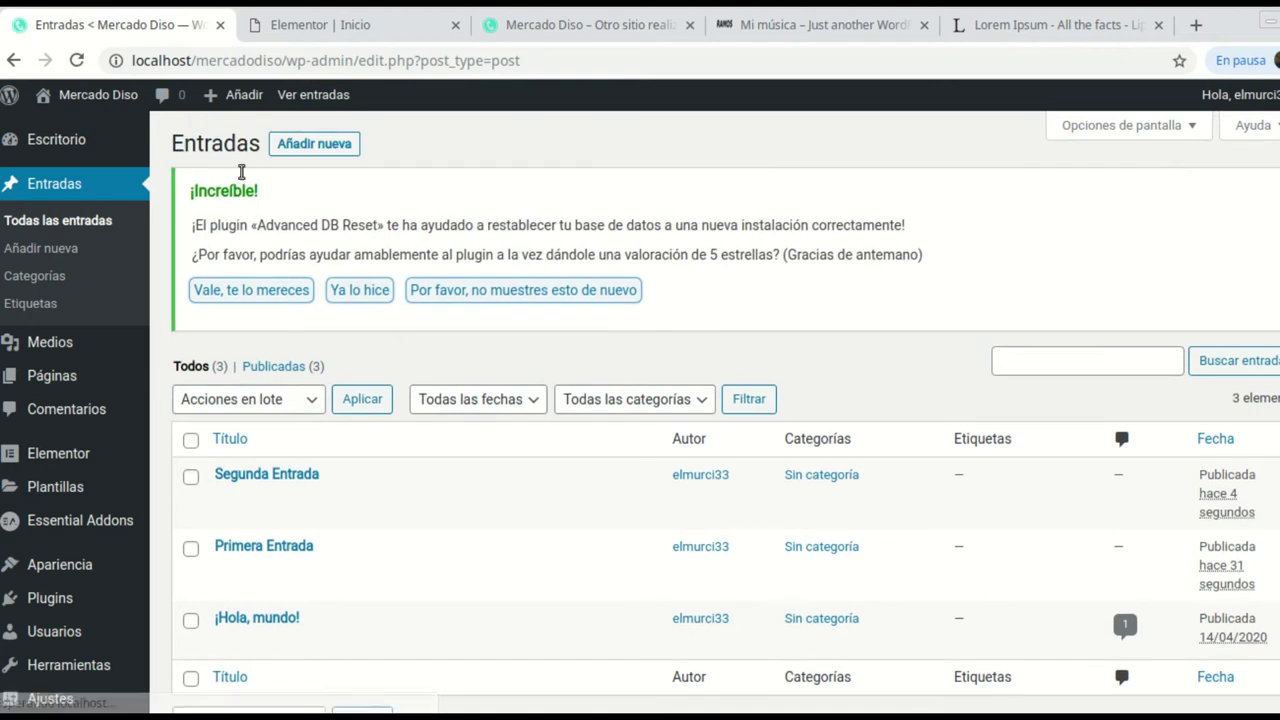
pyautogui.click(335, 150)
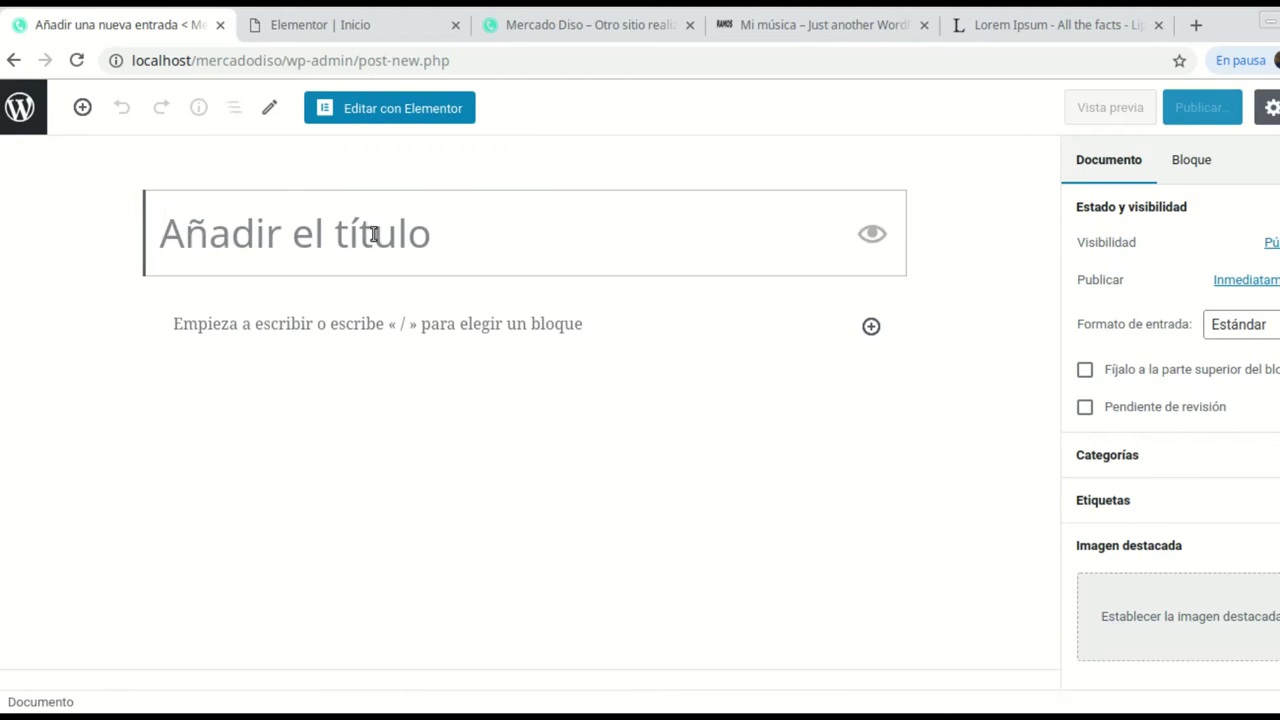
pyautogui.write('Tercera Entrada')
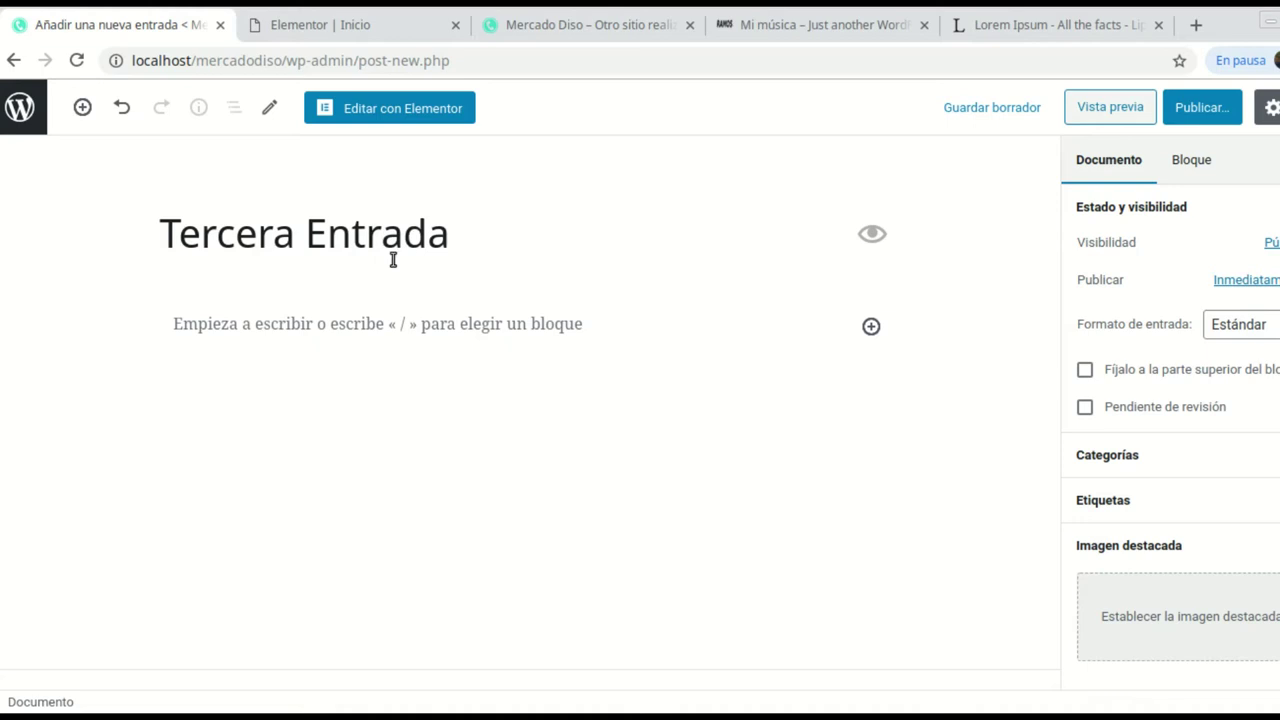
# - Publish "Tercera Entrada" with public visibility and paste the copied Lorem Ipsum heading and paragraph into its body
pyautogui.click(1192, 112)
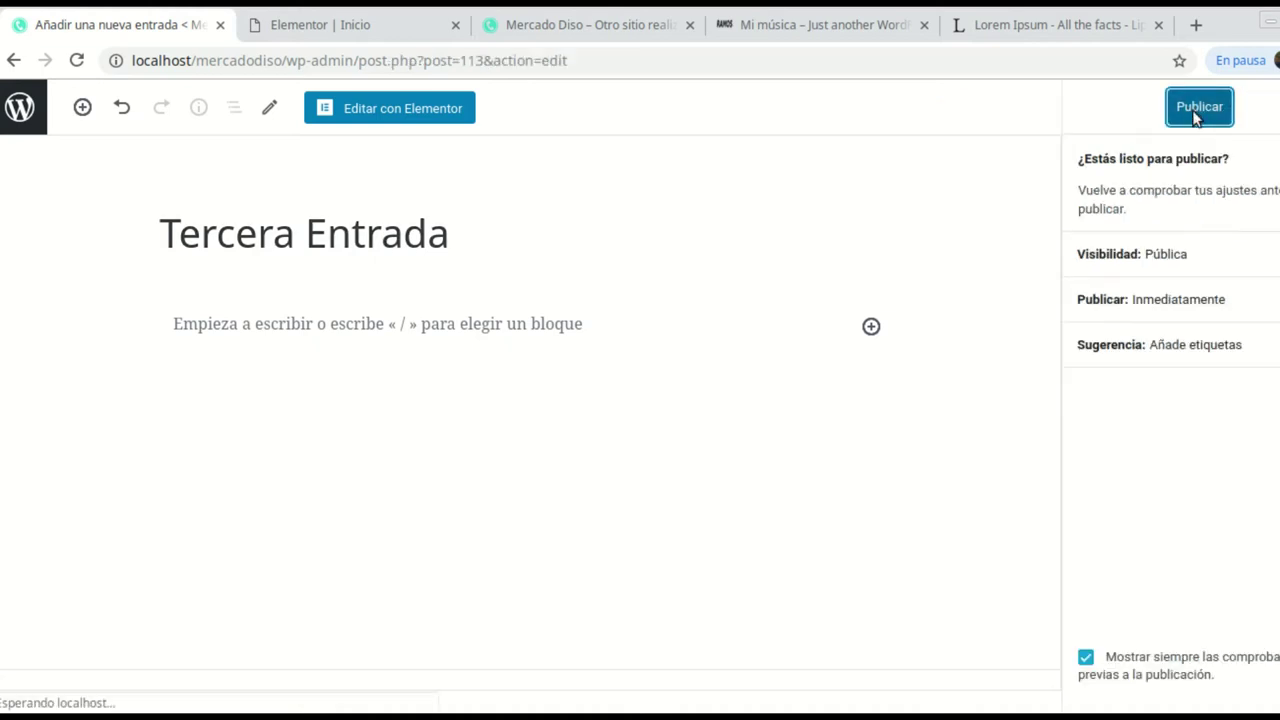
pyautogui.click(1197, 112)
pyautogui.click(336, 329)
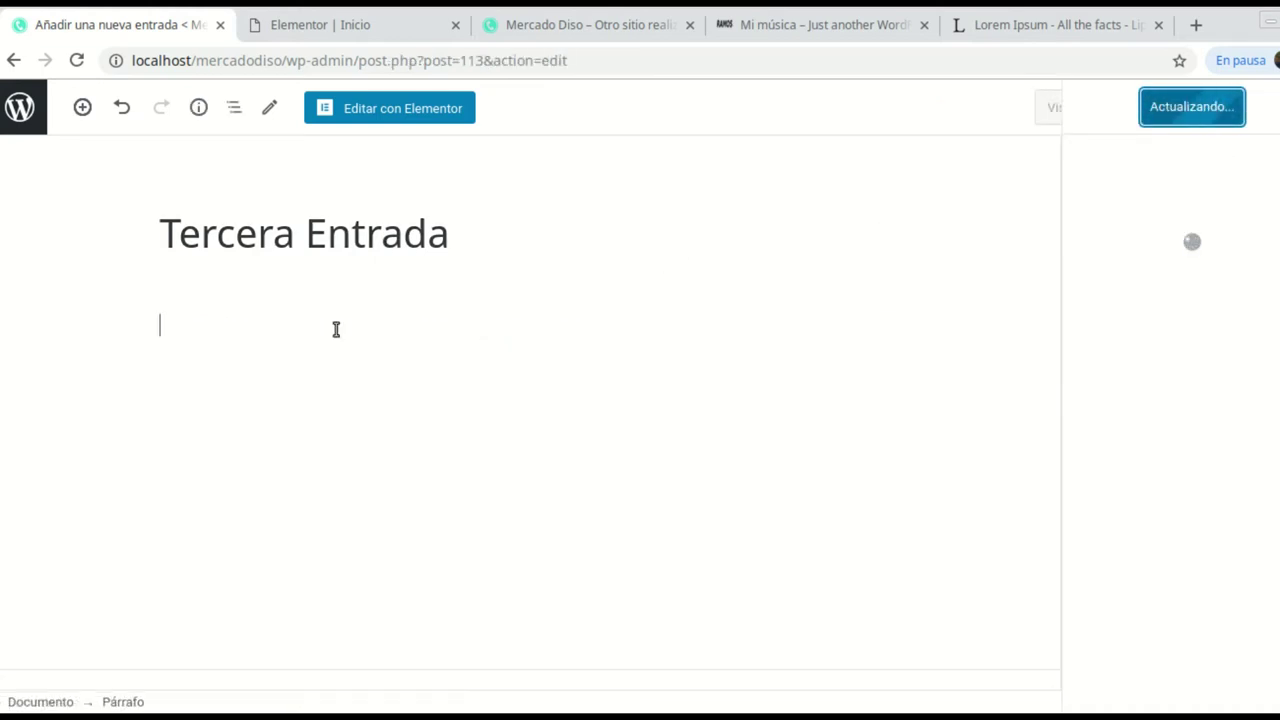
pyautogui.rightClick(336, 329)
pyautogui.click(398, 451)
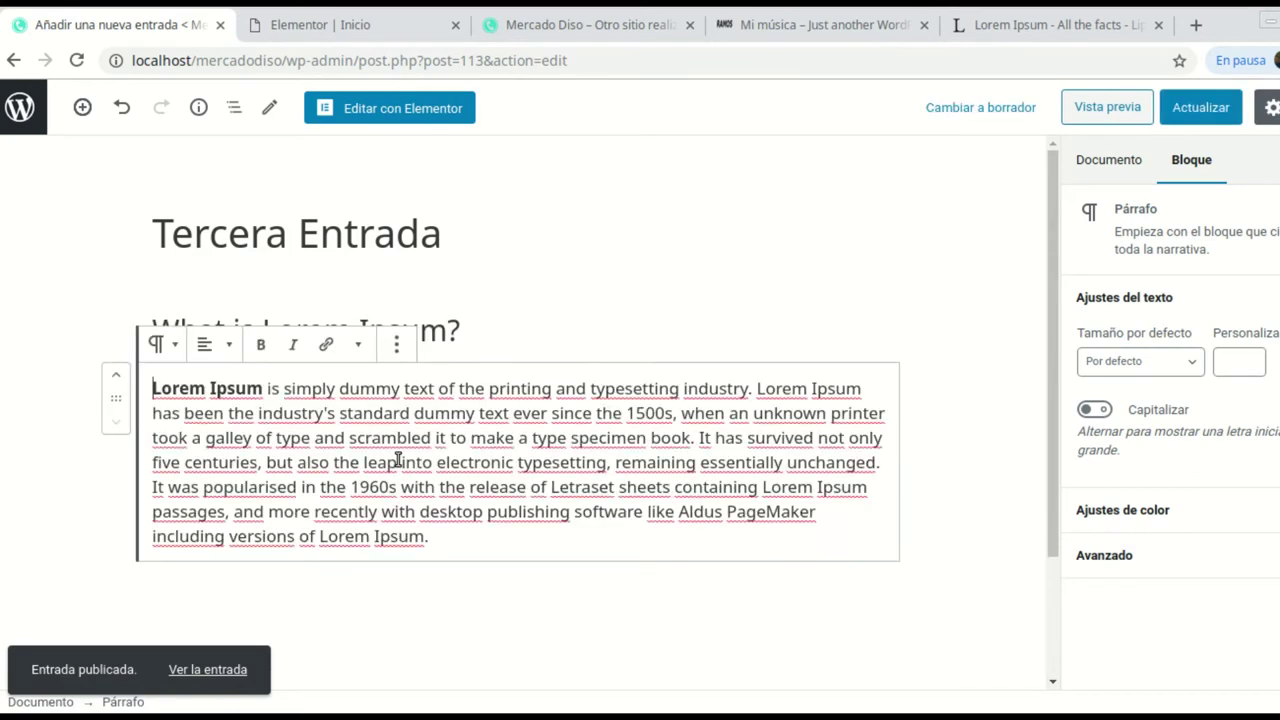
pyautogui.click(952, 577)
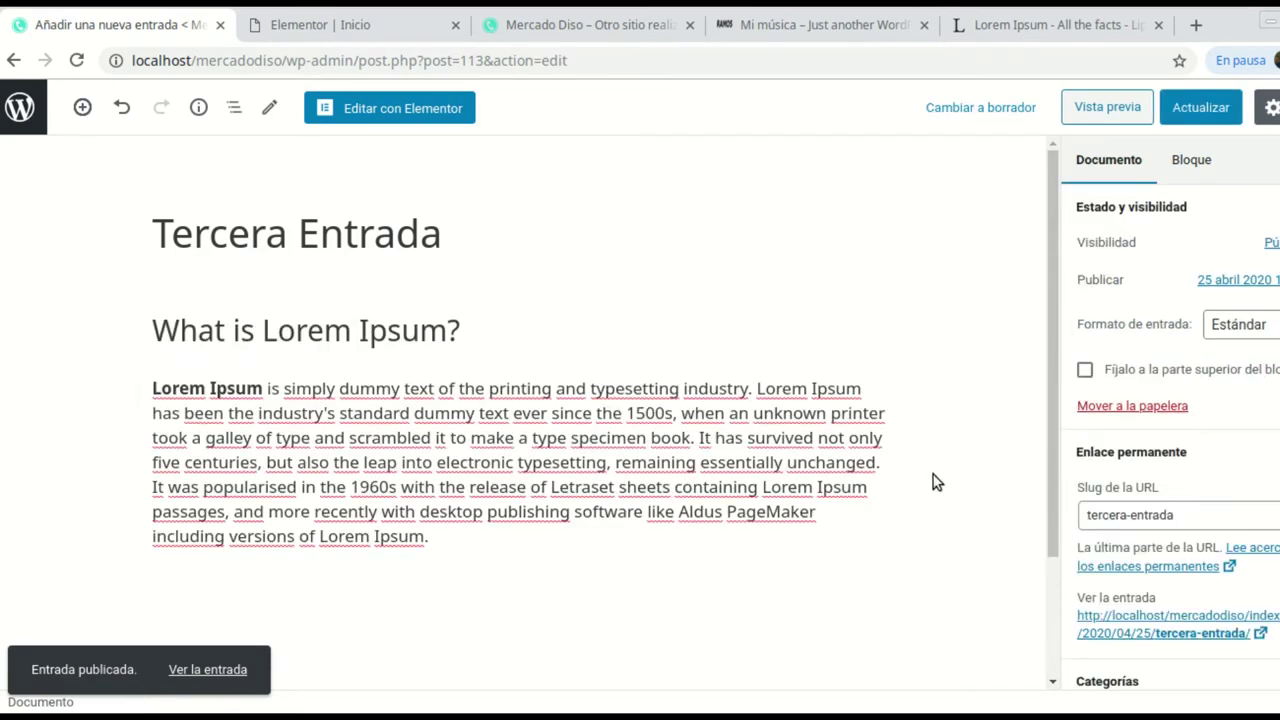
# - Look through the document settings of "Tercera Entrada", from the permalink and featured image to the layout options
pyautogui.scroll(-1, 955, 470)
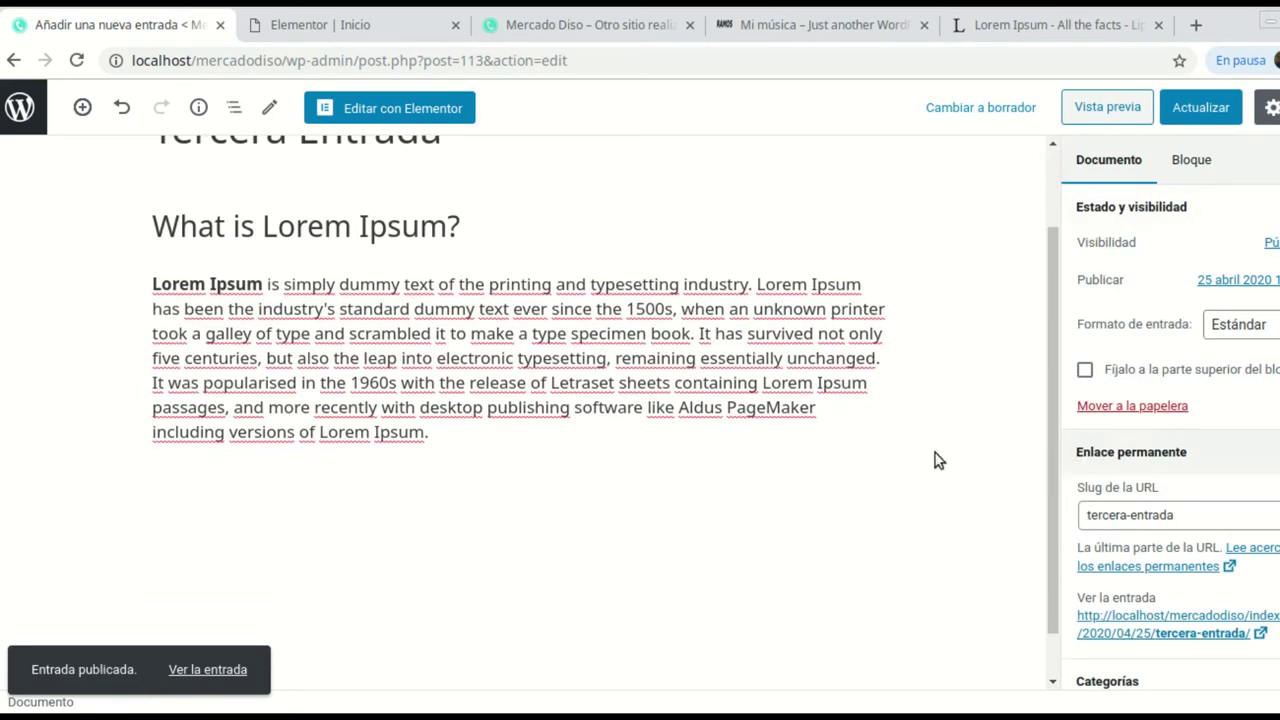
pyautogui.scroll(1, 772, 398)
pyautogui.scroll(-1, 985, 413)
pyautogui.scroll(-1, 986, 409)
pyautogui.scroll(-2, 1206, 437)
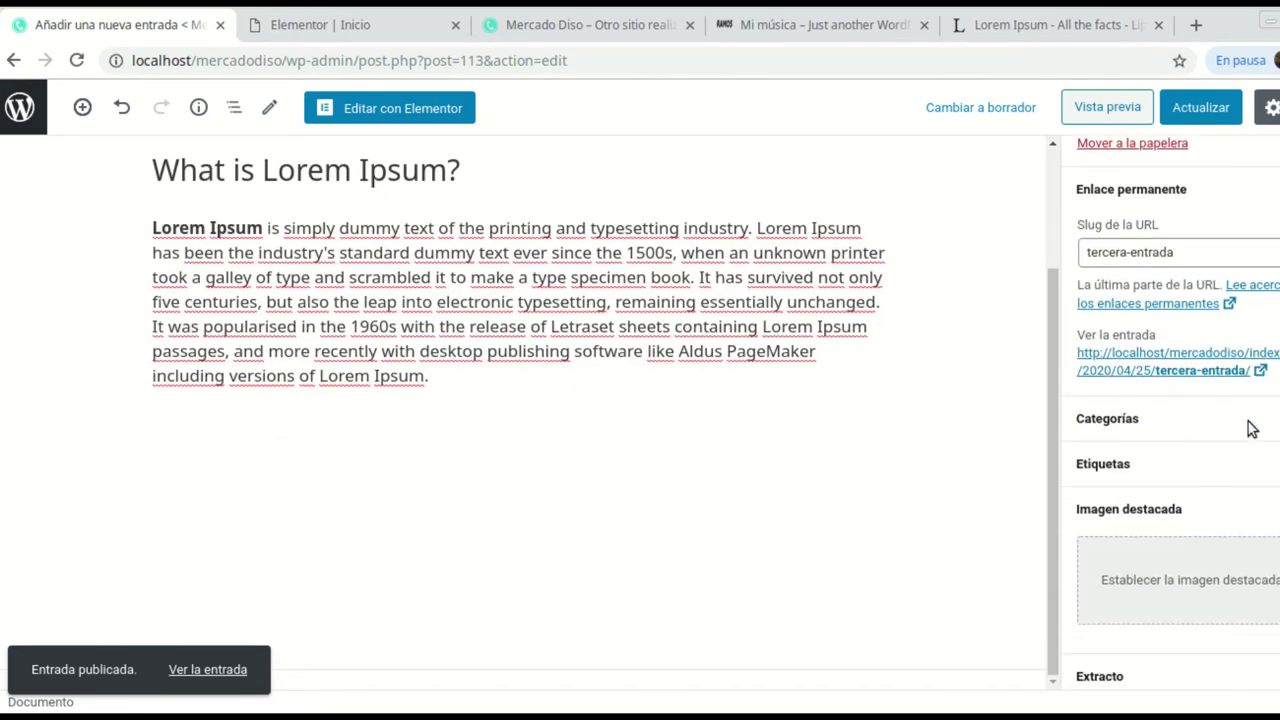
pyautogui.scroll(-2, 1250, 428)
pyautogui.scroll(-3, 1230, 321)
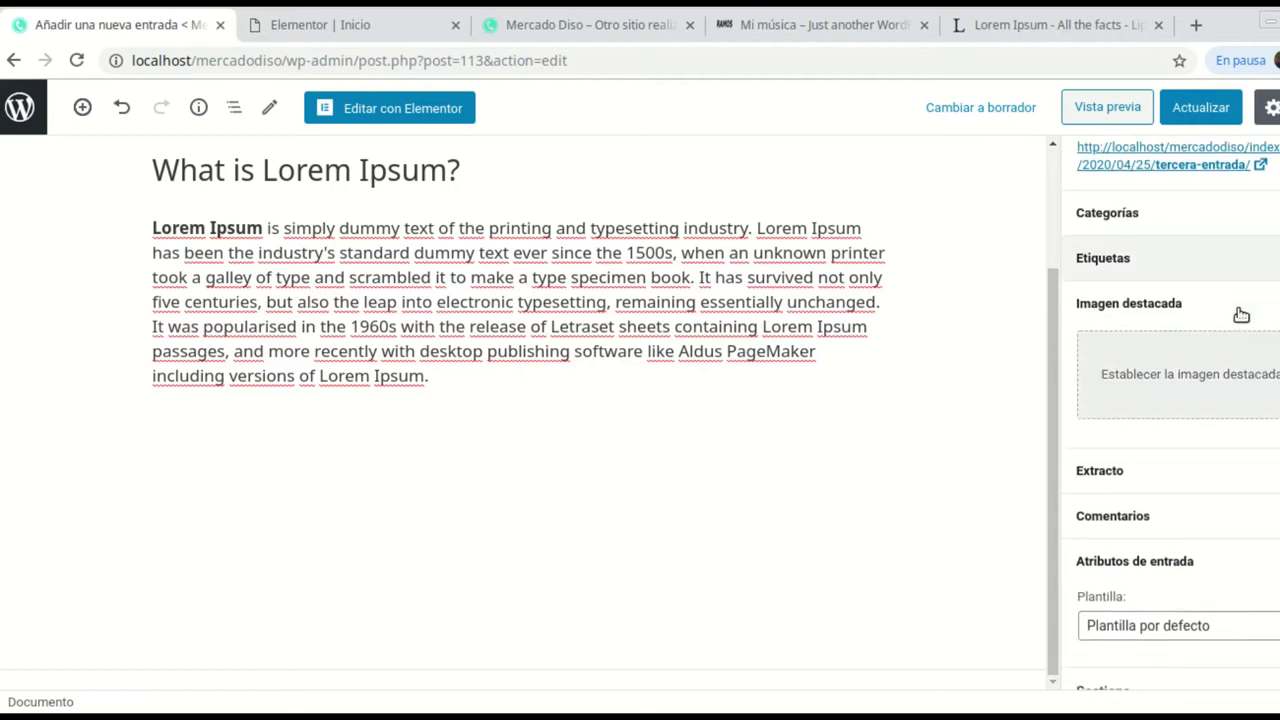
pyautogui.scroll(4, 1258, 327)
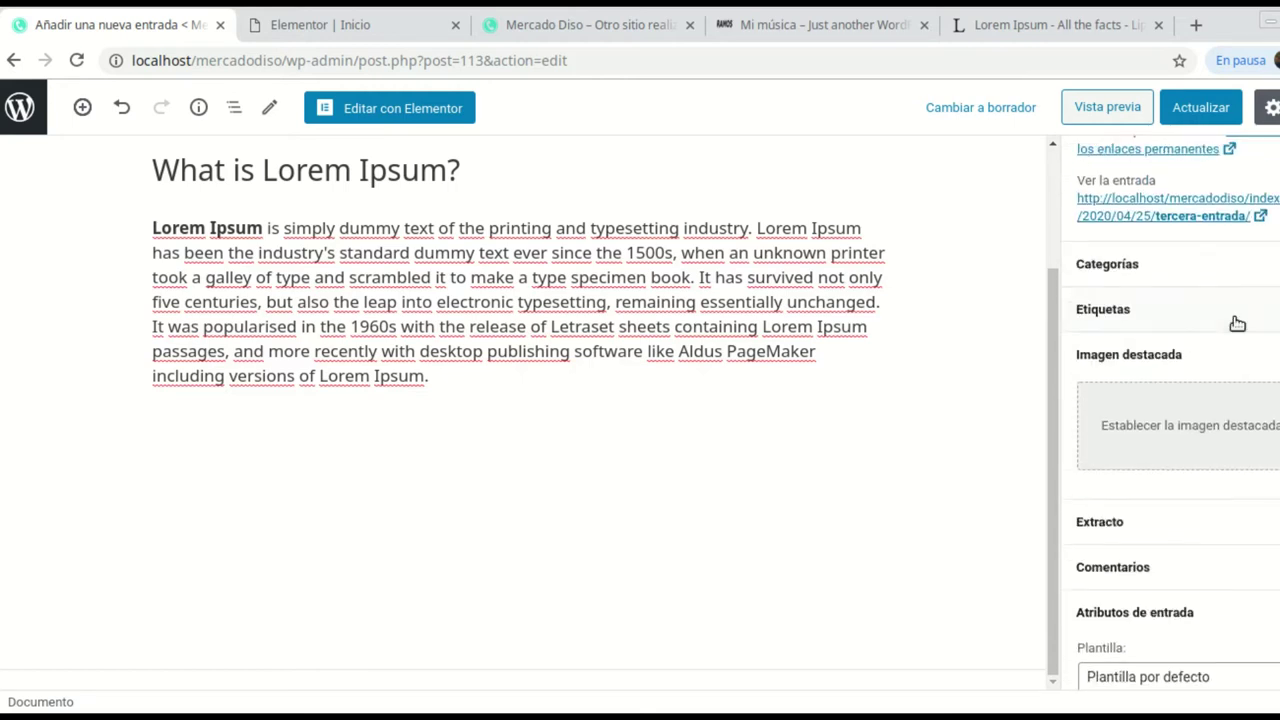
pyautogui.scroll(-10, 1197, 327)
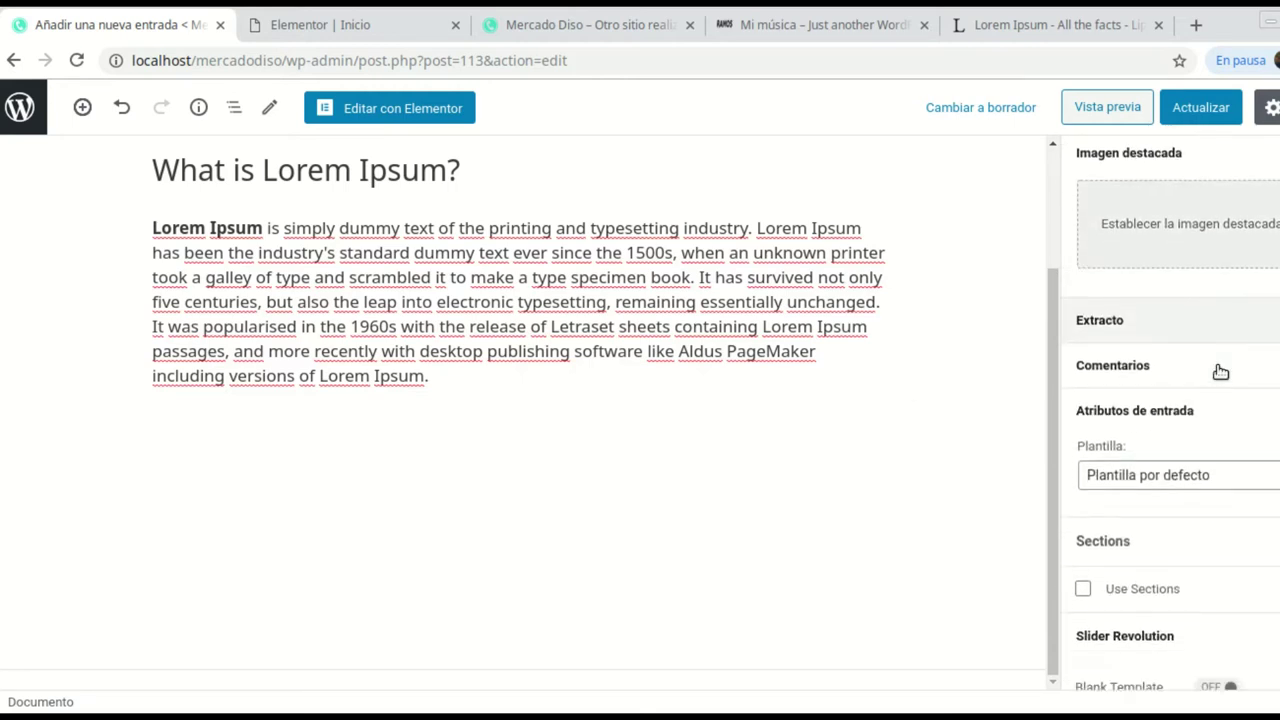
pyautogui.scroll(-9, 1240, 374)
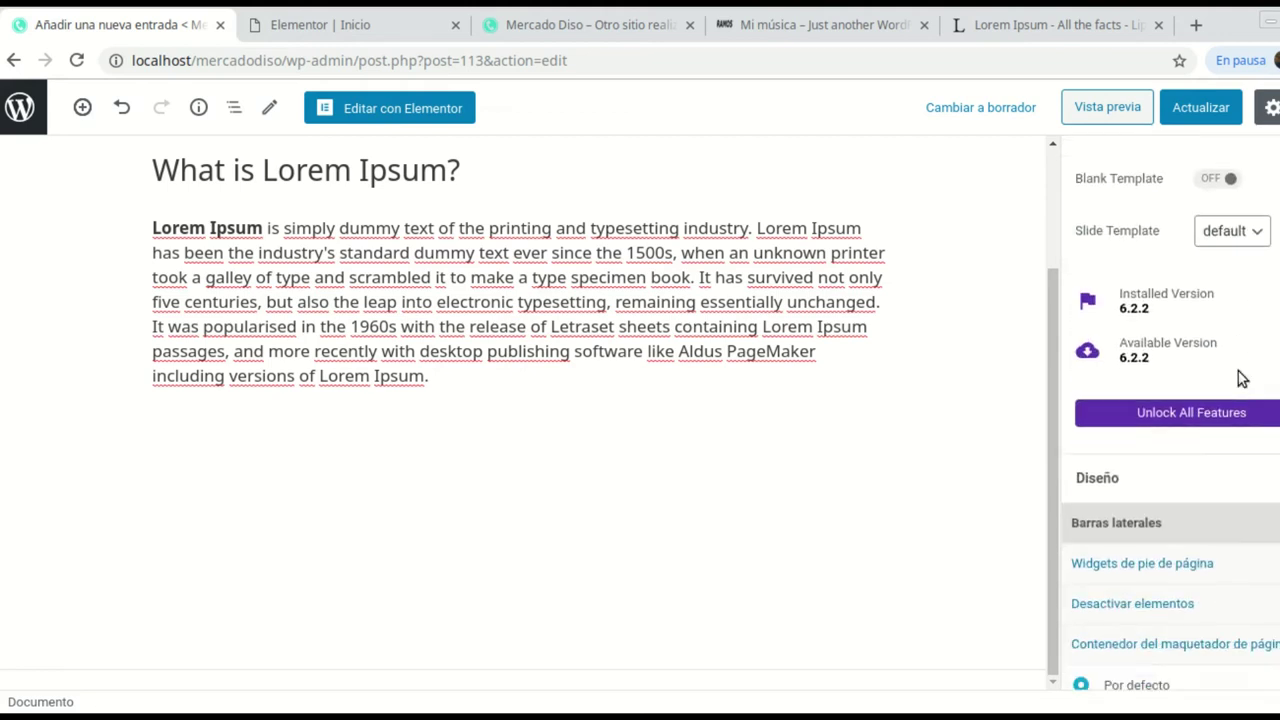
pyautogui.scroll(13, 1240, 370)
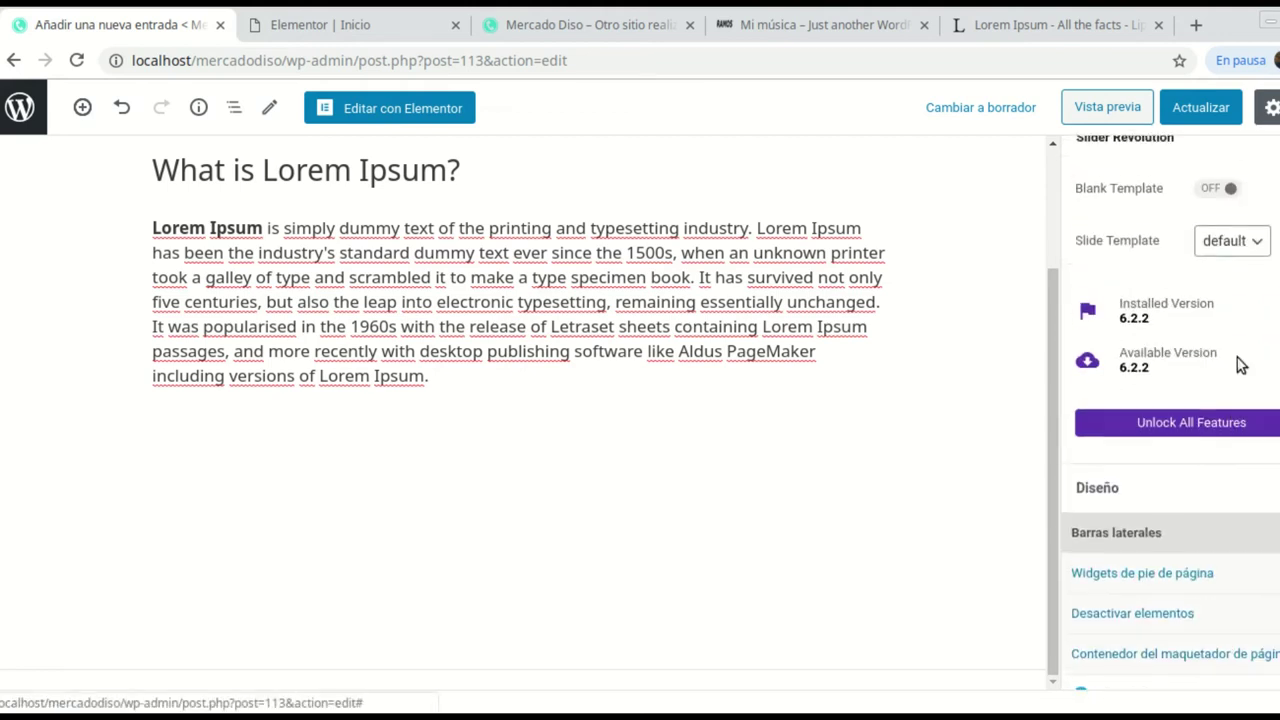
pyautogui.scroll(7, 1240, 362)
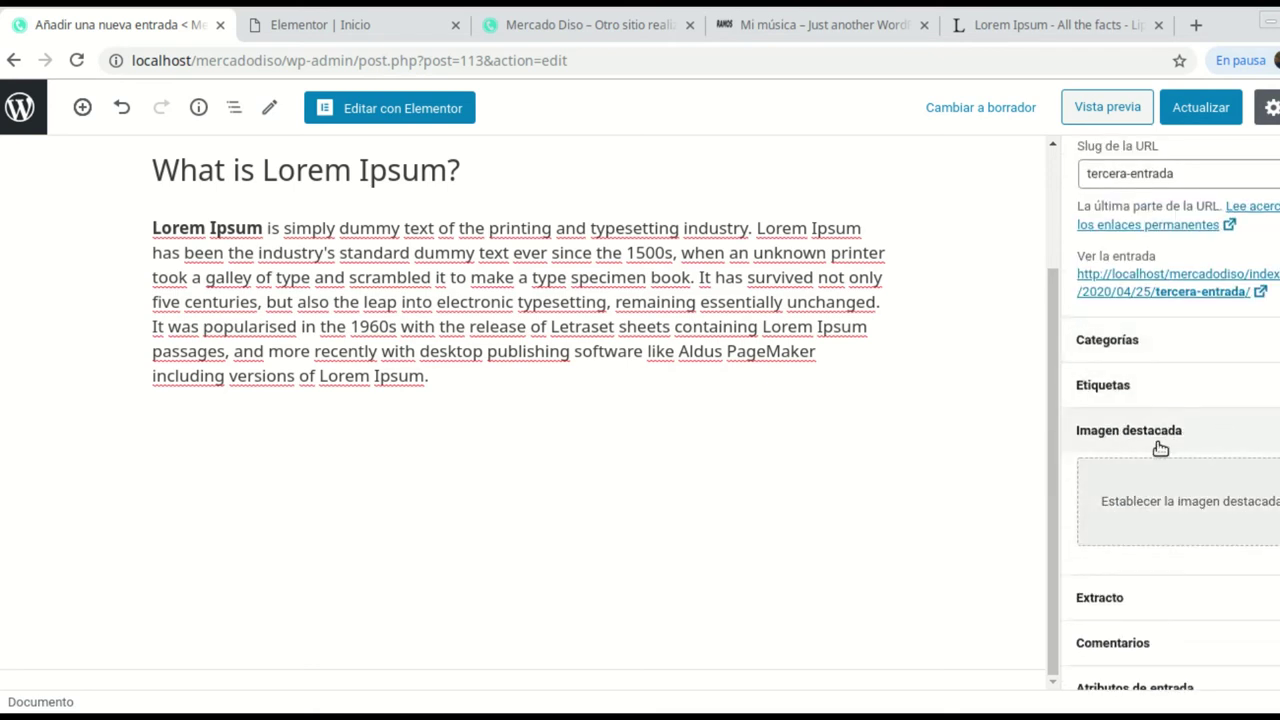
# - Start uploading a featured image for "Tercera Entrada" and browse to the desktop folder proyectos/musico/imagenes
pyautogui.click(1216, 507)
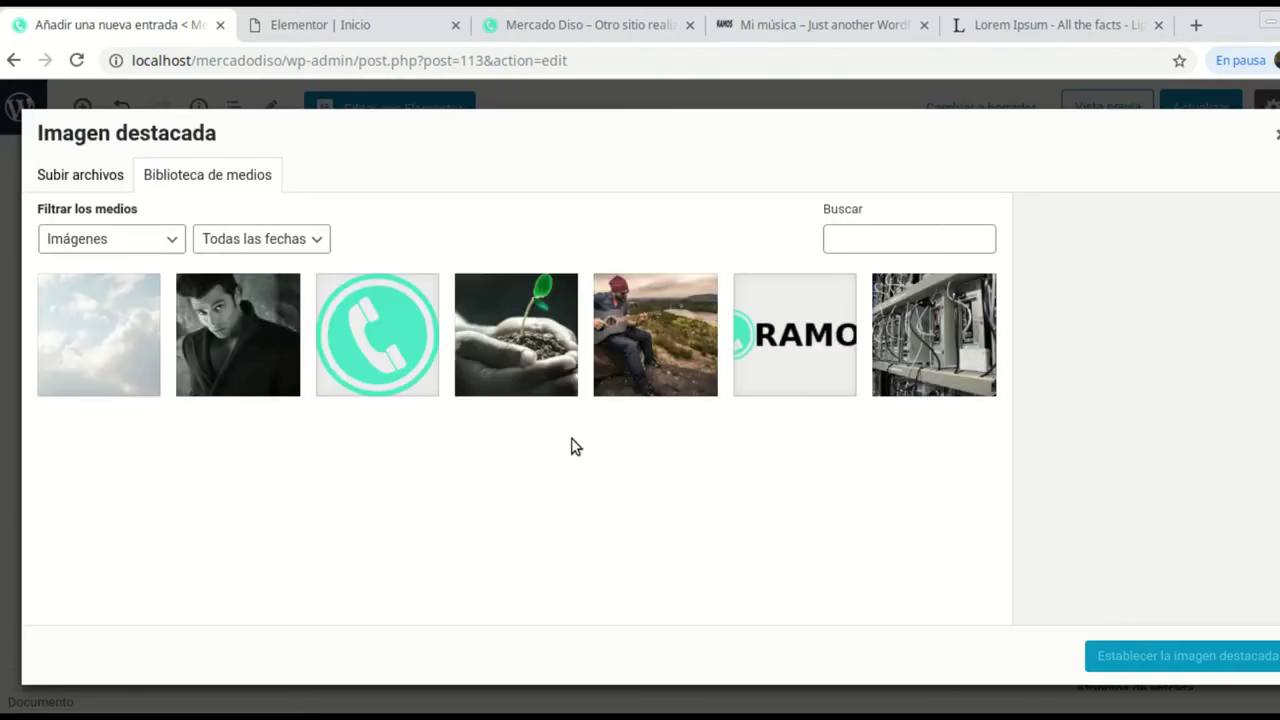
pyautogui.click(86, 187)
pyautogui.click(667, 437)
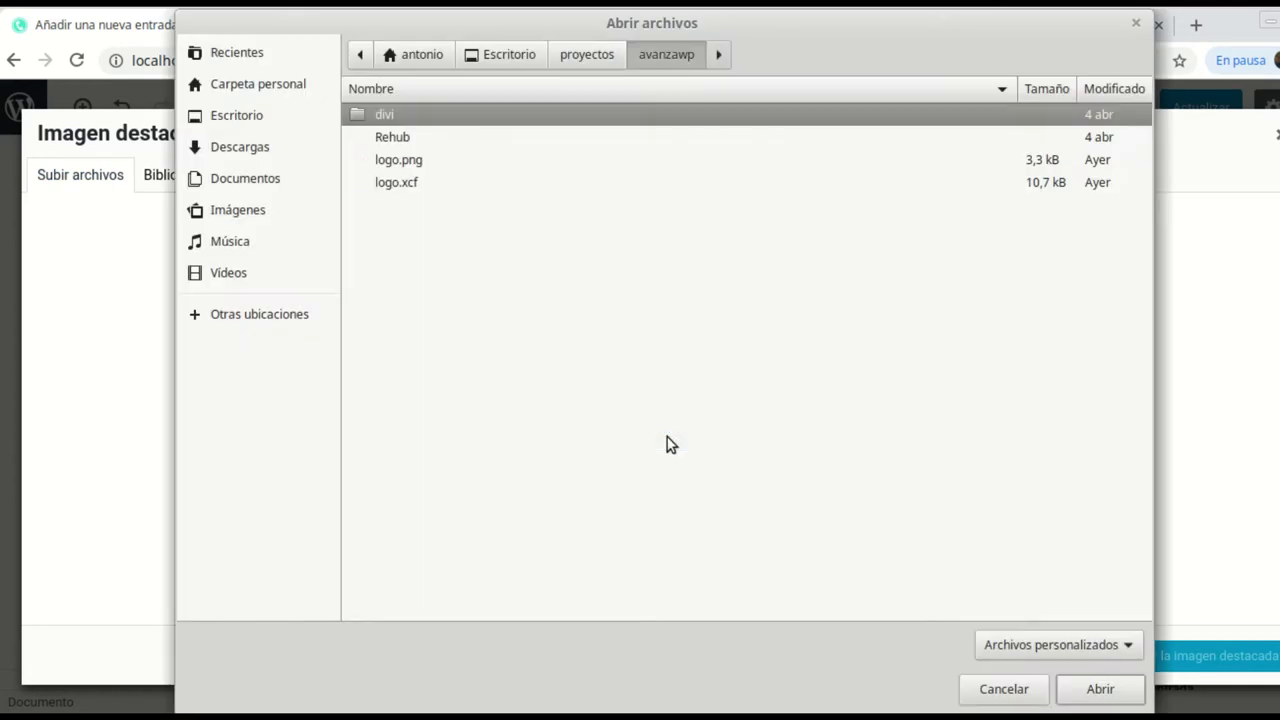
pyautogui.click(268, 84)
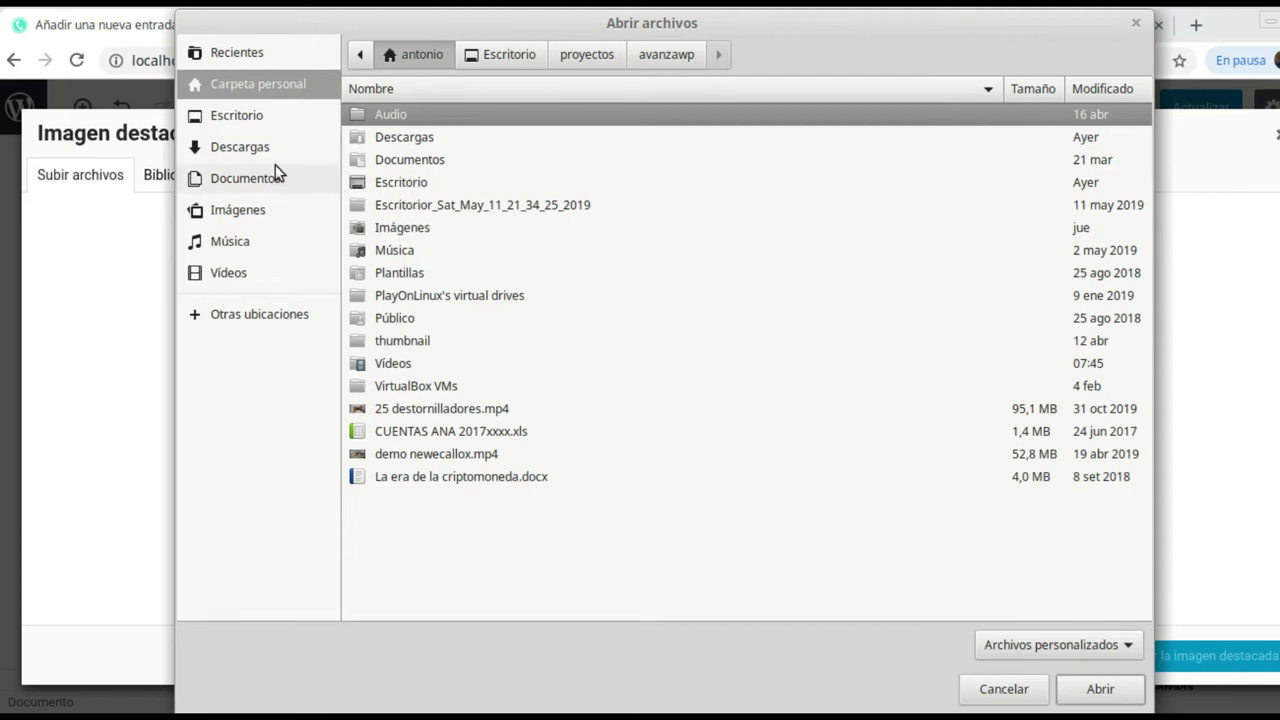
pyautogui.click(283, 120)
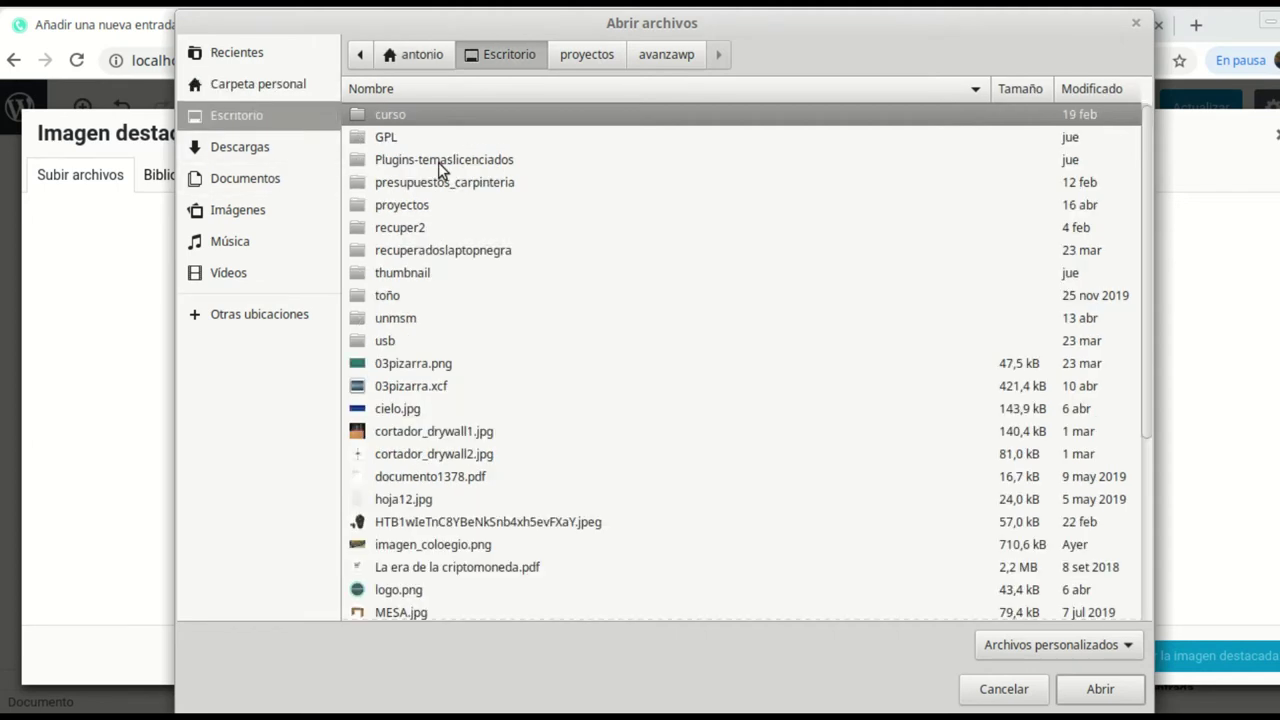
pyautogui.doubleClick(410, 212)
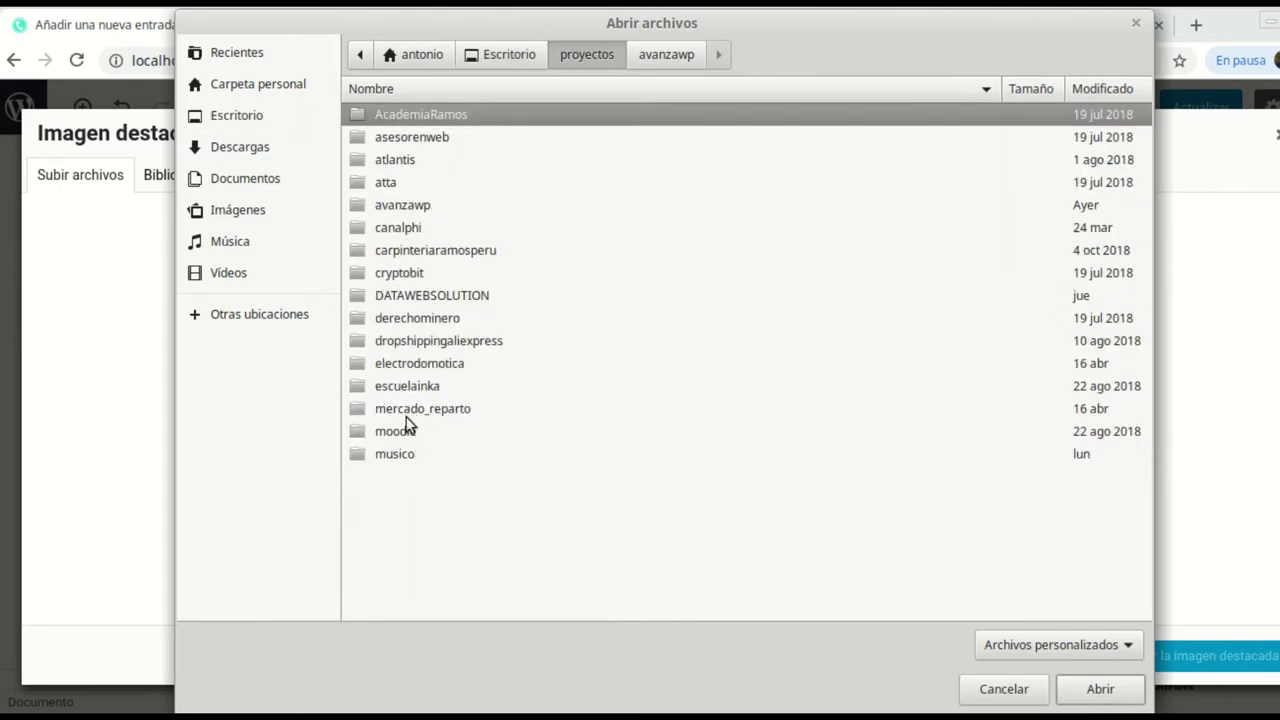
pyautogui.doubleClick(400, 455)
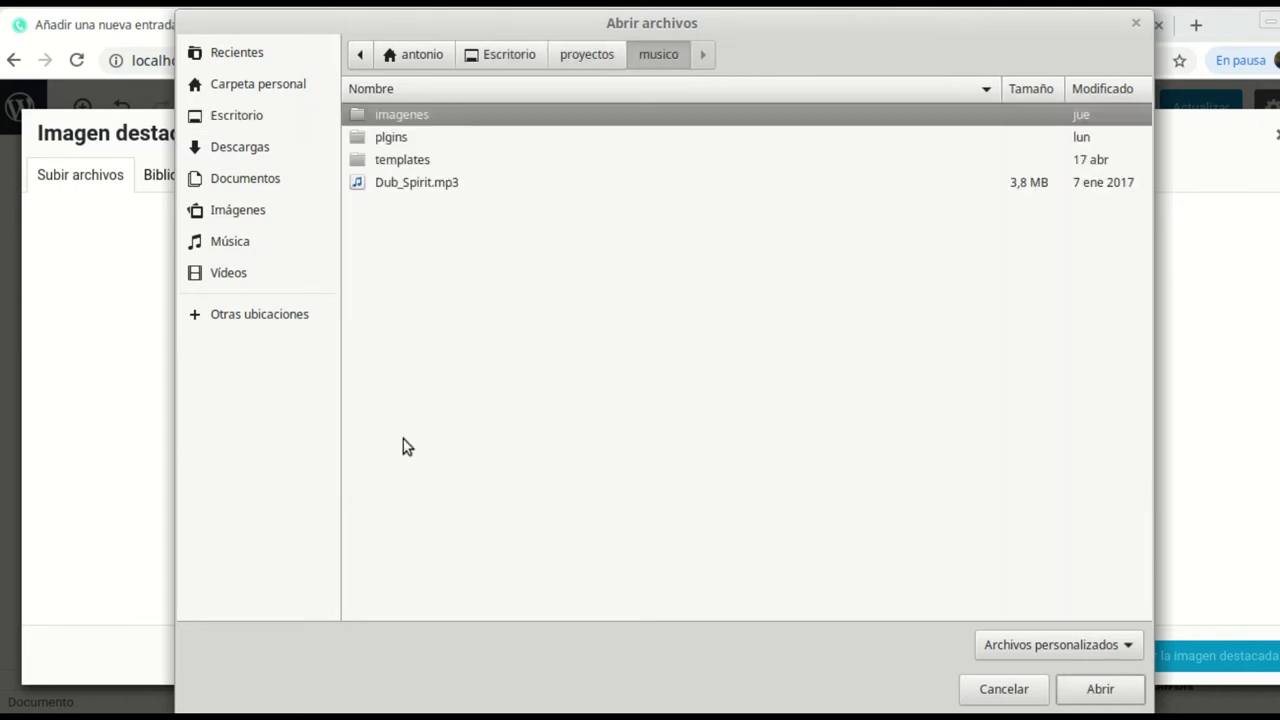
pyautogui.doubleClick(410, 123)
# - Preview the first few Selección pictures and upload Selección_196.png, the banjo player against a wooden wall
pyautogui.click(418, 163)
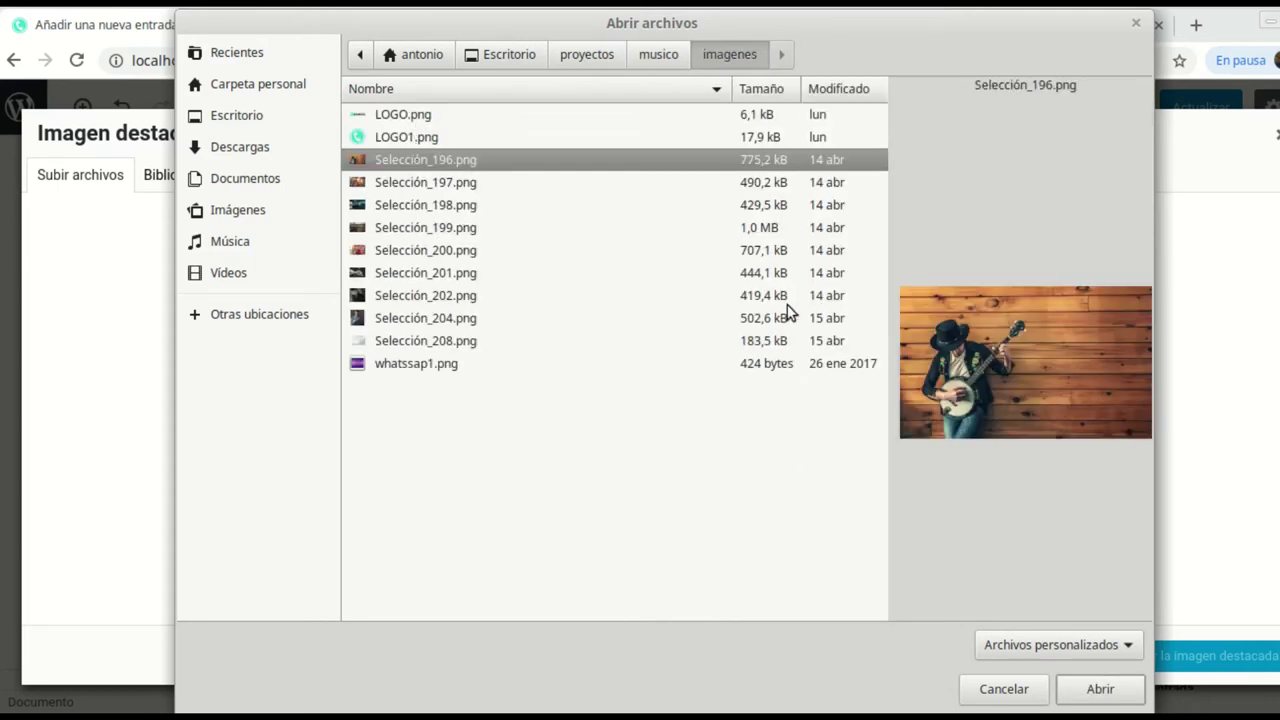
pyautogui.press('Down')
pyautogui.press('Down')
pyautogui.press('Up')
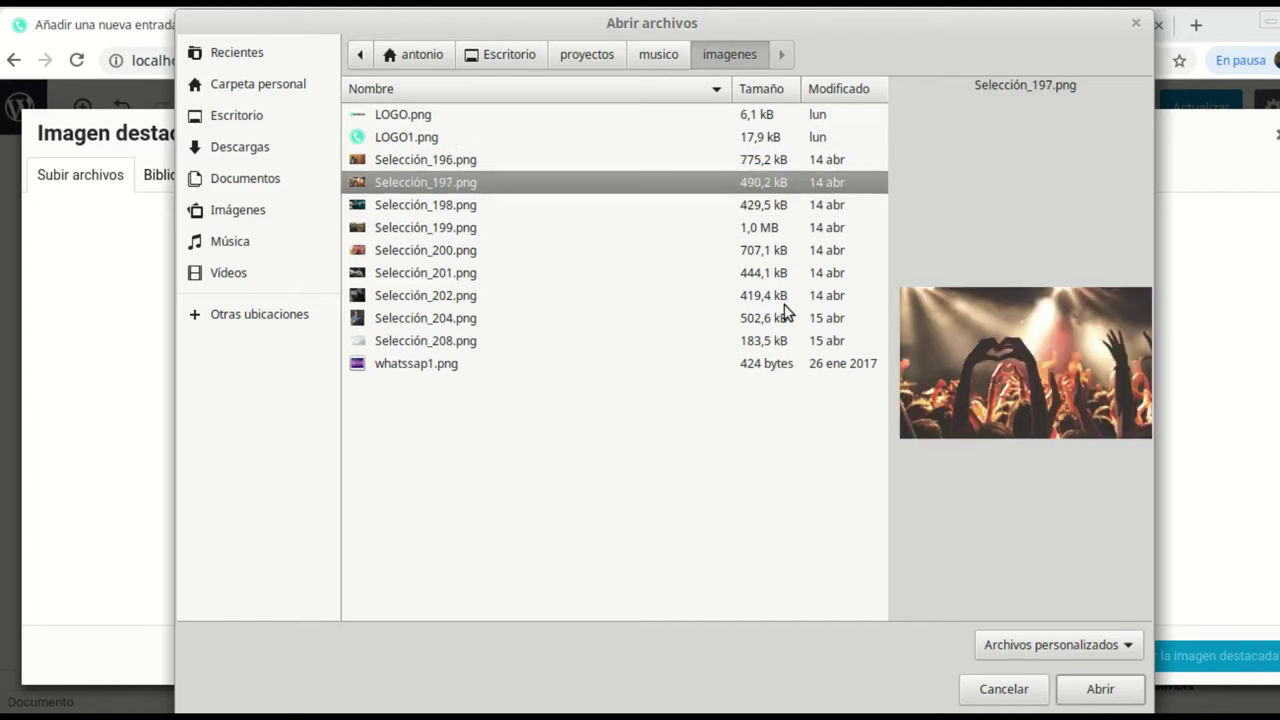
pyautogui.press('Up')
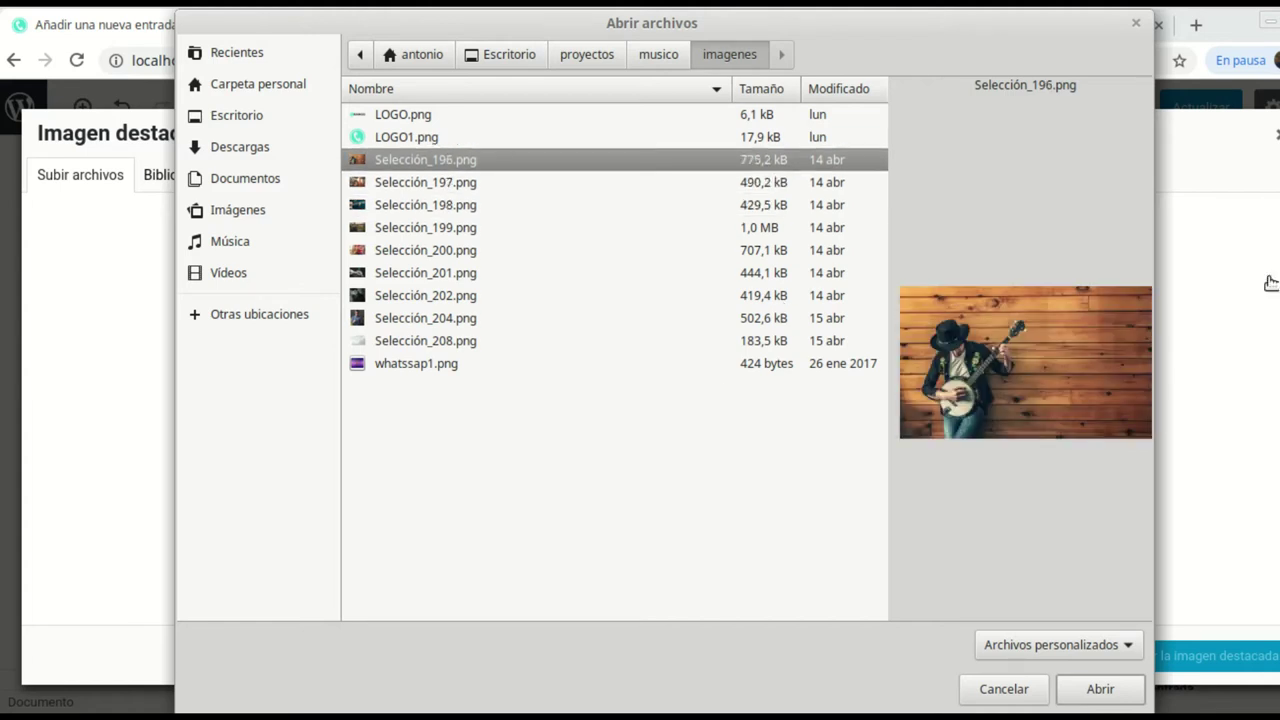
pyautogui.click(1120, 694)
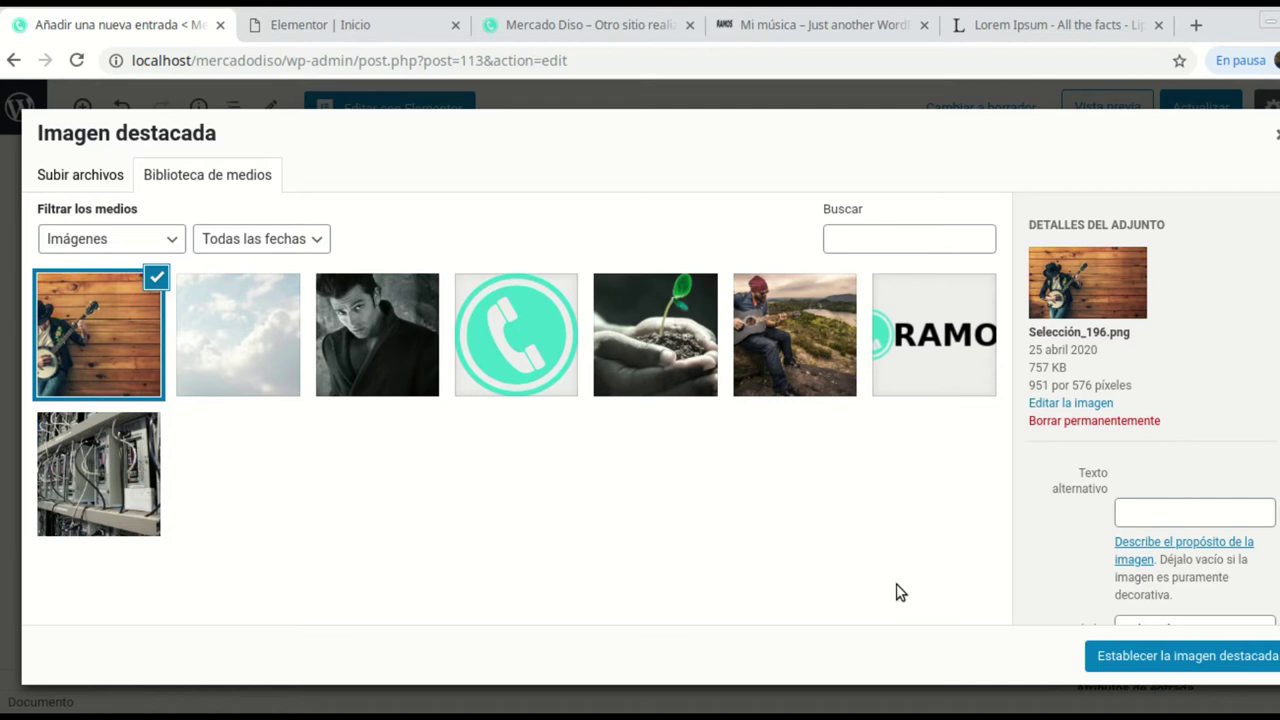
# - Set the uploaded Selección_196.png as the featured image of "Tercera Entrada" and update the post
pyautogui.scroll(-1, 1237, 557)
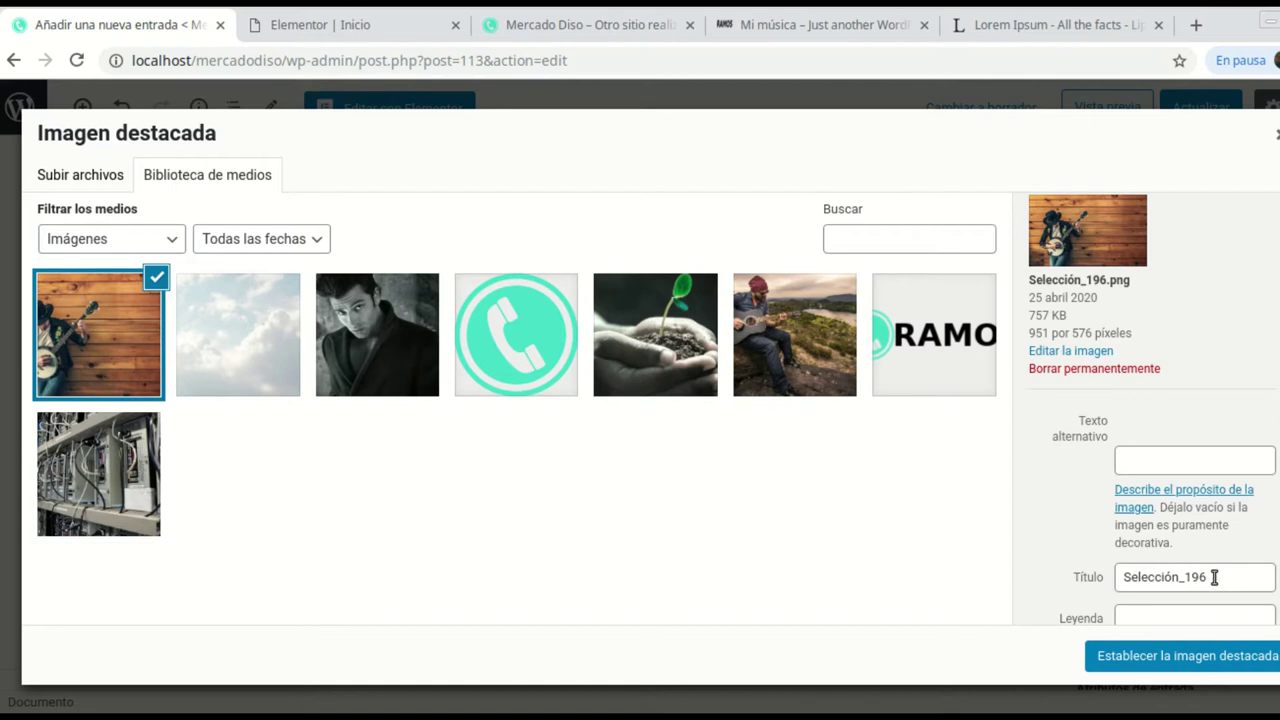
pyautogui.click(1166, 652)
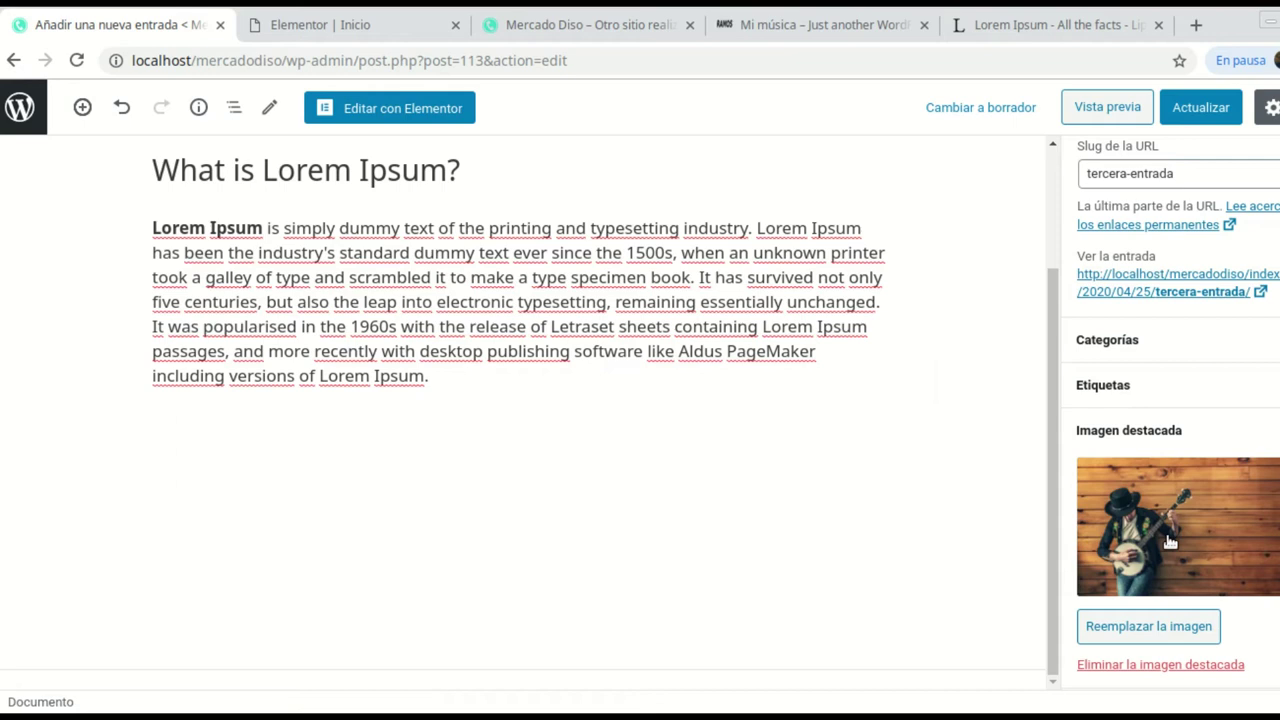
pyautogui.click(1192, 114)
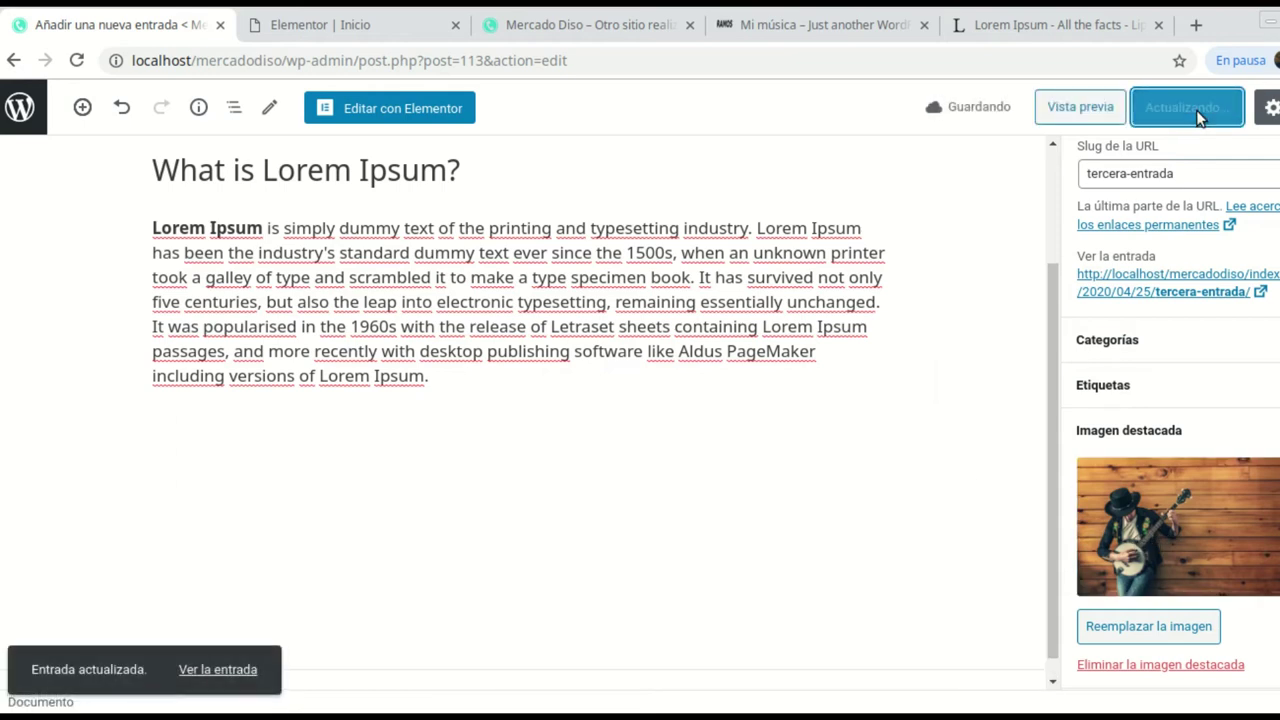
# - Return to the list of posts and open "Segunda Entrada" for editing at its featured image setting
pyautogui.click(24, 106)
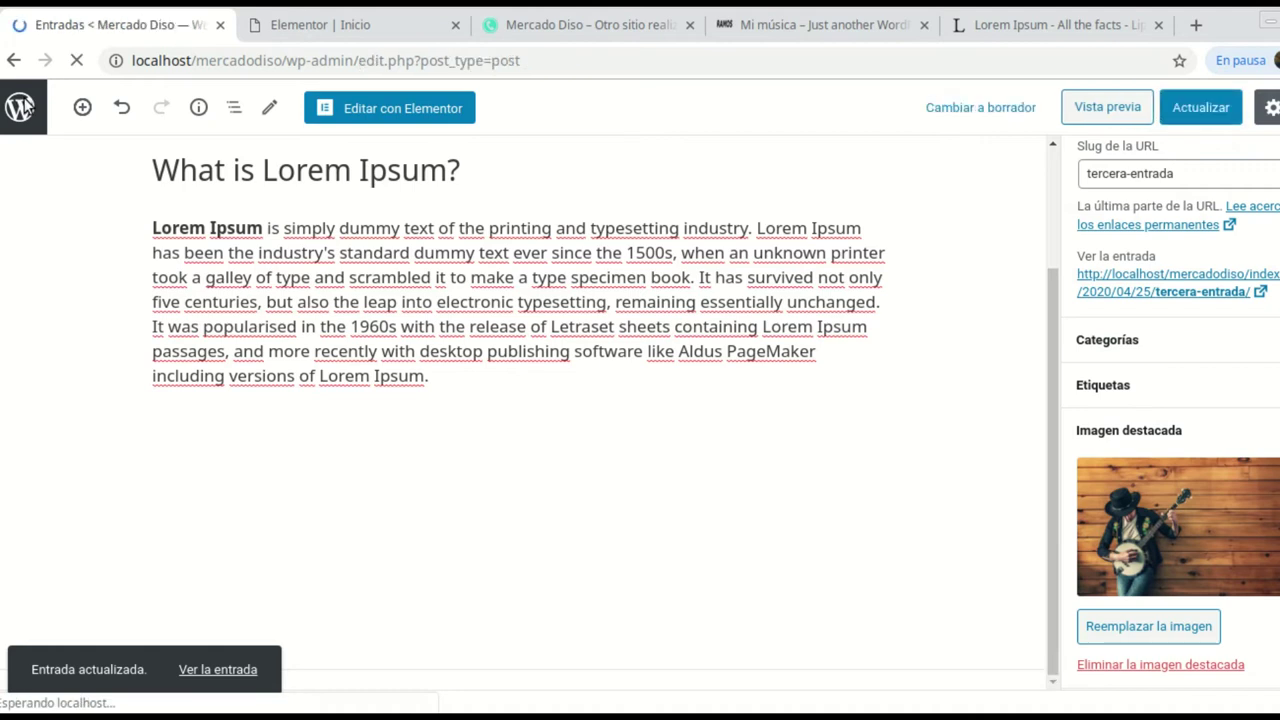
pyautogui.scroll(-2, 316, 264)
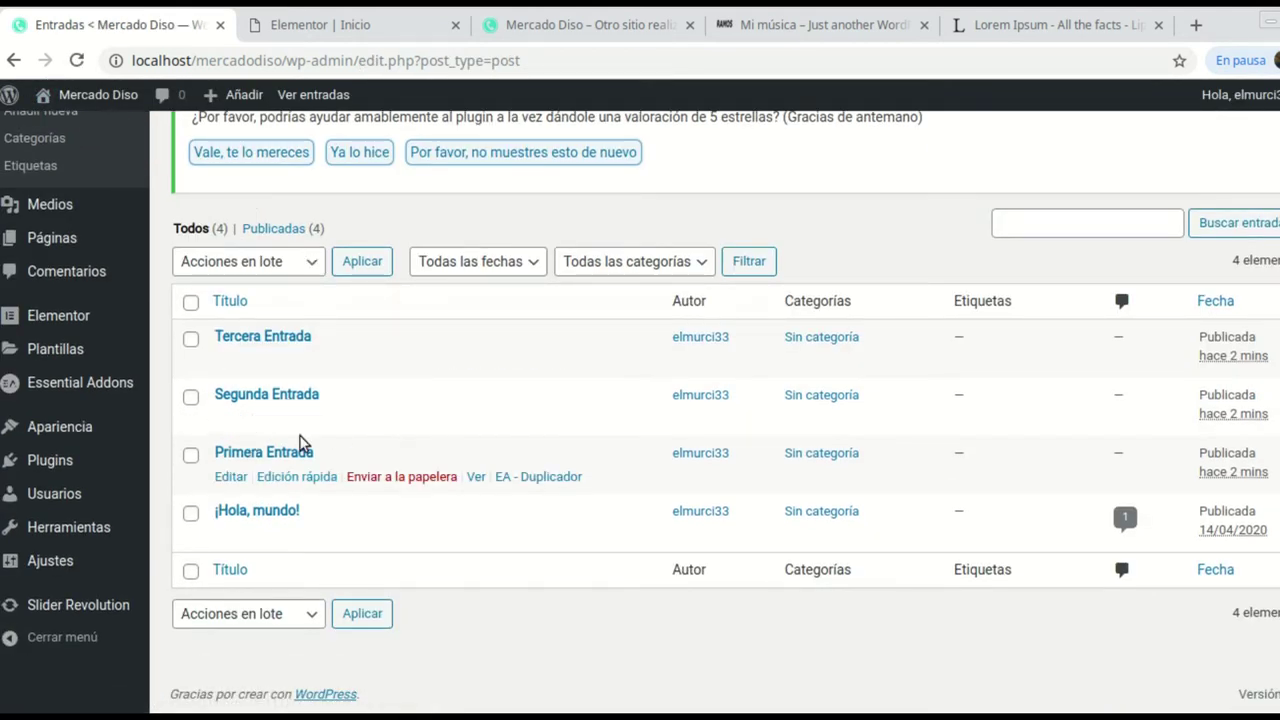
pyautogui.click(228, 420)
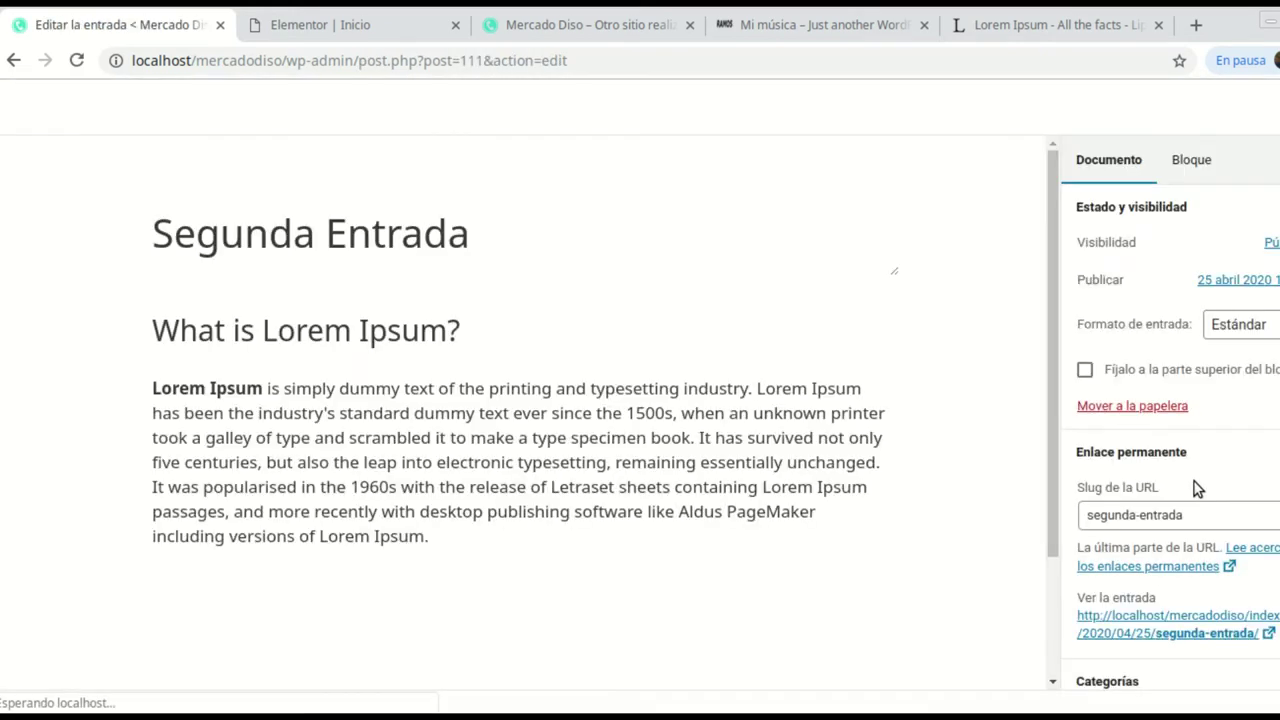
pyautogui.scroll(-3, 1182, 481)
pyautogui.scroll(-1, 1175, 495)
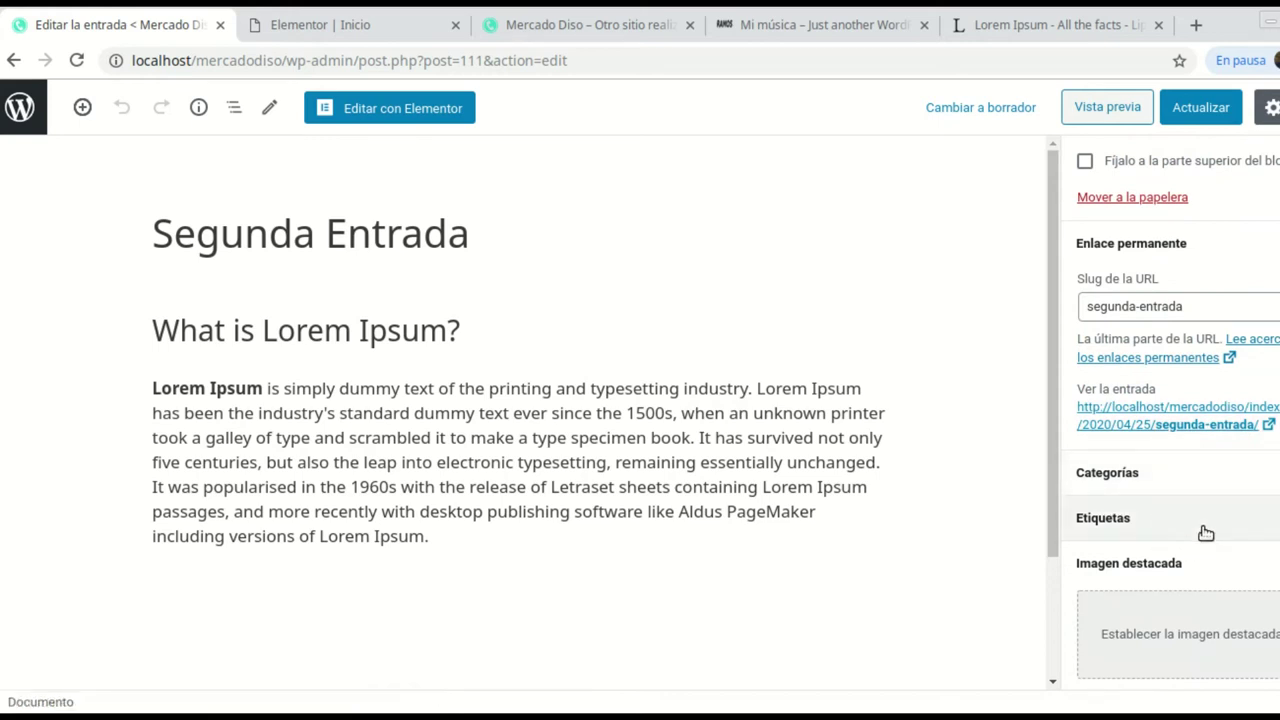
# - Set Selección_196.png from the media library as the featured image of "Segunda Entrada" and update the post
pyautogui.scroll(-2, 1200, 530)
pyautogui.click(1185, 529)
pyautogui.click(60, 316)
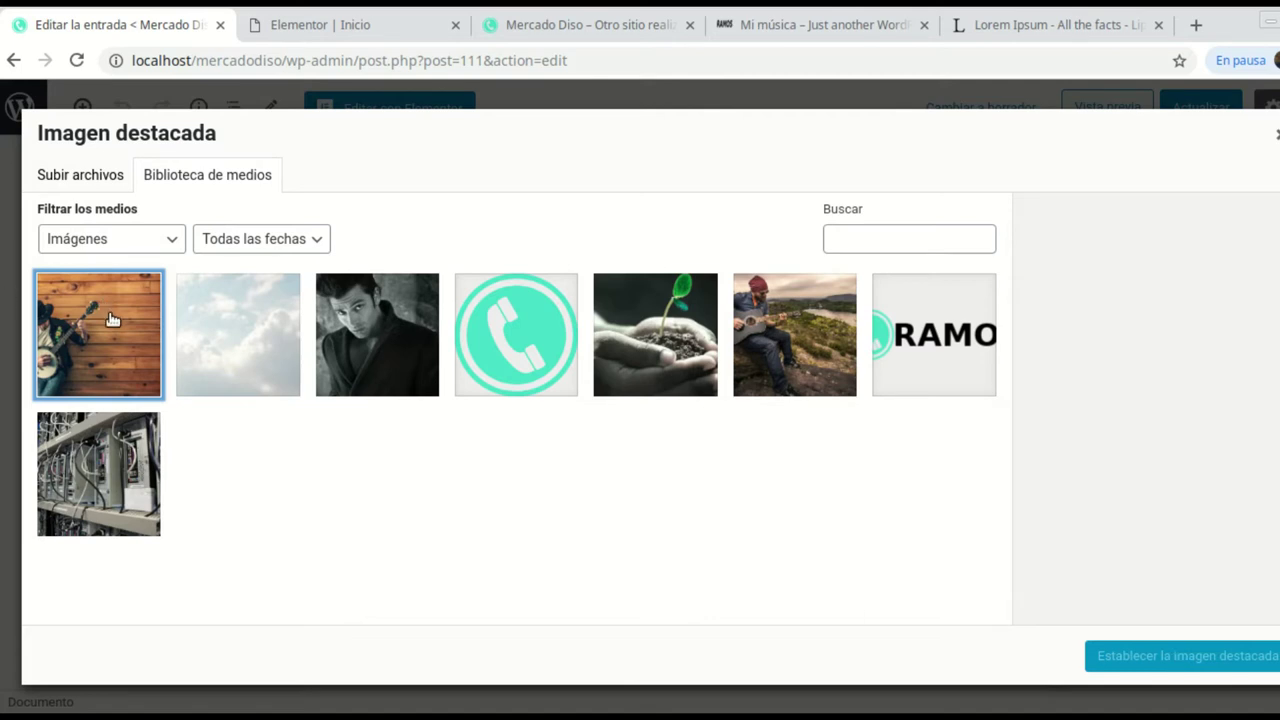
pyautogui.click(148, 466)
pyautogui.click(109, 373)
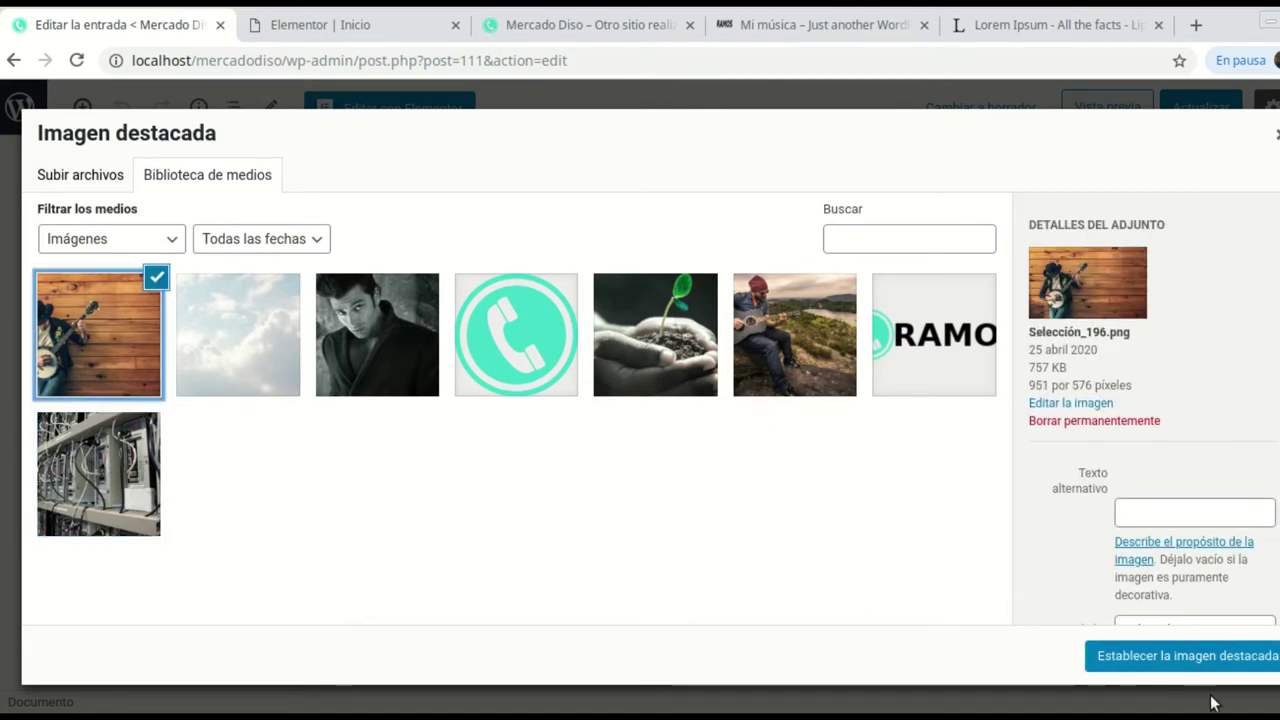
pyautogui.click(1190, 658)
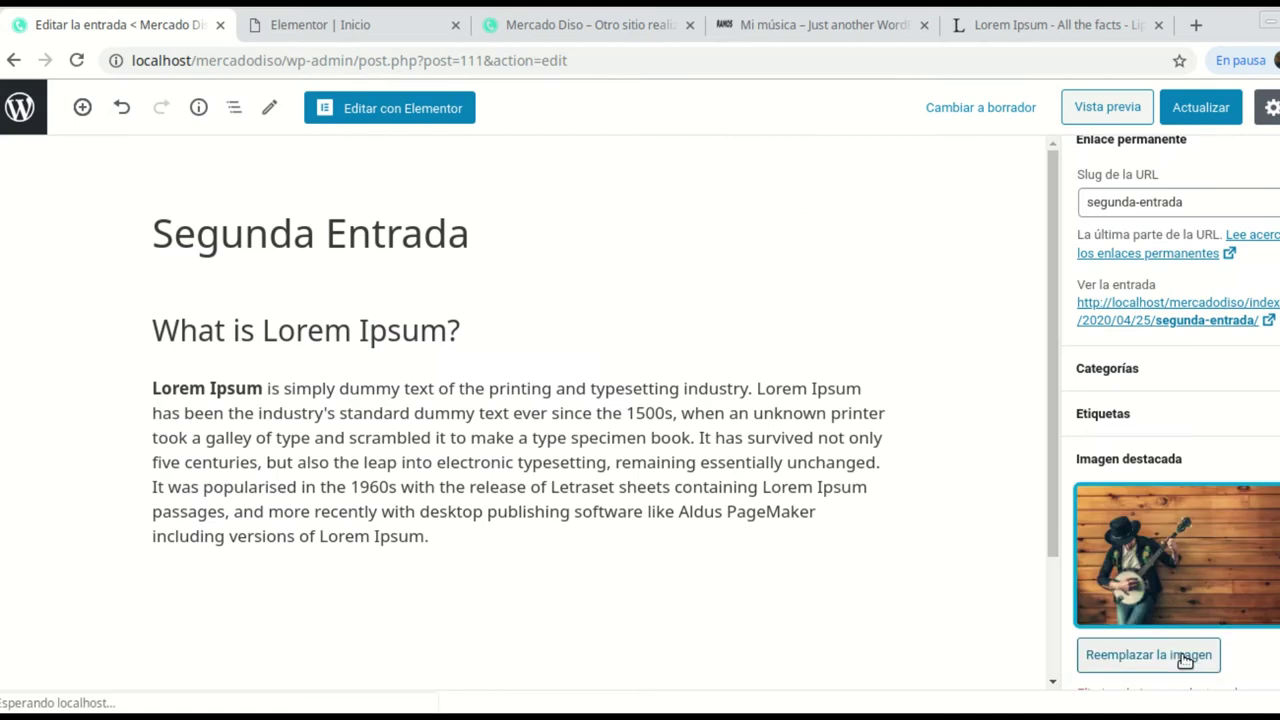
pyautogui.click(1200, 110)
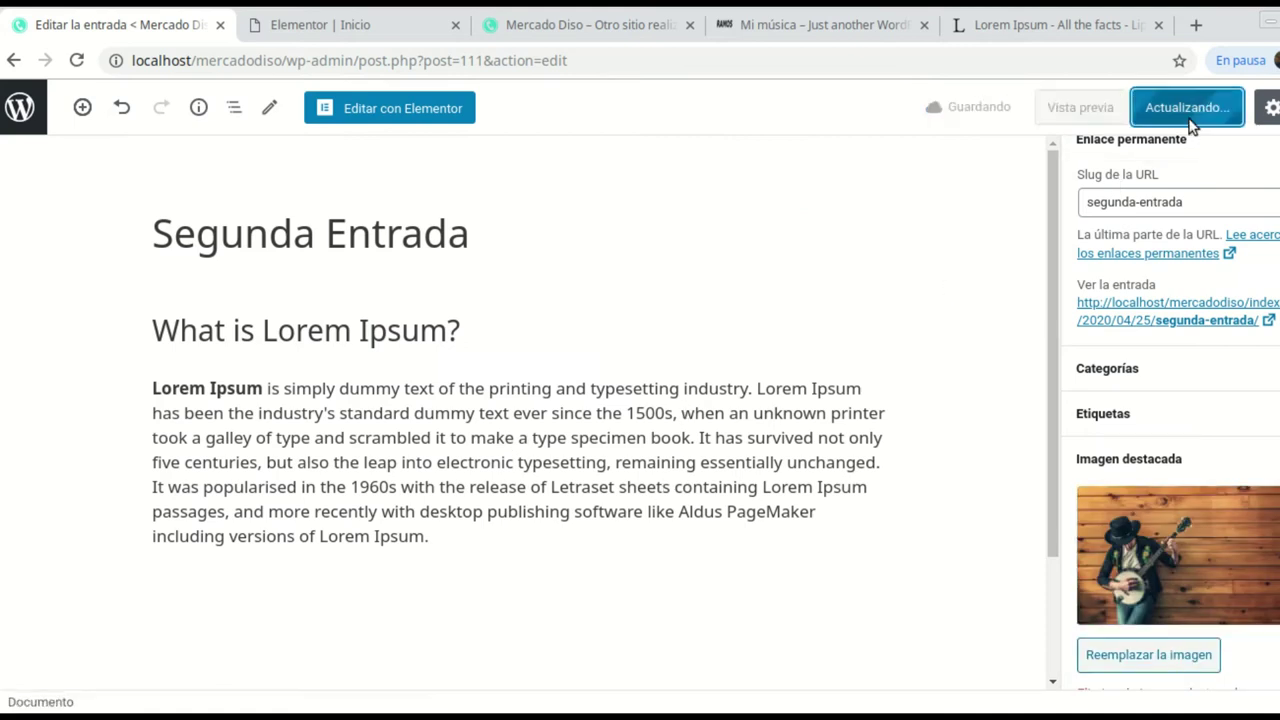
# - Return to the list of posts and open "Primera Entrada" for editing
pyautogui.click(30, 104)
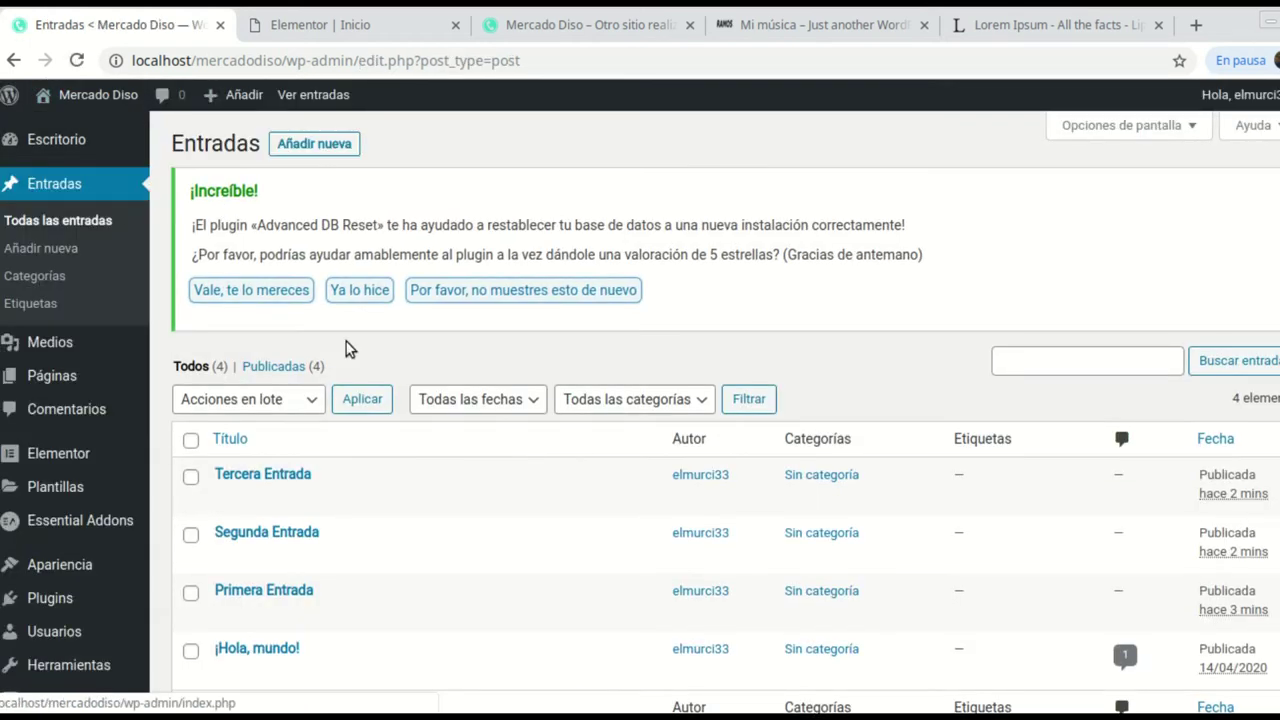
pyautogui.scroll(-2, 346, 349)
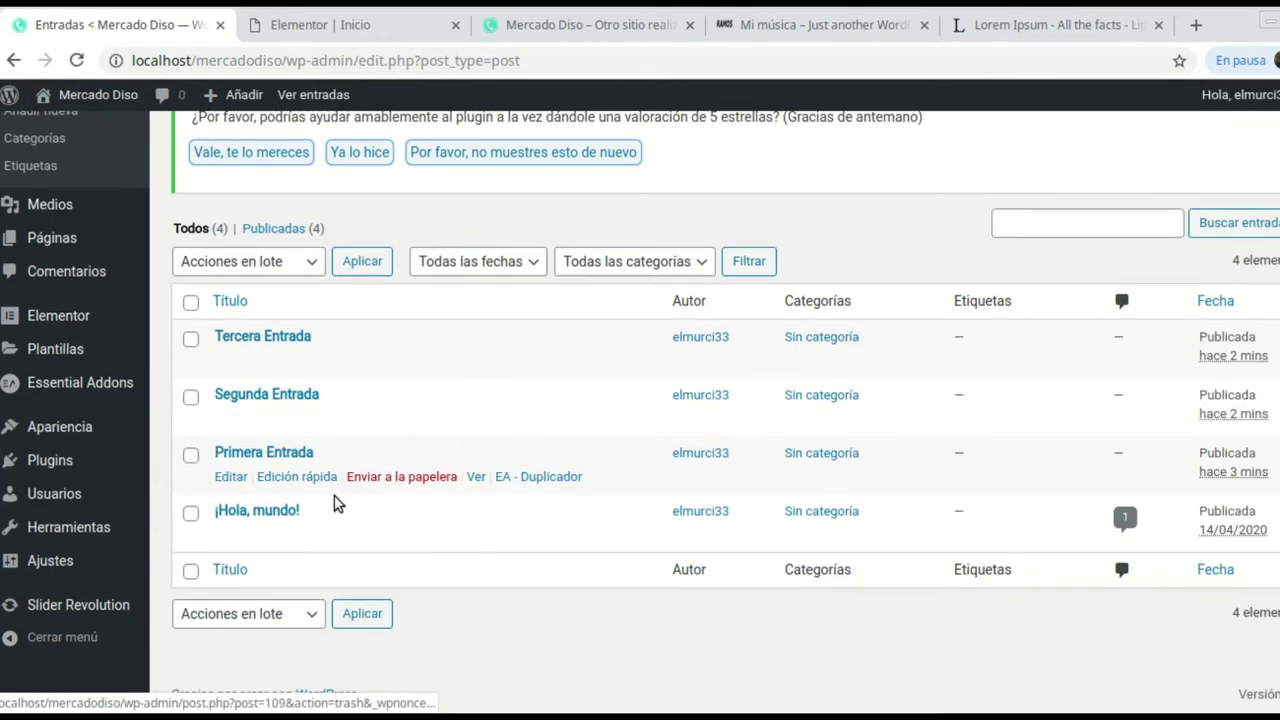
pyautogui.click(231, 478)
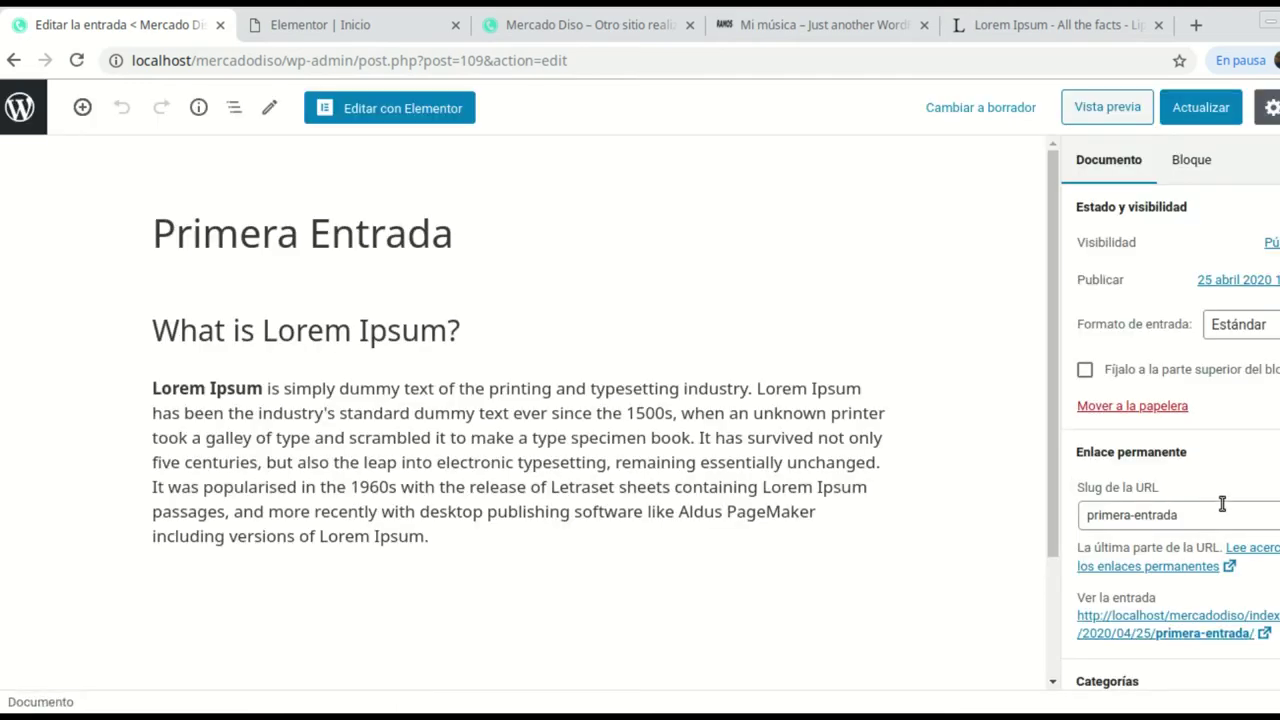
# - Set the banjo player picture from the media library as the featured image of "Primera Entrada" and update the post
pyautogui.scroll(-1, 1224, 479)
pyautogui.scroll(-2, 1220, 475)
pyautogui.click(1214, 465)
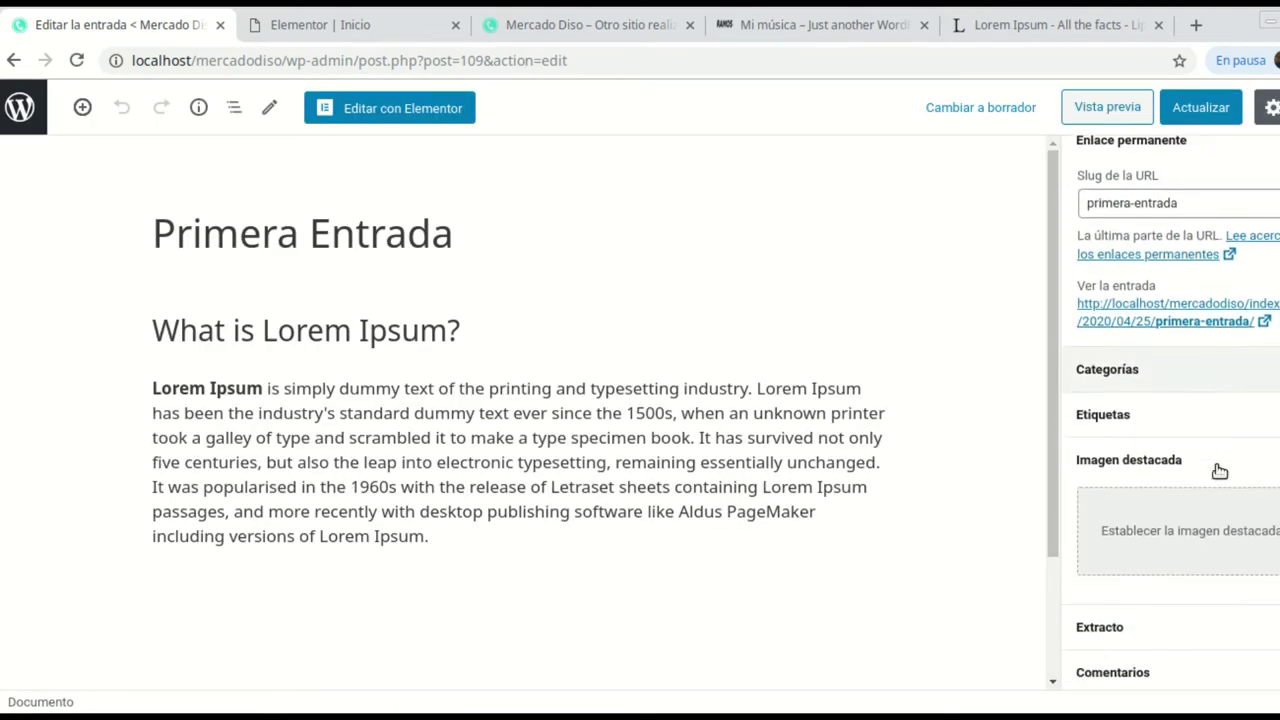
pyautogui.click(1172, 528)
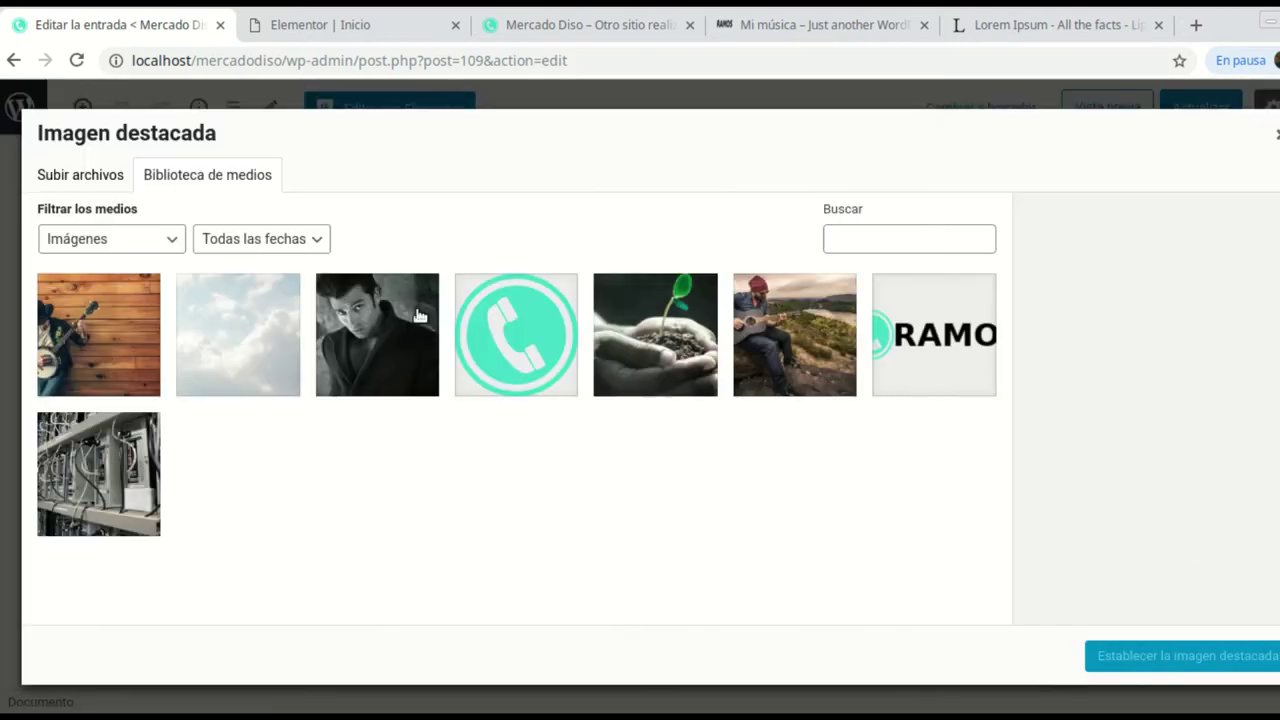
pyautogui.click(67, 337)
pyautogui.click(1198, 655)
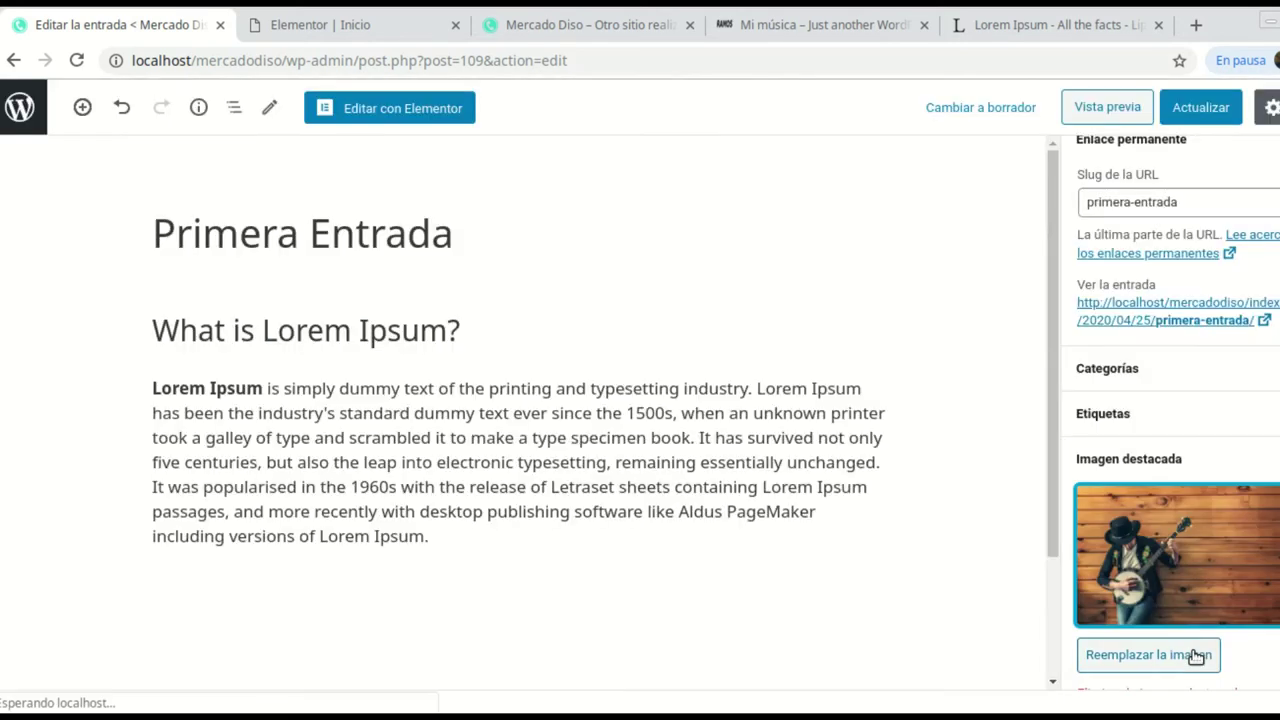
pyautogui.scroll(-2, 1210, 520)
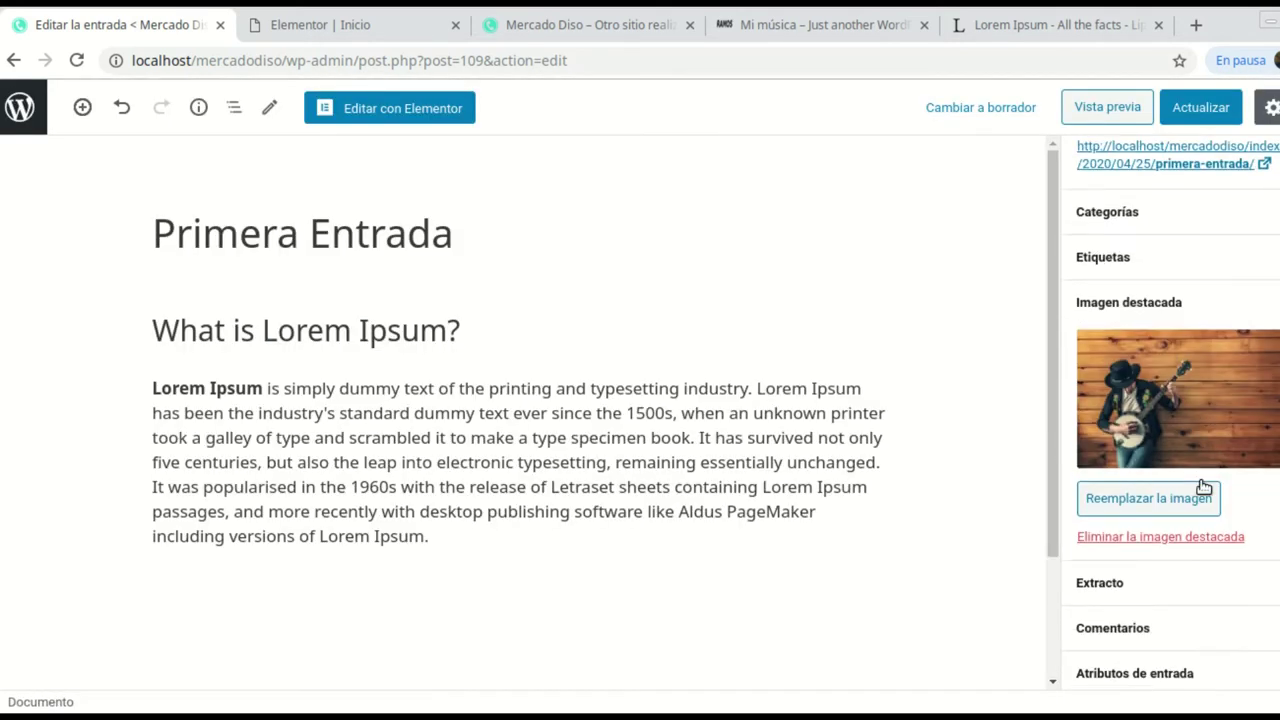
pyautogui.click(1197, 107)
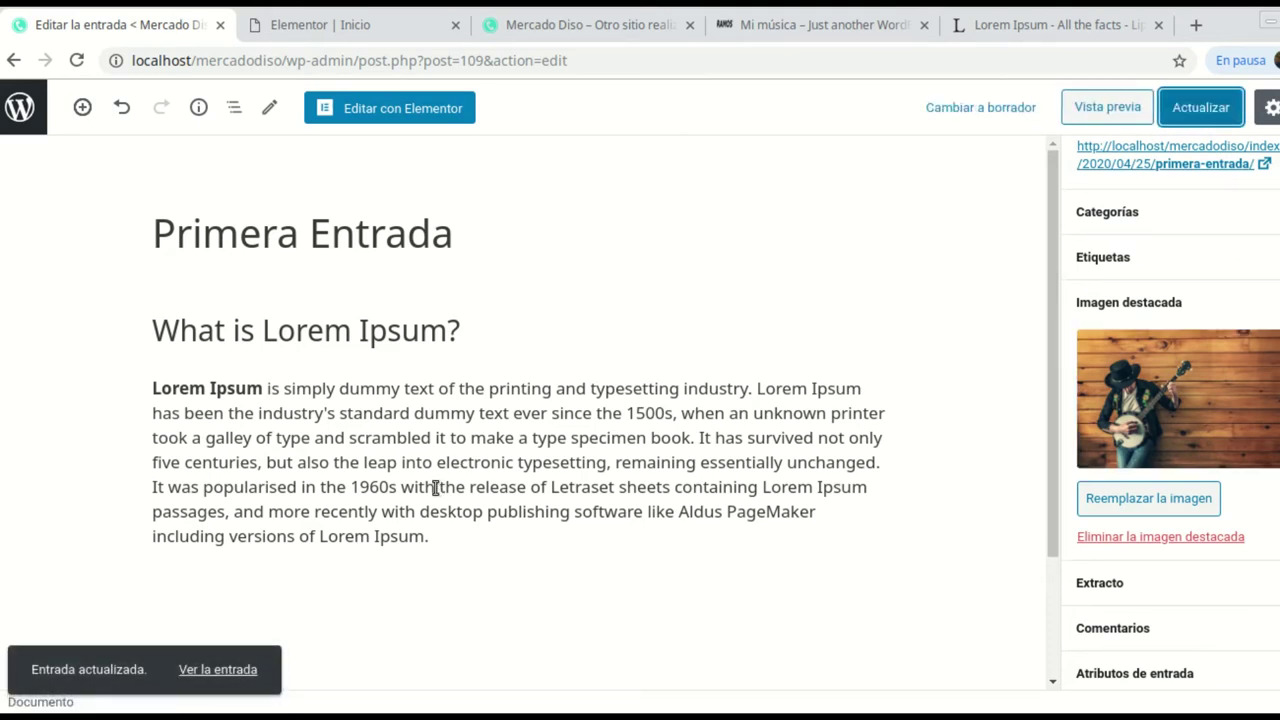
pyautogui.click(1195, 110)
pyautogui.click(1180, 113)
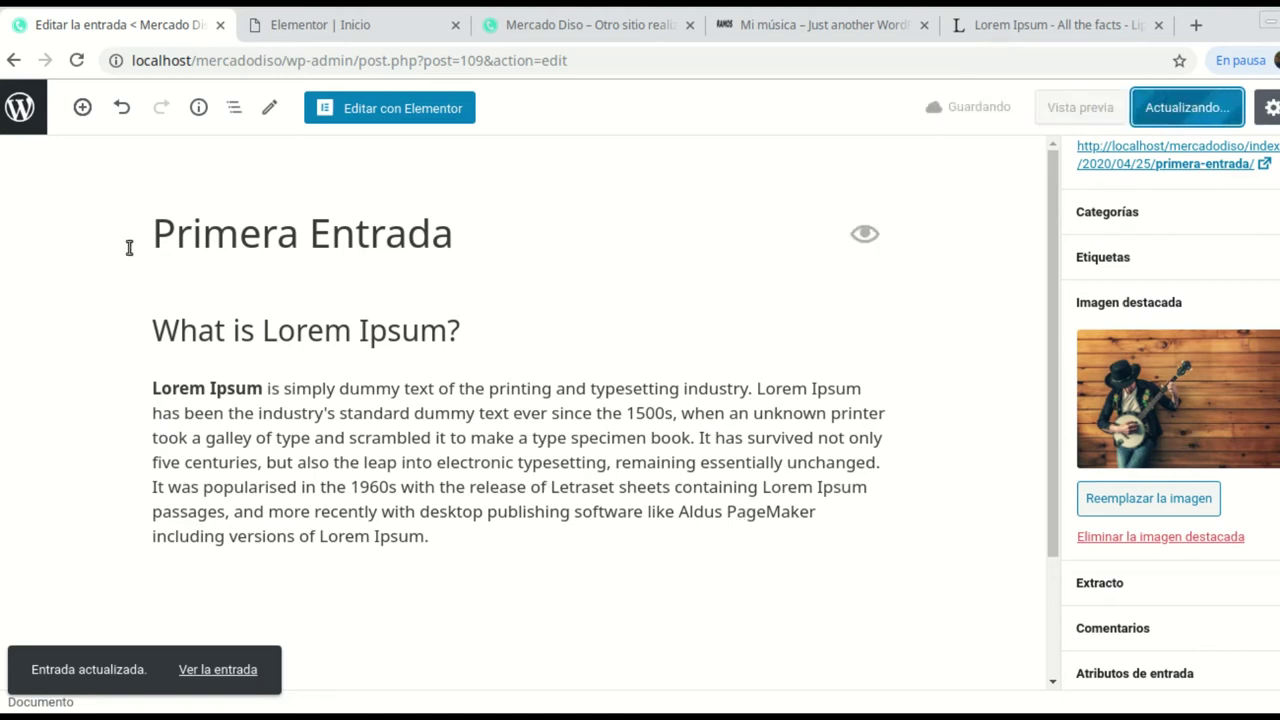
# - Return to the list of posts and move the sample post "¡Hola, mundo!" to the trash
pyautogui.click(18, 115)
pyautogui.scroll(-2, 463, 468)
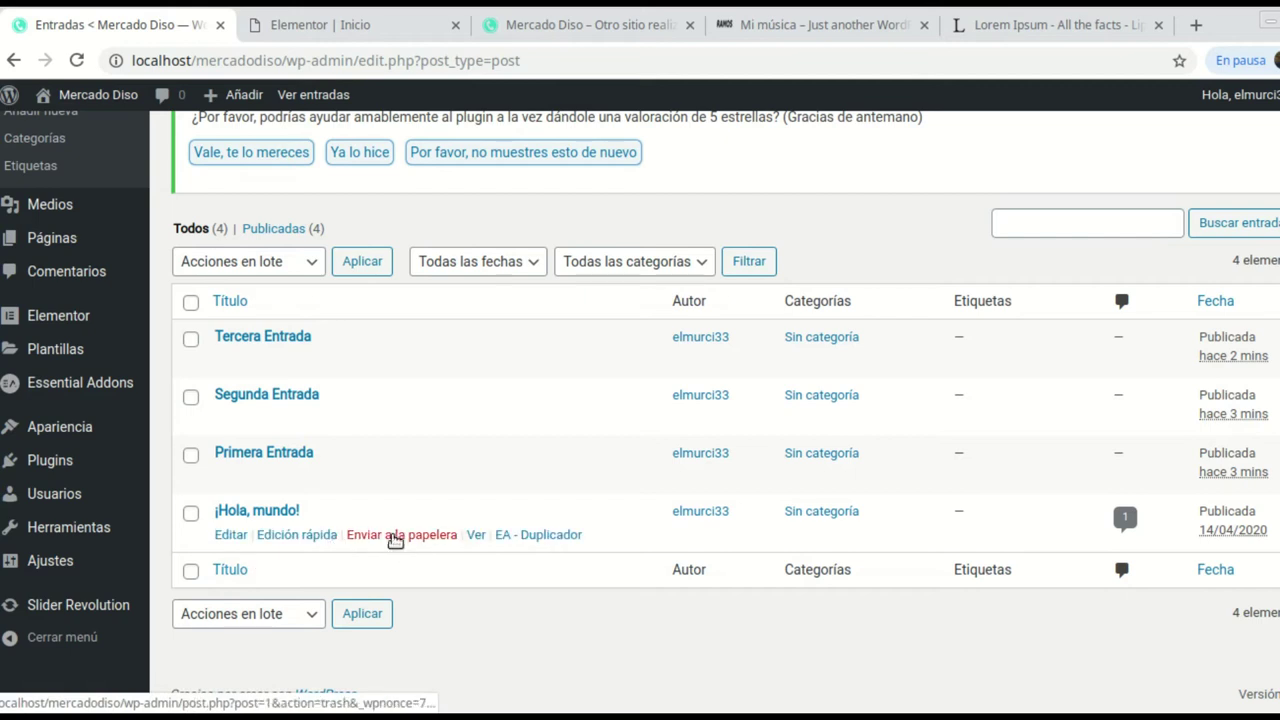
pyautogui.click(401, 536)
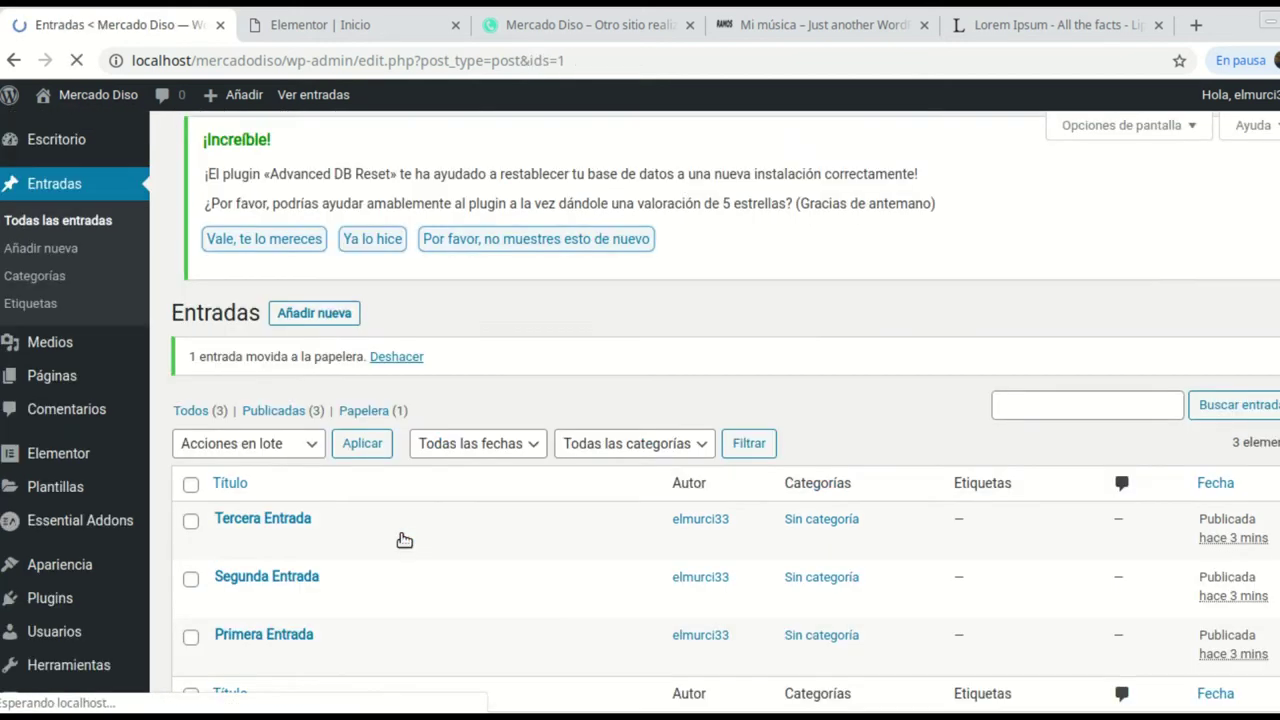
pyautogui.scroll(-2, 420, 460)
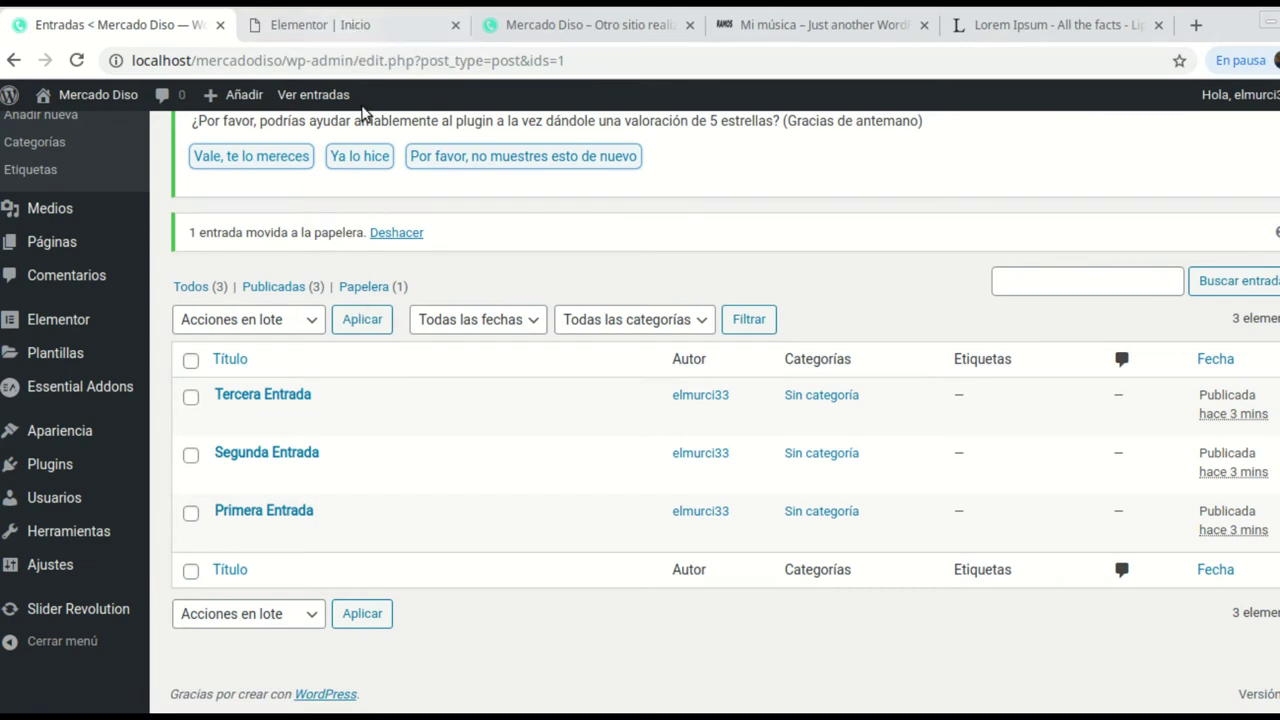
# - Switch to the homepage open in the Elementor editor, look over the biography section and reload the editor
pyautogui.click(358, 36)
pyautogui.scroll(-1, 755, 322)
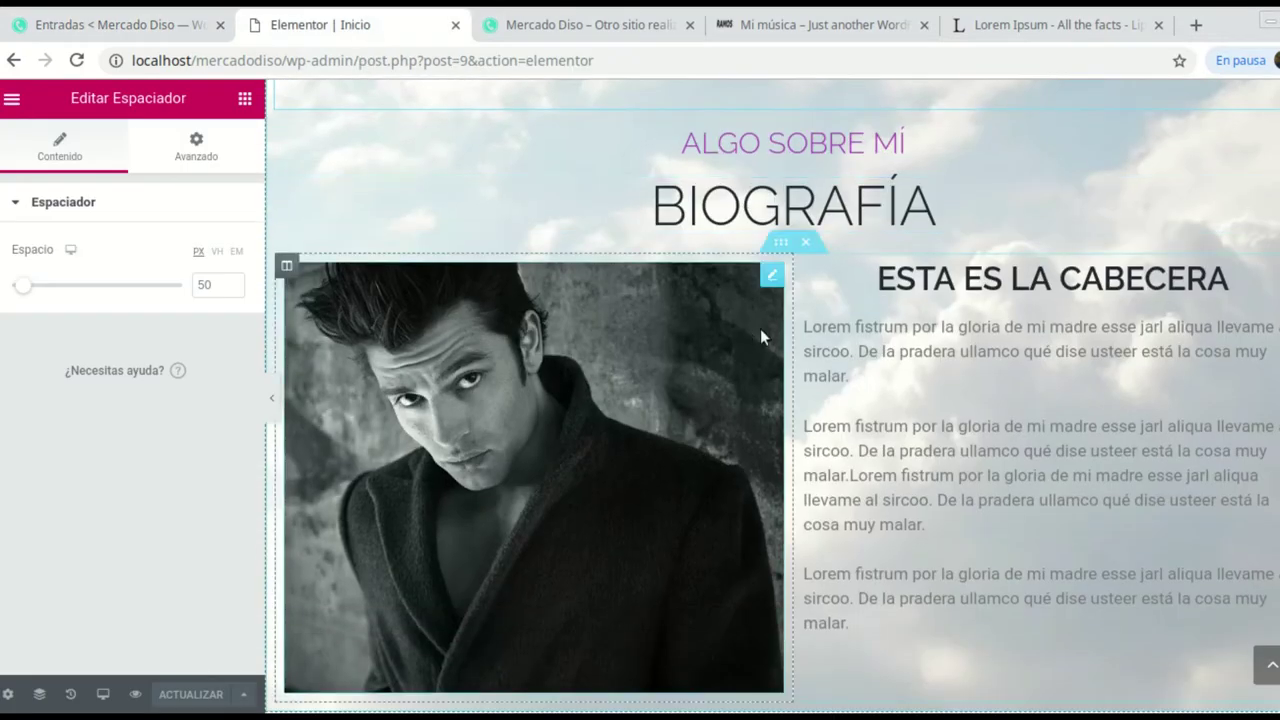
pyautogui.scroll(5, 1060, 357)
pyautogui.scroll(-5, 884, 272)
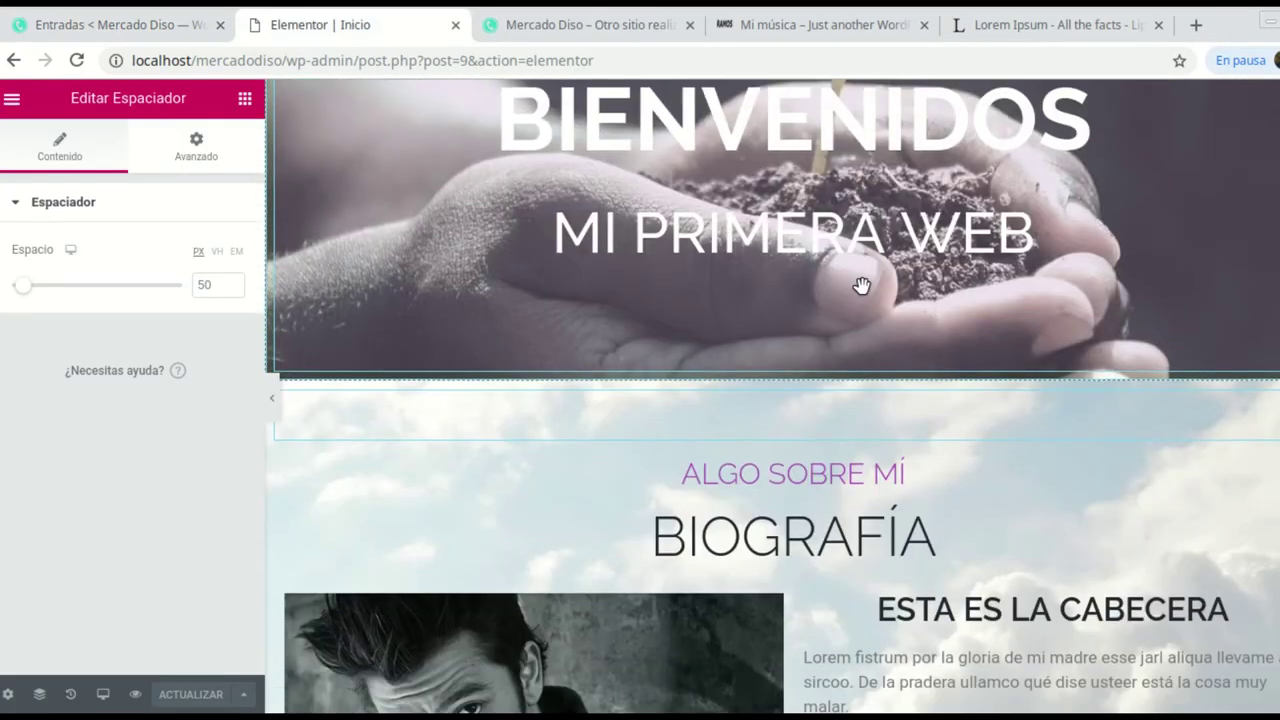
pyautogui.scroll(1, 270, 250)
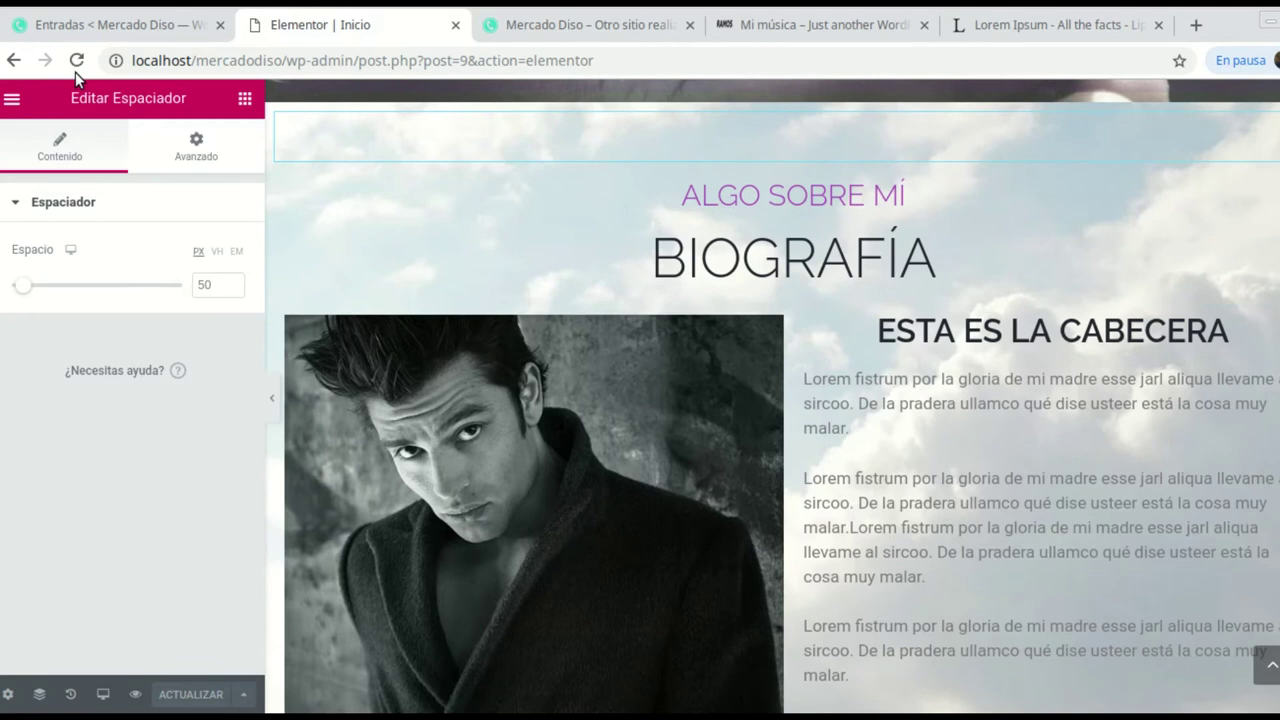
pyautogui.click(76, 60)
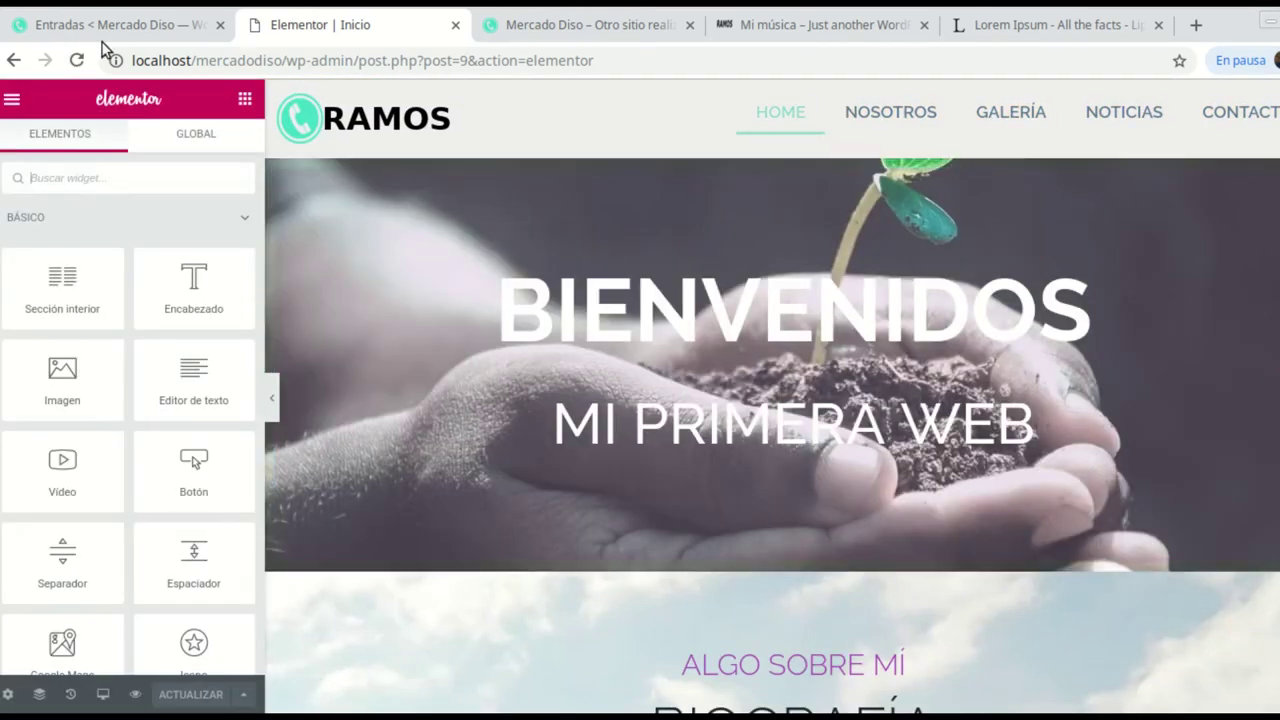
# - Add a single-column section below the biography on the homepage and stretch it to the full page width
pyautogui.scroll(-2, 925, 377)
pyautogui.scroll(-5, 925, 377)
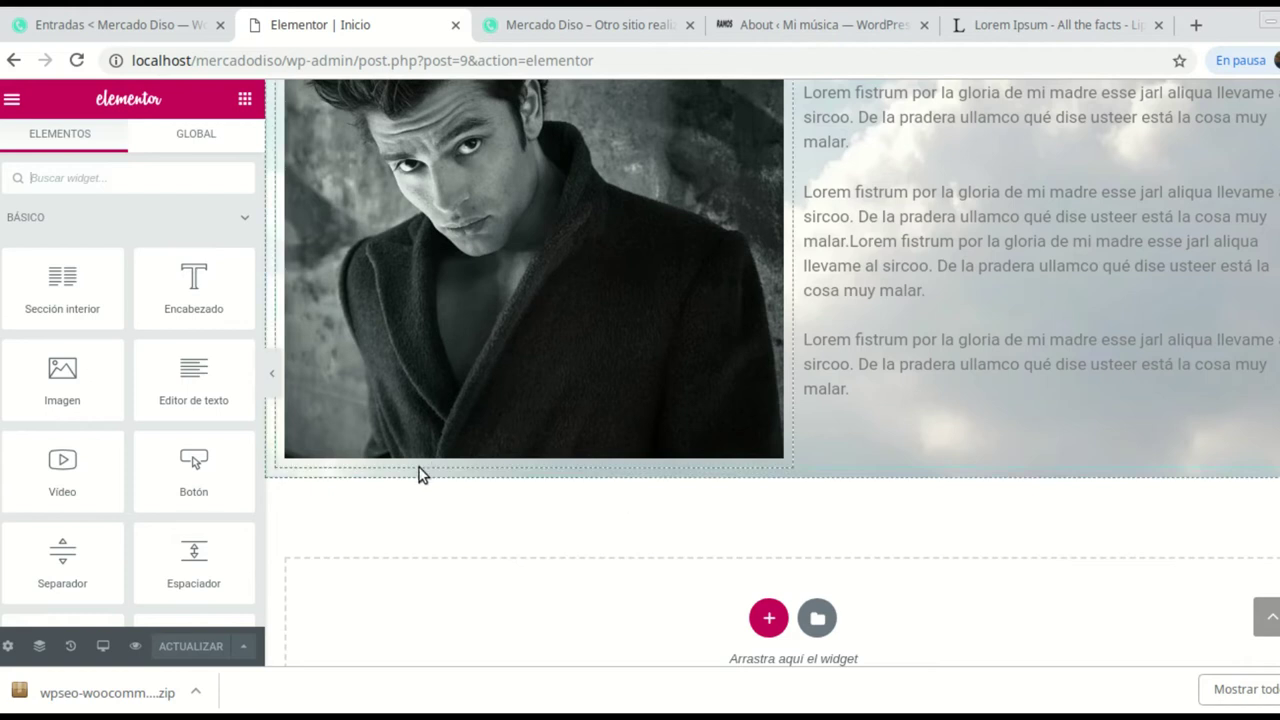
pyautogui.scroll(-1, 214, 434)
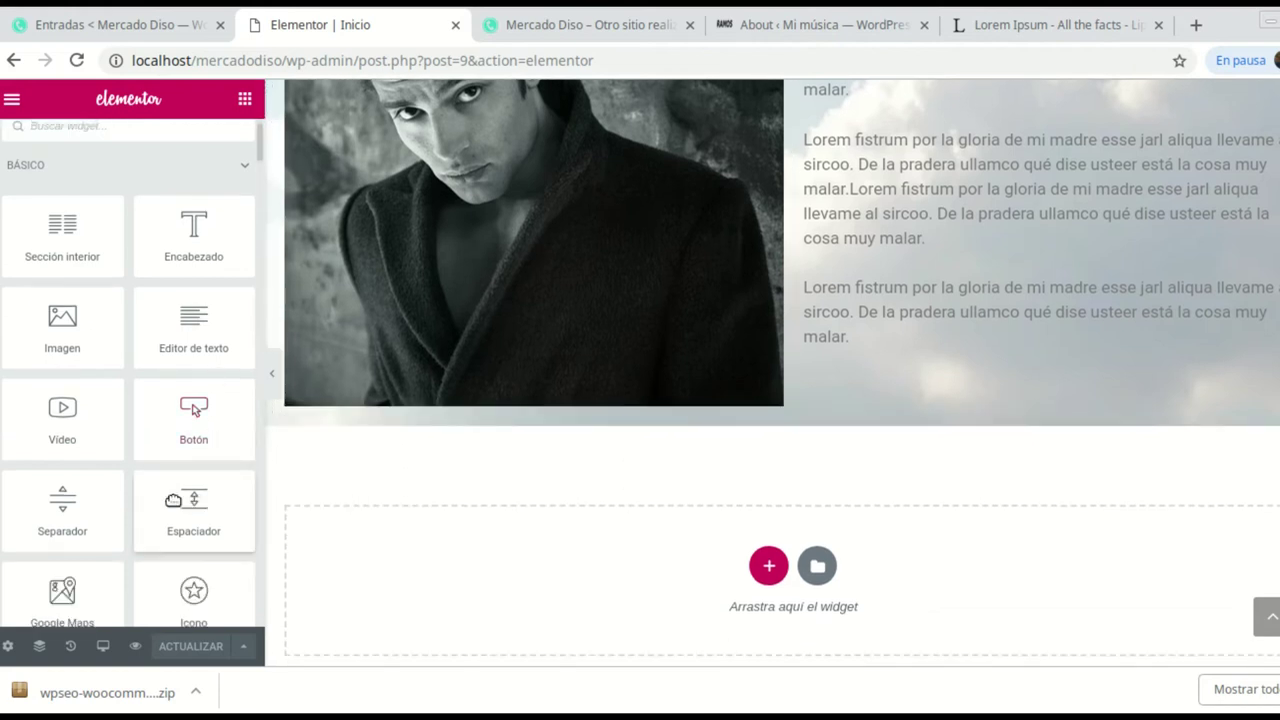
pyautogui.scroll(1, 172, 504)
pyautogui.scroll(-3, 172, 505)
pyautogui.scroll(-5, 172, 505)
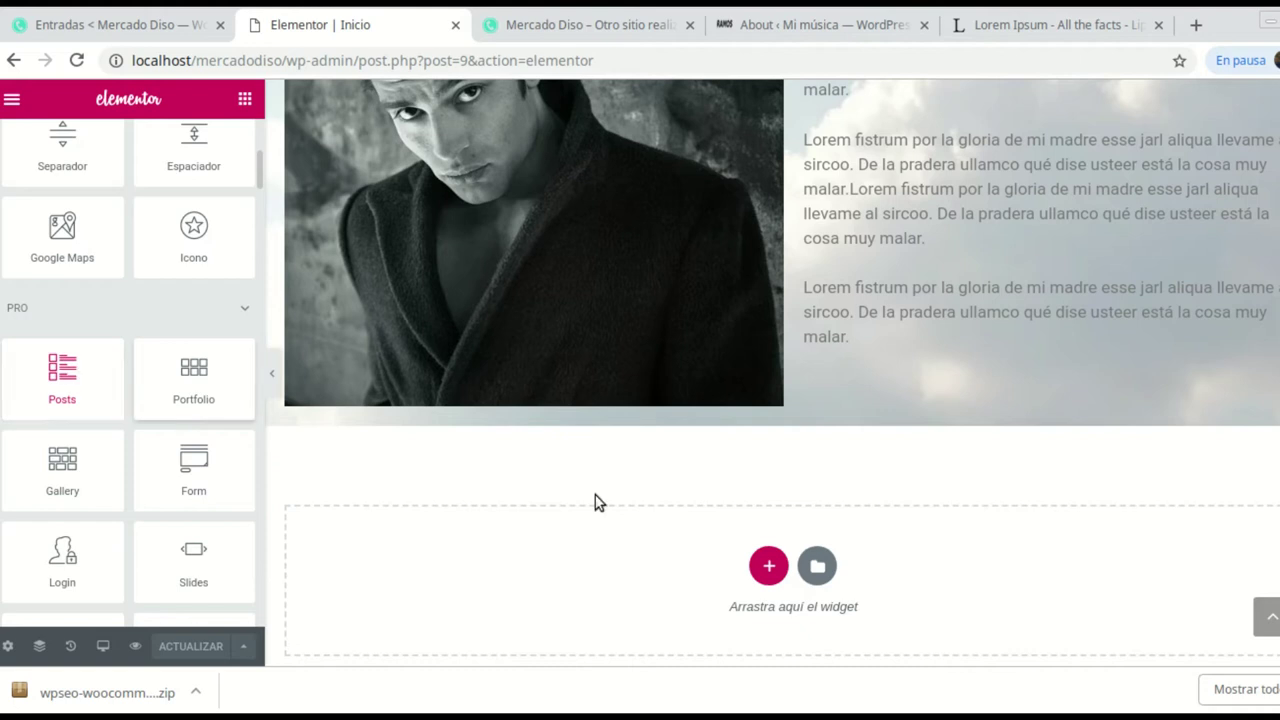
pyautogui.click(768, 566)
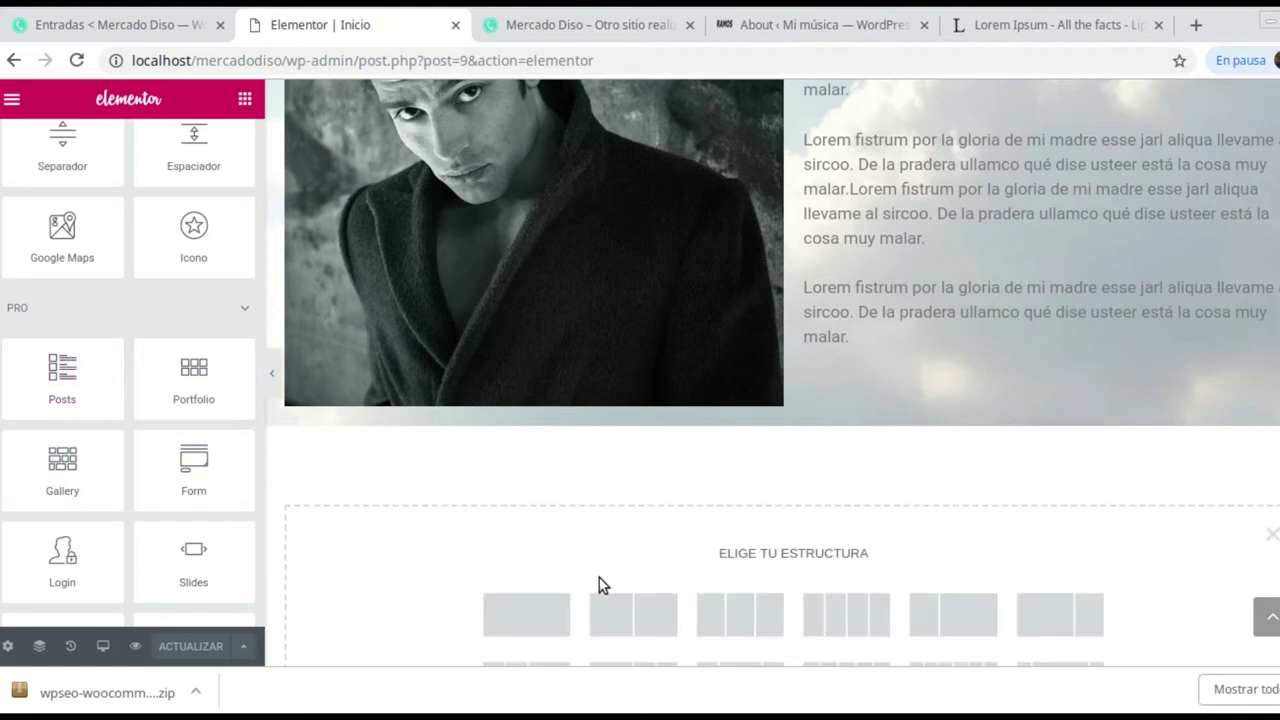
pyautogui.click(530, 619)
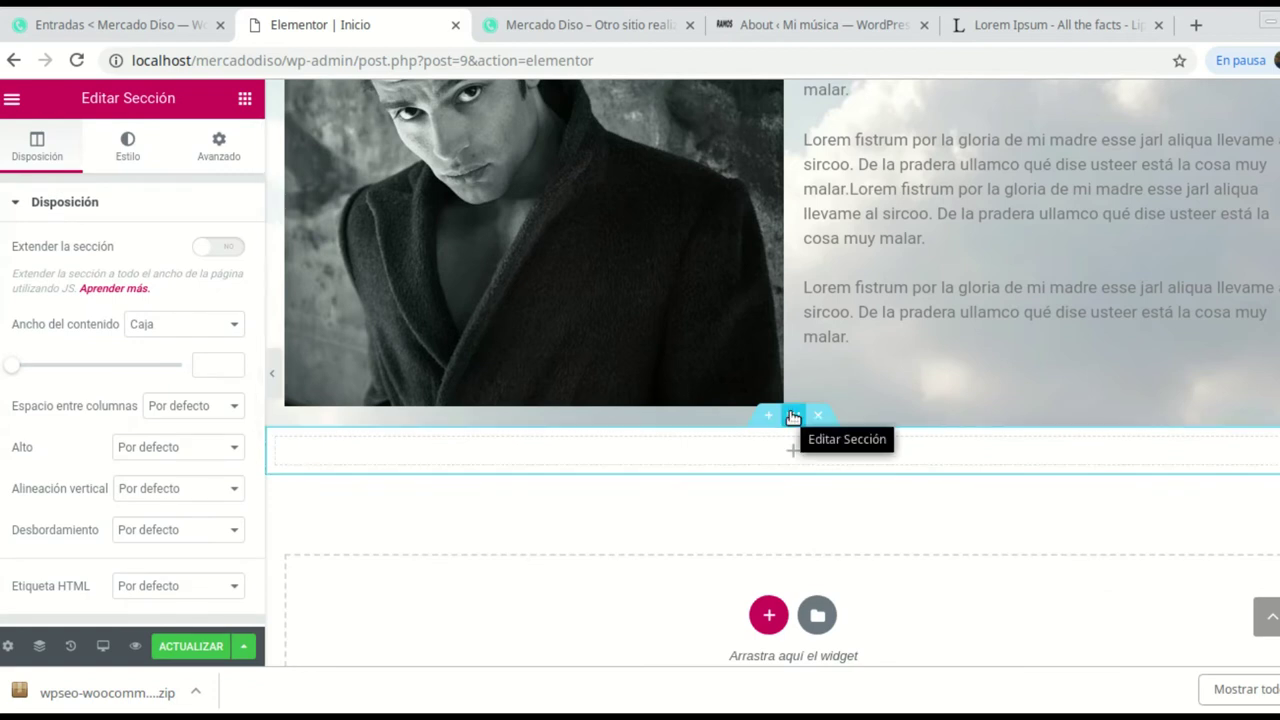
pyautogui.click(232, 250)
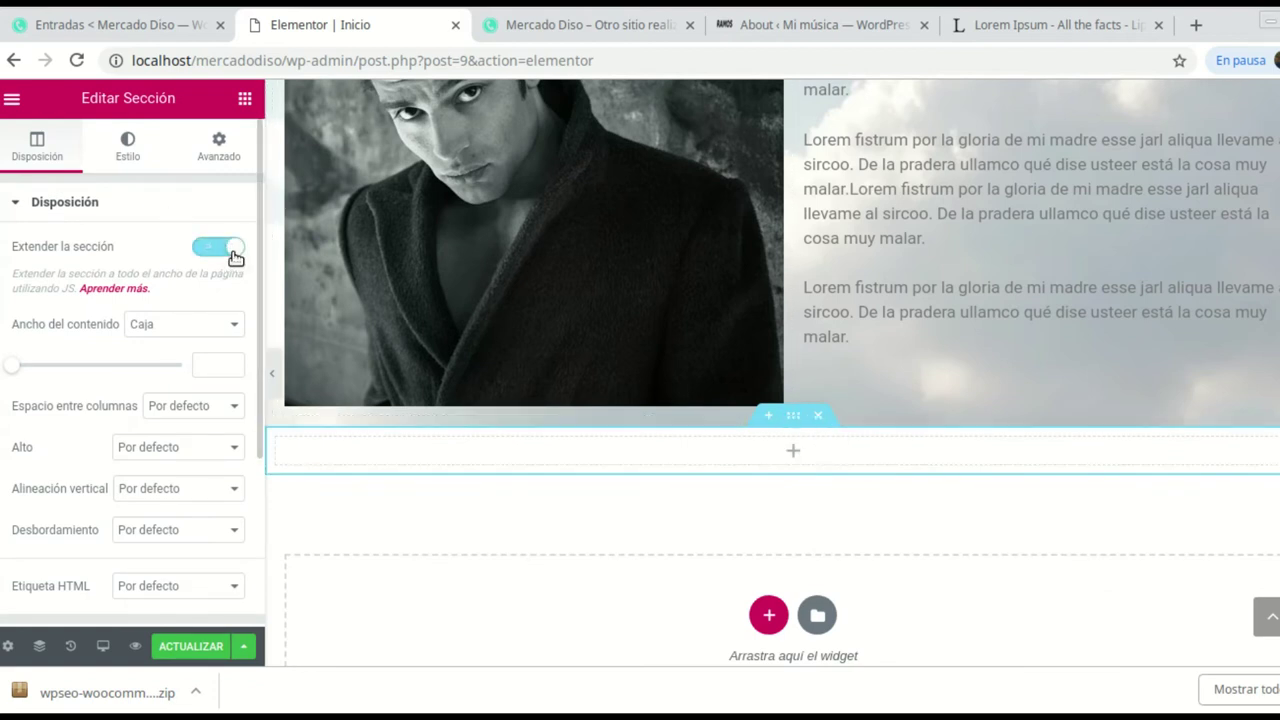
# - Place a Posts widget in the new empty section below the biography
pyautogui.click(797, 454)
pyautogui.scroll(-2, 96, 400)
pyautogui.scroll(-2, 96, 400)
pyautogui.moveTo(67, 422); pyautogui.dragTo(808, 457)
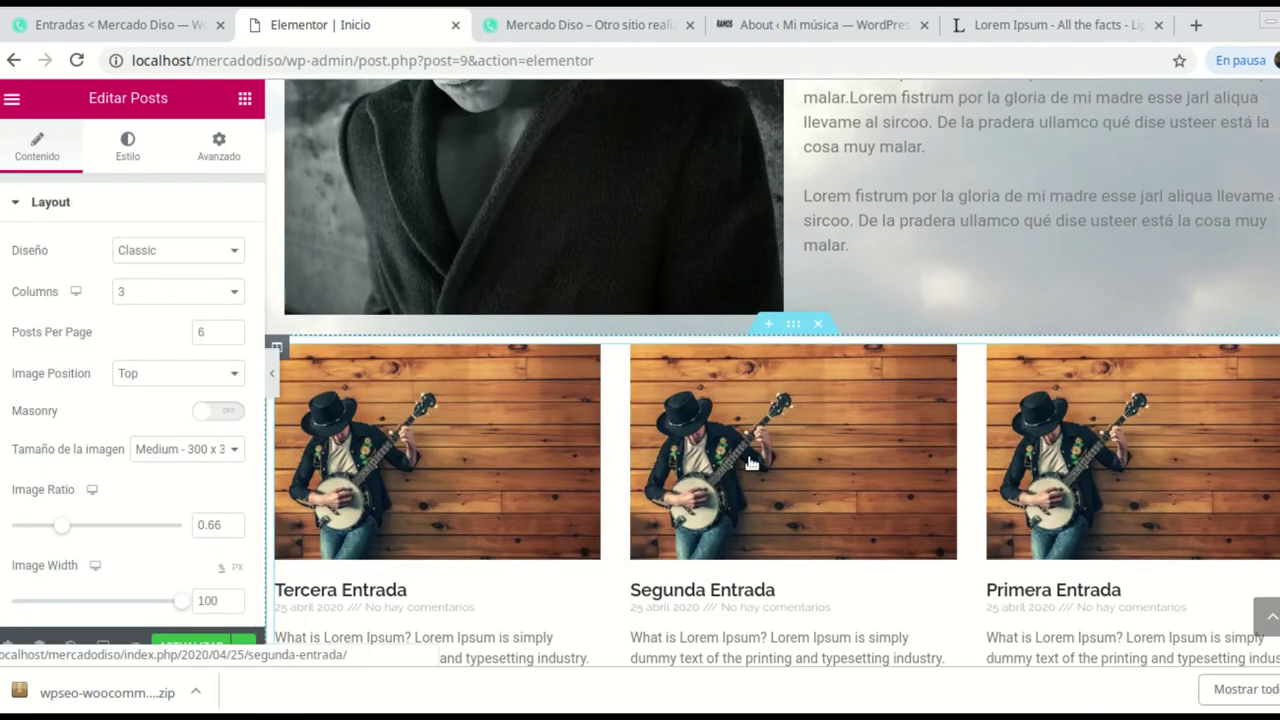
pyautogui.scroll(-3, 751, 463)
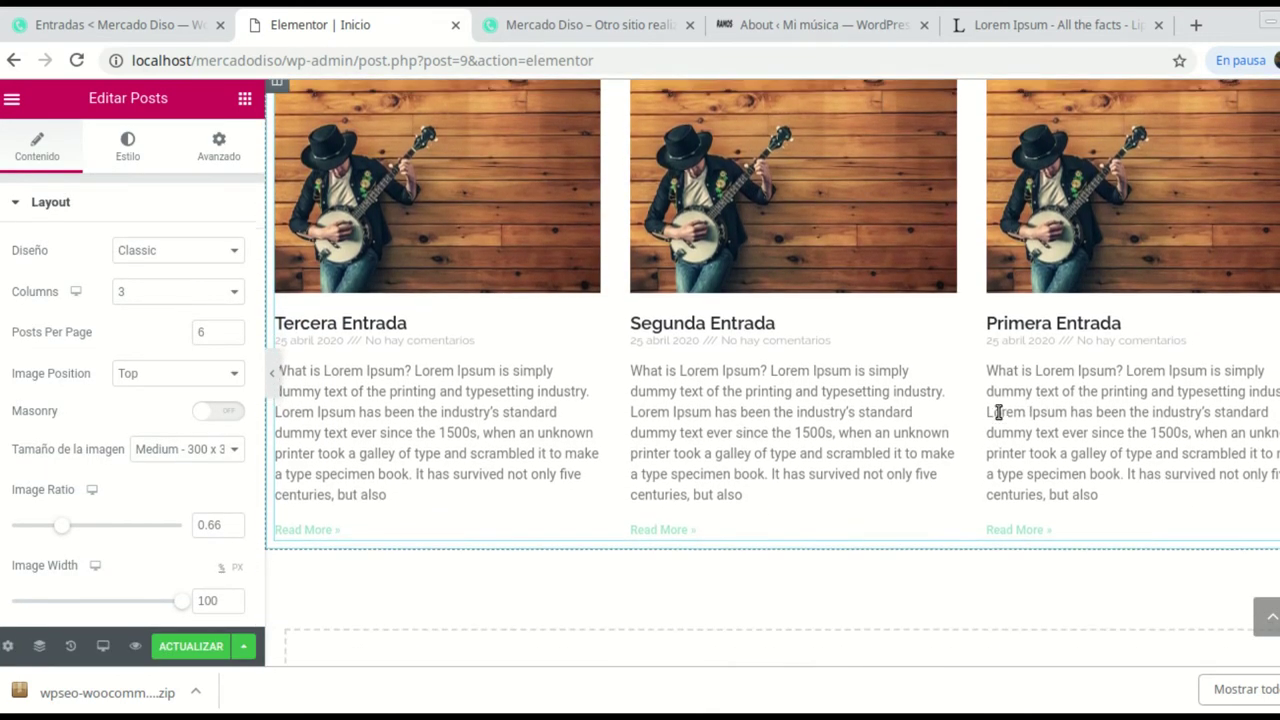
# - Set the design of the Posts widget to Cards and review the resulting post cards
pyautogui.scroll(1, 998, 412)
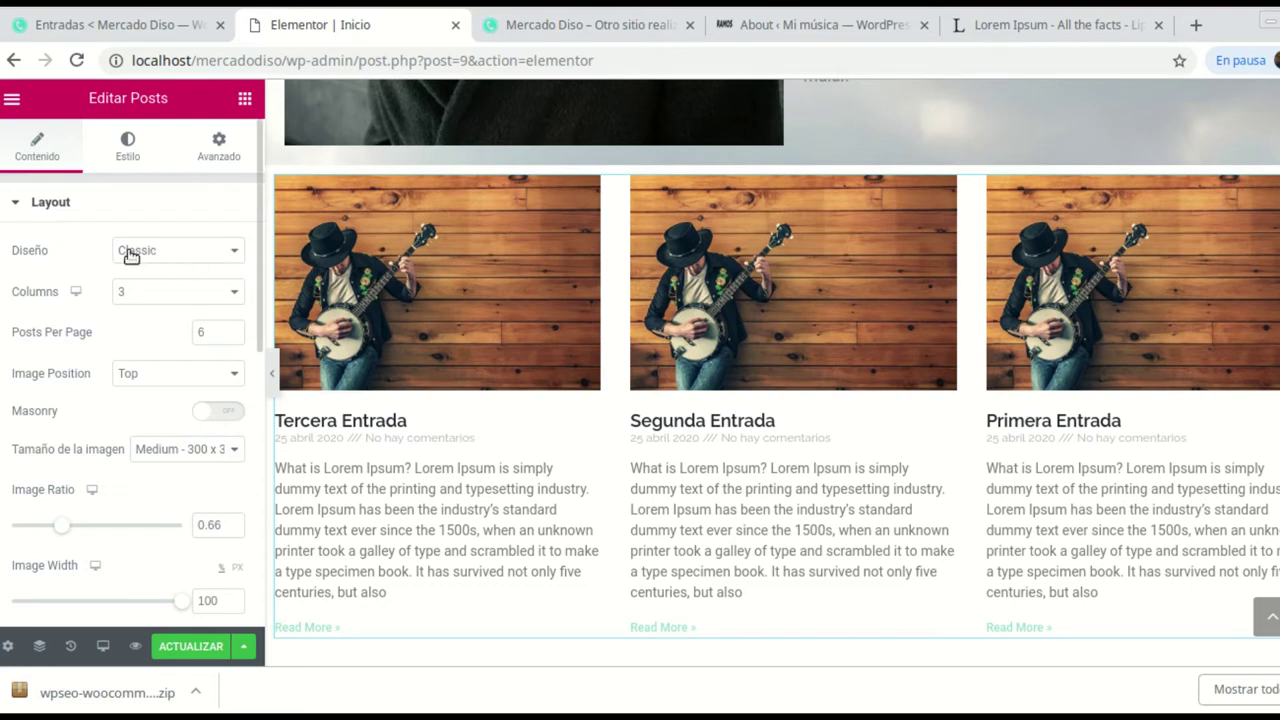
pyautogui.click(228, 254)
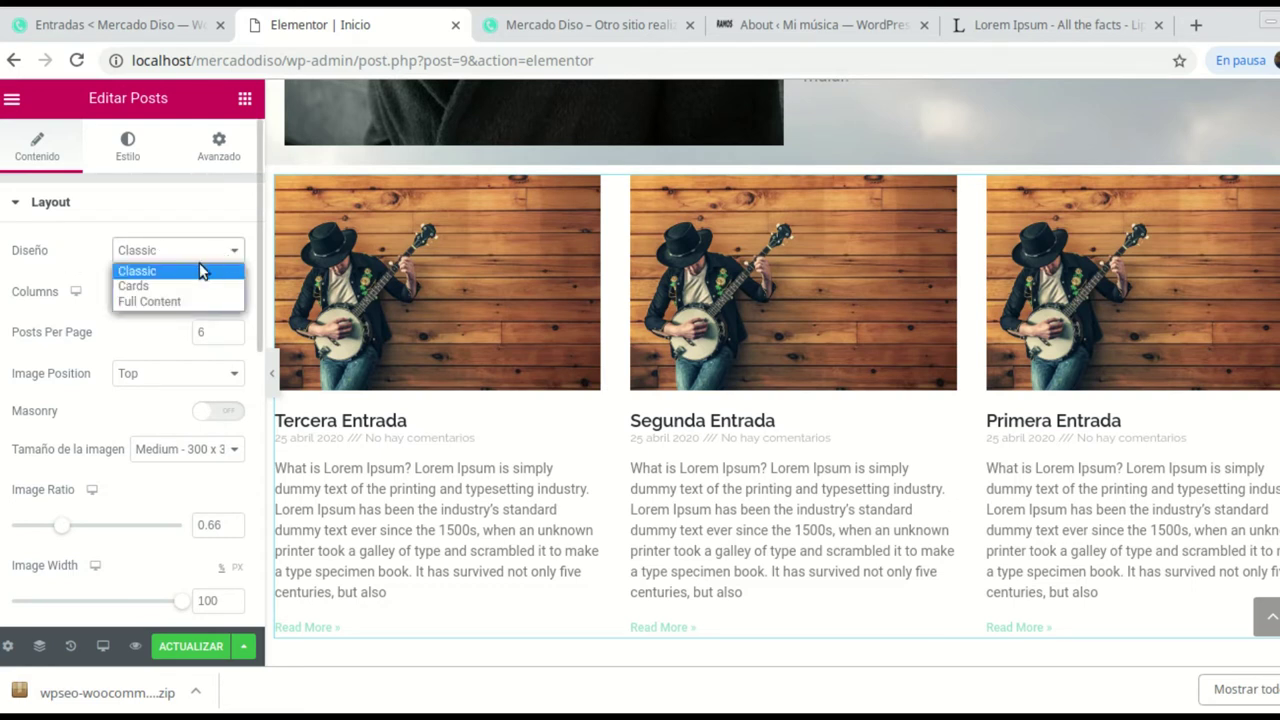
pyautogui.click(134, 287)
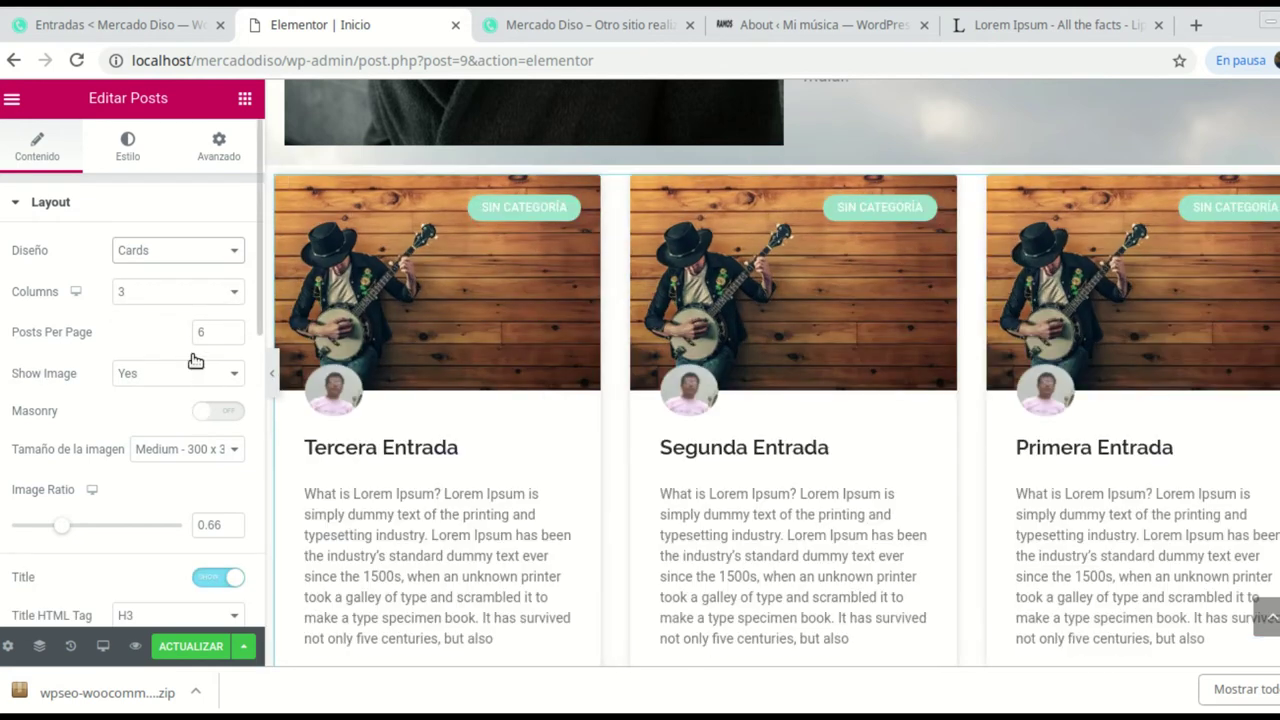
pyautogui.scroll(-1, 189, 343)
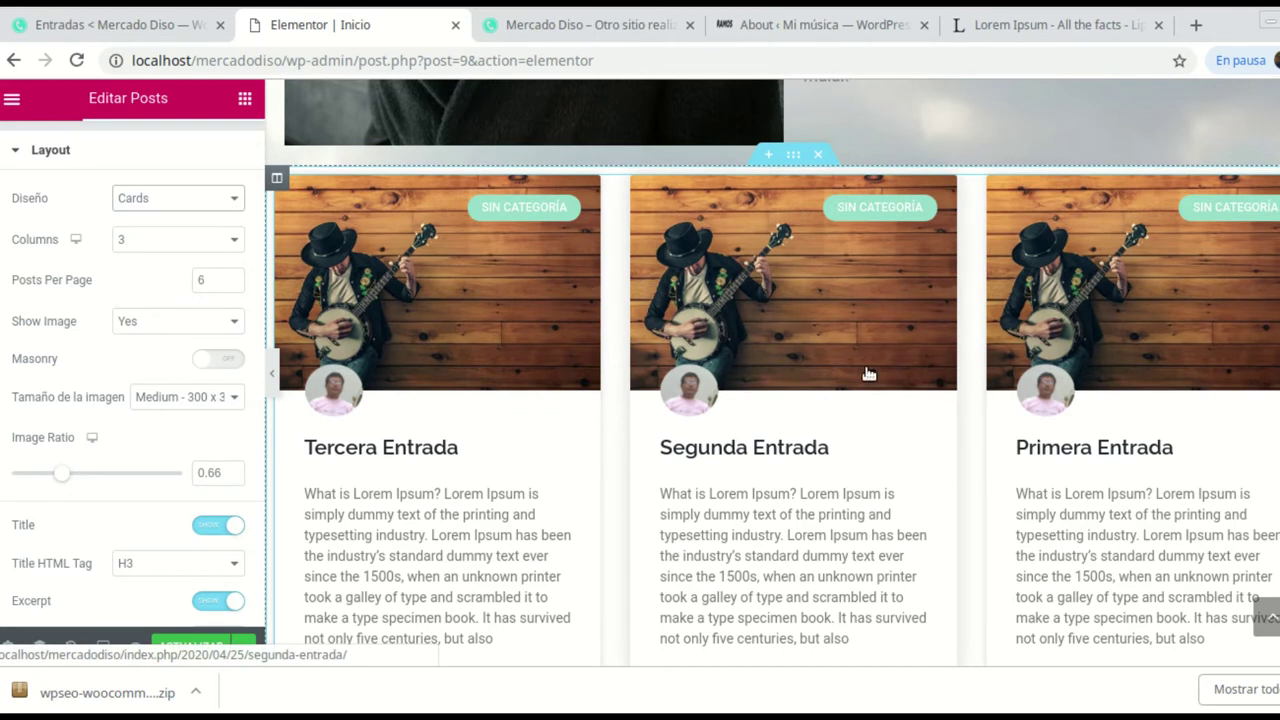
pyautogui.scroll(-4, 868, 374)
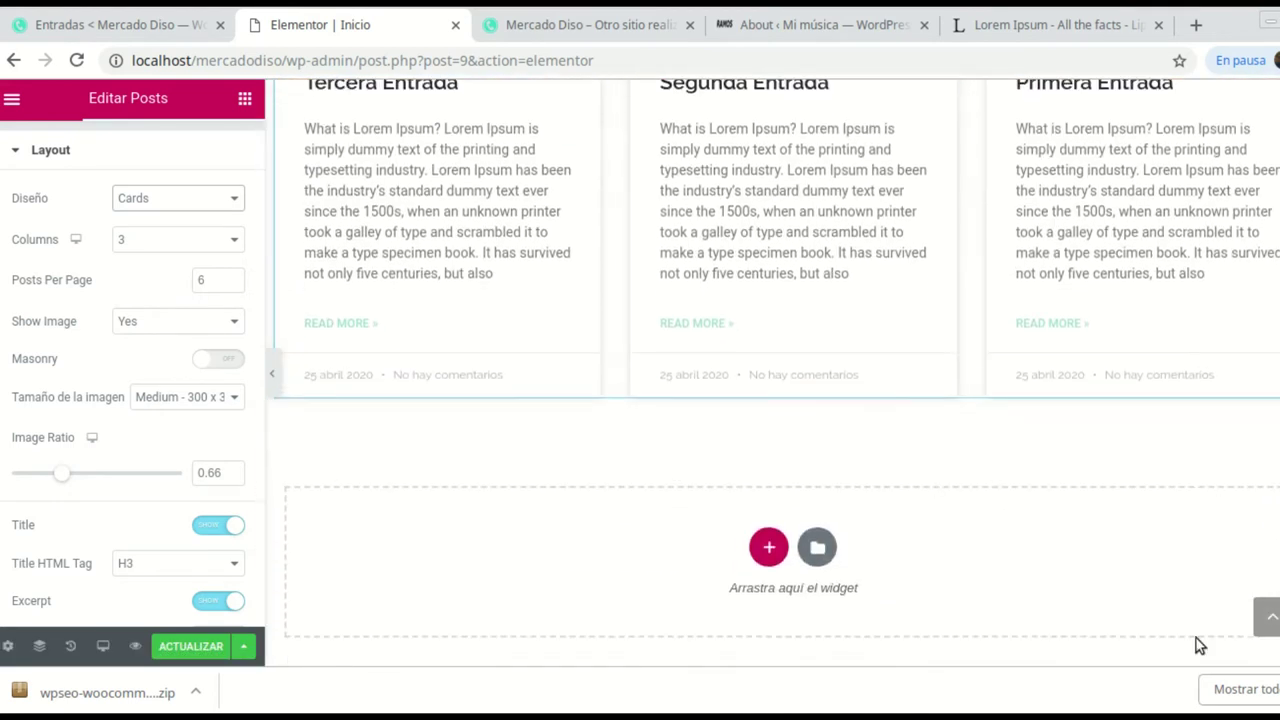
pyautogui.scroll(4, 660, 330)
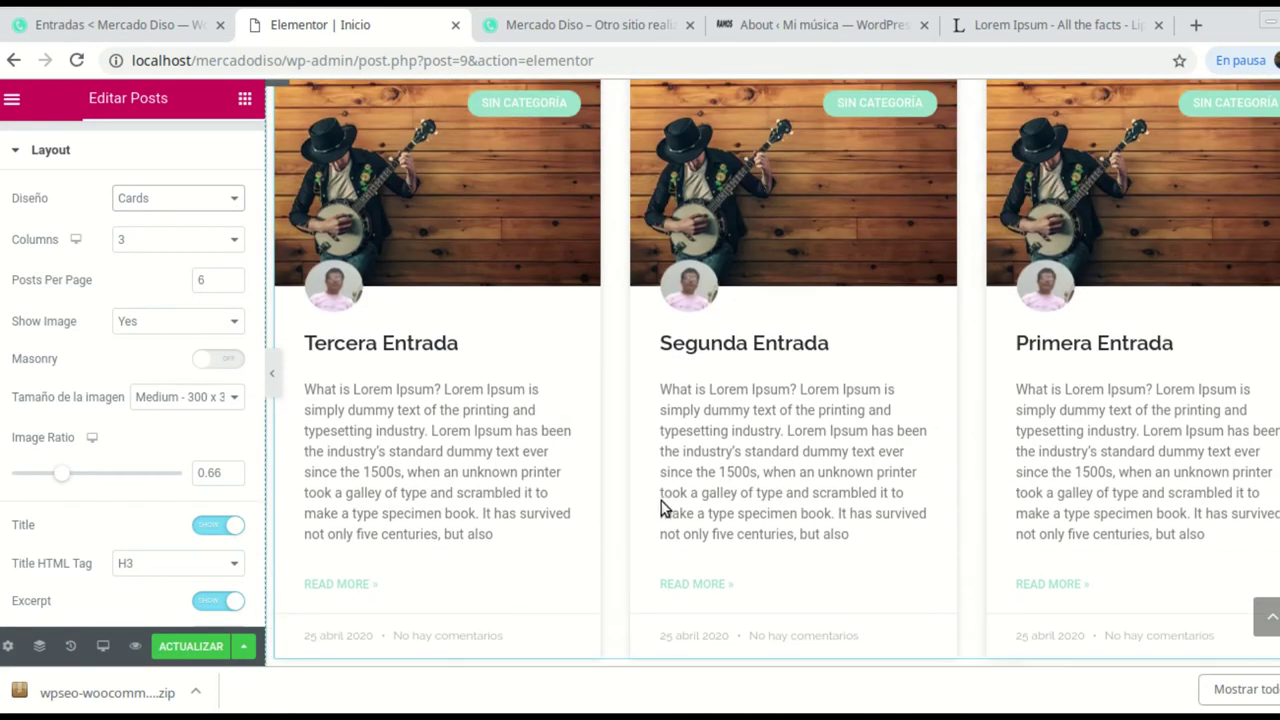
pyautogui.scroll(-3, 750, 540)
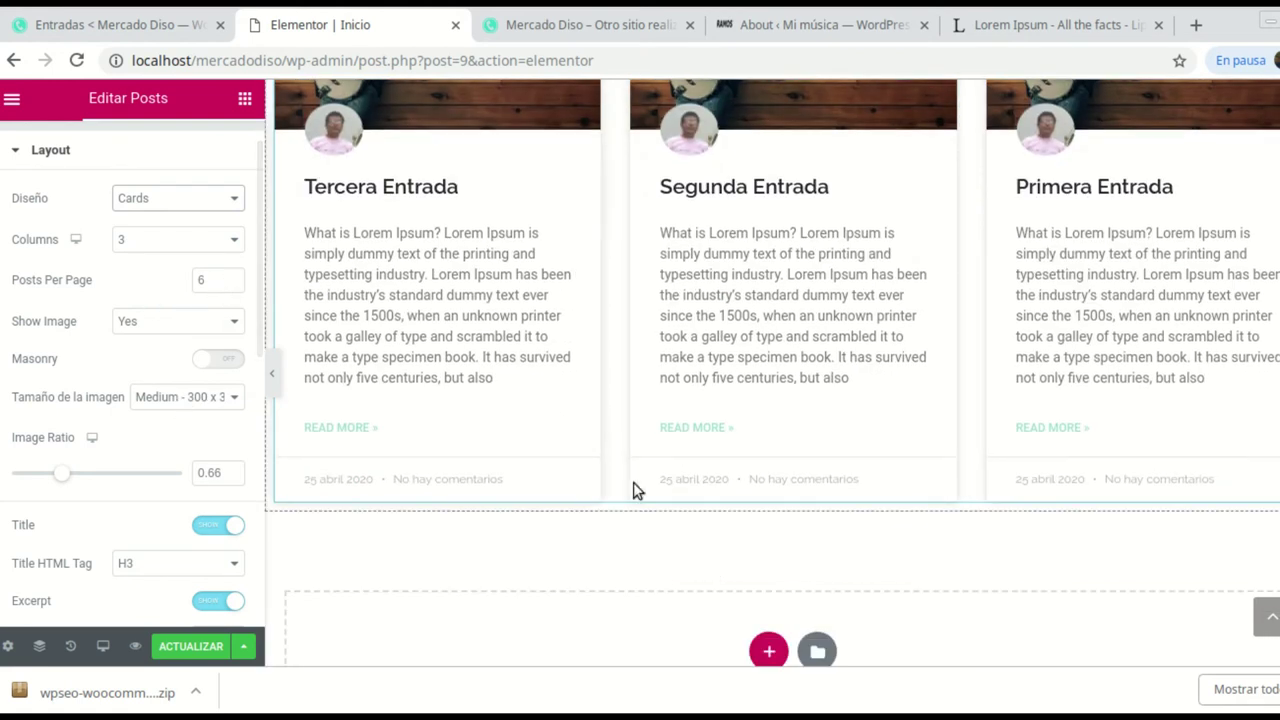
# - Limit the Posts widget to 3 posts per page
pyautogui.scroll(-1, 660, 495)
pyautogui.scroll(2, 866, 414)
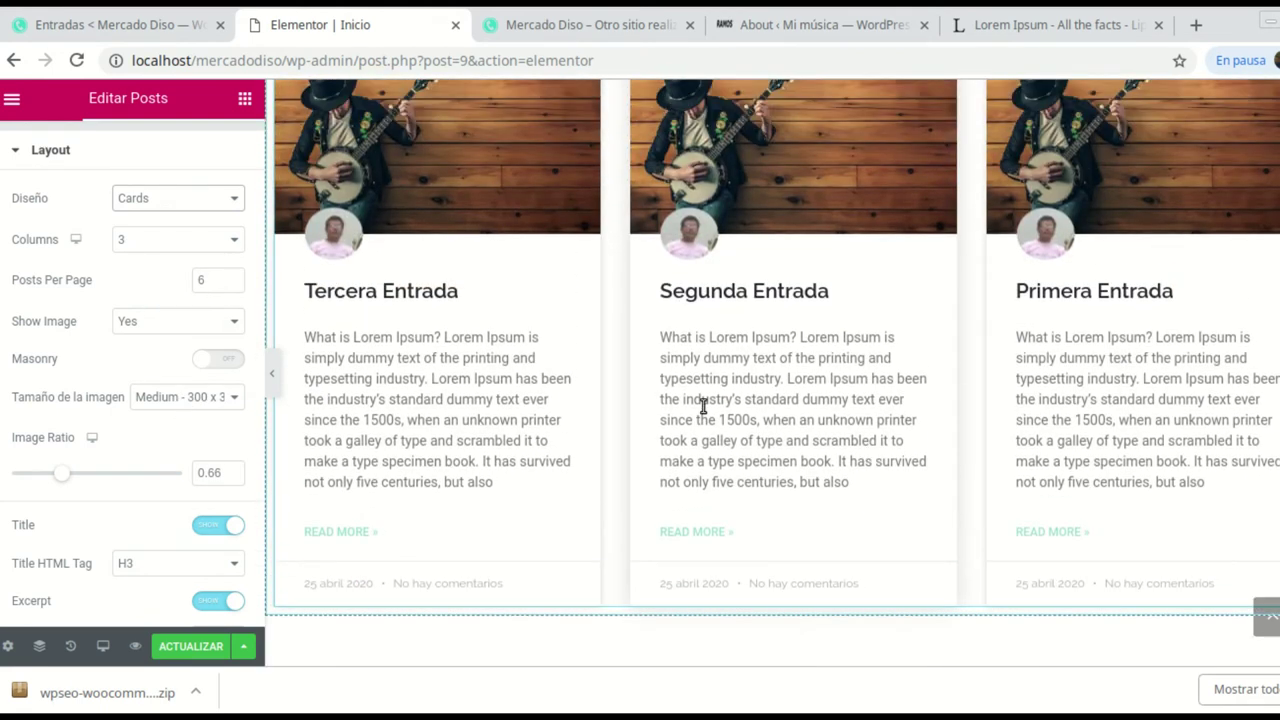
pyautogui.click(231, 284)
pyautogui.click(231, 284)
pyautogui.click(231, 284)
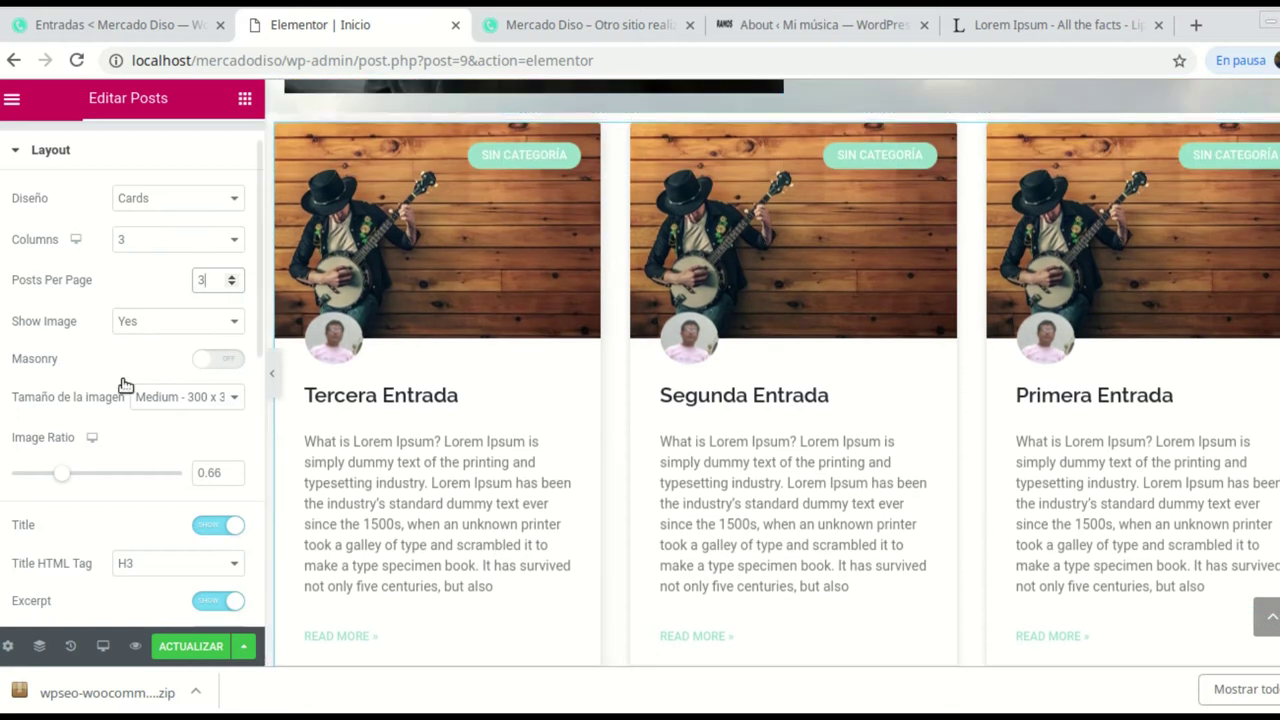
# - Turn on the Masonry layout for the post cards
pyautogui.click(218, 359)
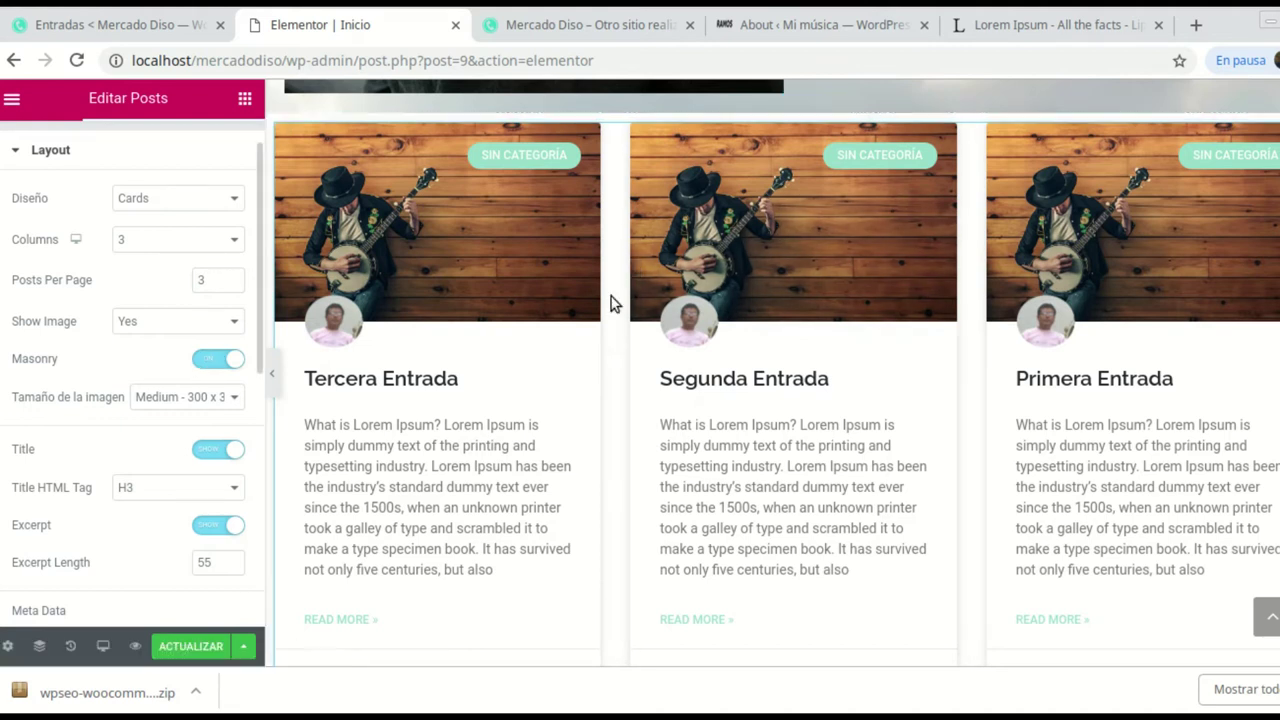
pyautogui.click(205, 362)
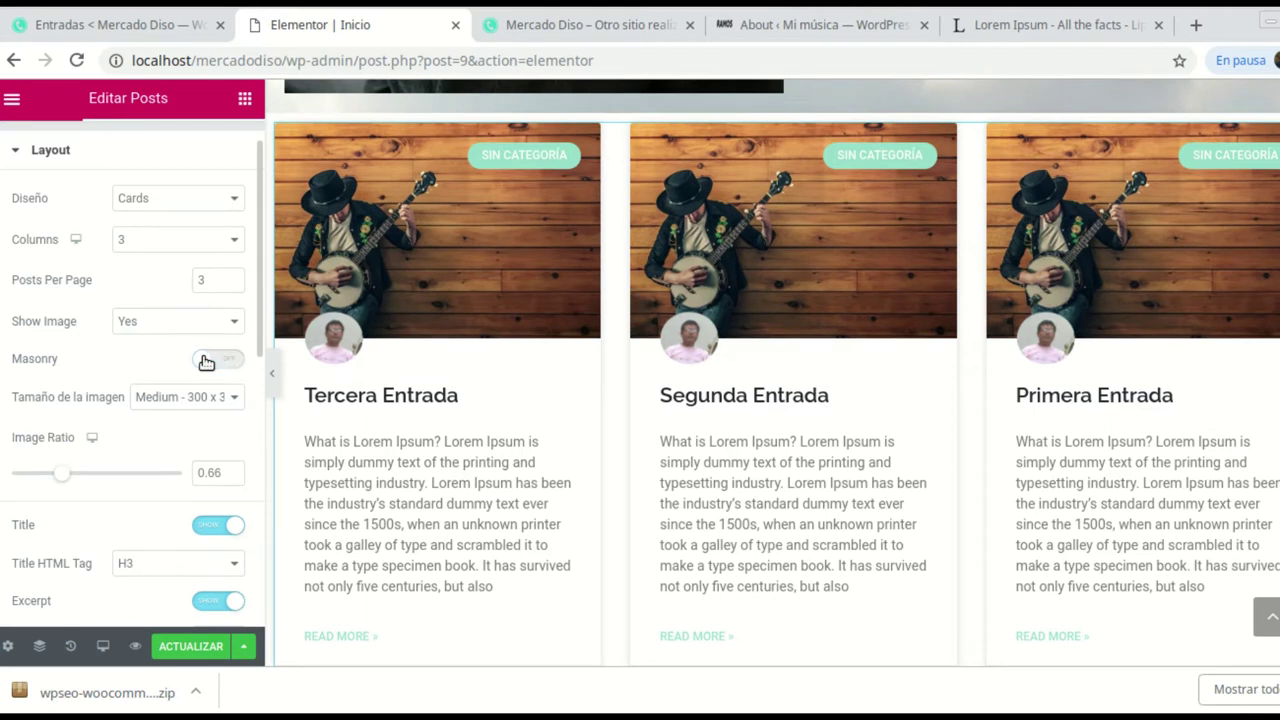
pyautogui.click(229, 360)
pyautogui.scroll(-2, 168, 425)
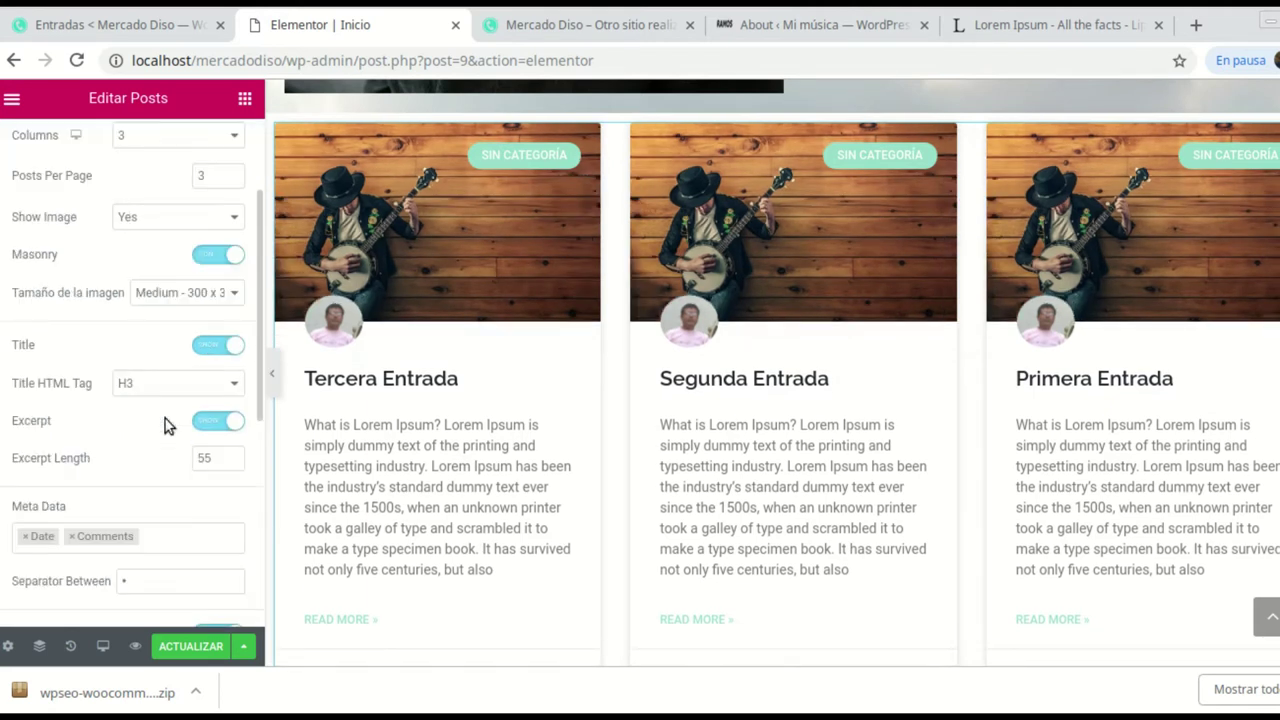
# - Try the post cards without their excerpts and restore the excerpts
pyautogui.scroll(2, 486, 266)
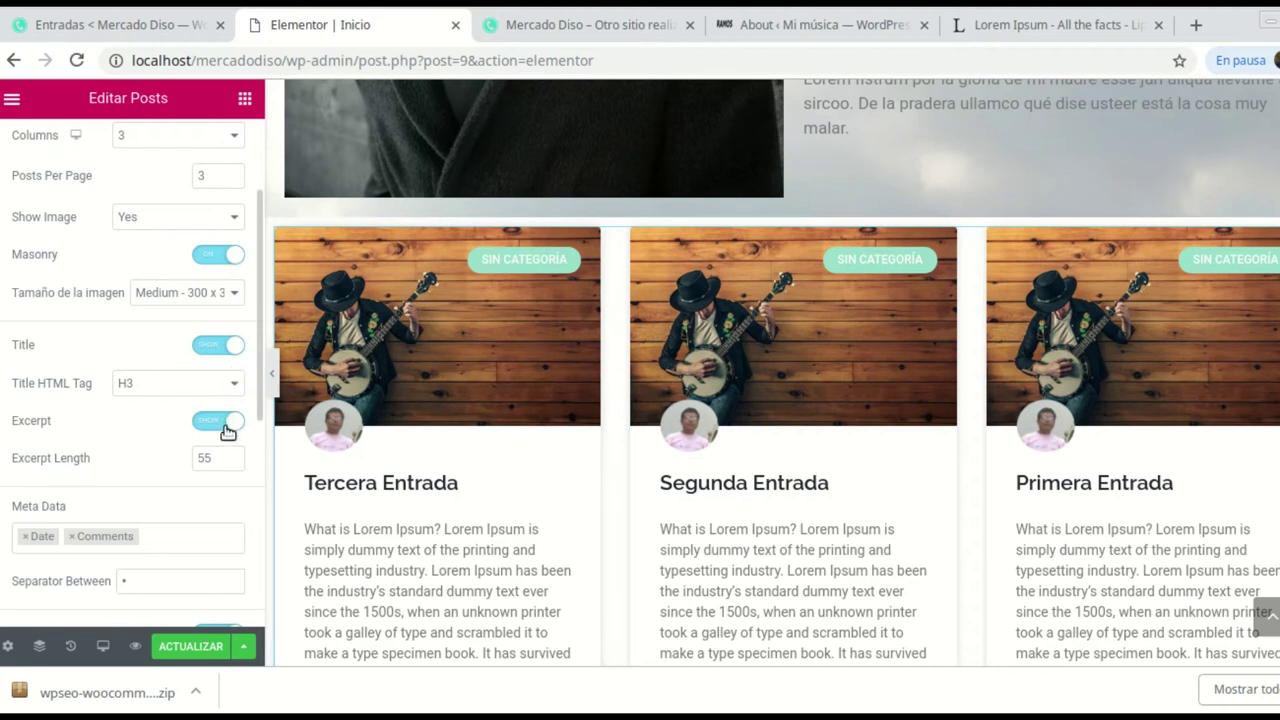
pyautogui.scroll(-1, 355, 451)
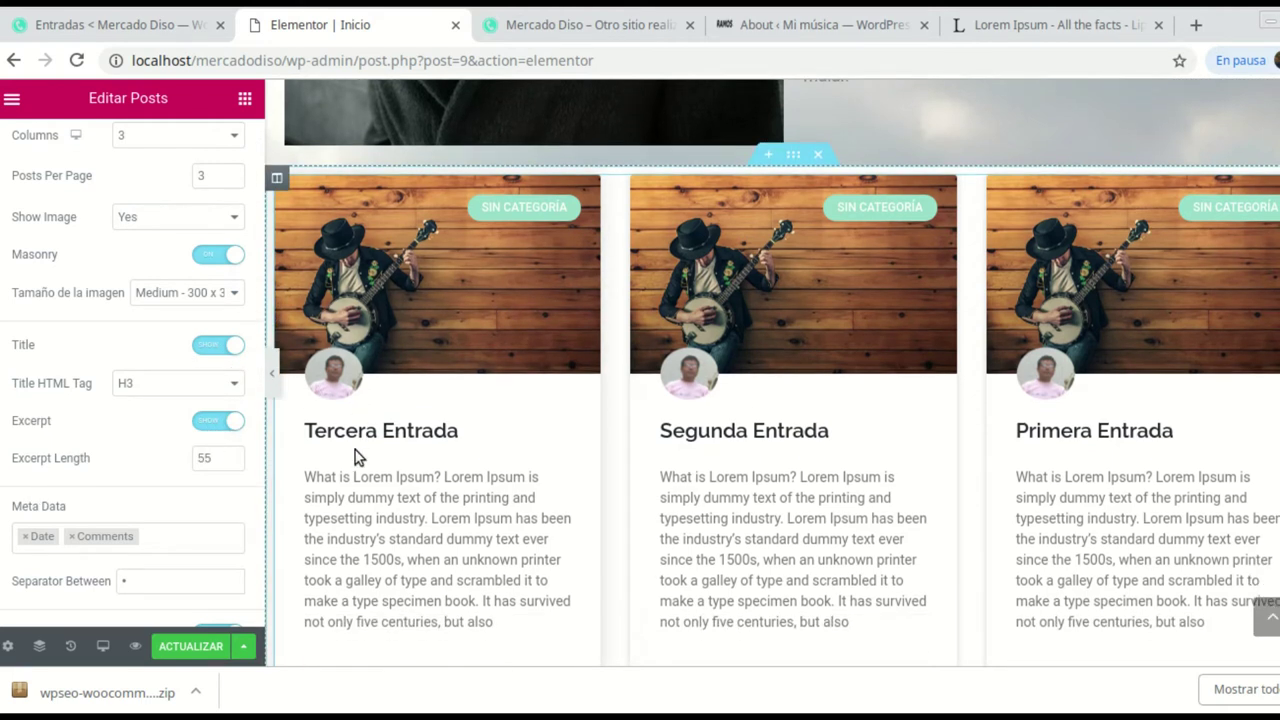
pyautogui.click(208, 421)
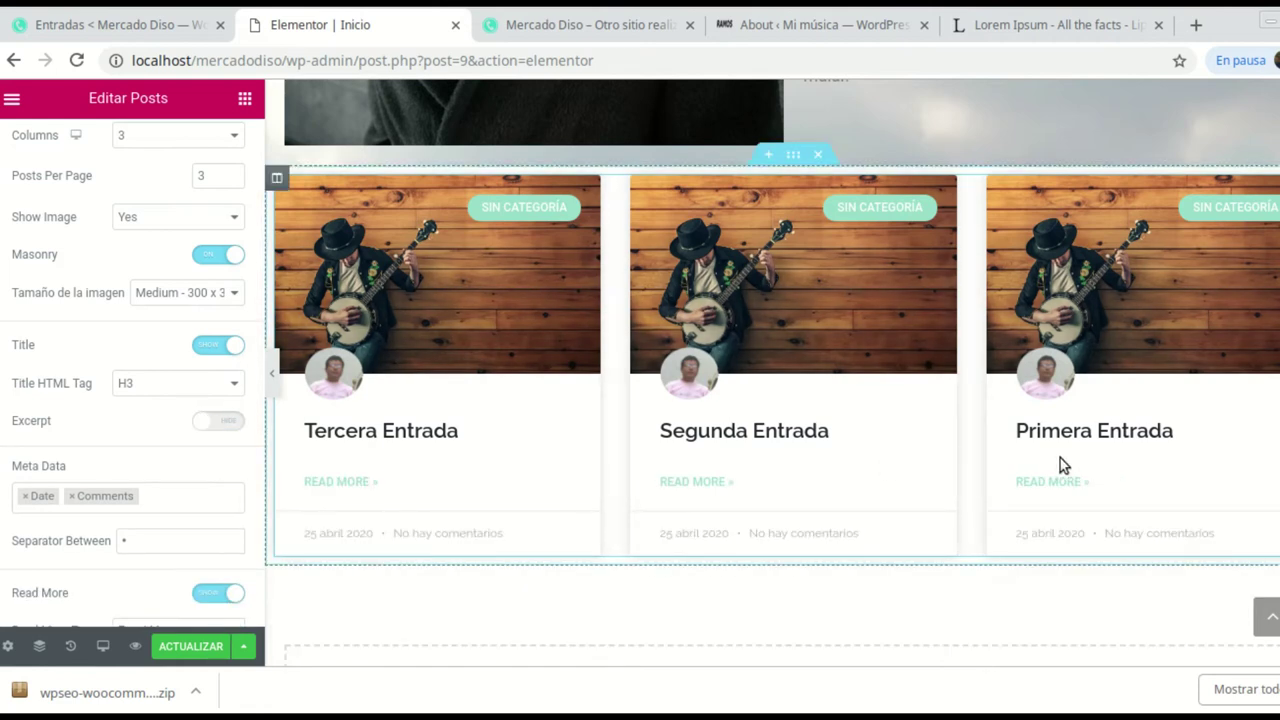
pyautogui.click(229, 424)
pyautogui.click(229, 424)
pyautogui.scroll(-1, 417, 490)
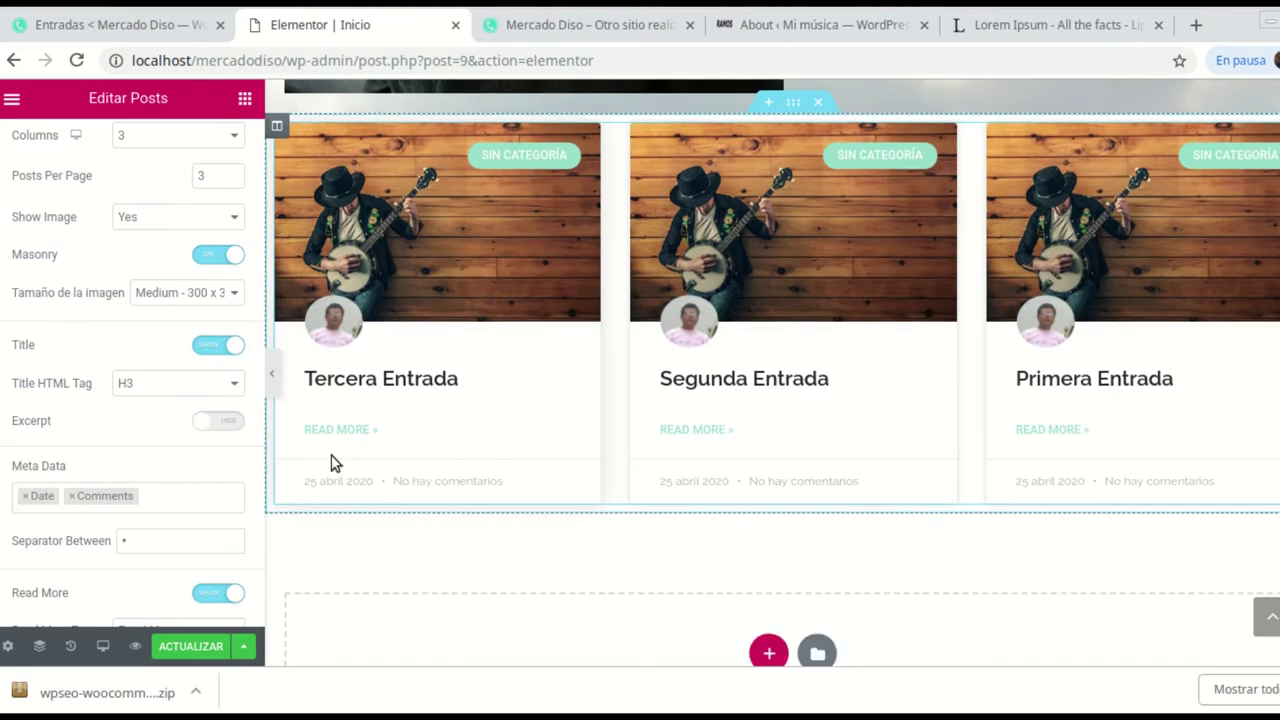
pyautogui.click(226, 423)
pyautogui.click(229, 424)
pyautogui.click(229, 424)
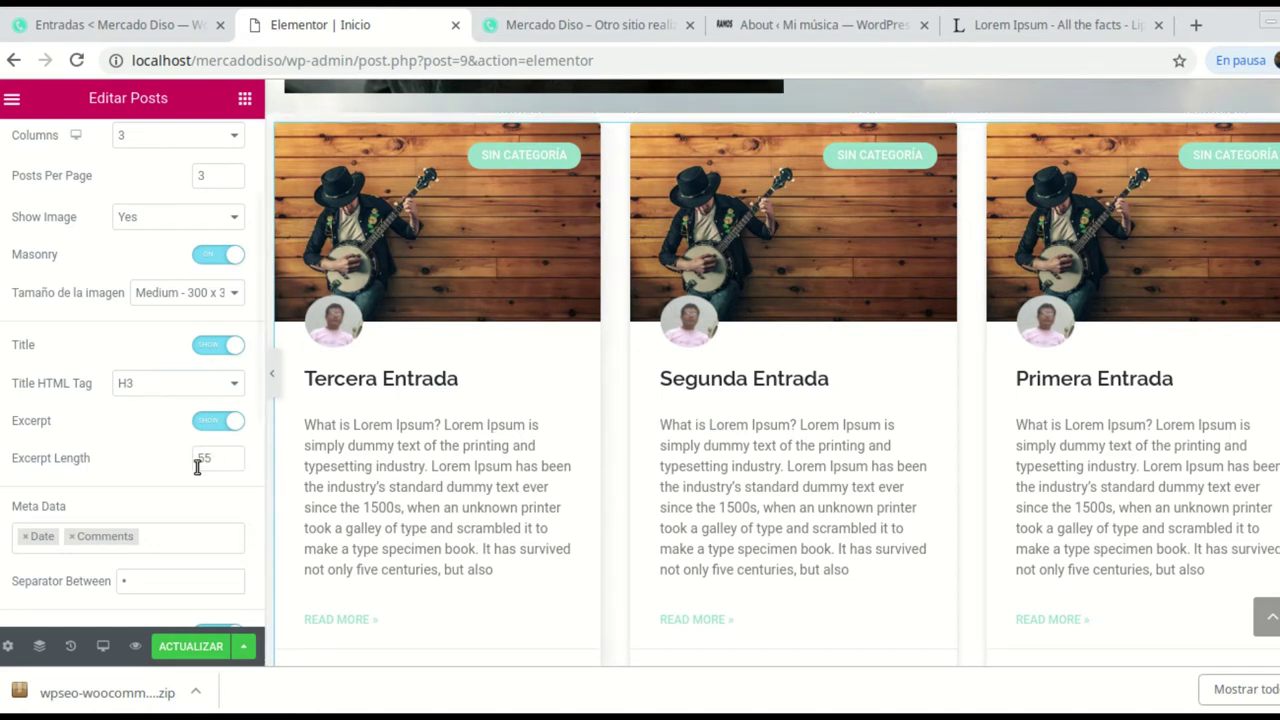
# - Set the excerpt length of the post cards to 25
pyautogui.moveTo(213, 459); pyautogui.dragTo(193, 466)
pyautogui.write('25')
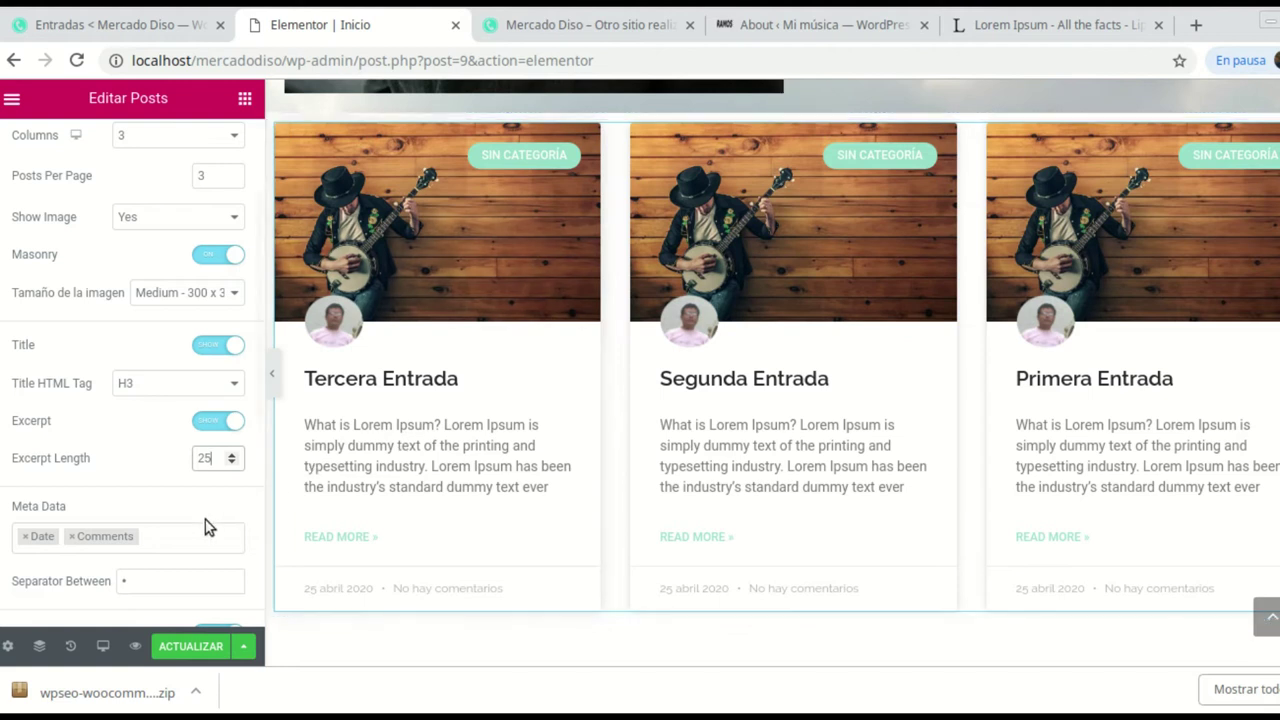
pyautogui.scroll(-1, 186, 472)
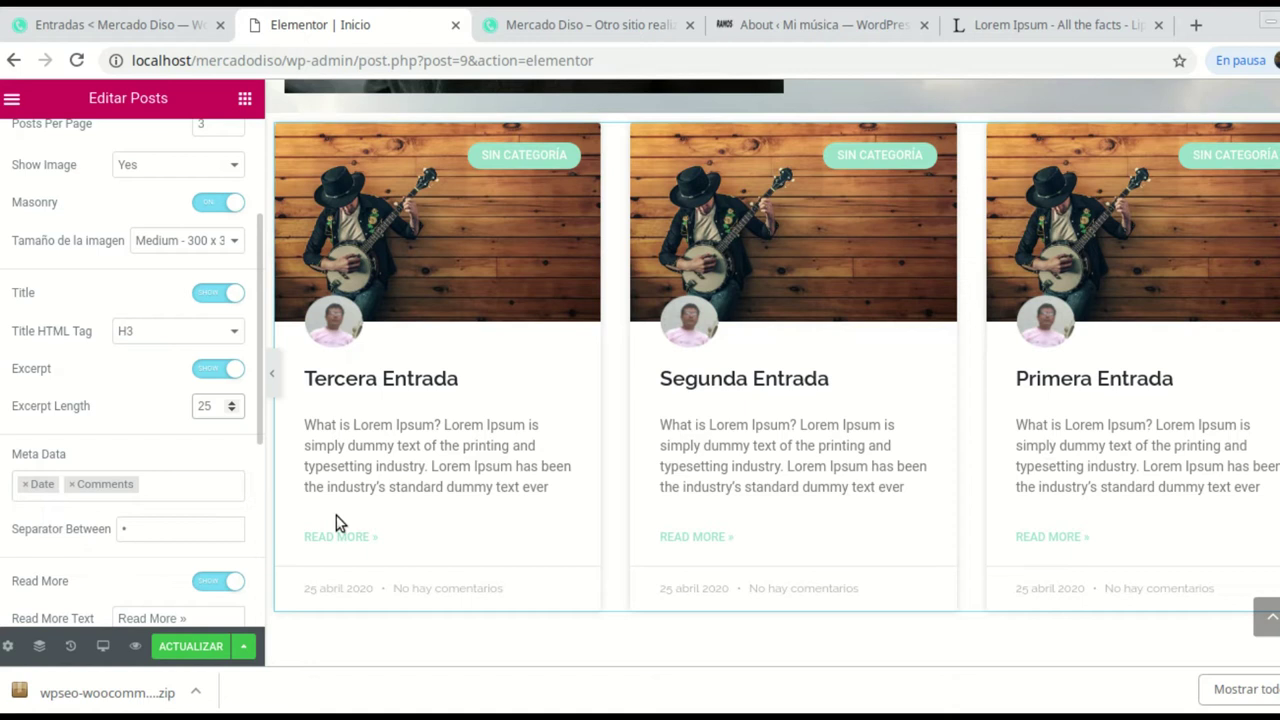
# - Change the Read More text of the post cards to "Leer más »"
pyautogui.scroll(-1, 191, 504)
pyautogui.scroll(-1, 191, 504)
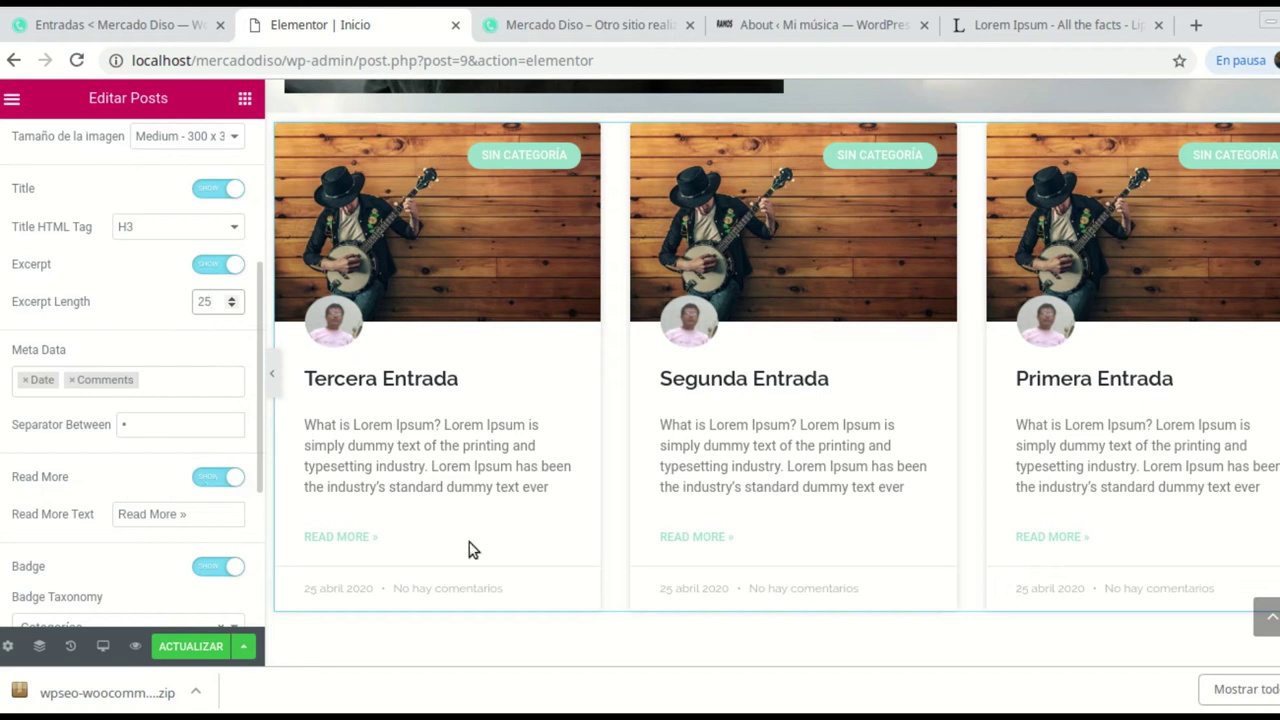
pyautogui.click(174, 513)
pyautogui.press('BackSpace')
pyautogui.press('BackSpace')
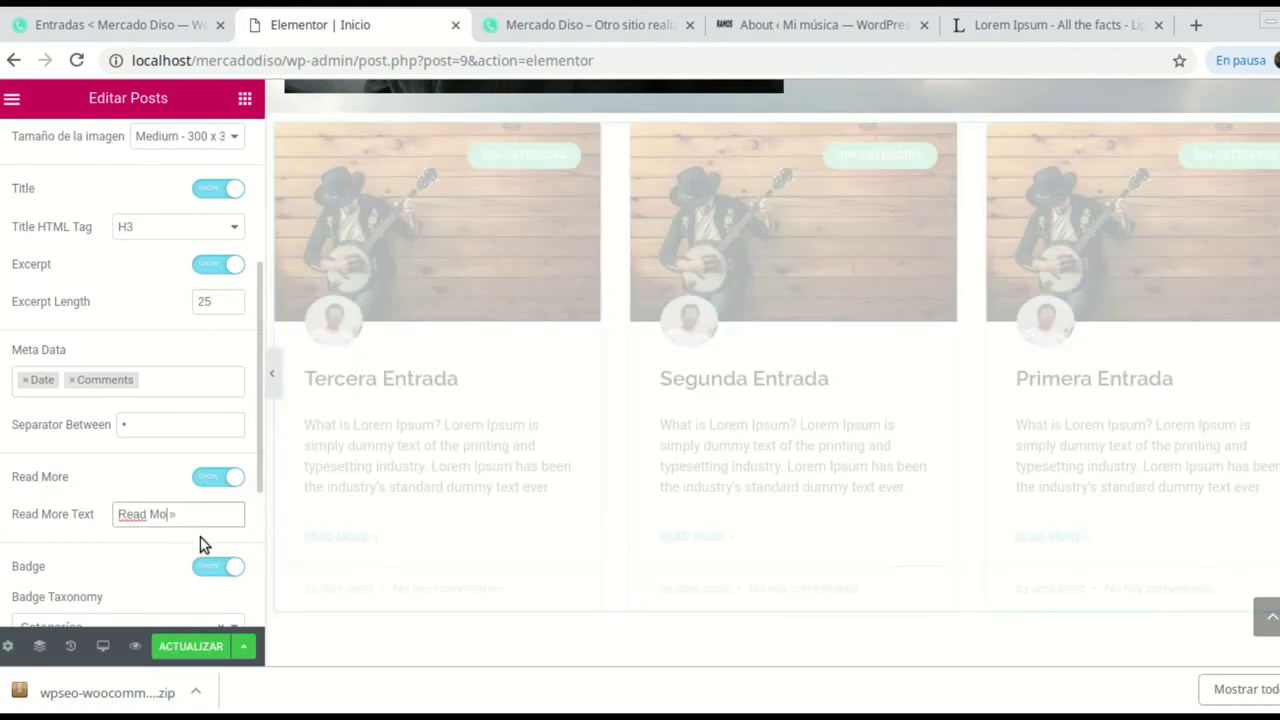
pyautogui.press('BackSpace')
pyautogui.press('BackSpace')
pyautogui.press('BackSpace')
pyautogui.press('BackSpace')
pyautogui.press('BackSpace')
pyautogui.write('L')
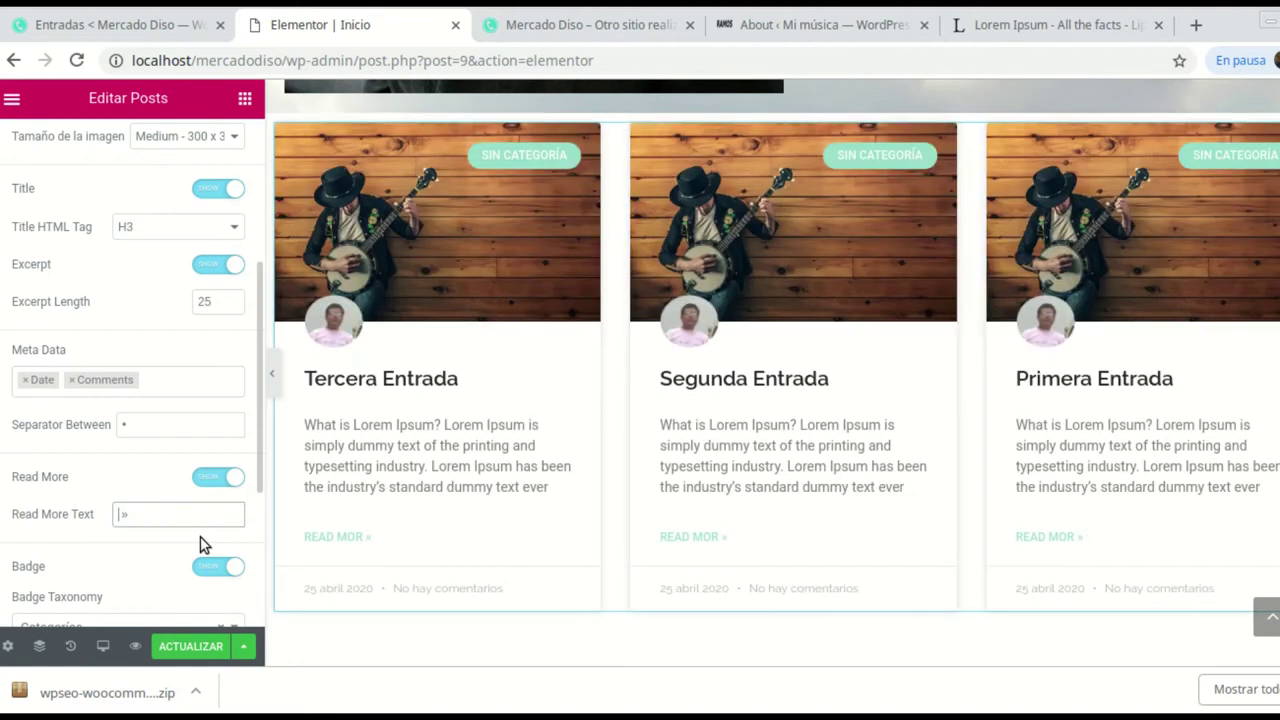
pyautogui.write('er ')
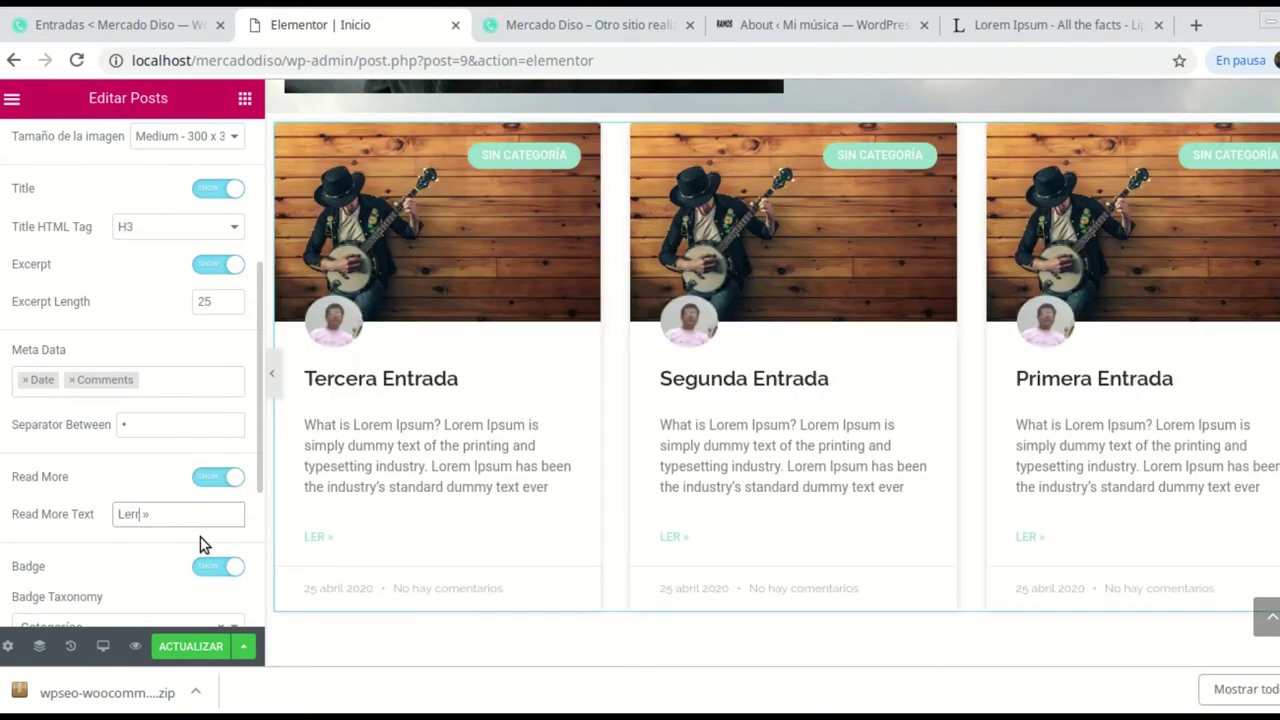
pyautogui.write('e')
pyautogui.write('más')
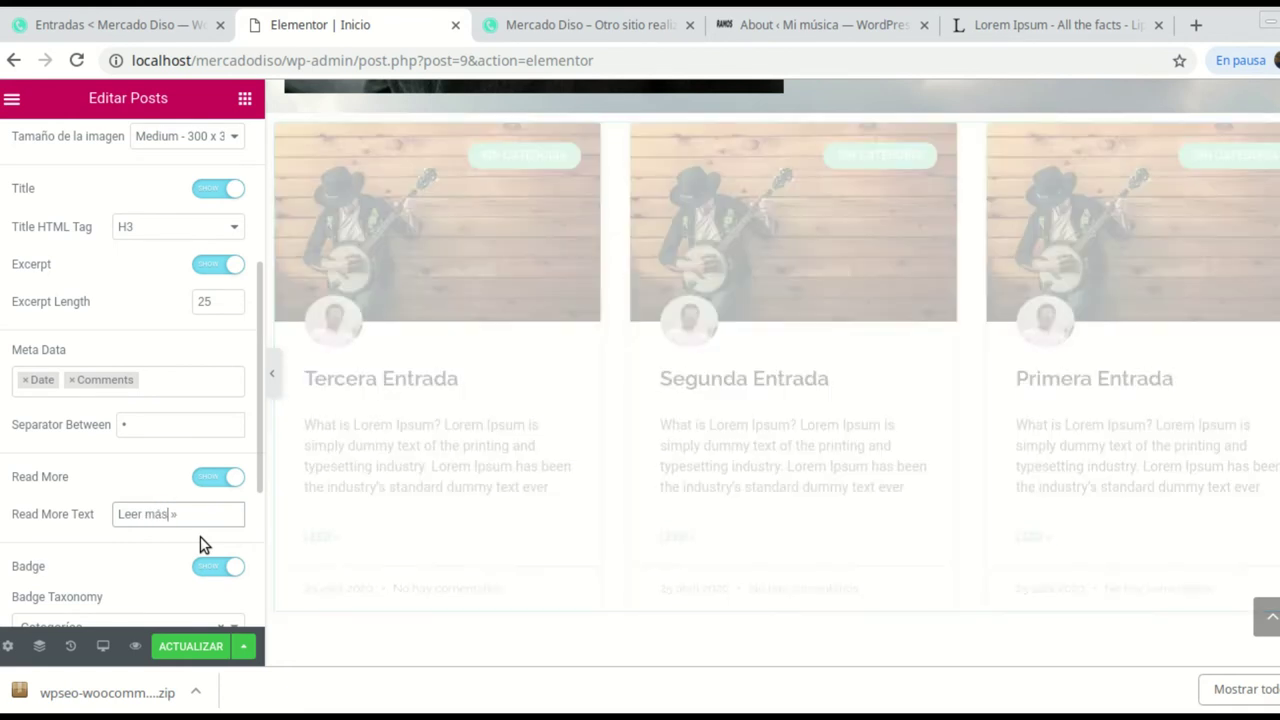
# - Hide and restore the category badge on the cards, and check the Badge Taxonomy options while keeping Categorías
pyautogui.scroll(-1, 188, 525)
pyautogui.scroll(-1, 191, 523)
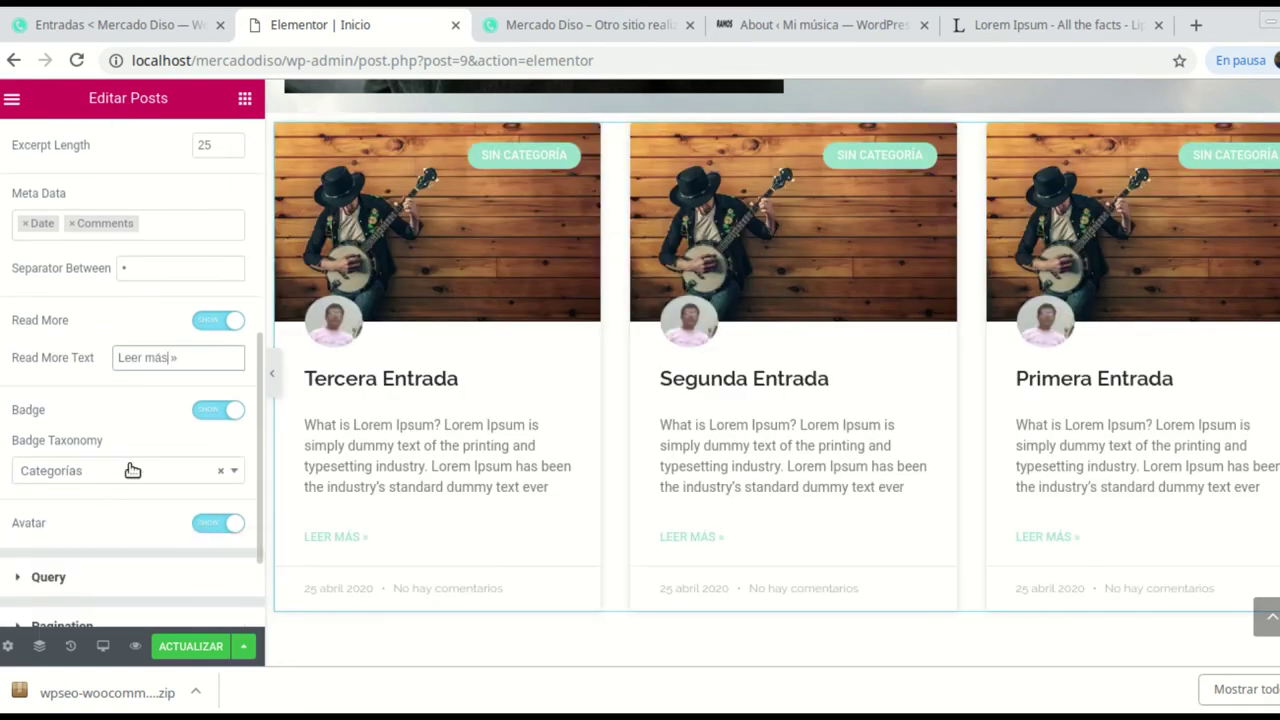
pyautogui.scroll(-1, 130, 466)
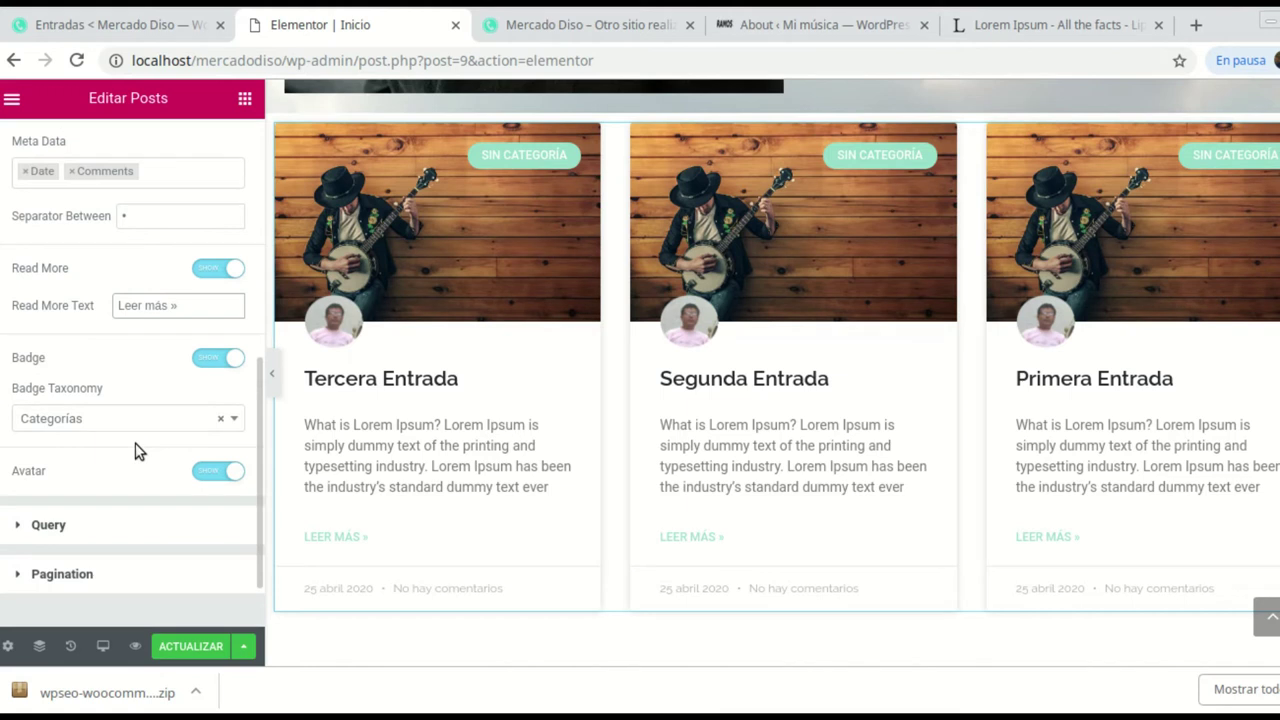
pyautogui.click(206, 361)
pyautogui.click(232, 361)
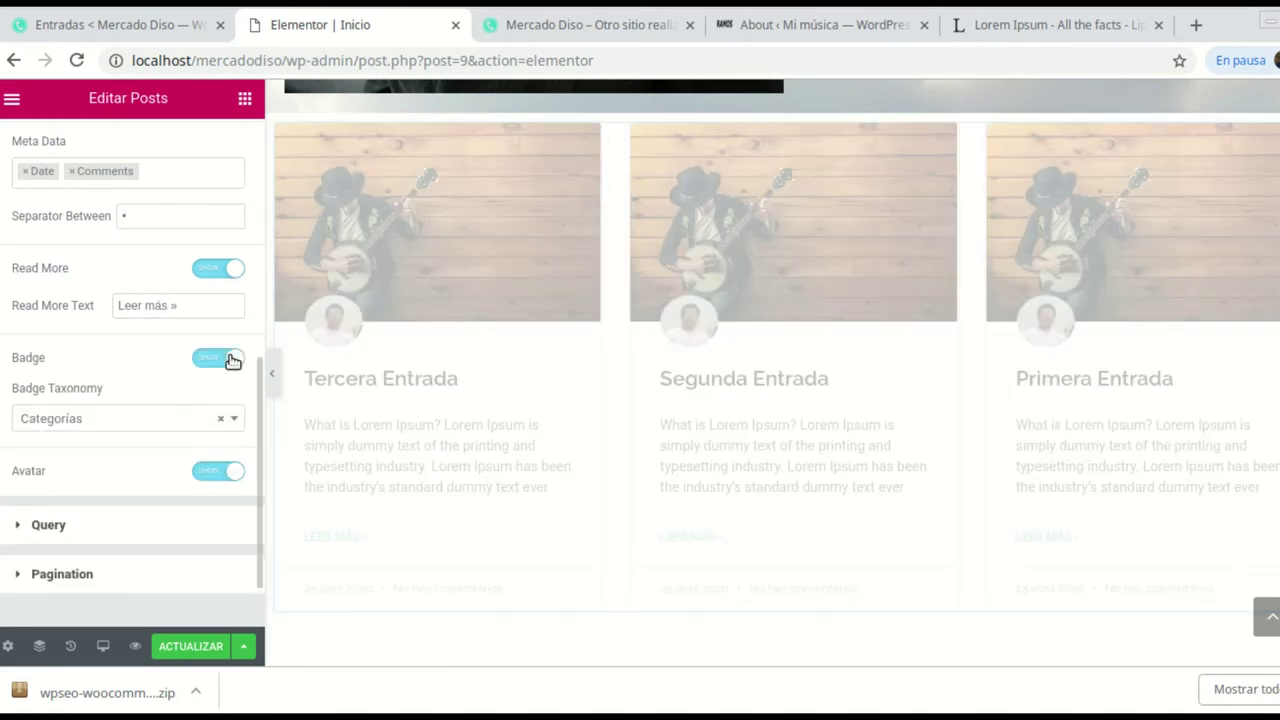
pyautogui.click(243, 424)
pyautogui.click(241, 424)
pyautogui.click(239, 426)
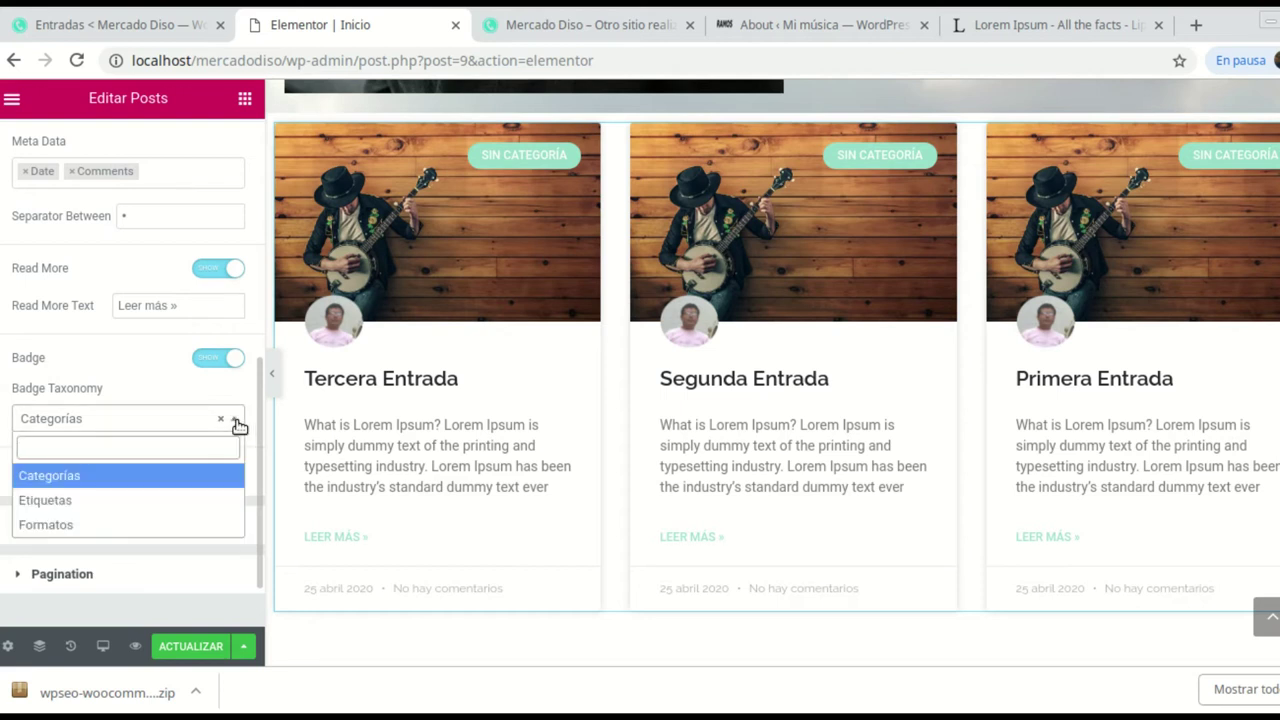
pyautogui.click(239, 426)
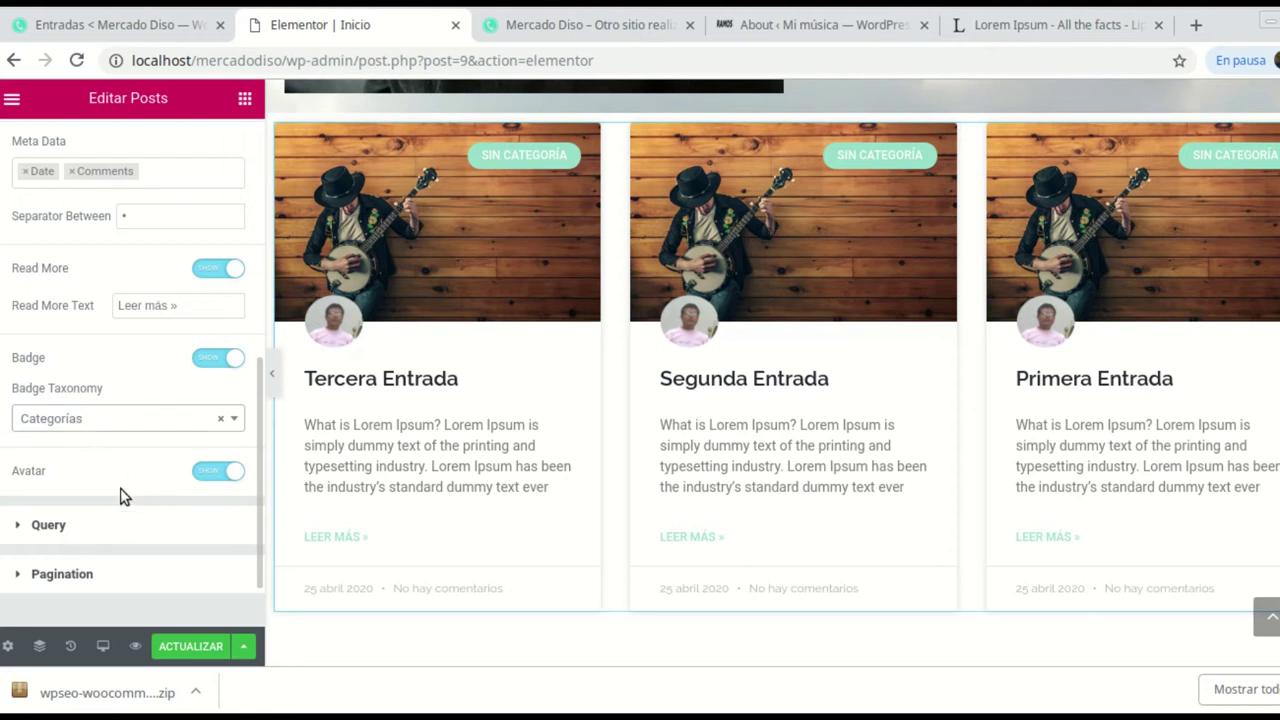
# - Try the post cards without the author avatar and restore it
pyautogui.scroll(-1, 122, 494)
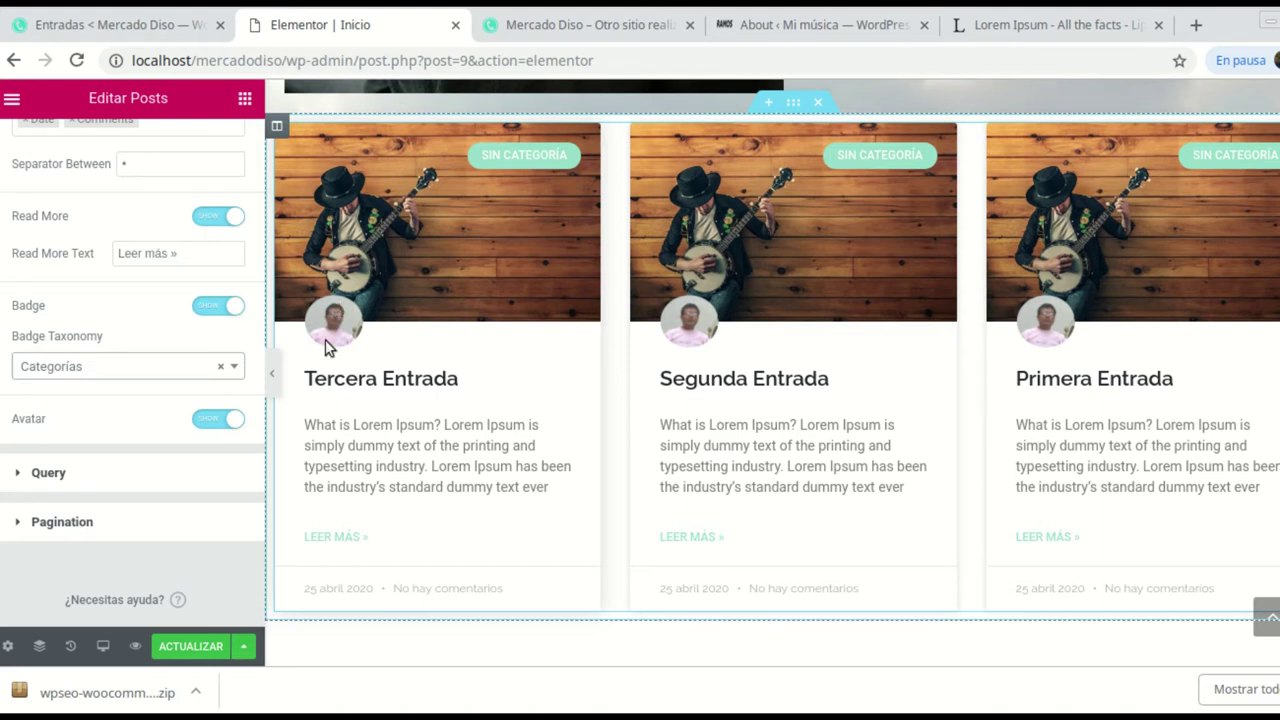
pyautogui.click(205, 425)
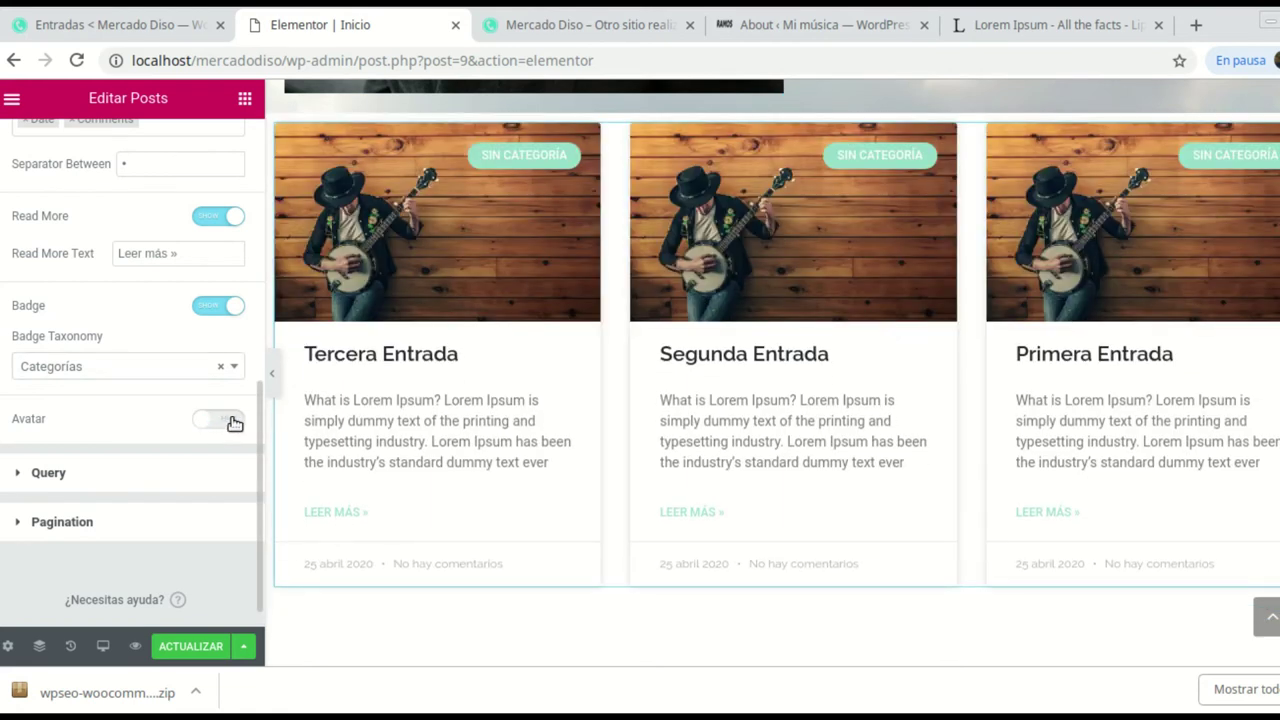
pyautogui.click(232, 422)
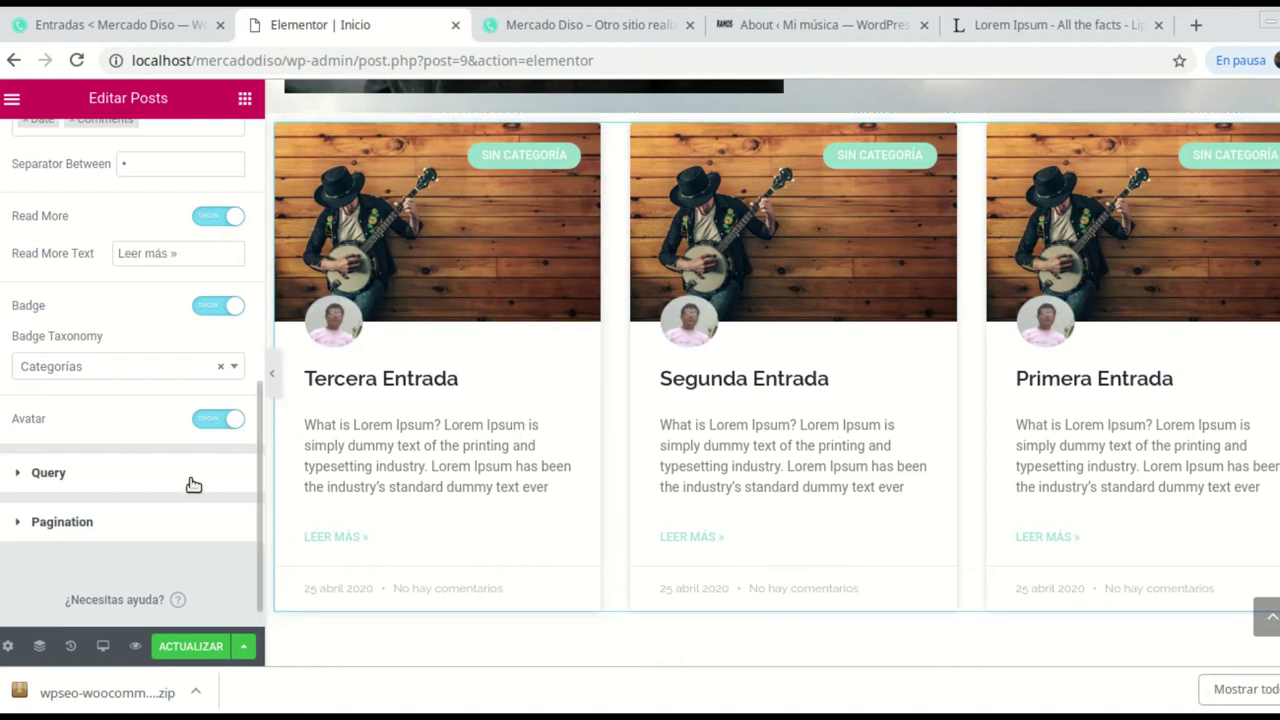
# - Review the query settings of the Posts widget, including the available source options, keeping Entradas as the source
pyautogui.scroll(-1, 149, 480)
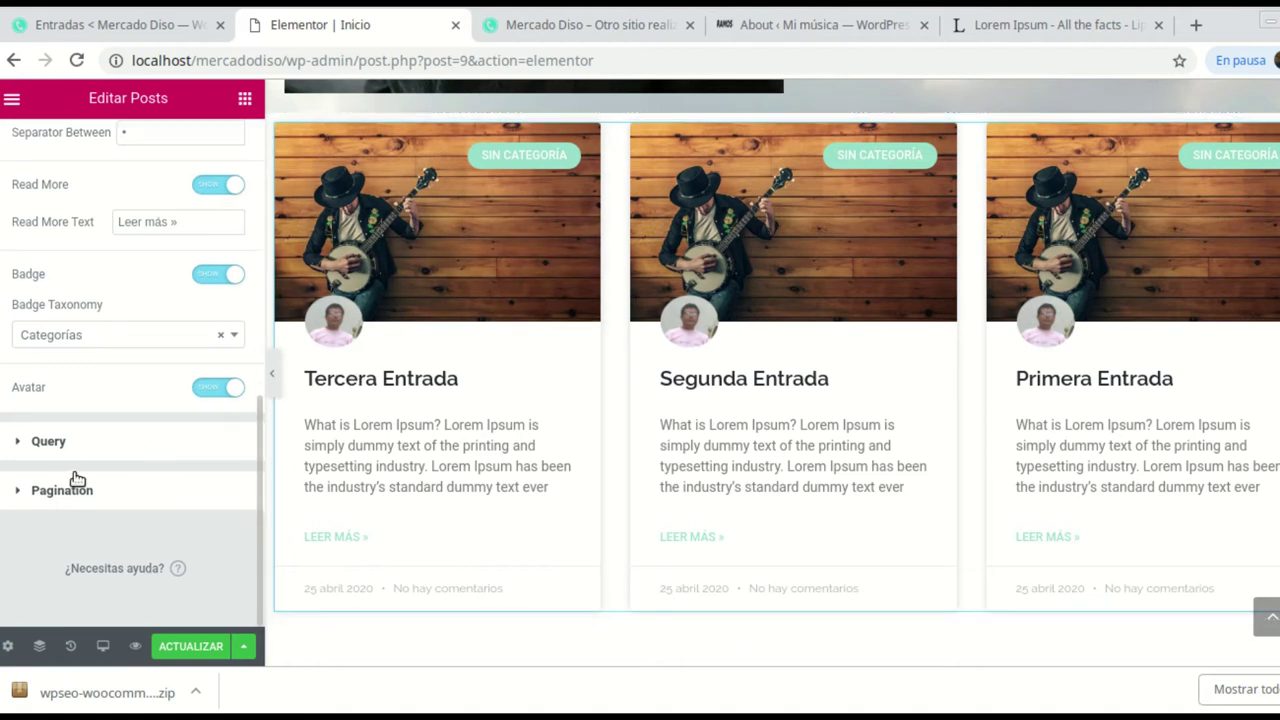
pyautogui.click(26, 446)
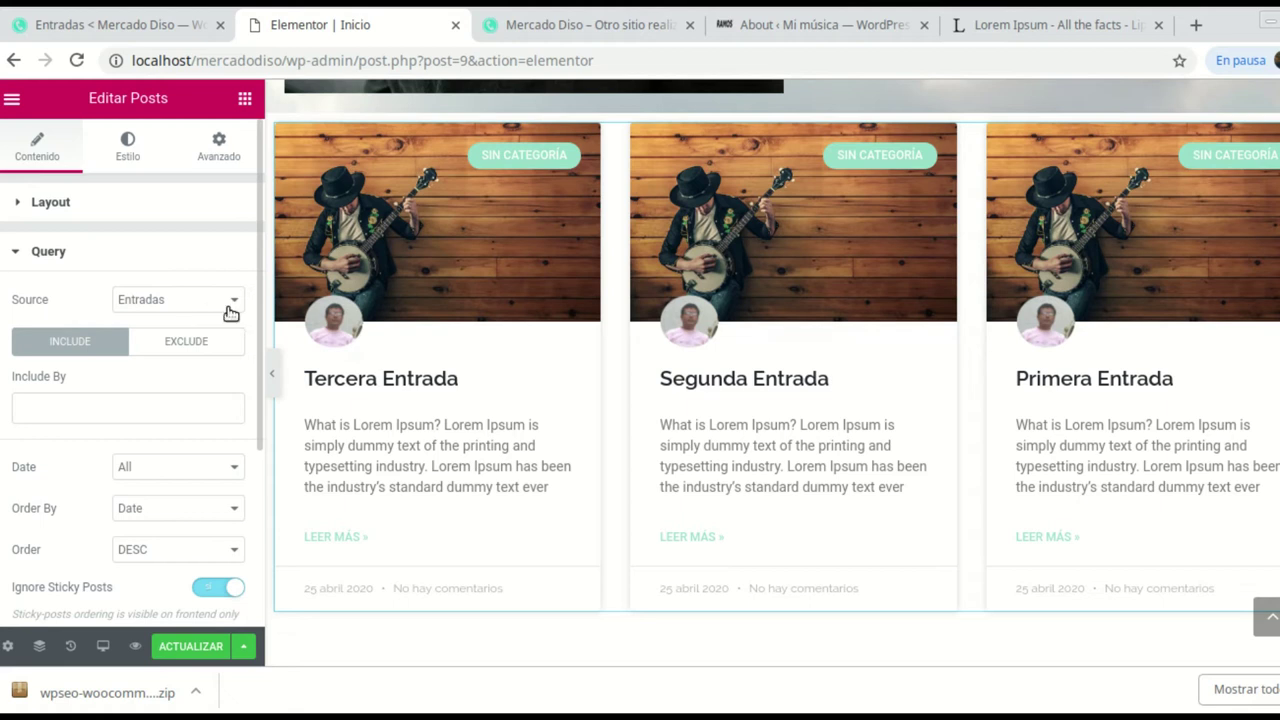
pyautogui.scroll(1, 847, 314)
pyautogui.scroll(-1, 700, 320)
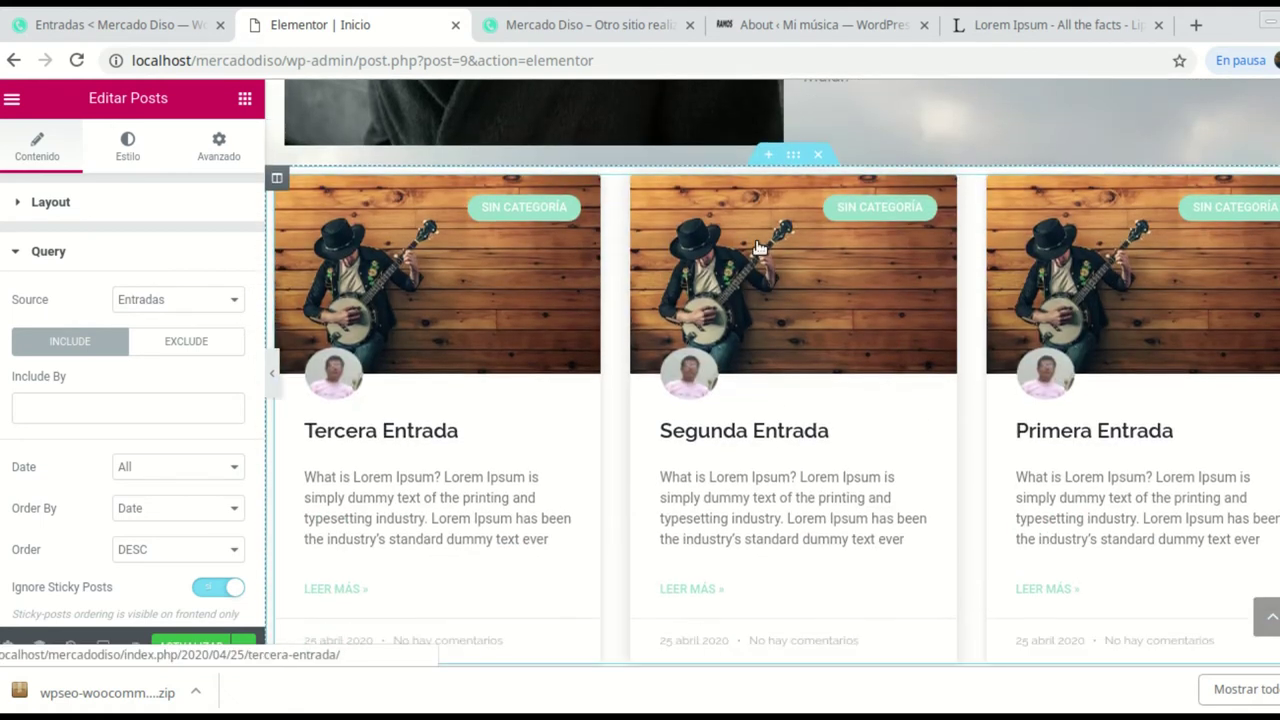
pyautogui.click(238, 302)
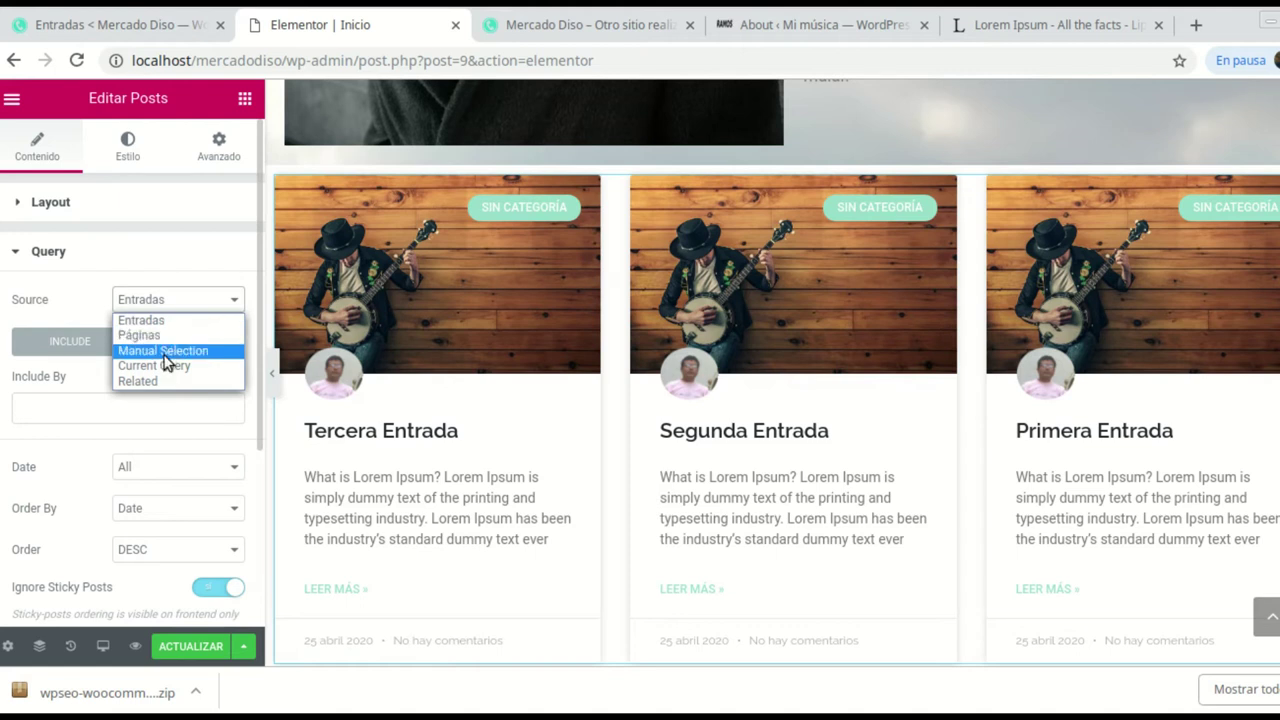
pyautogui.click(172, 262)
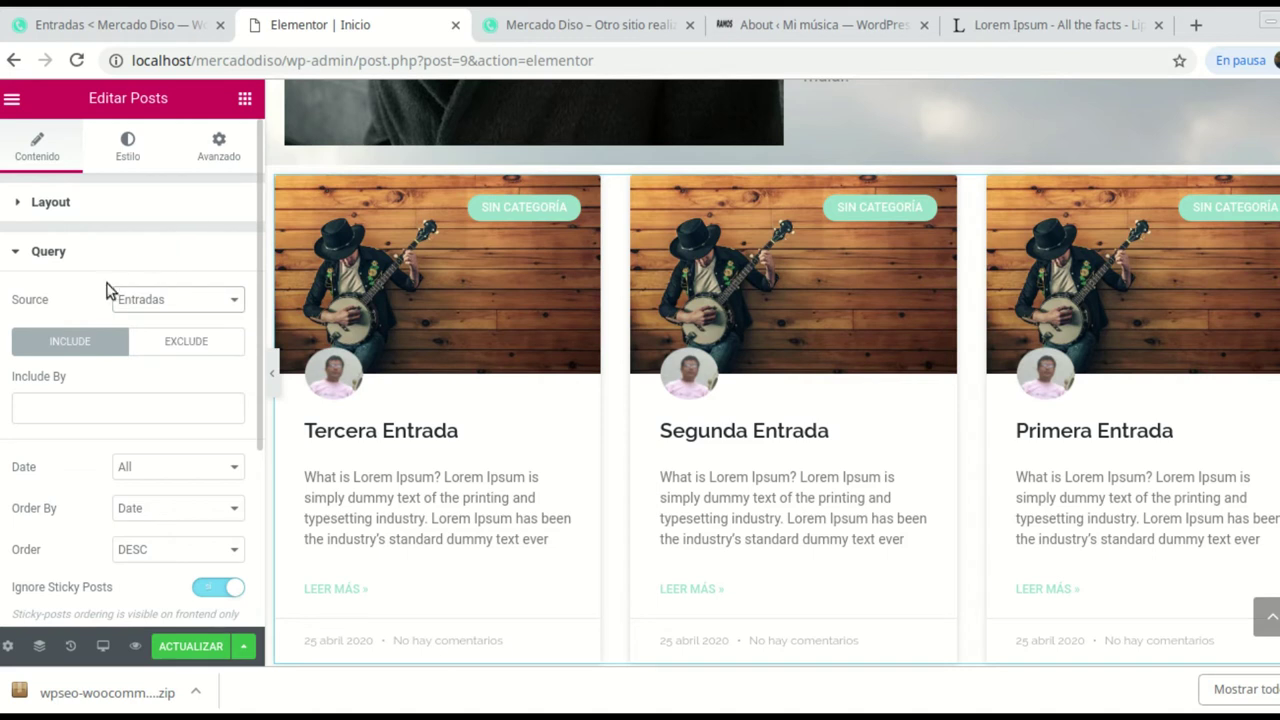
pyautogui.scroll(-3, 190, 410)
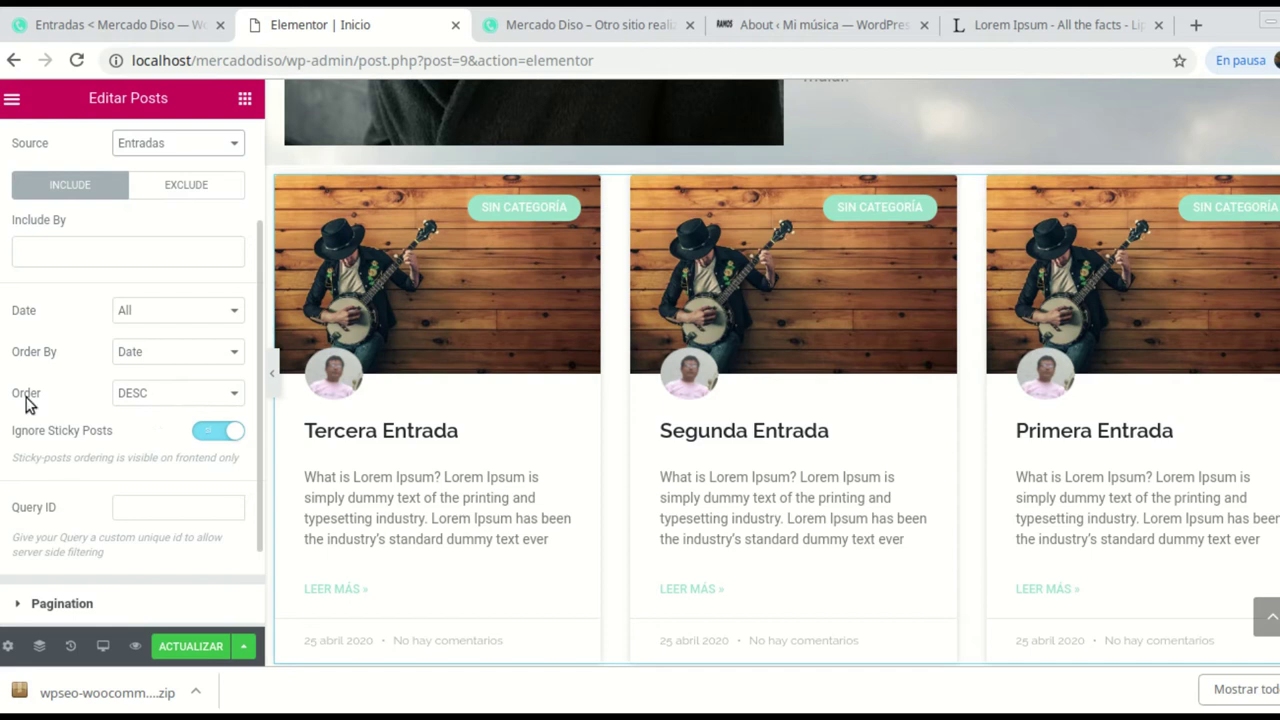
pyautogui.scroll(-2, 121, 422)
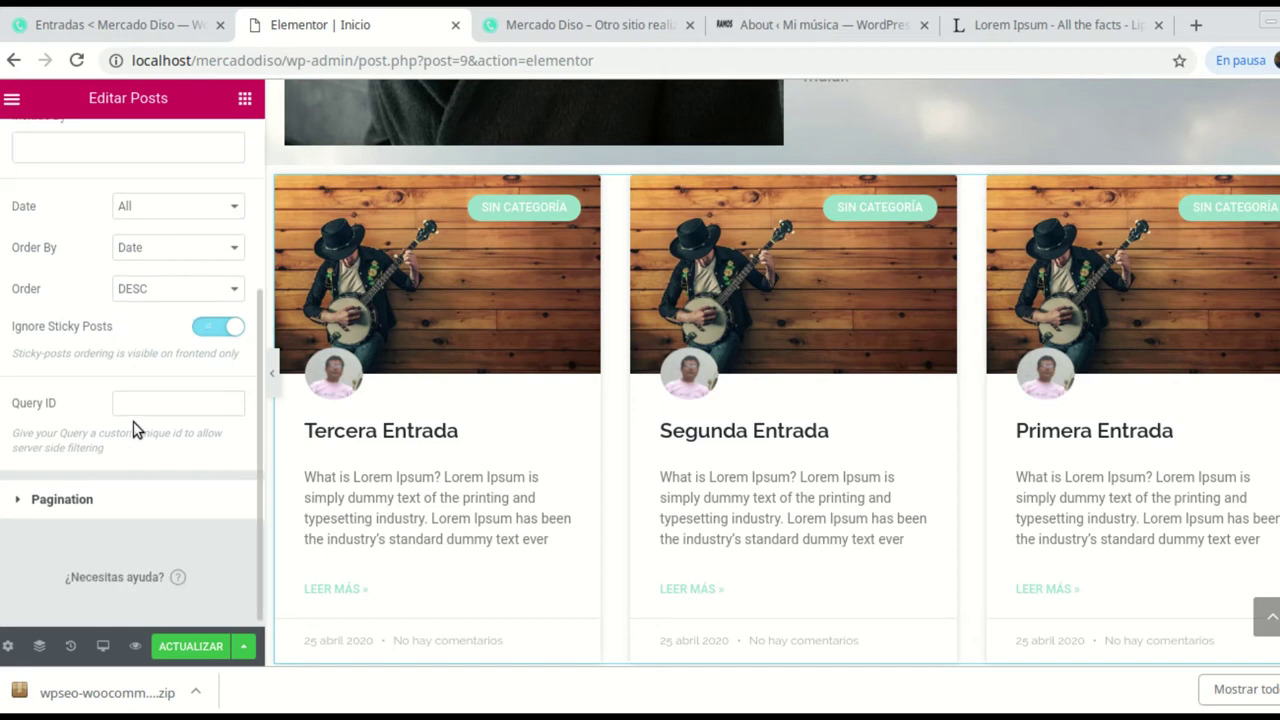
# - Set the pagination of the Posts widget to Numbers
pyautogui.click(55, 500)
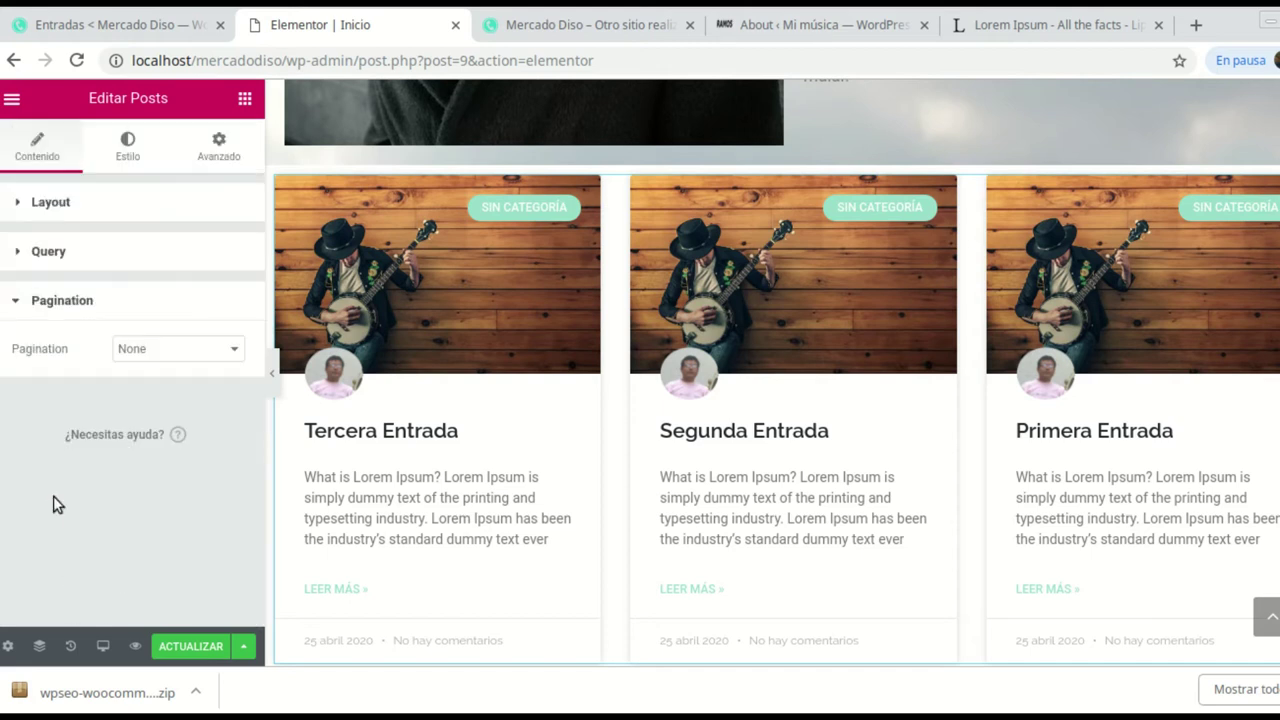
pyautogui.click(239, 350)
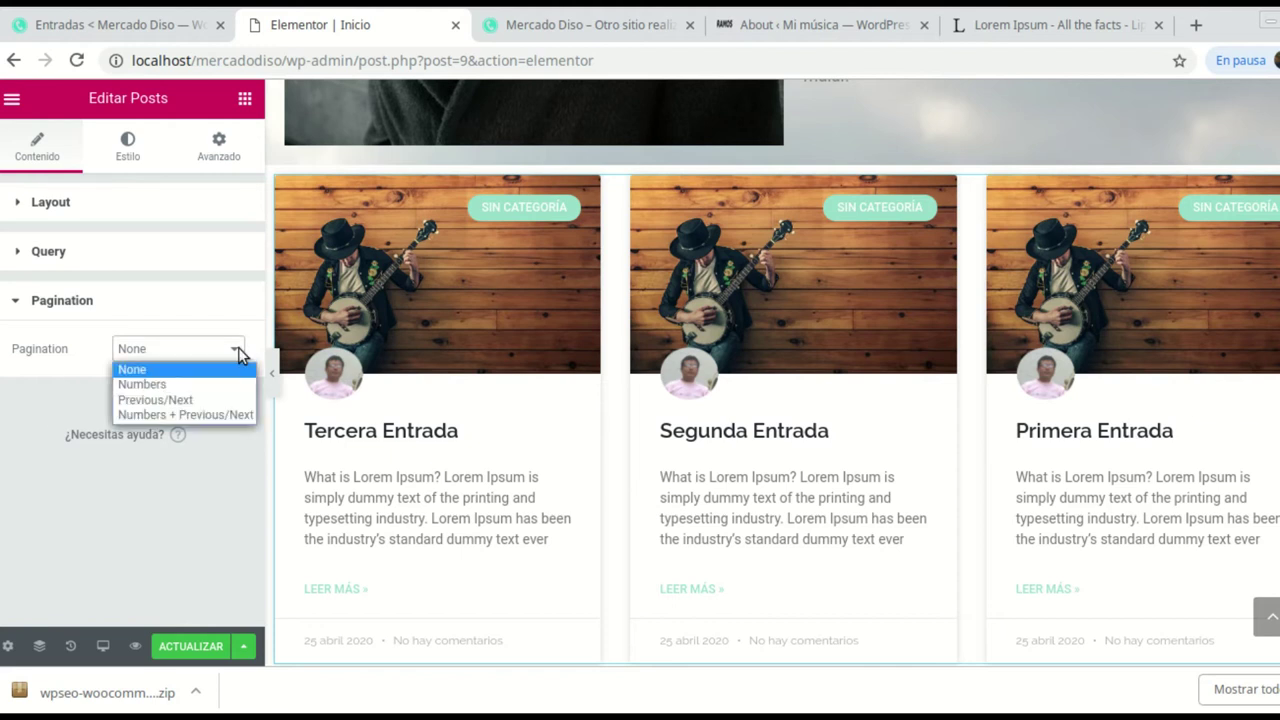
pyautogui.click(137, 385)
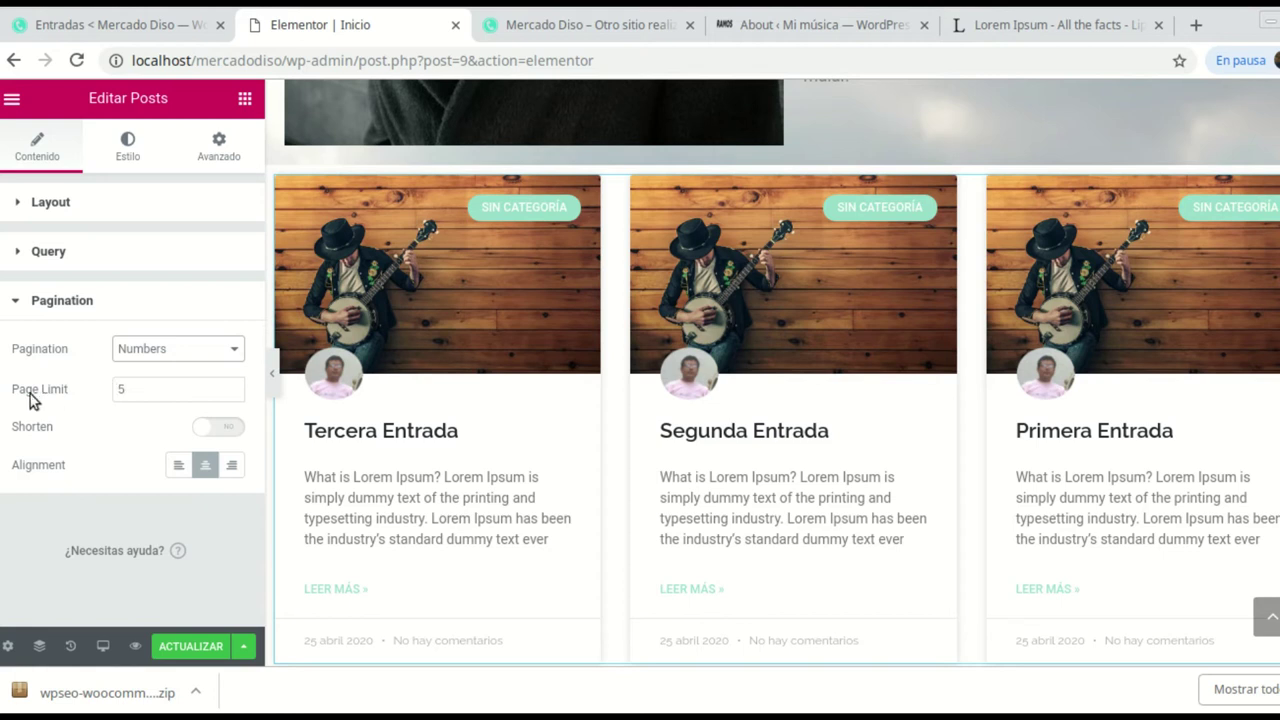
# - Try the Shorten option for the Posts widget's page numbers and switch it back off
pyautogui.doubleClick(134, 394)
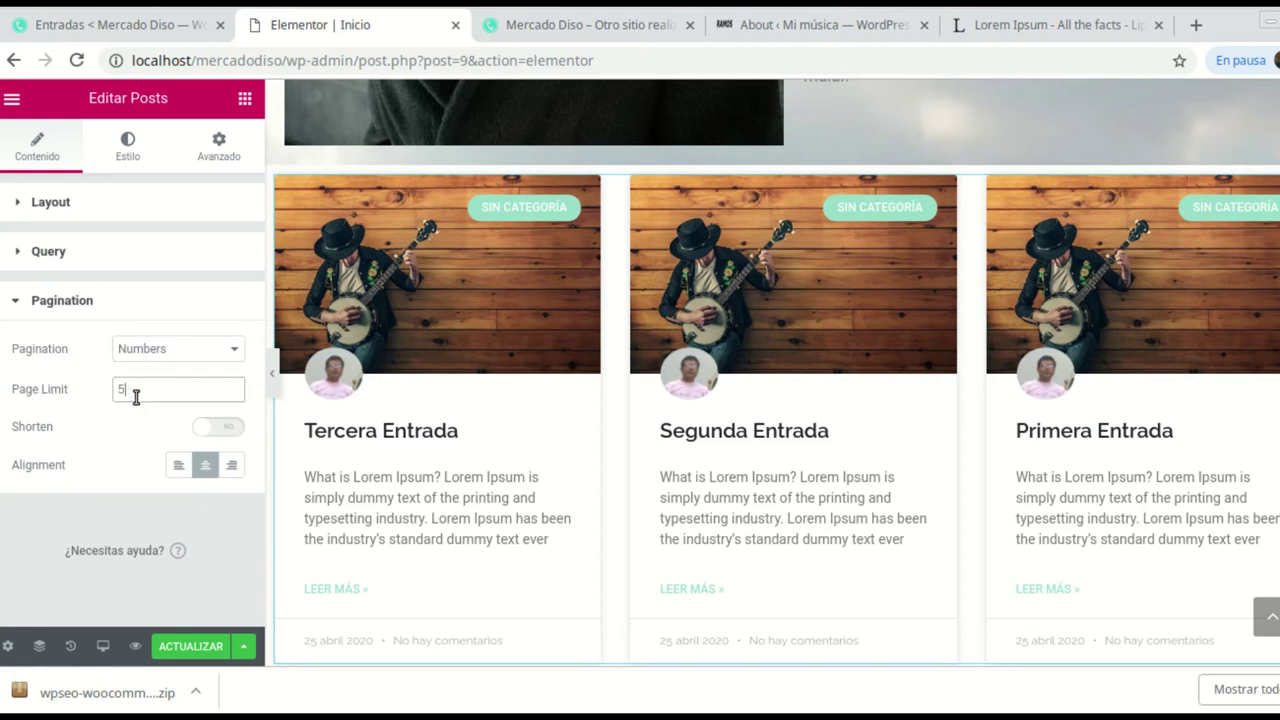
pyautogui.click(228, 430)
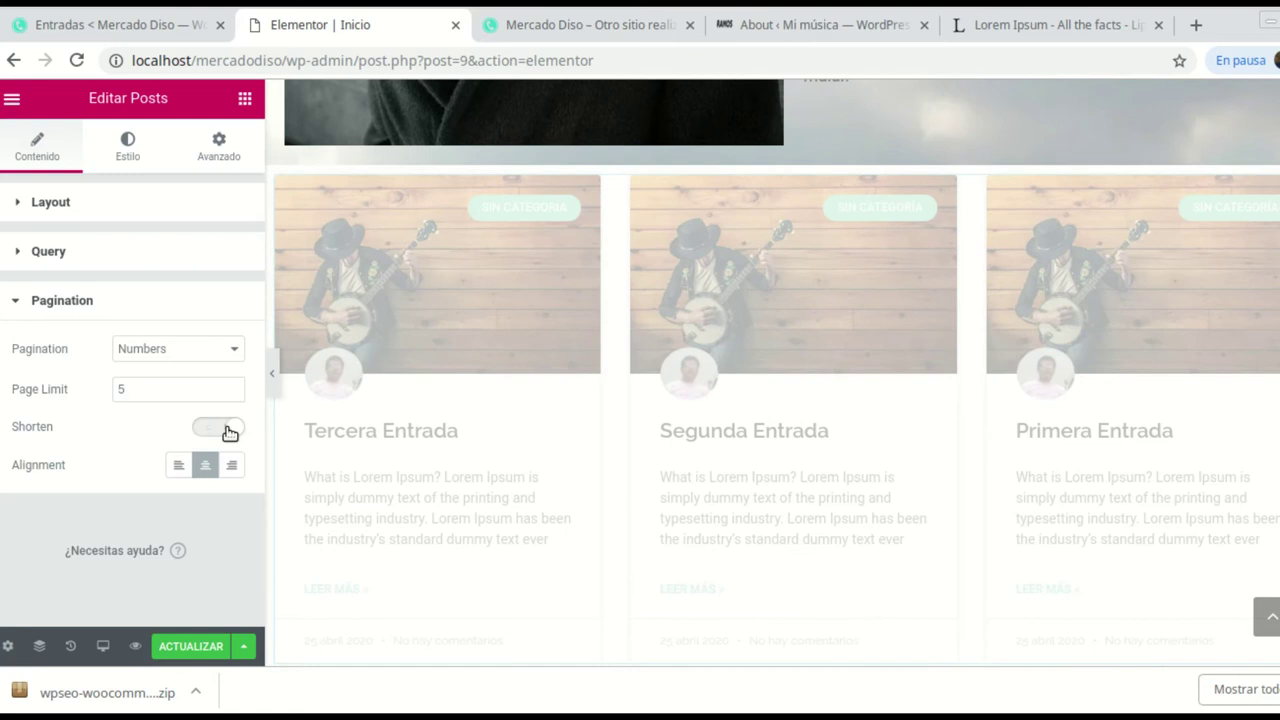
pyautogui.click(218, 431)
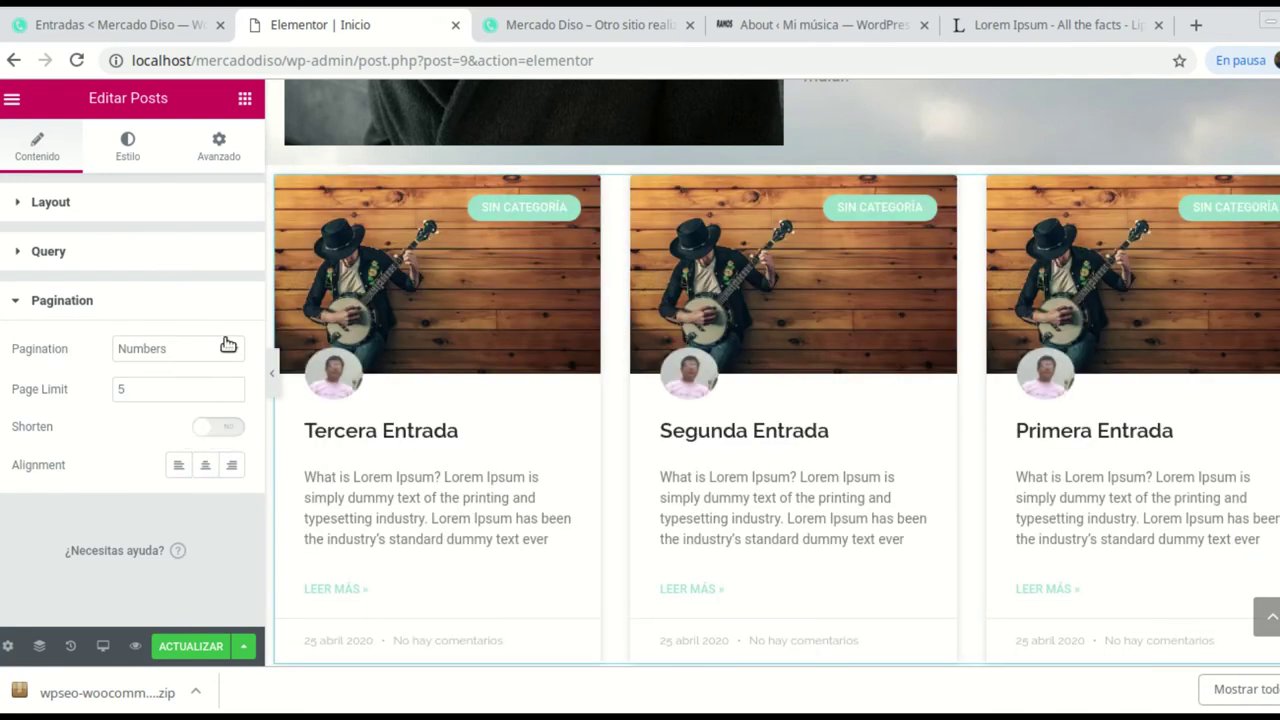
# - Set the layout alignment in the Posts widget's style settings to Center
pyautogui.click(133, 163)
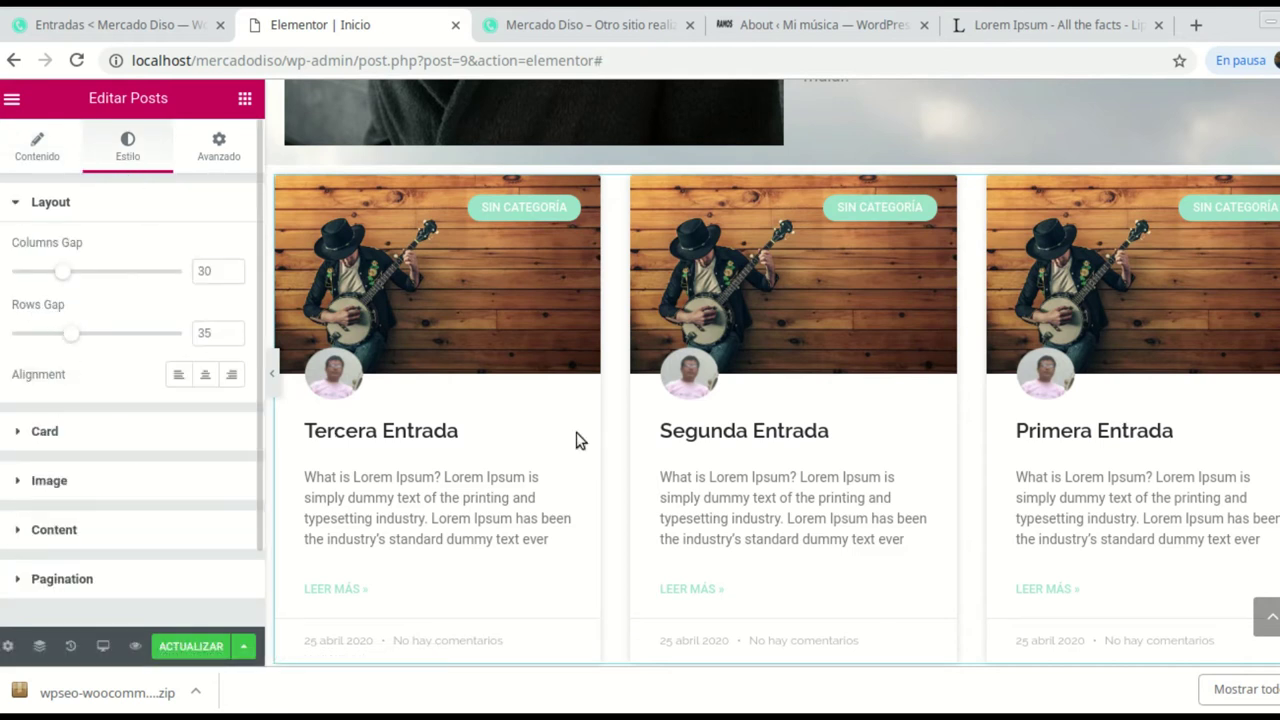
pyautogui.scroll(1, 840, 450)
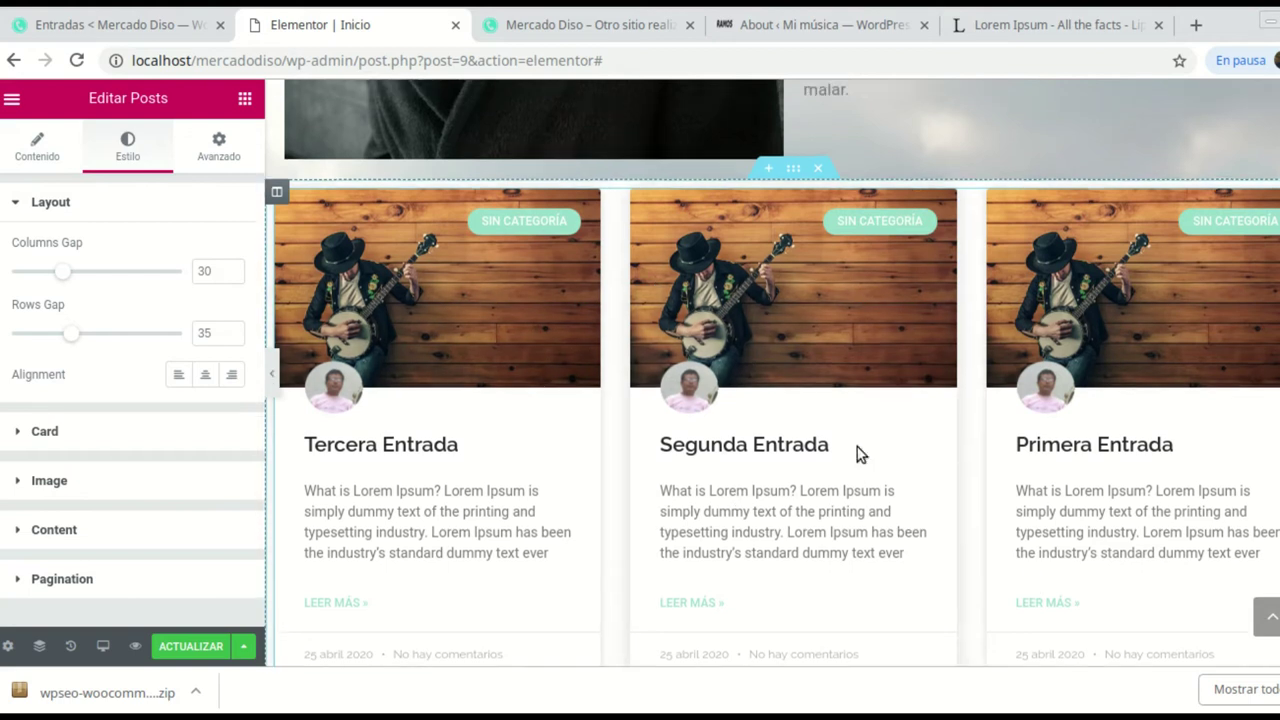
pyautogui.scroll(-1, 720, 455)
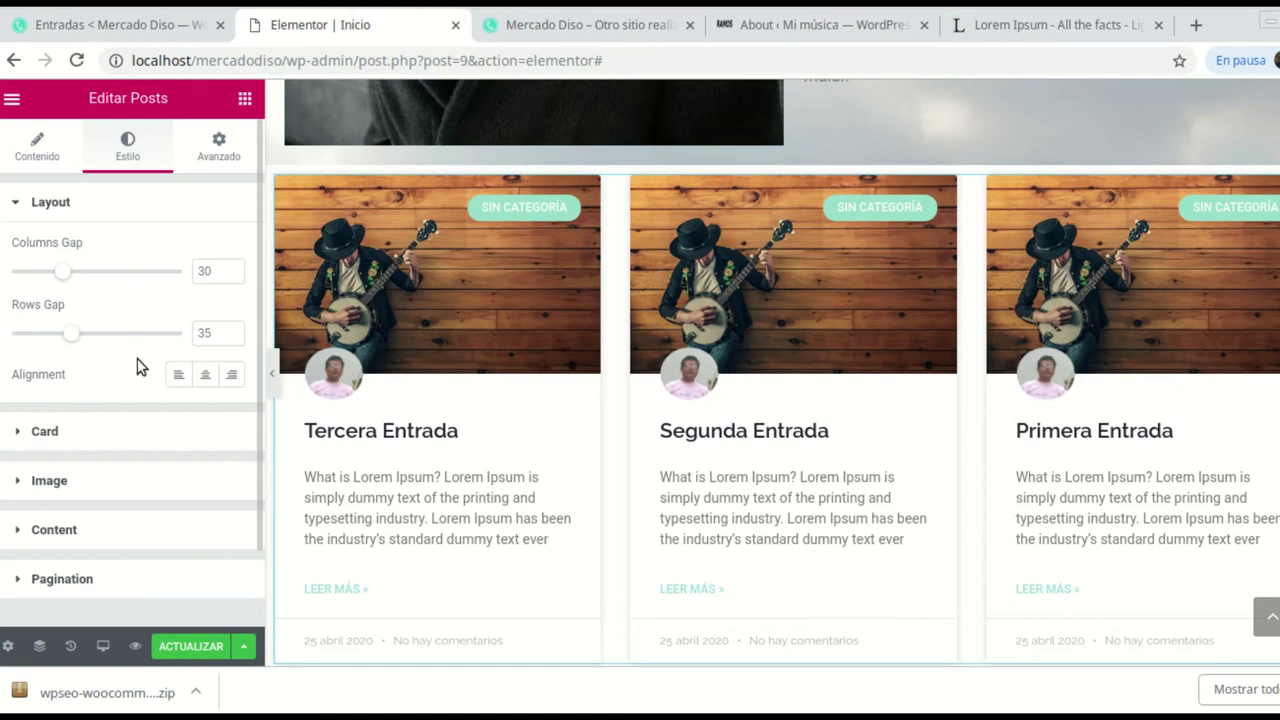
pyautogui.click(204, 376)
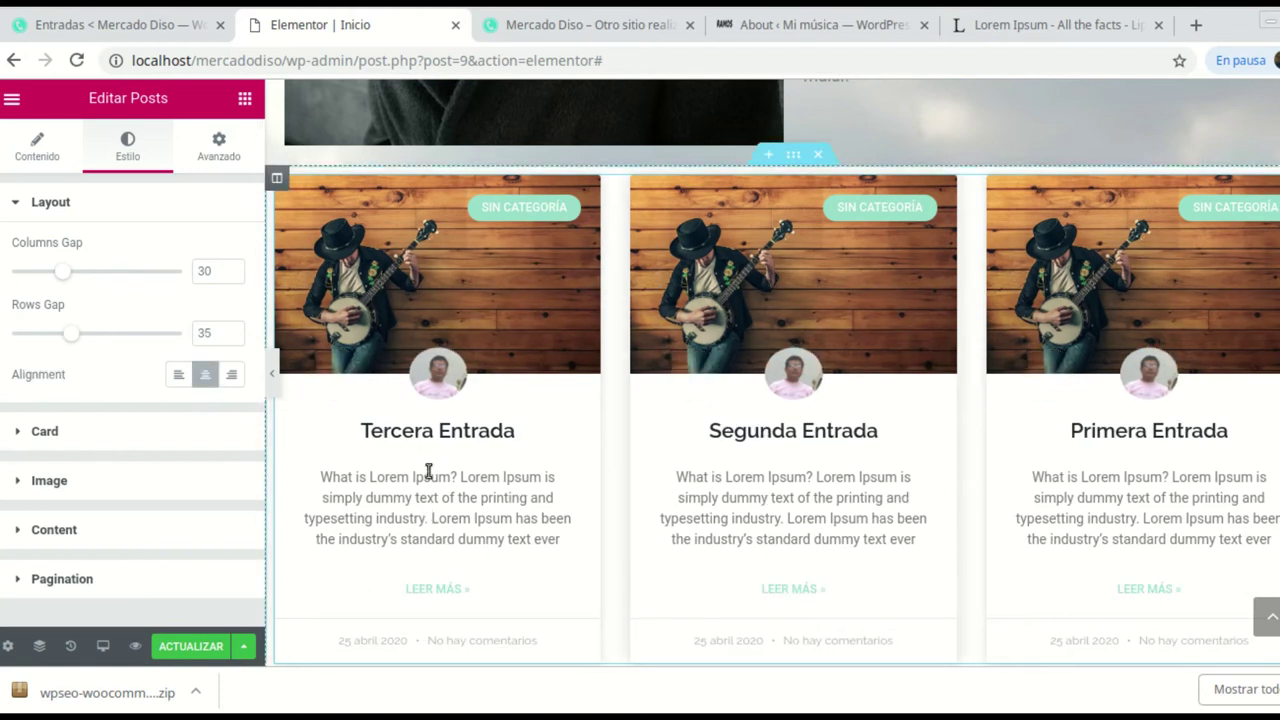
pyautogui.click(184, 377)
pyautogui.click(199, 378)
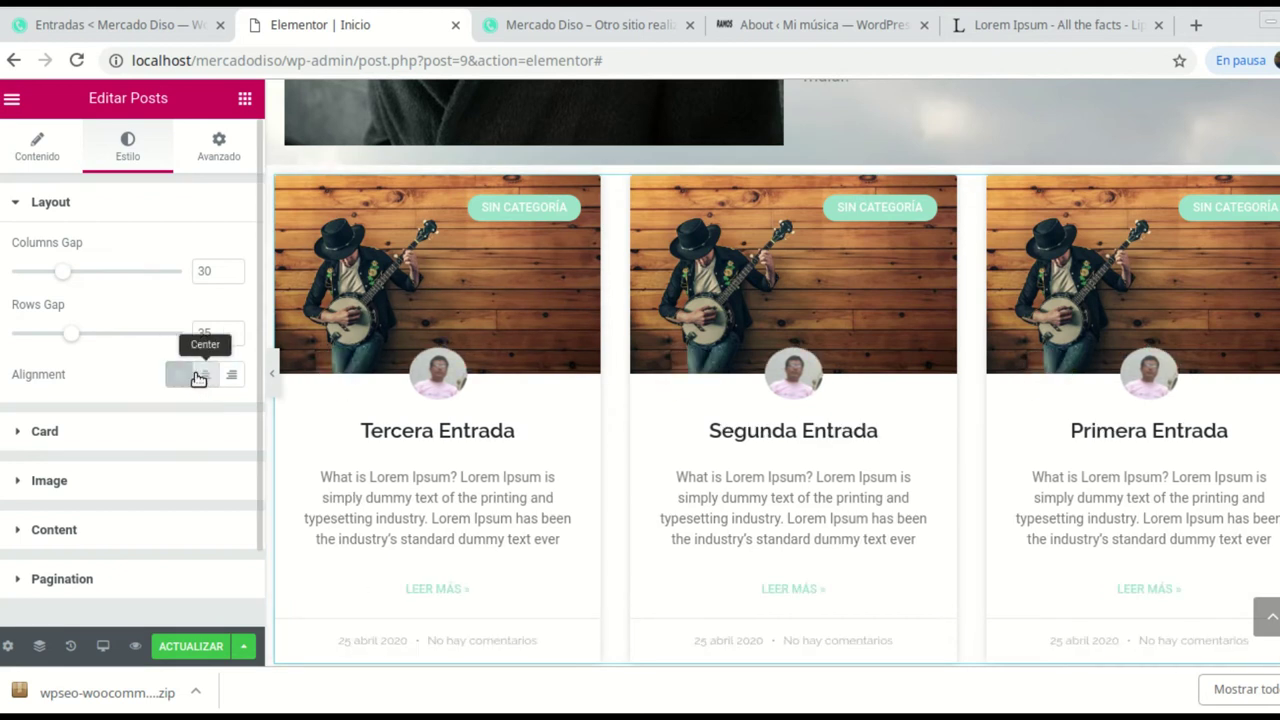
# - Round the corners of the post cards with a border radius of 32 px
pyautogui.doubleClick(27, 437)
pyautogui.scroll(-1, 125, 320)
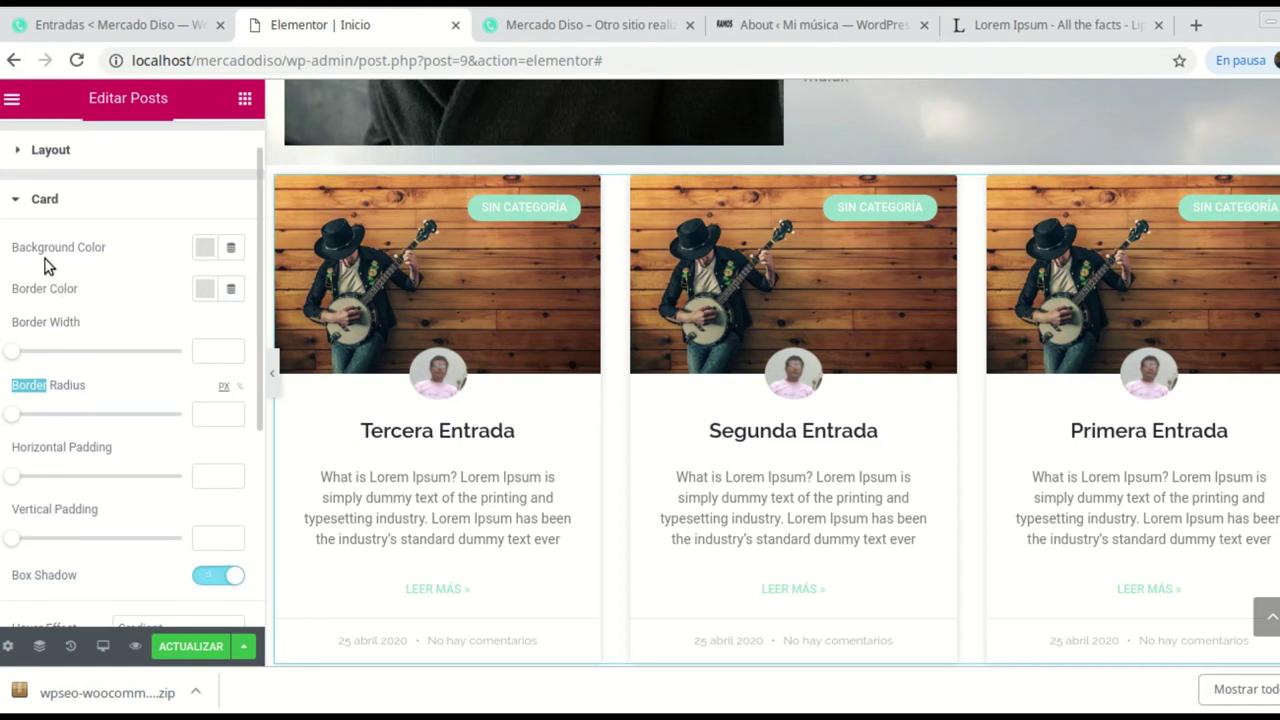
pyautogui.click(145, 397)
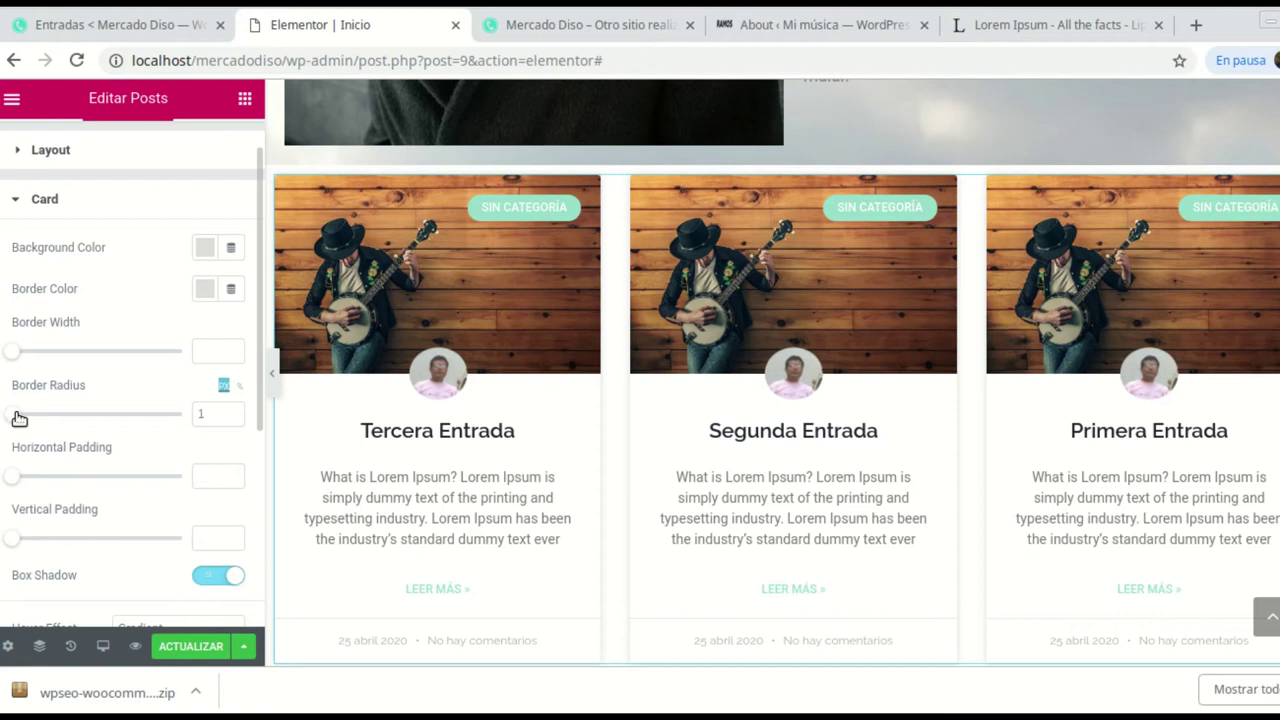
pyautogui.moveTo(33, 418); pyautogui.dragTo(44, 415)
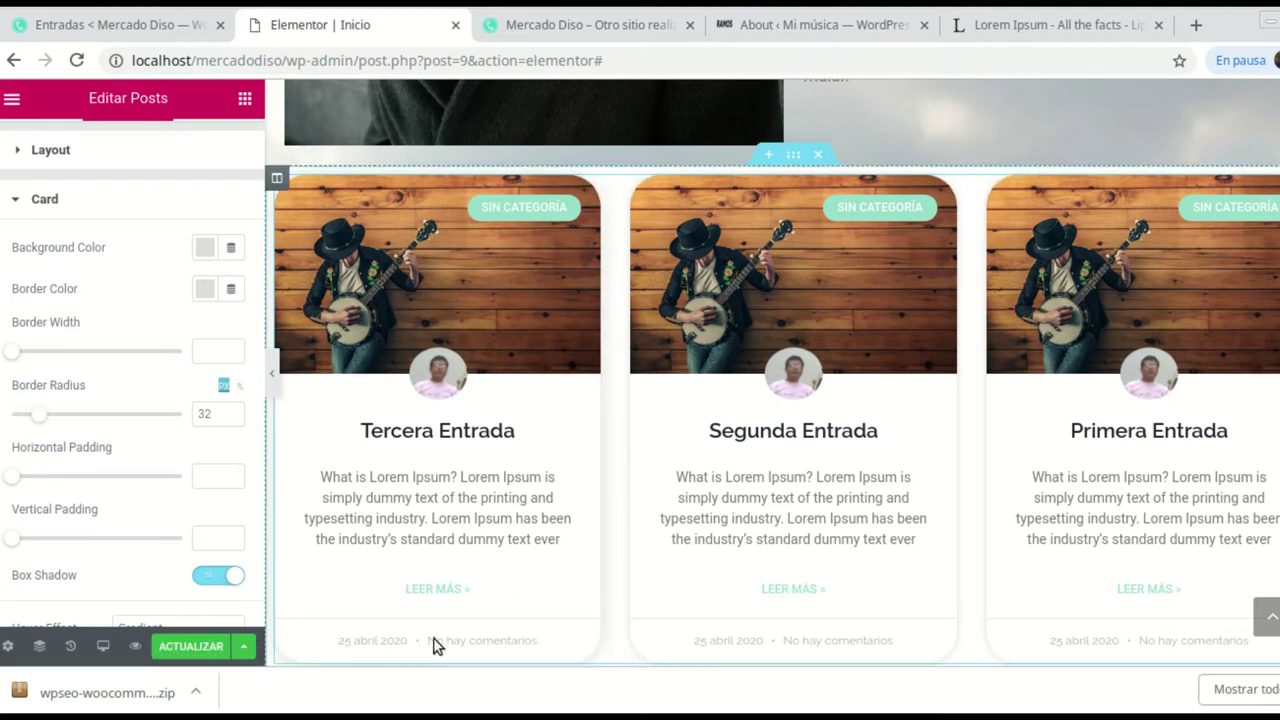
pyautogui.scroll(-1, 627, 136)
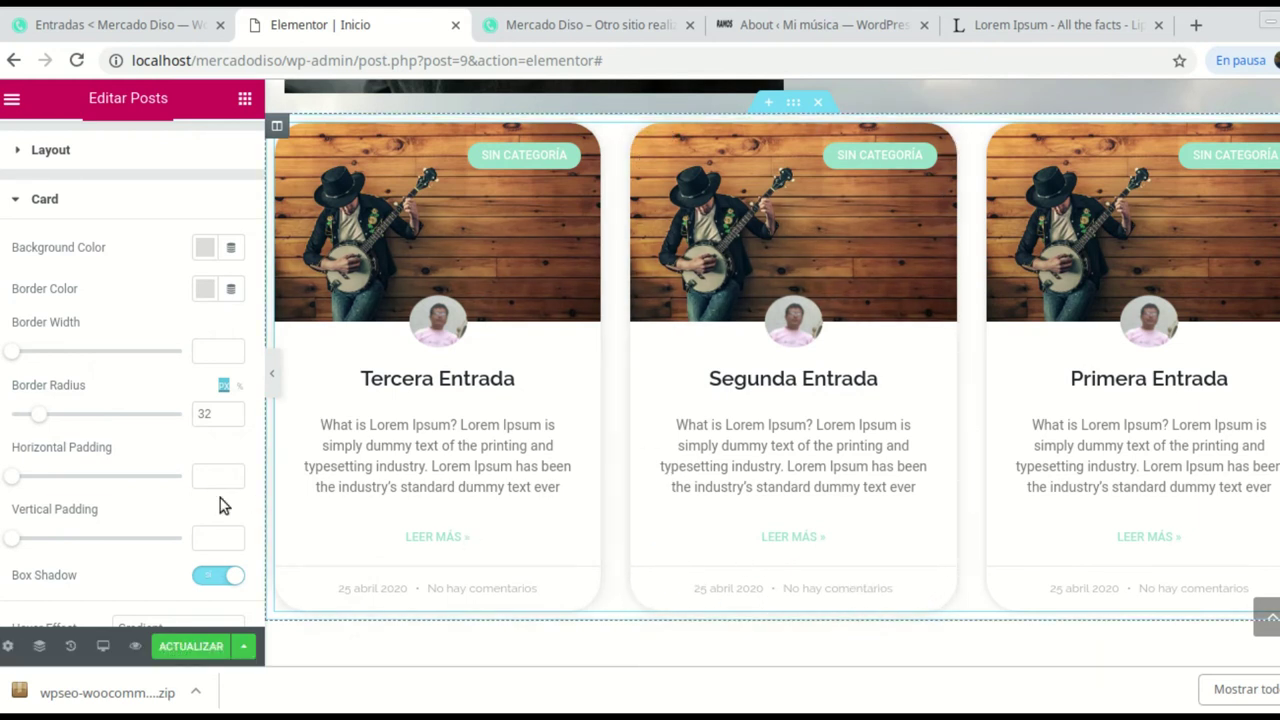
# - Try the post cards without the box shadow, restore it, and look over the remaining card style options
pyautogui.scroll(-3, 132, 435)
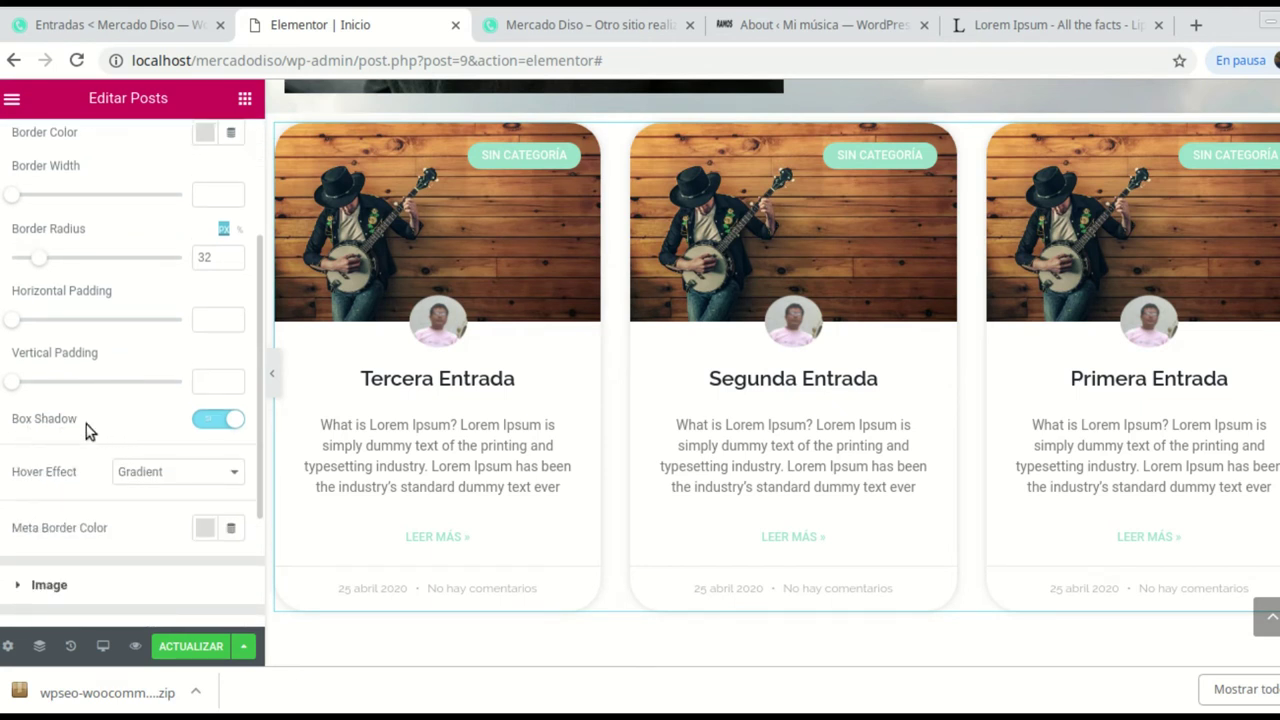
pyautogui.doubleClick(206, 419)
pyautogui.click(206, 419)
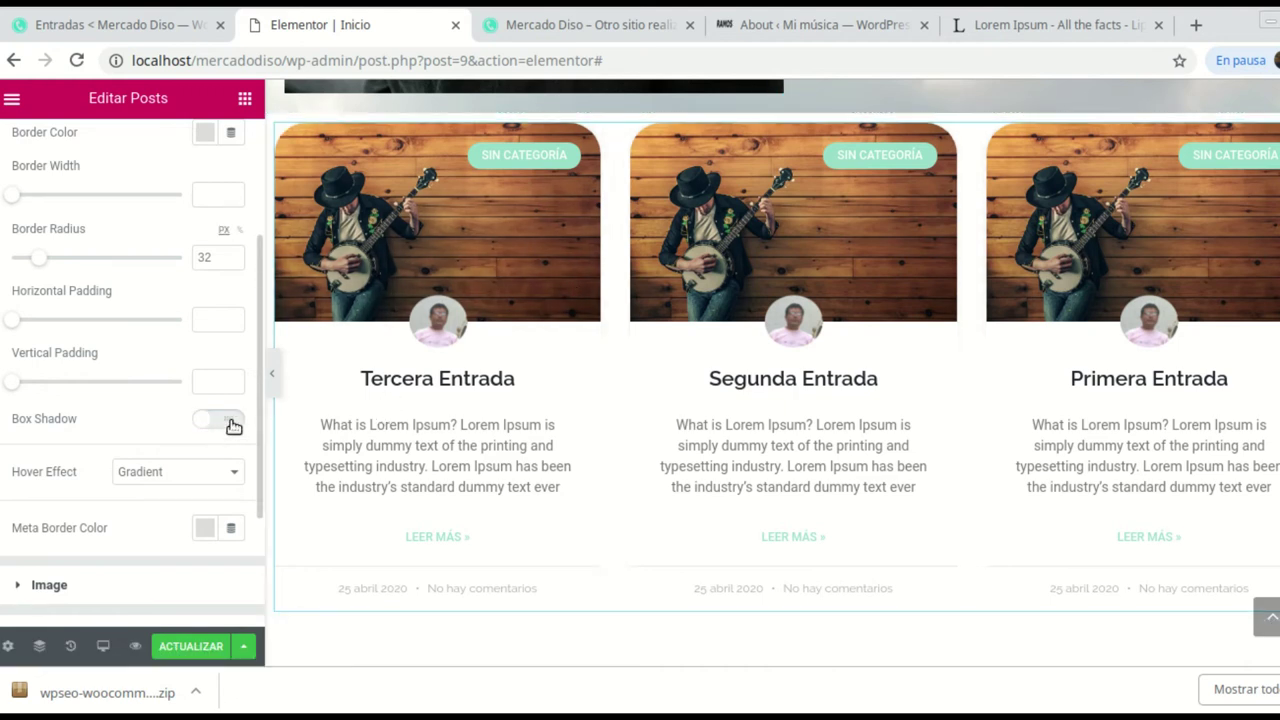
pyautogui.click(233, 427)
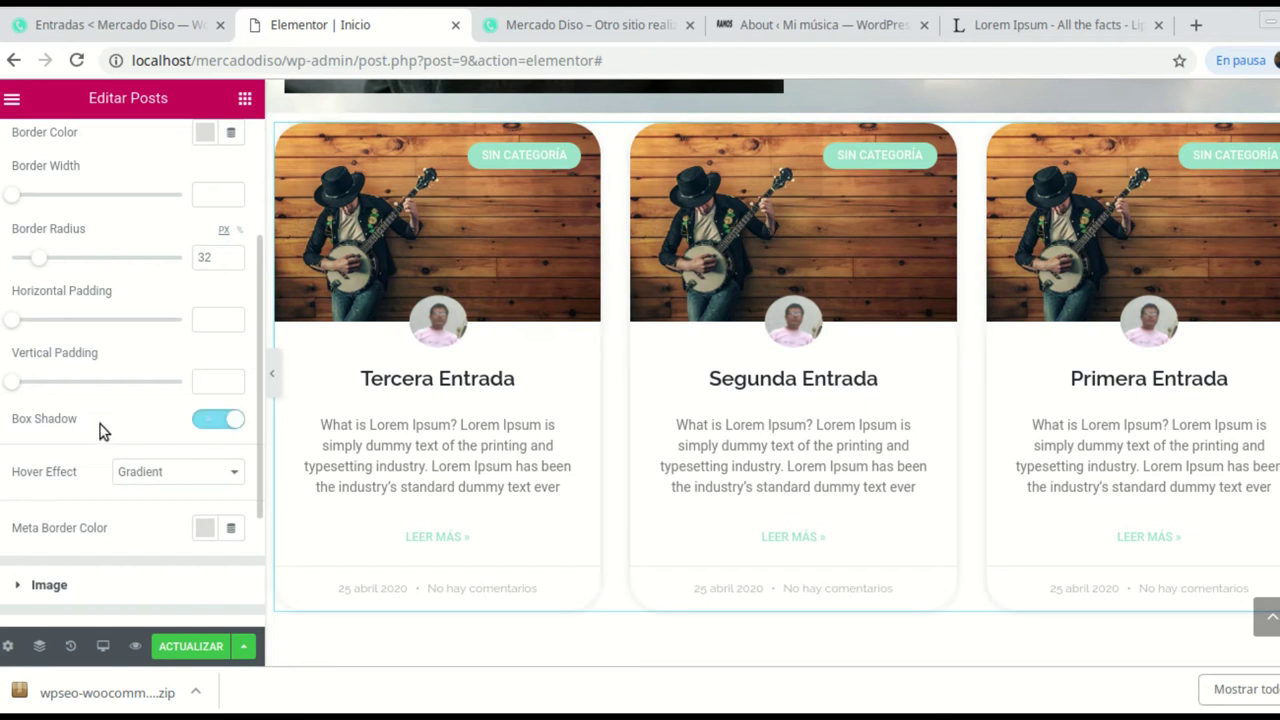
pyautogui.scroll(-1, 105, 430)
pyautogui.scroll(-1, 155, 445)
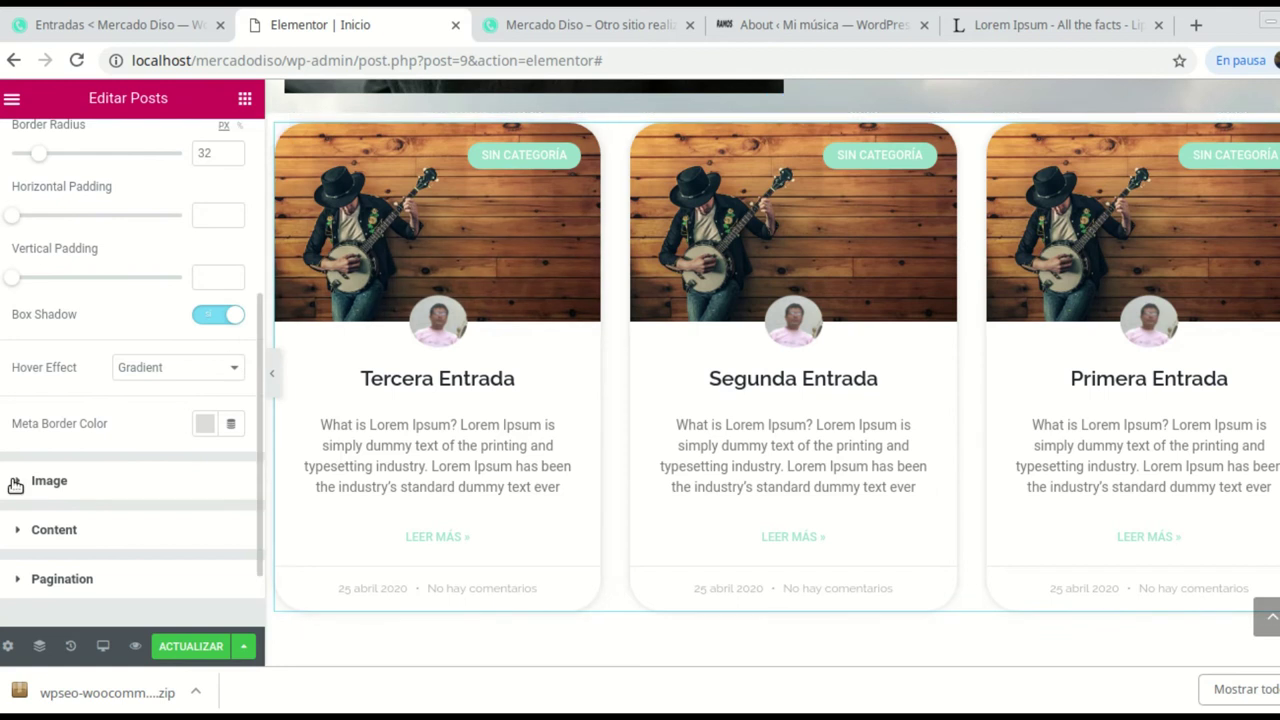
pyautogui.scroll(4, 138, 360)
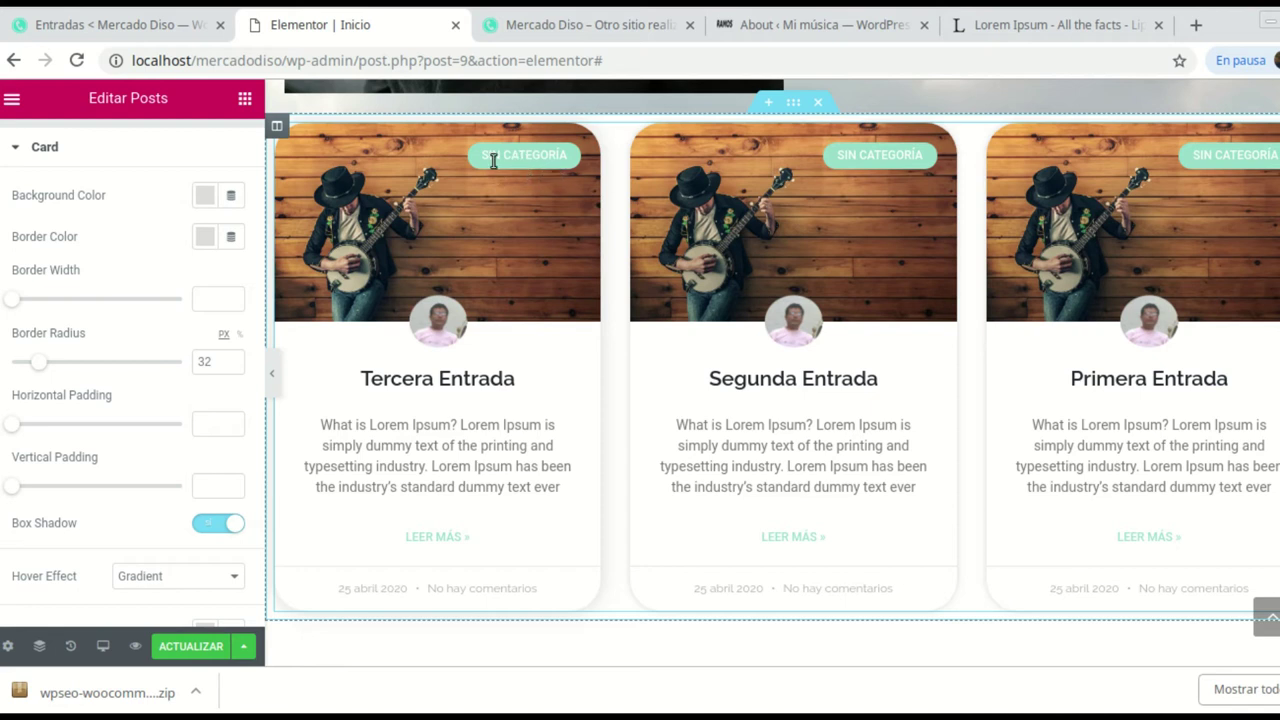
# - Open the Tercera Entrada post for editing from the posts list and show its category settings
pyautogui.click(144, 30)
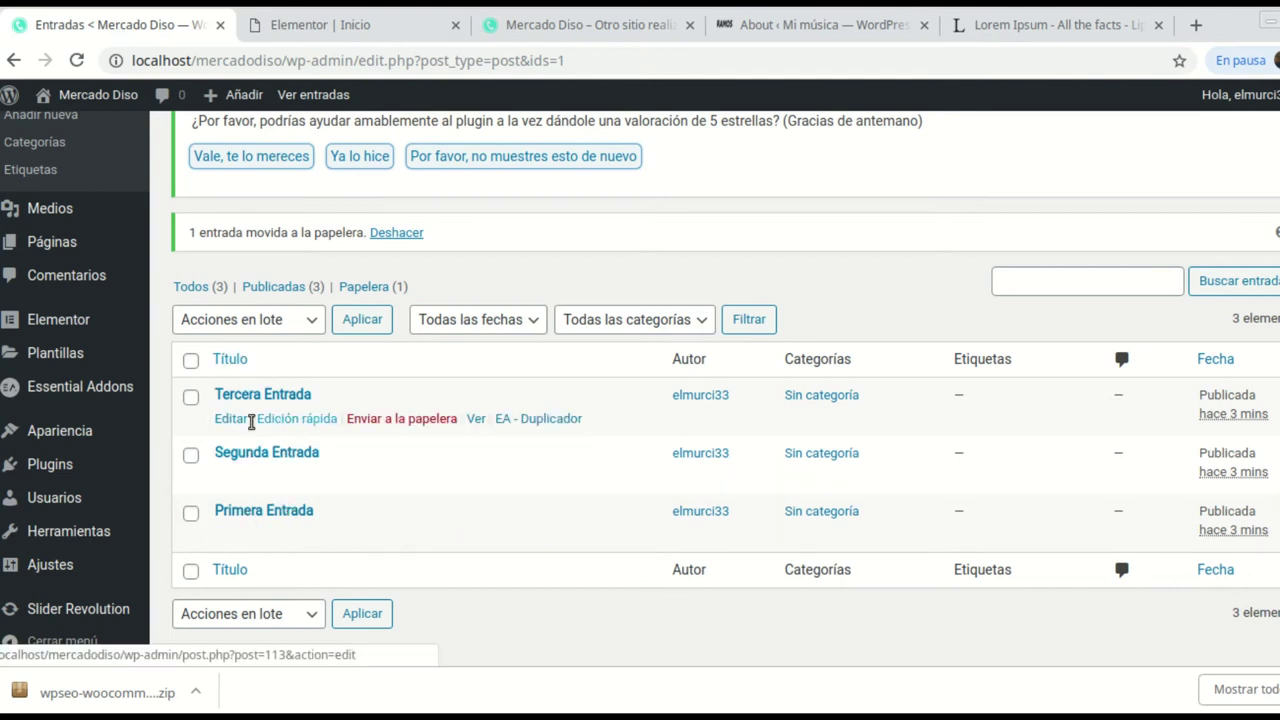
pyautogui.click(238, 426)
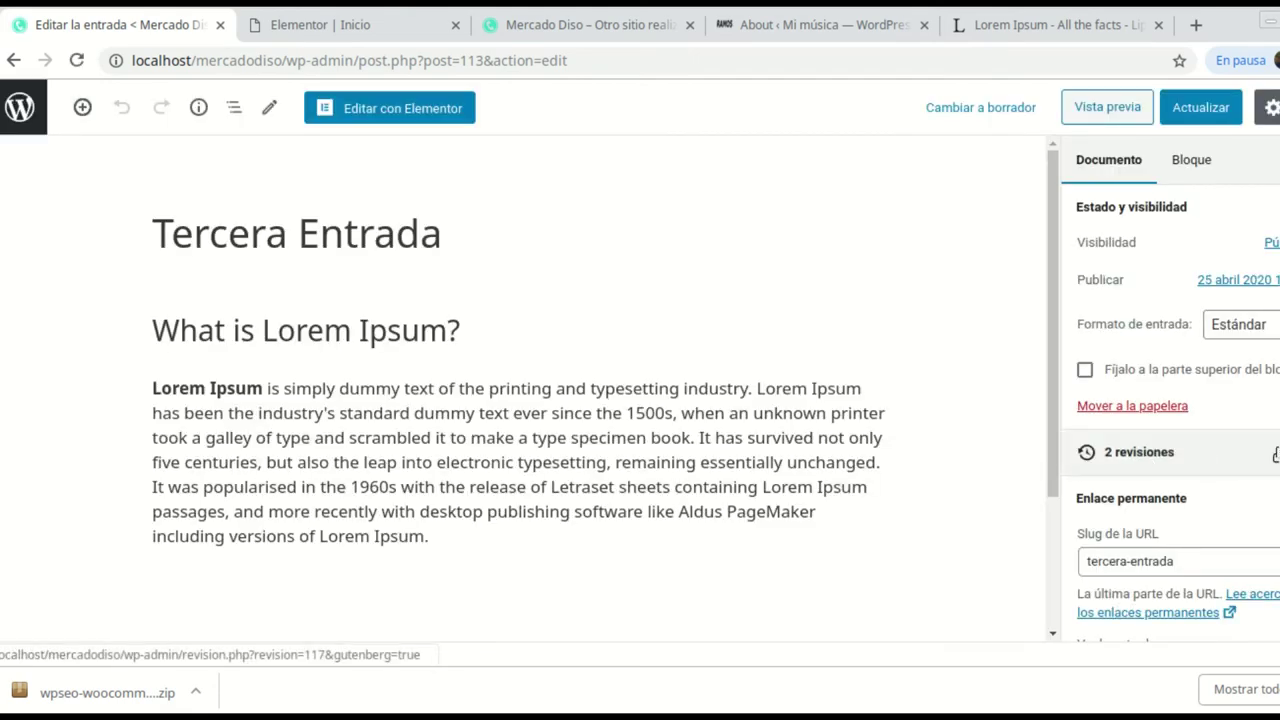
pyautogui.scroll(-1, 1272, 461)
pyautogui.scroll(-3, 1272, 461)
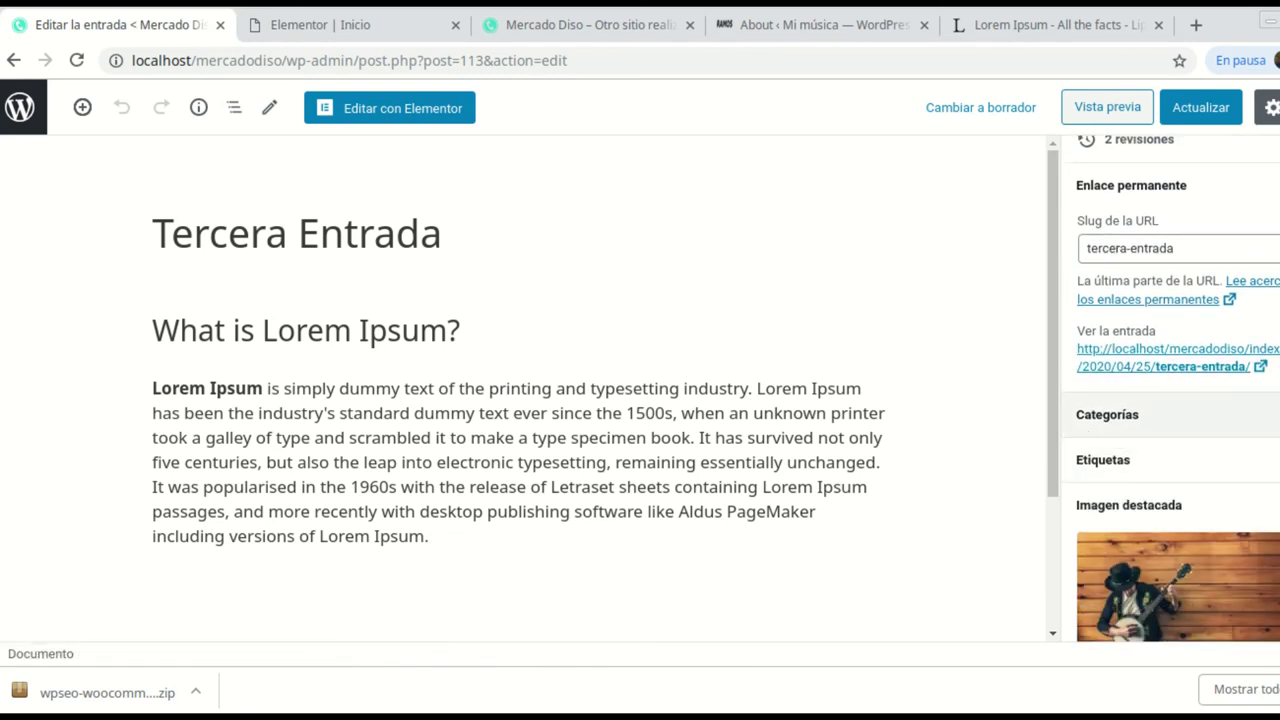
pyautogui.click(1195, 415)
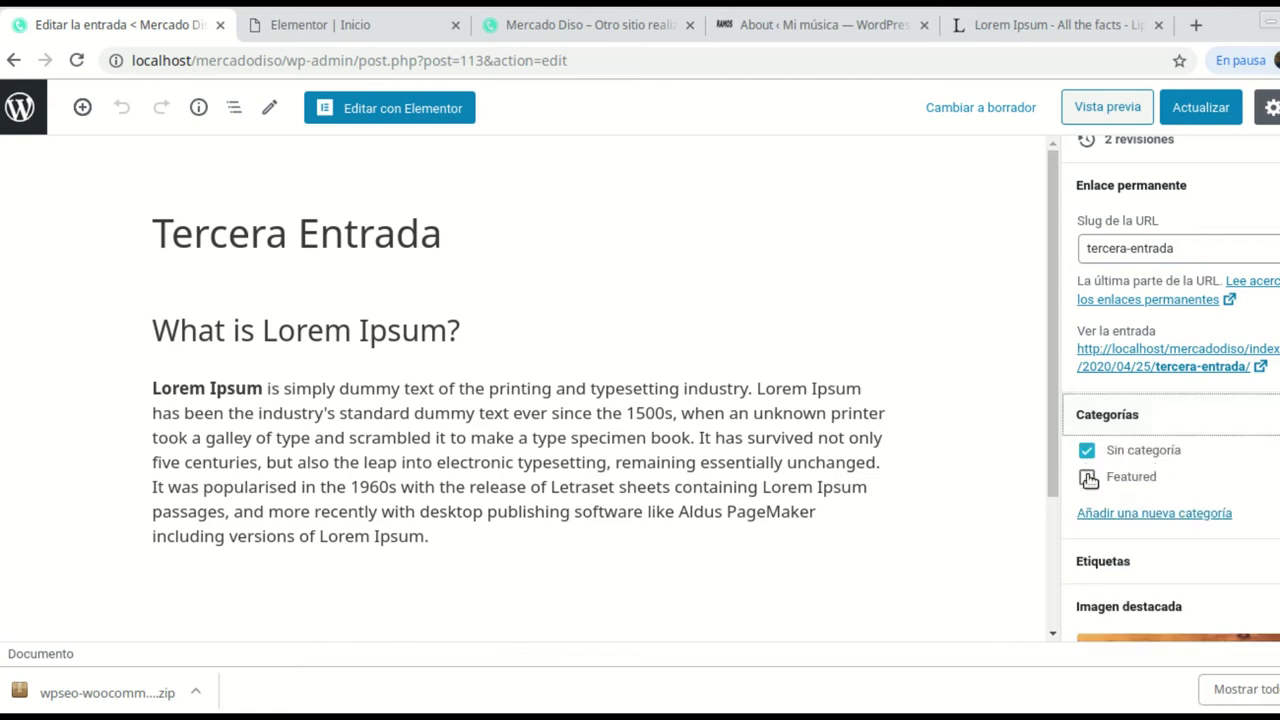
# - Add a new category named Ficción to the Tercera Entrada post
pyautogui.click(1150, 512)
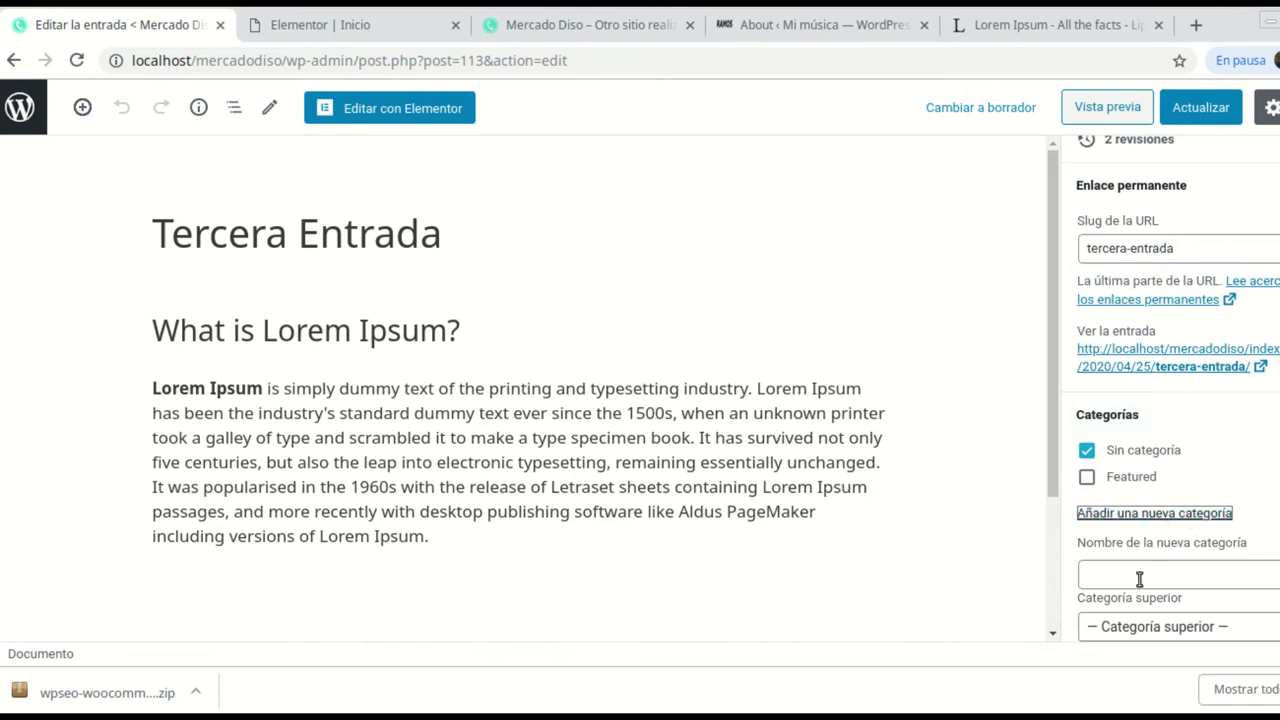
pyautogui.click(1139, 577)
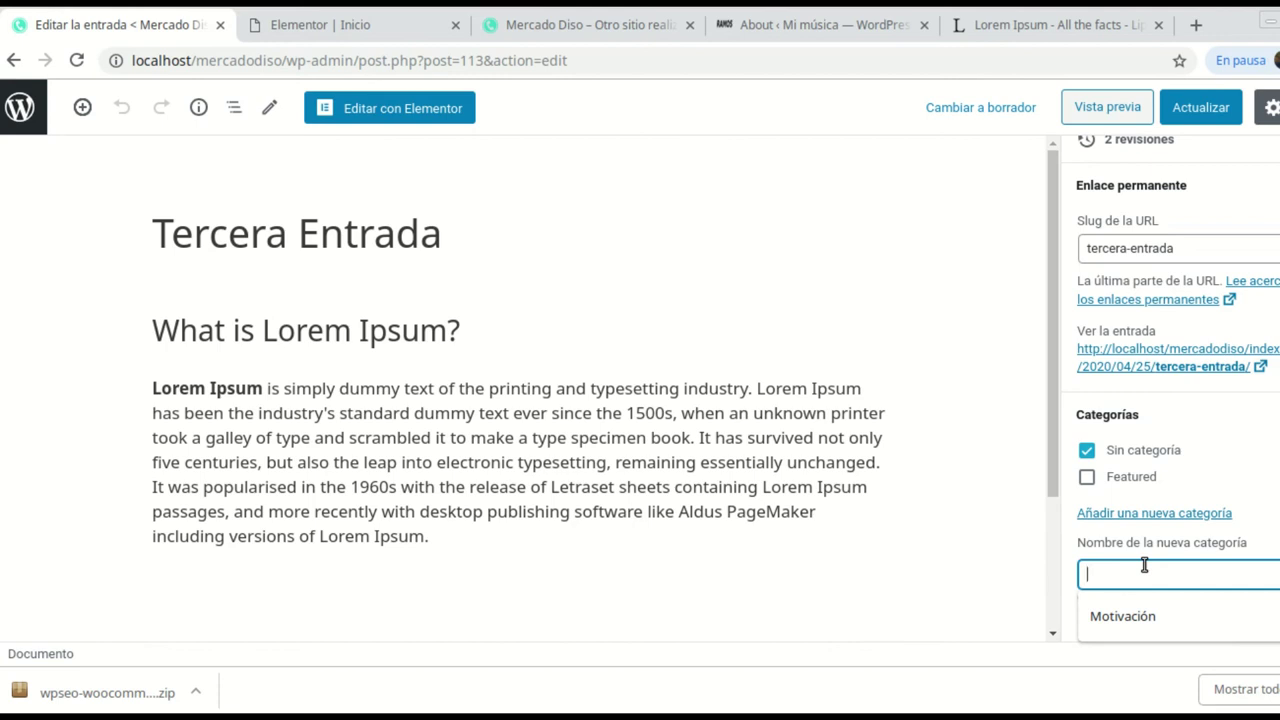
pyautogui.write('Ficción')
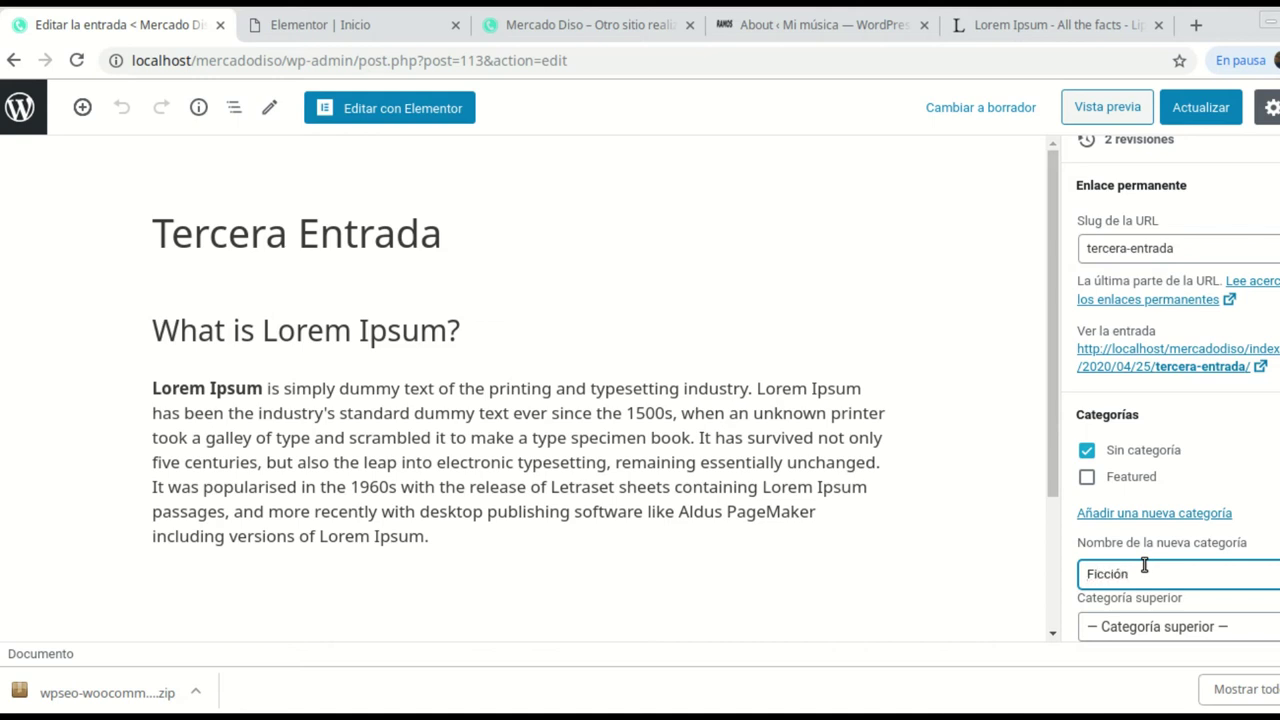
pyautogui.scroll(-1, 1186, 563)
pyautogui.click(1174, 580)
# - Remove Sin categoría from the Tercera Entrada post and update the post
pyautogui.click(1086, 346)
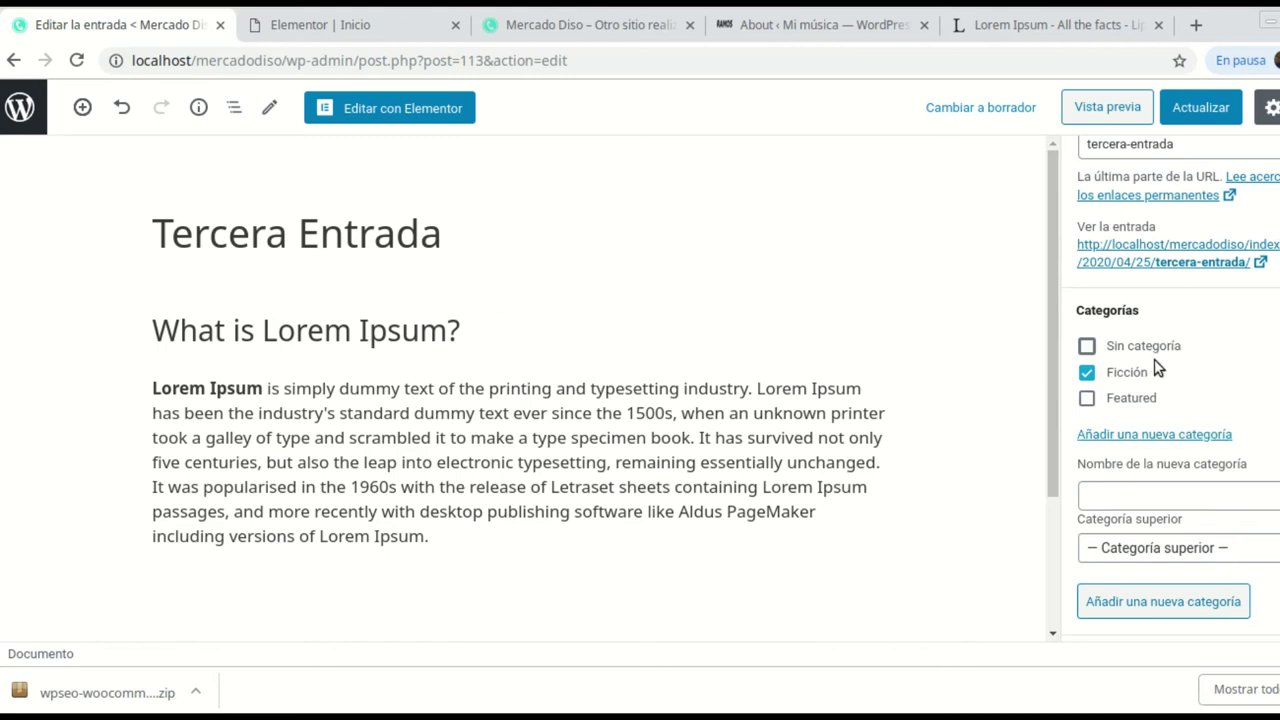
pyautogui.scroll(-1, 1160, 600)
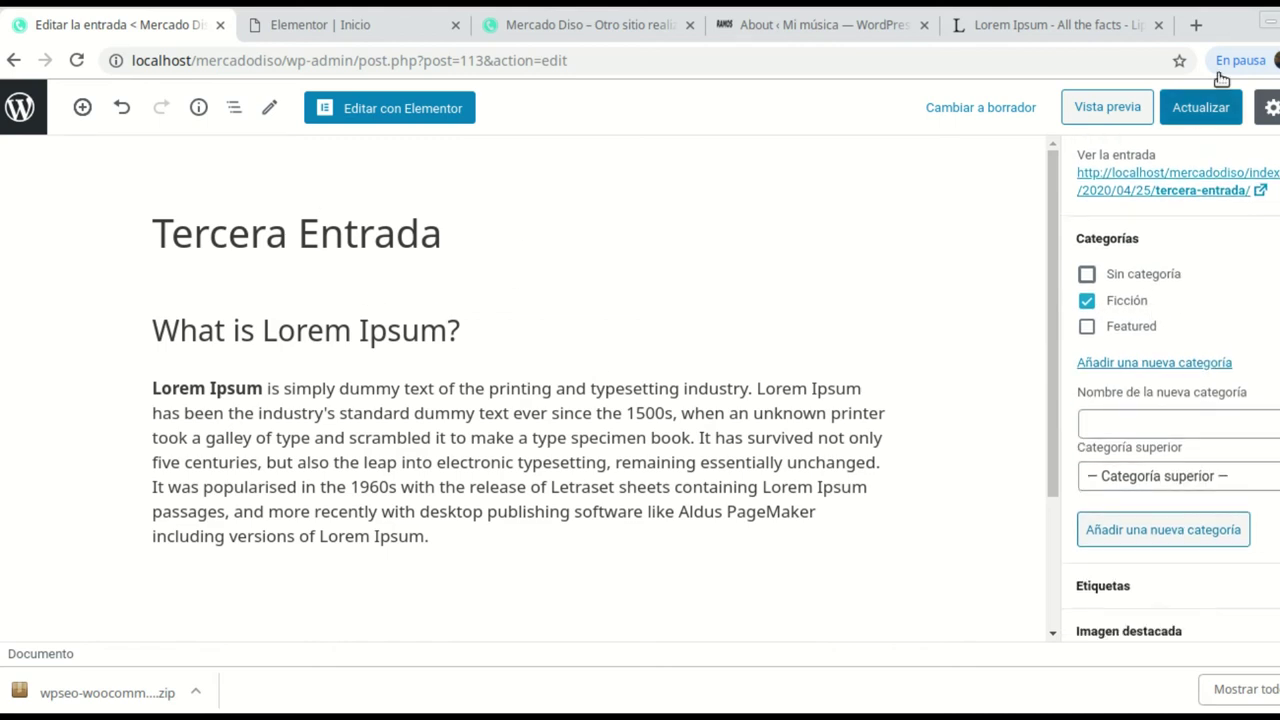
pyautogui.click(1205, 104)
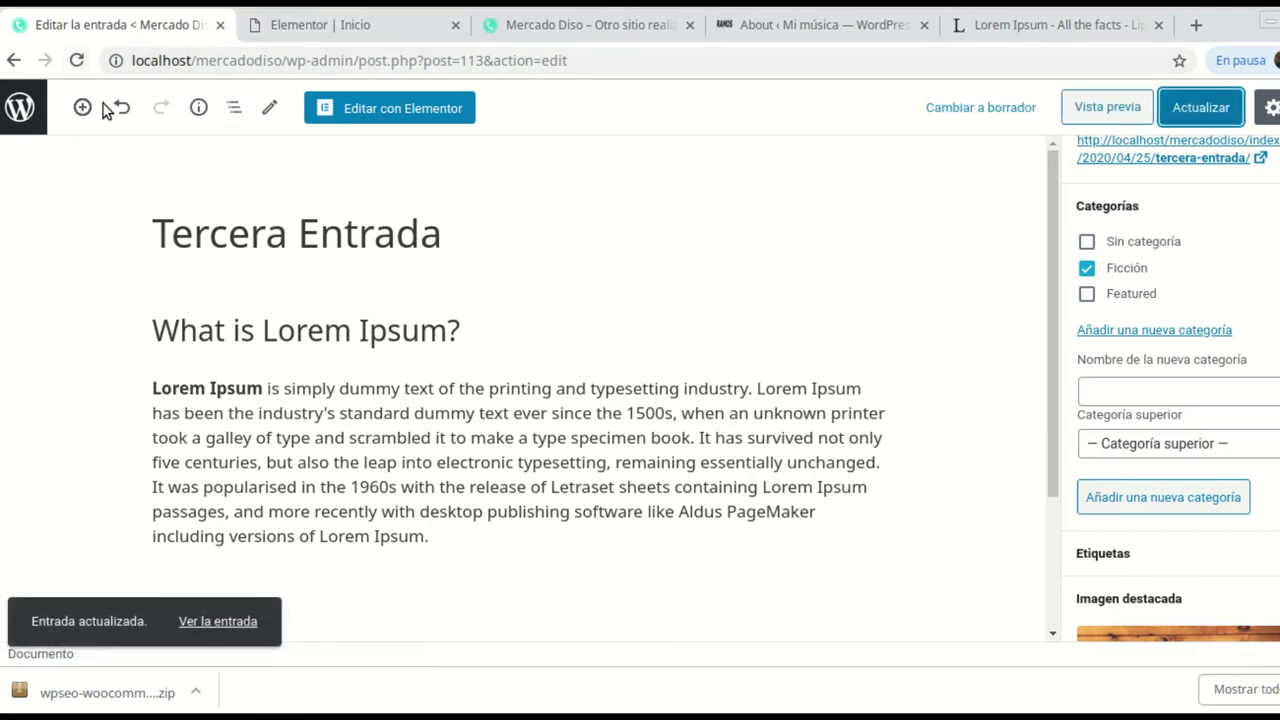
# - Return to the posts list and open Segunda Entrada for editing at its category settings
pyautogui.click(36, 113)
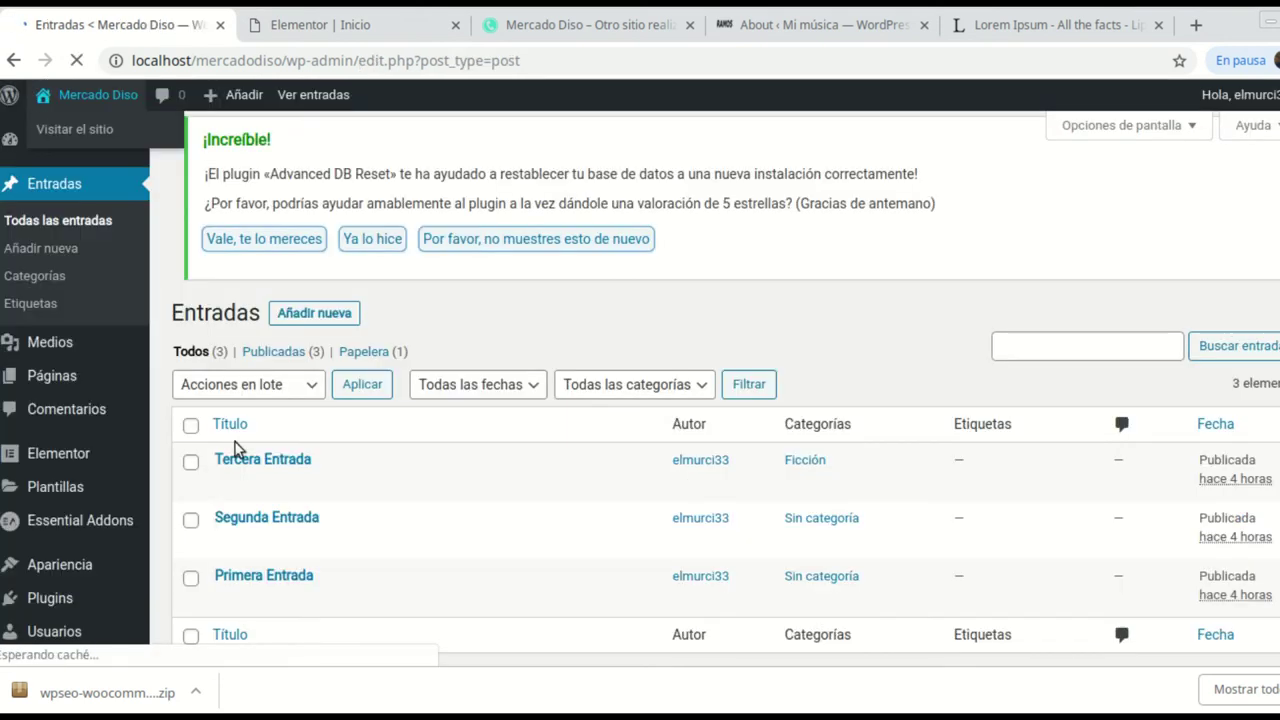
pyautogui.scroll(-2, 430, 445)
pyautogui.click(236, 414)
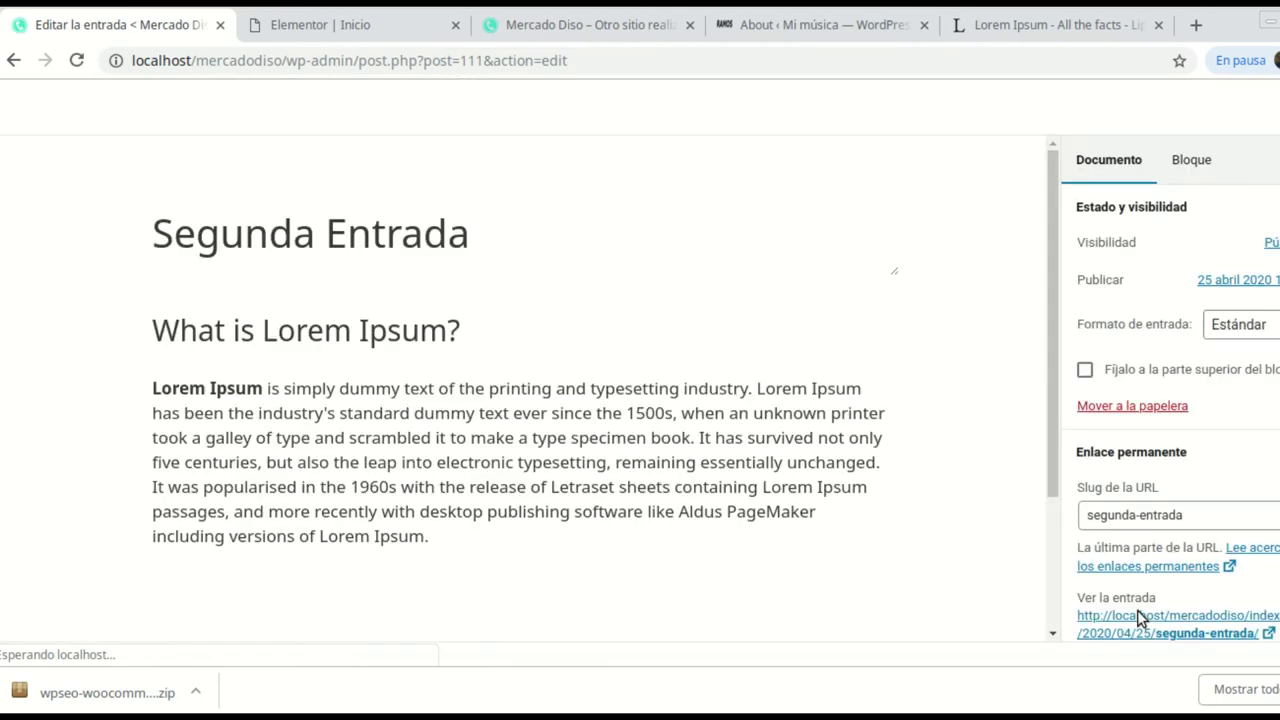
pyautogui.scroll(-3, 1200, 500)
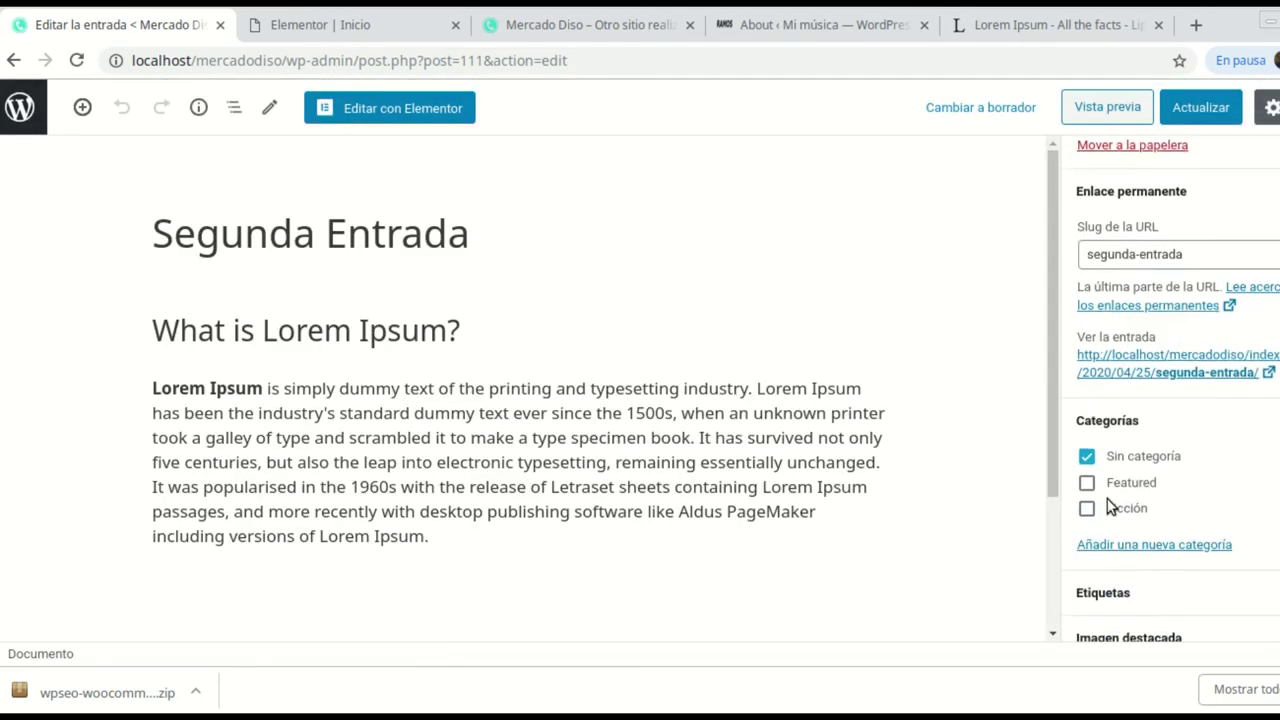
pyautogui.scroll(-1, 1200, 500)
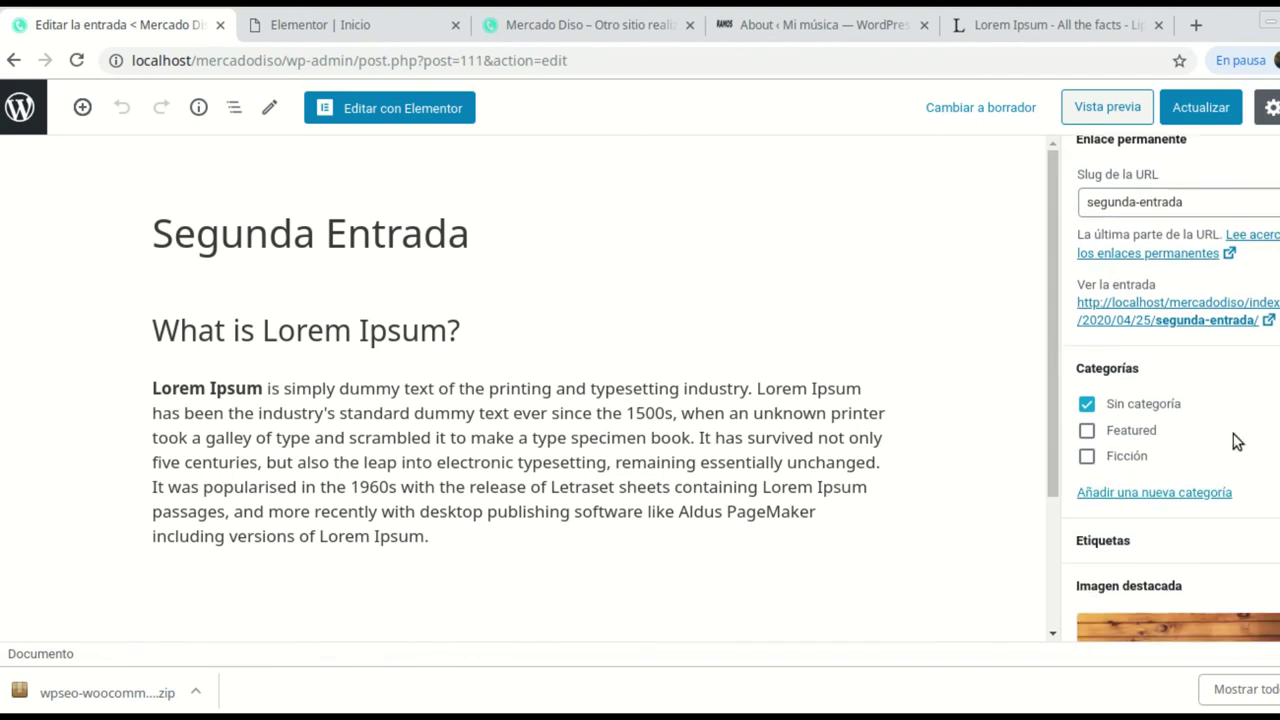
# - Replace Sin categoría with a new category named Romance on the Segunda Entrada post and update the post
pyautogui.click(1149, 494)
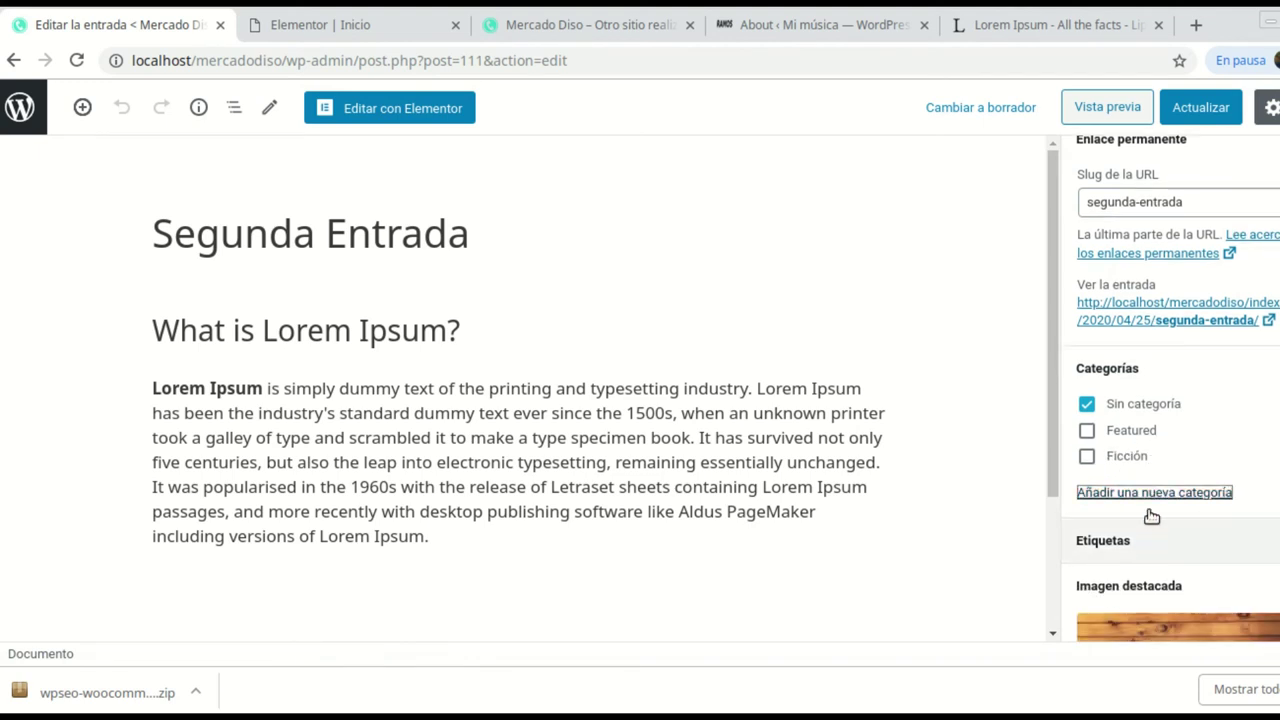
pyautogui.click(1153, 552)
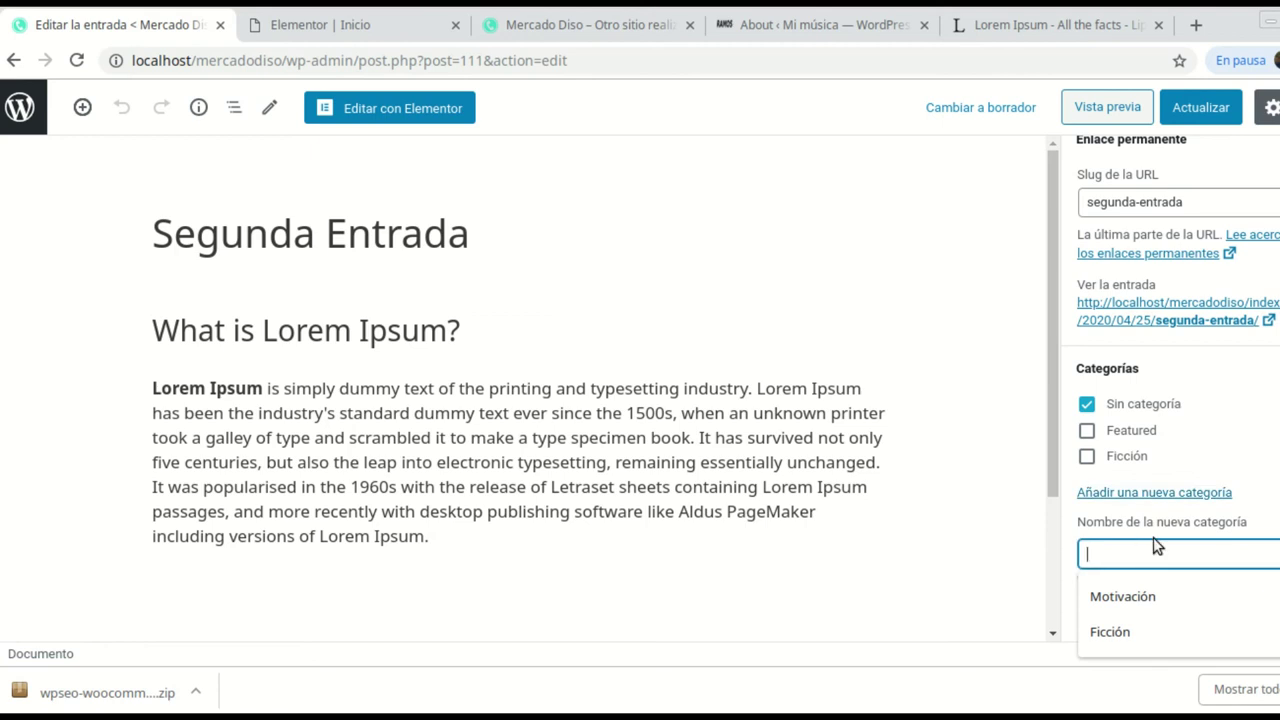
pyautogui.write('Ro')
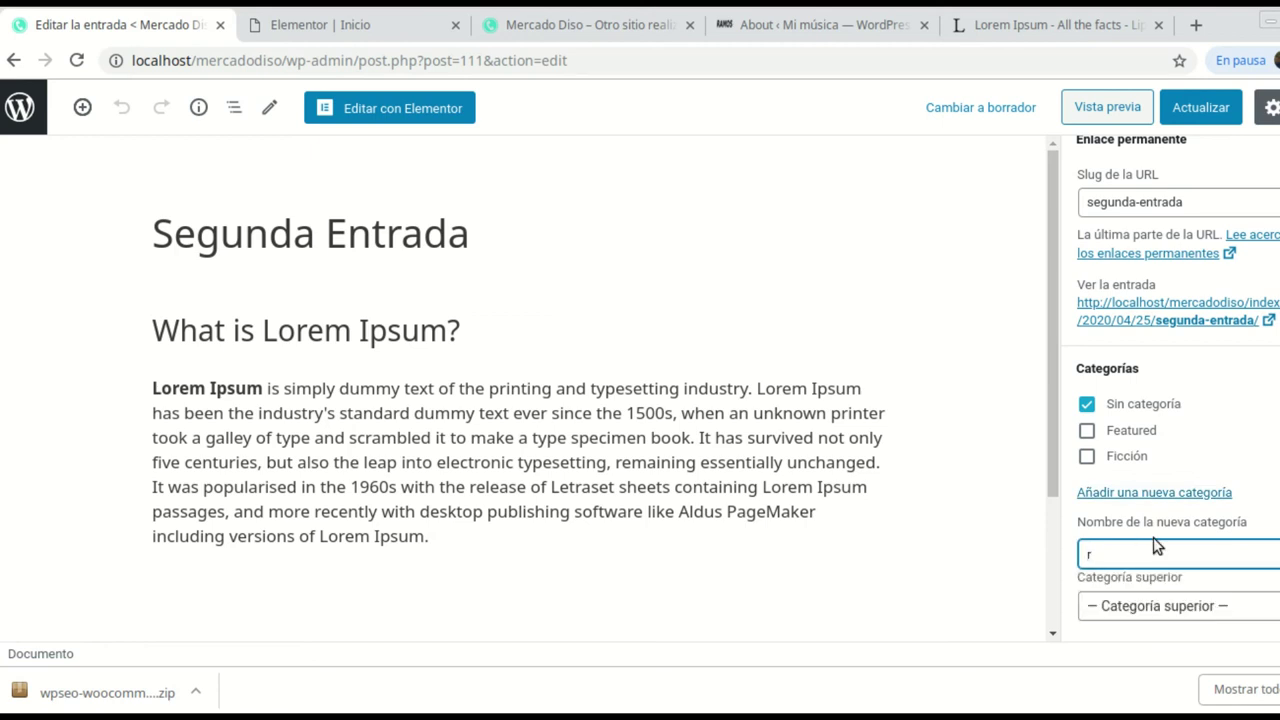
pyautogui.write('mance')
pyautogui.scroll(-1, 1240, 612)
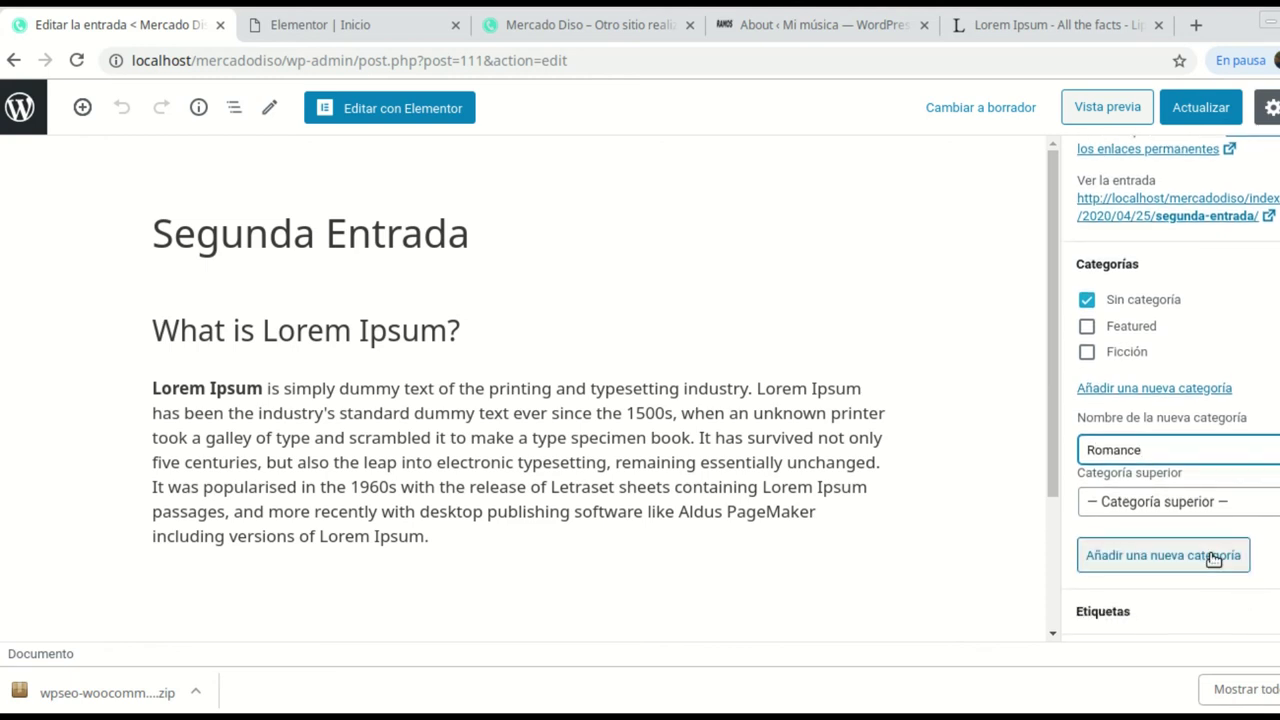
pyautogui.click(1208, 557)
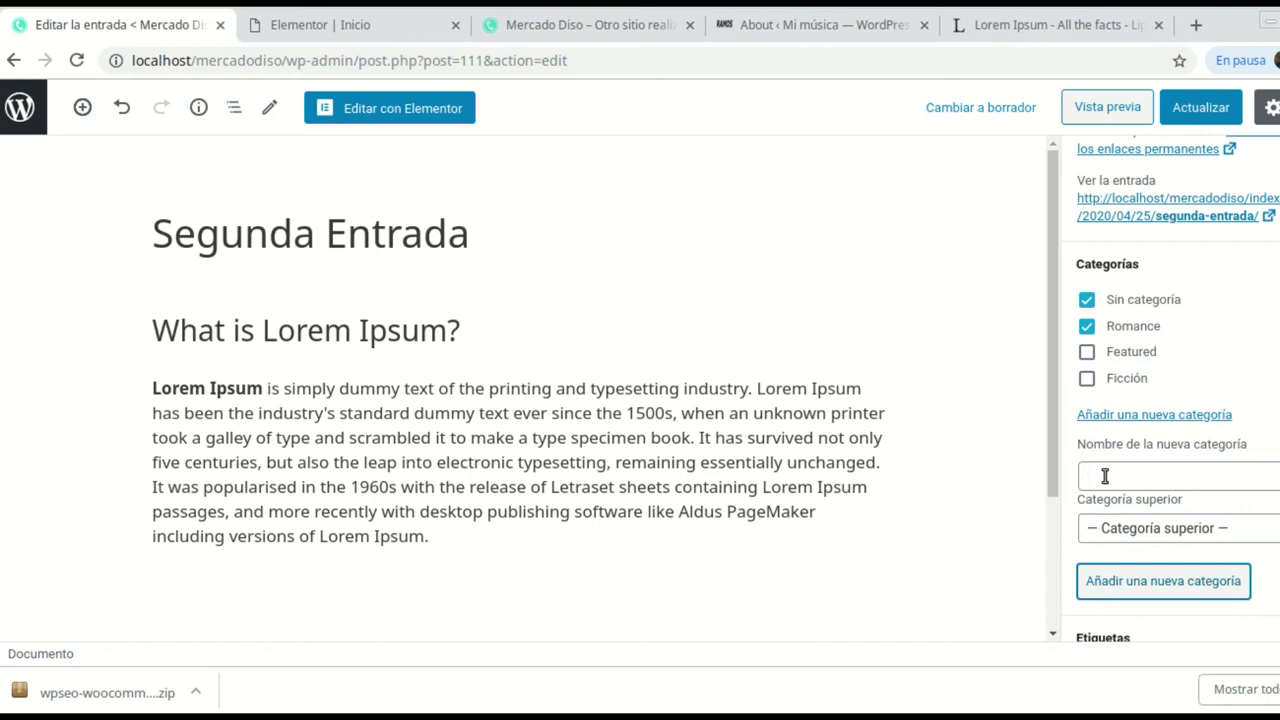
pyautogui.click(1087, 301)
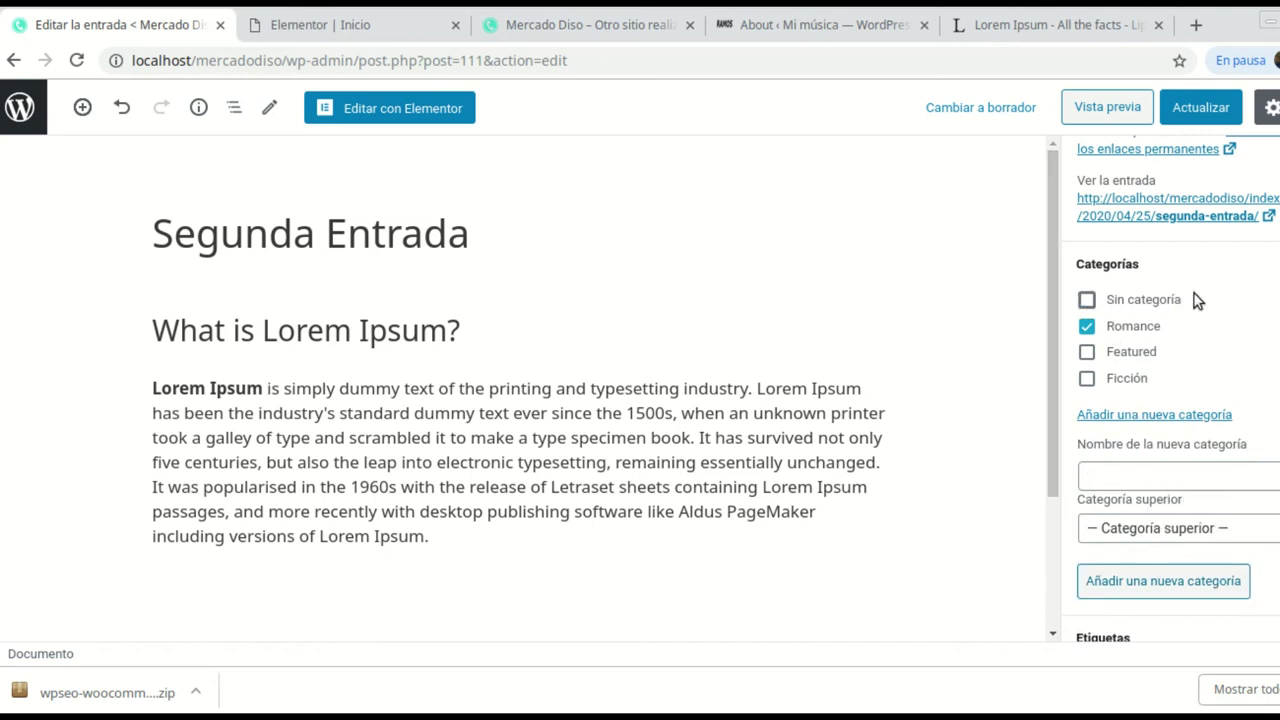
pyautogui.click(1201, 112)
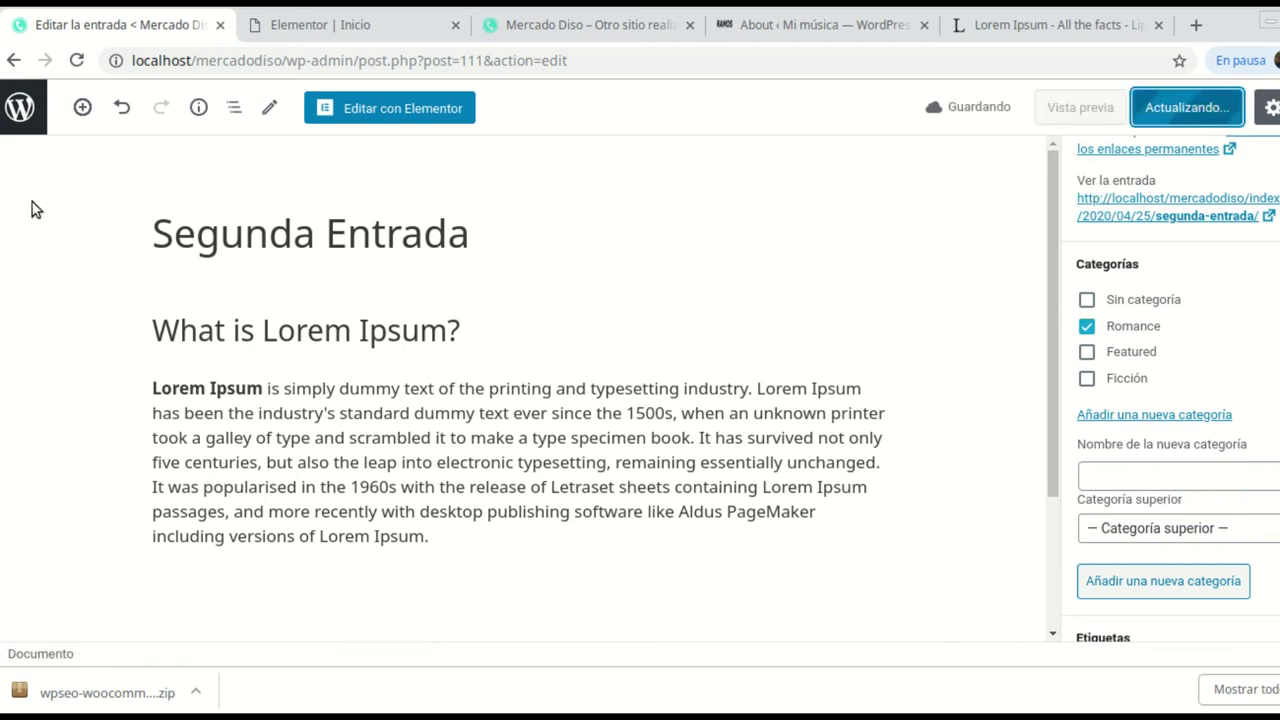
# - Return to the posts list and open Primera Entrada for editing at its category settings
pyautogui.click(22, 108)
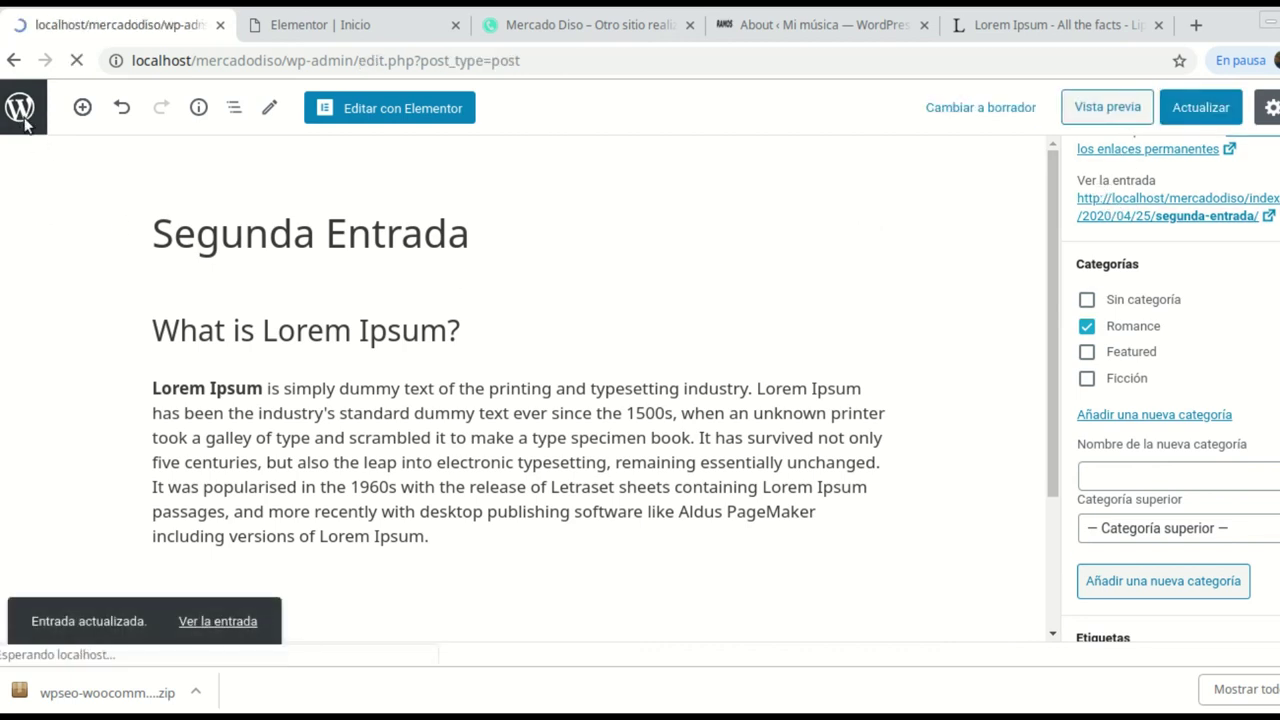
pyautogui.scroll(-1, 214, 529)
pyautogui.click(249, 512)
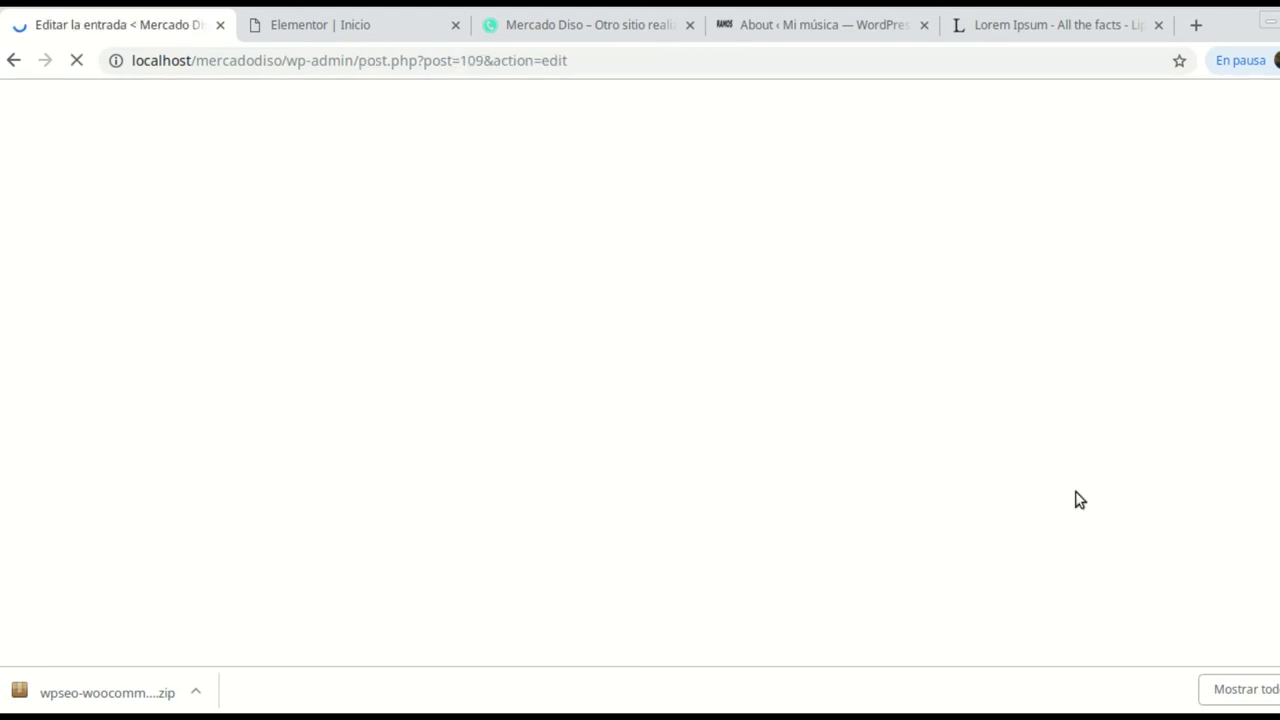
pyautogui.scroll(-1, 1200, 465)
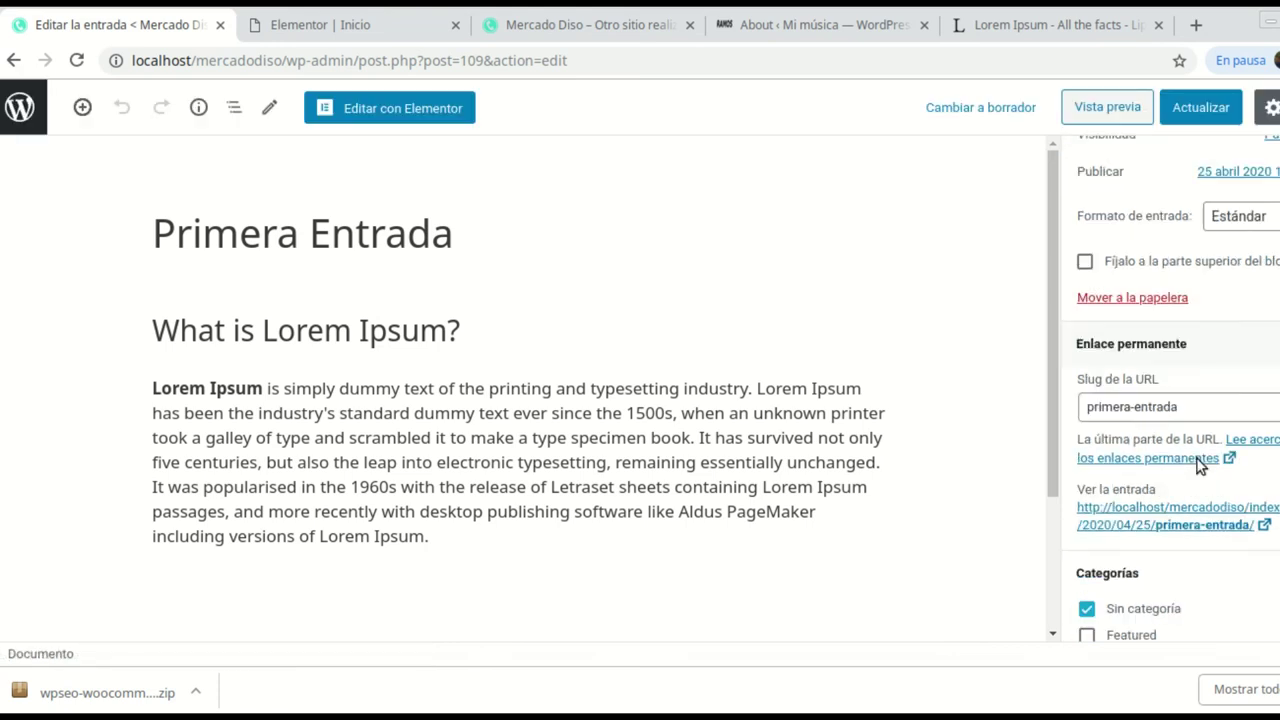
pyautogui.scroll(-2, 1198, 465)
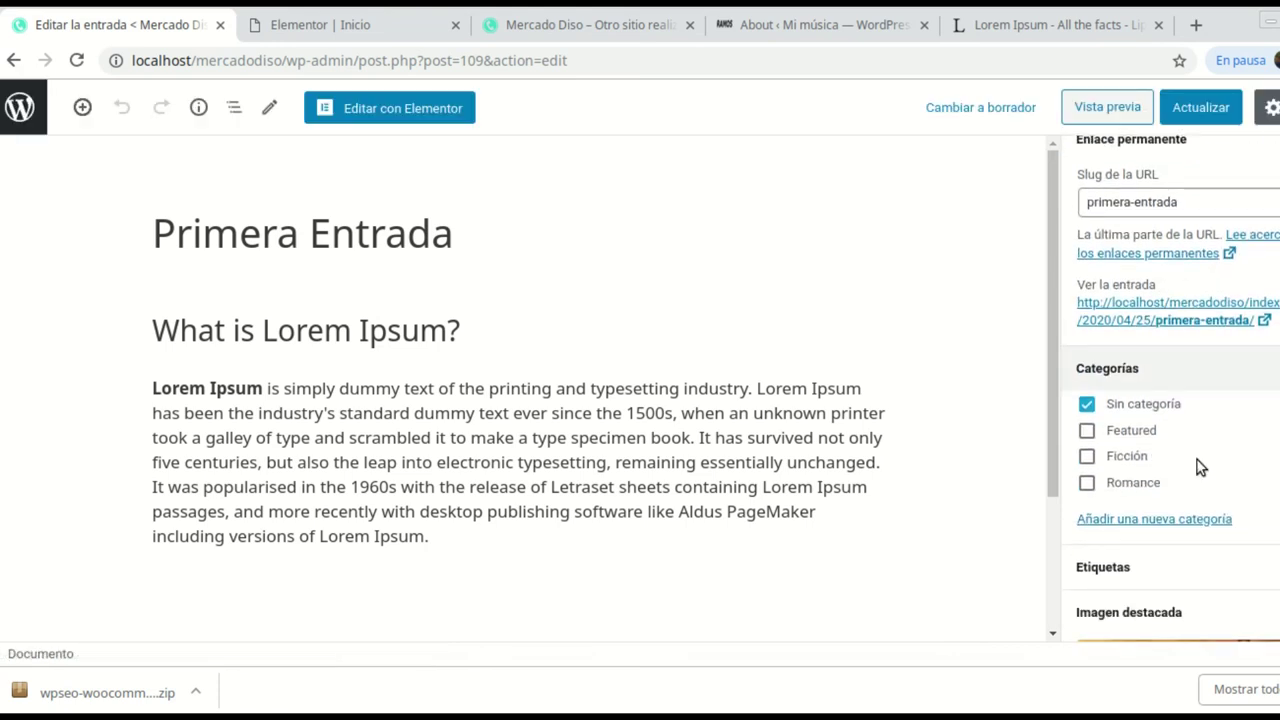
# - Replace Sin categoría with a new category named Motivación on the Primera Entrada post, update it and return to the posts list
pyautogui.click(1130, 520)
pyautogui.click(1137, 582)
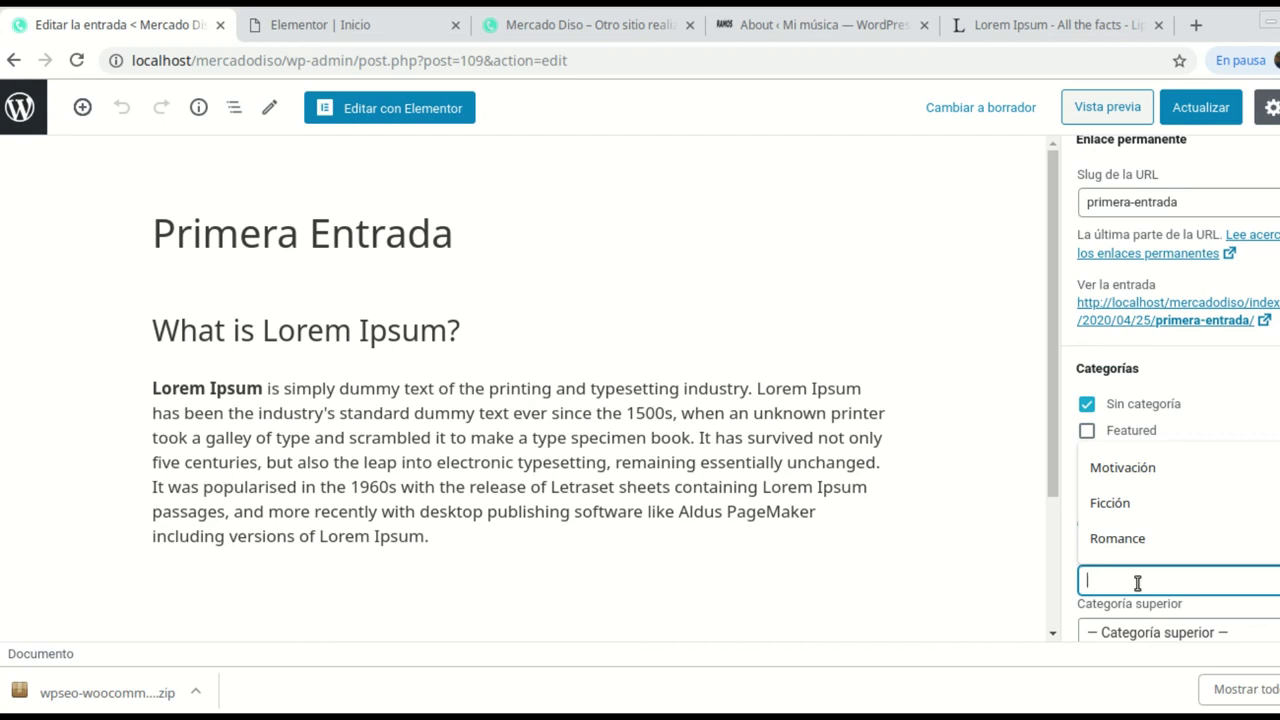
pyautogui.write('Motivación')
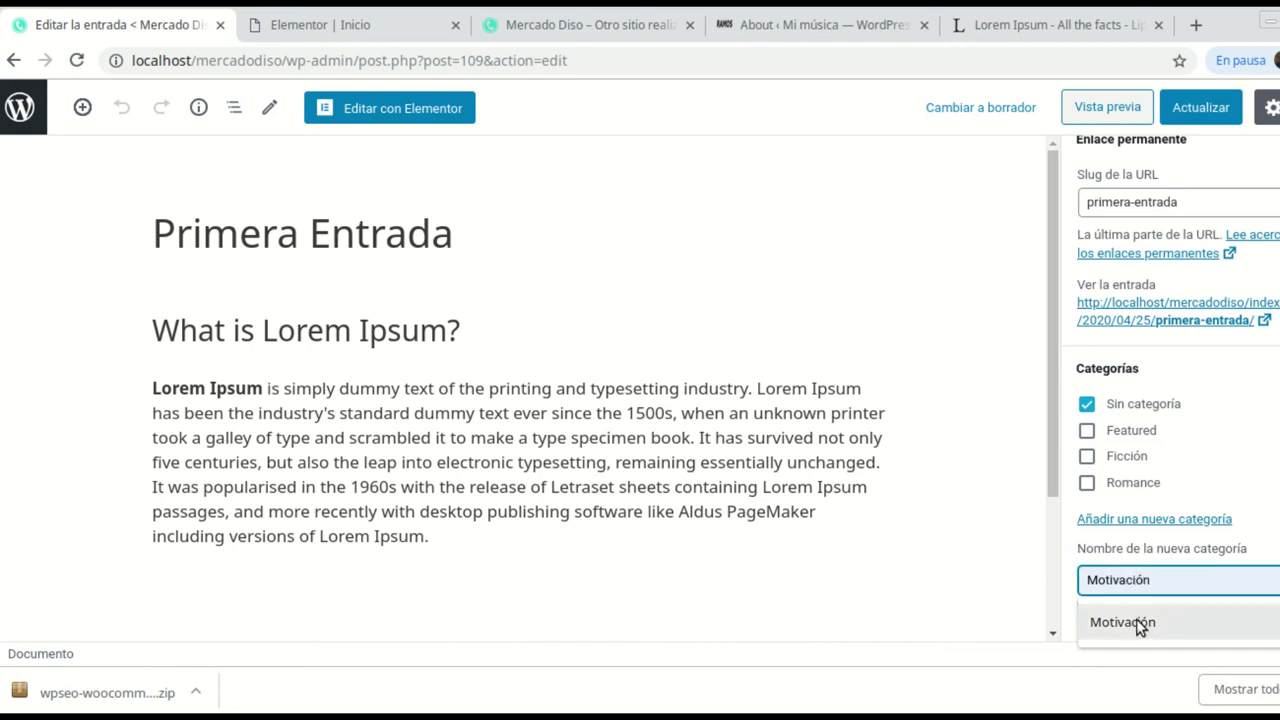
pyautogui.click(1140, 624)
pyautogui.scroll(-2, 1214, 598)
pyautogui.click(1196, 541)
pyautogui.click(1090, 250)
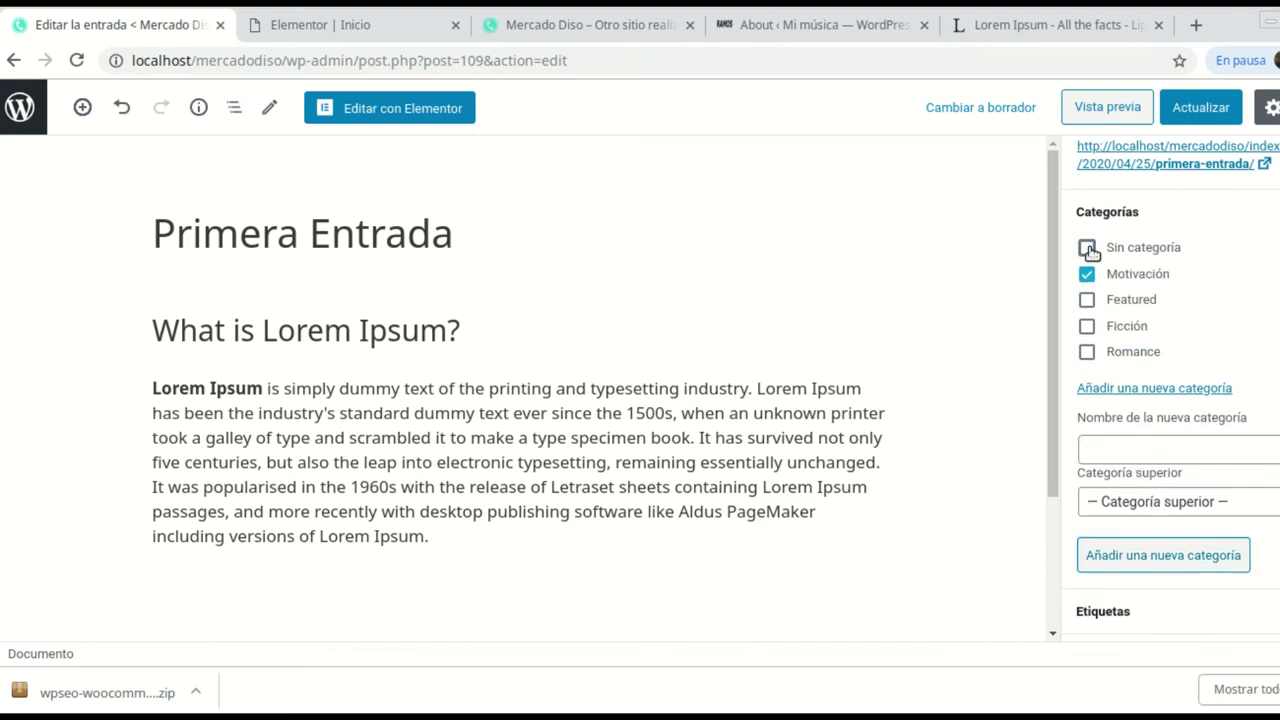
pyautogui.click(1208, 110)
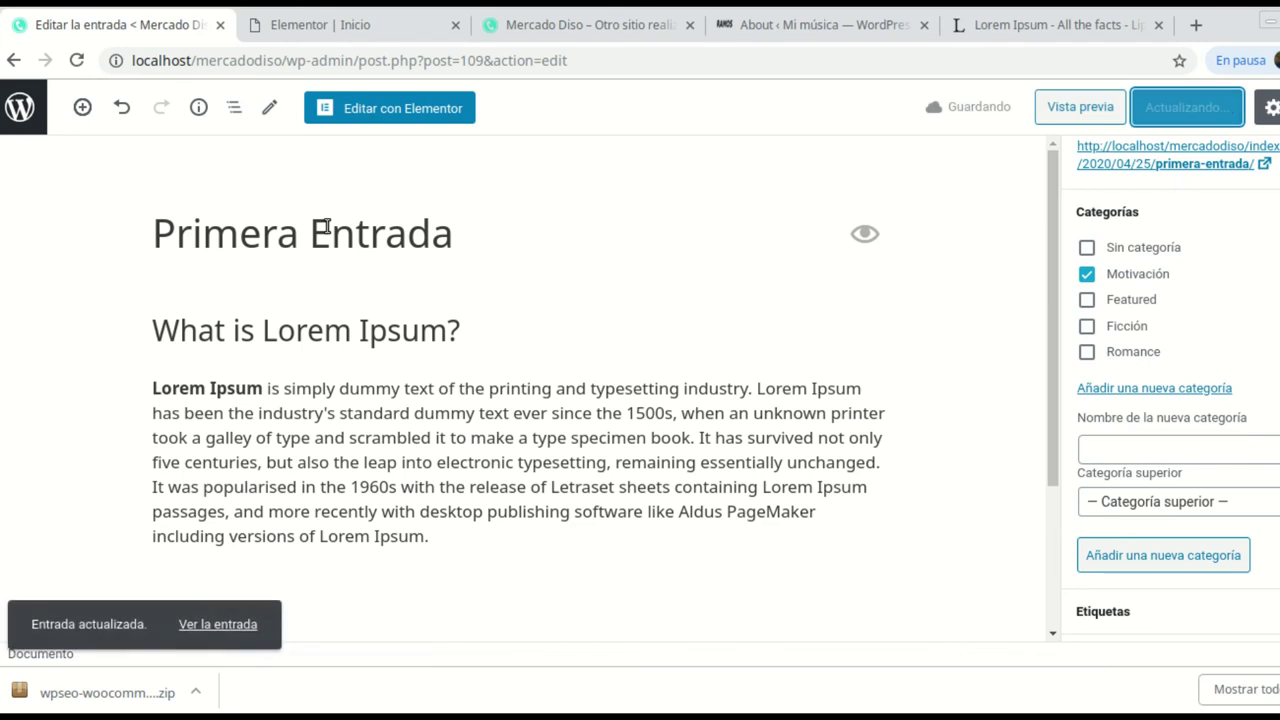
pyautogui.click(20, 107)
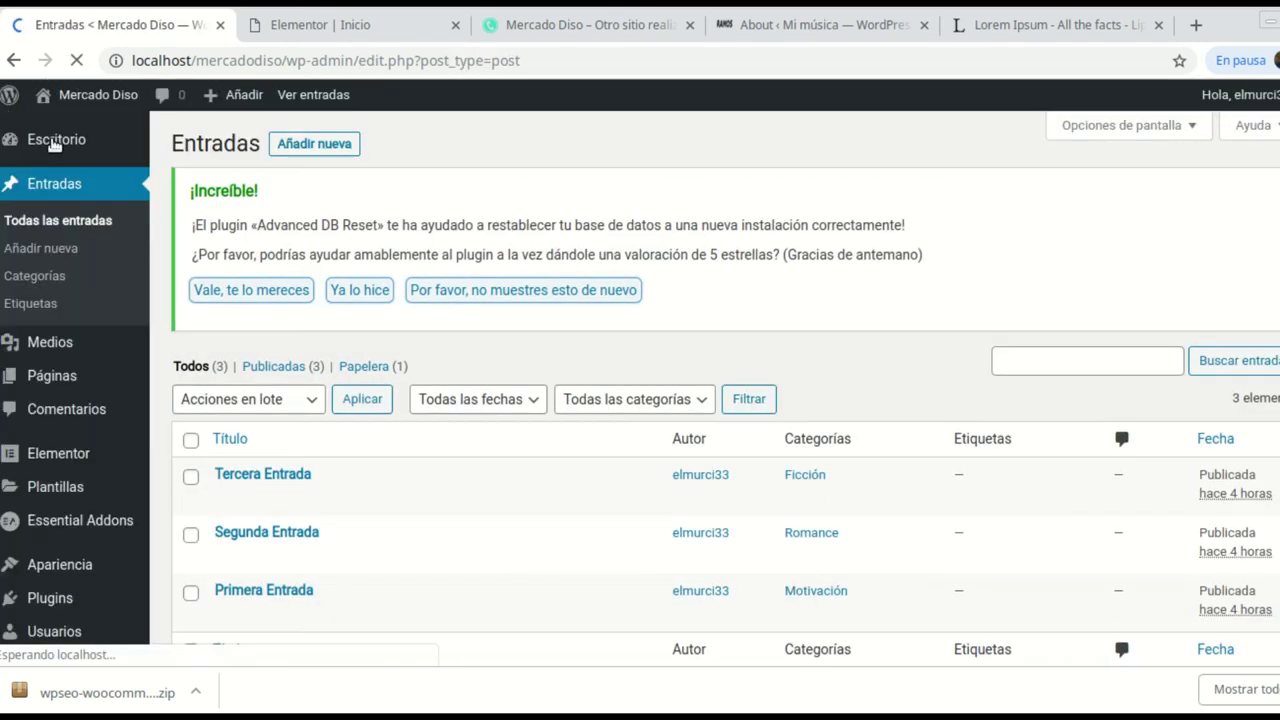
# - Switch to the Elementor homepage editor, reload it and bring the post cards into view
pyautogui.click(296, 26)
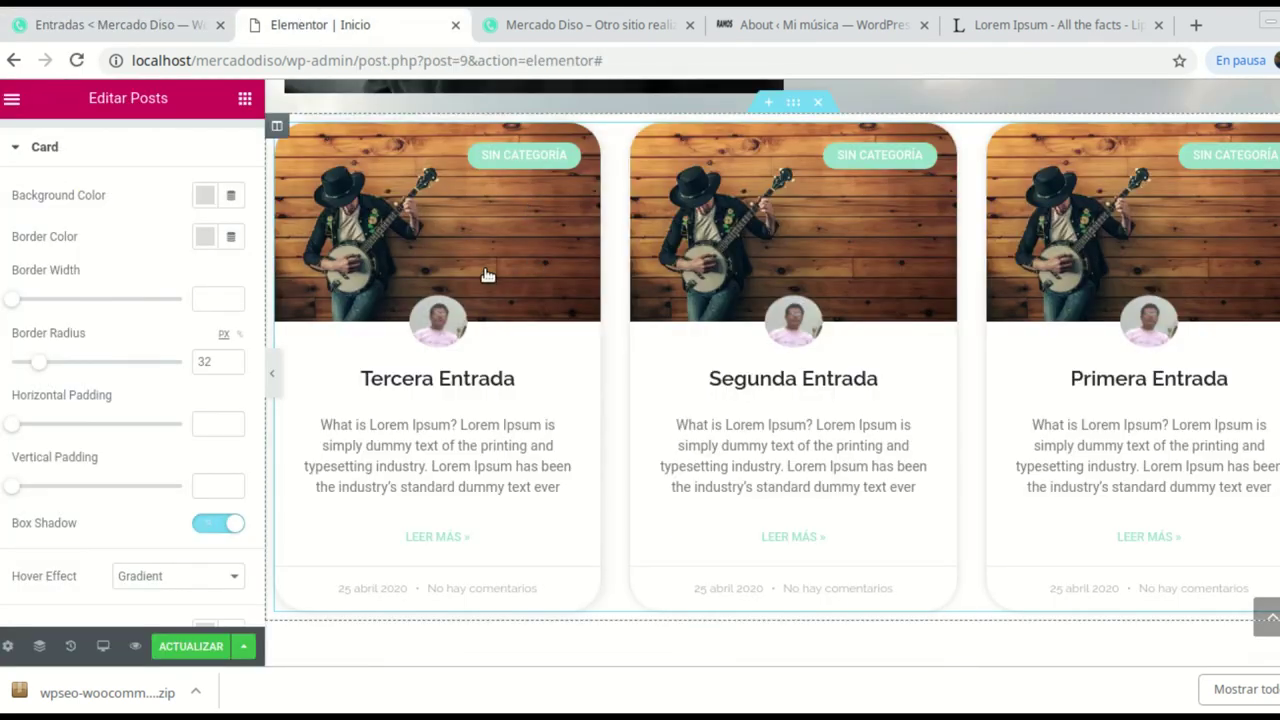
pyautogui.click(76, 62)
pyautogui.click(792, 204)
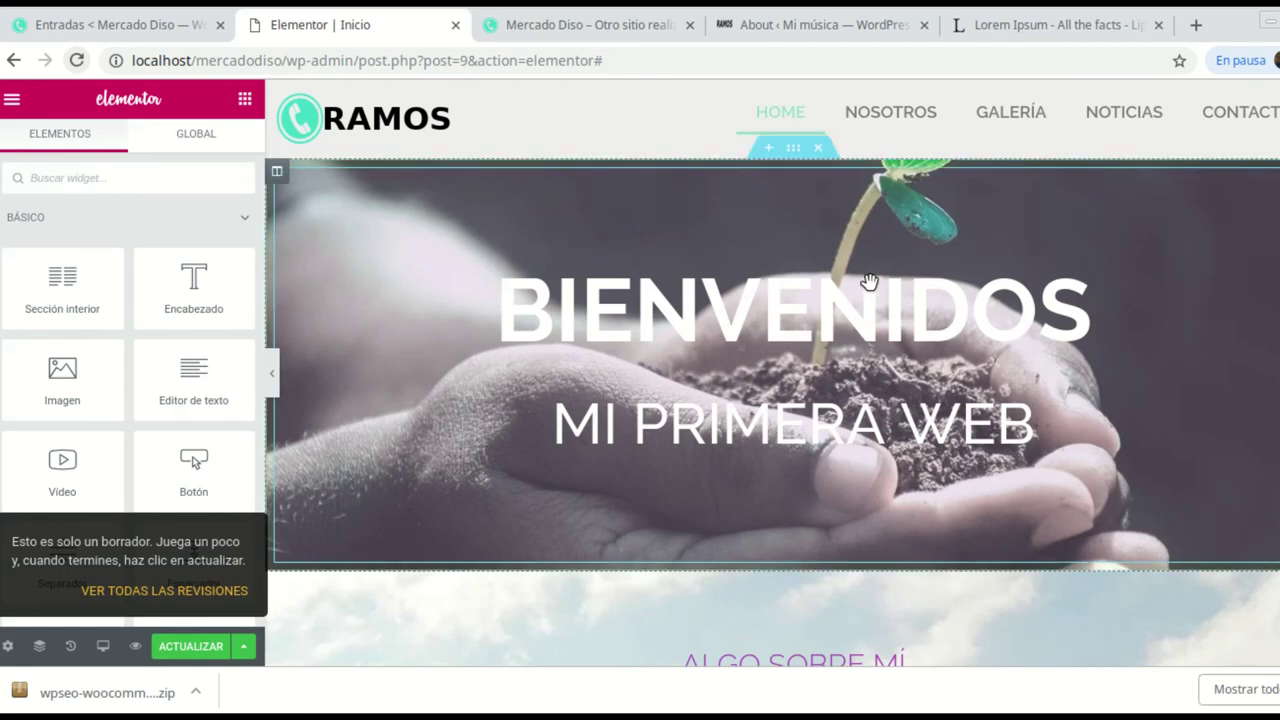
pyautogui.scroll(-3, 768, 325)
pyautogui.scroll(-8, 768, 325)
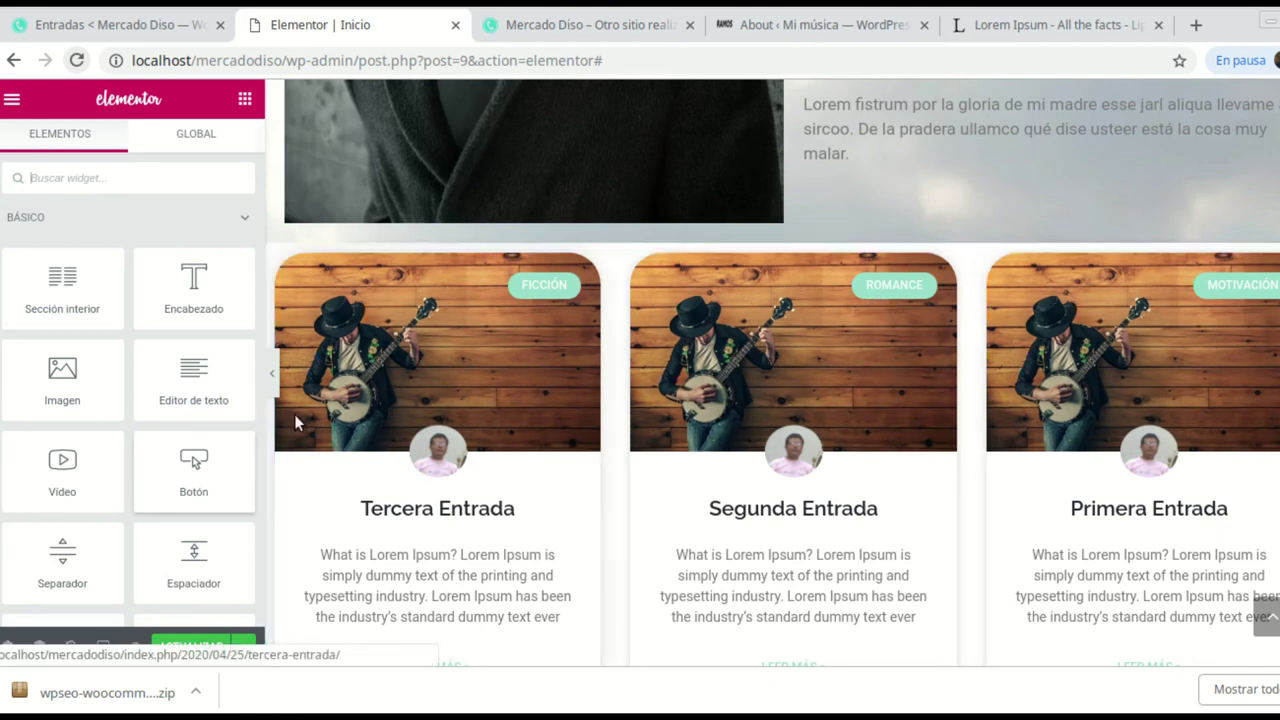
# - Select the Posts widget for editing and open its Image style settings at the Badge options
pyautogui.click(507, 416)
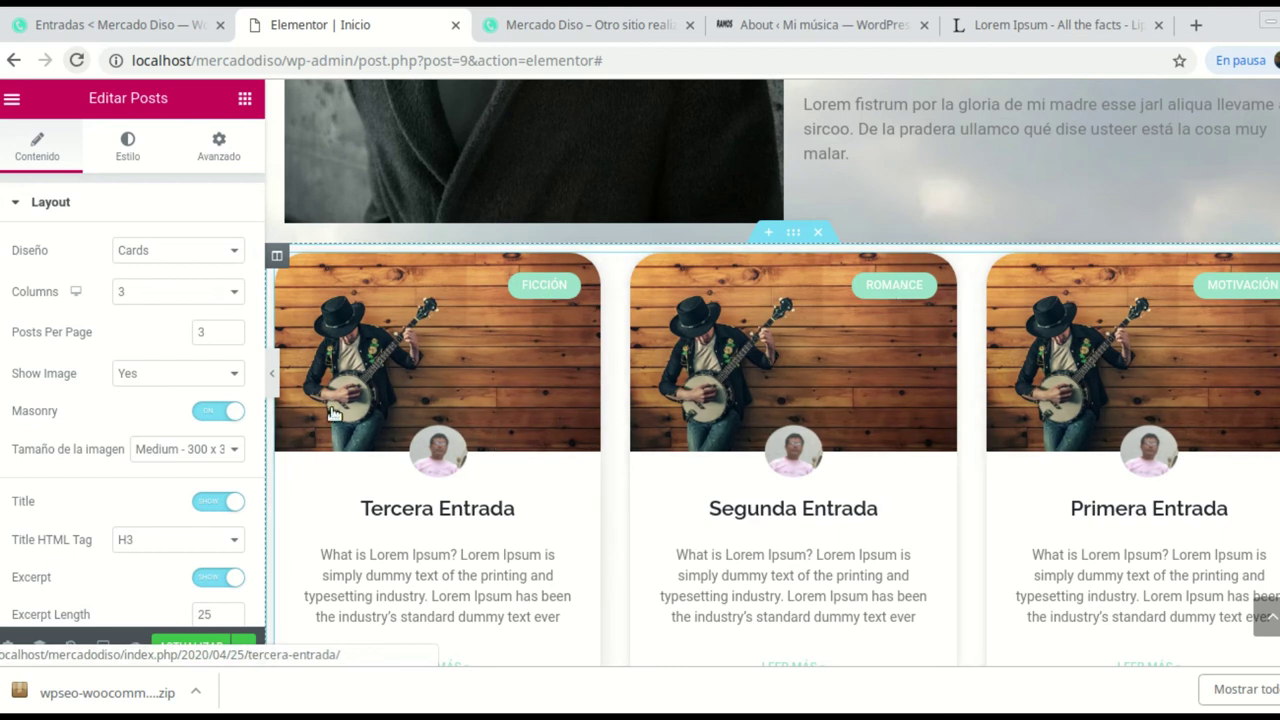
pyautogui.scroll(-1, 198, 476)
pyautogui.scroll(1, 647, 308)
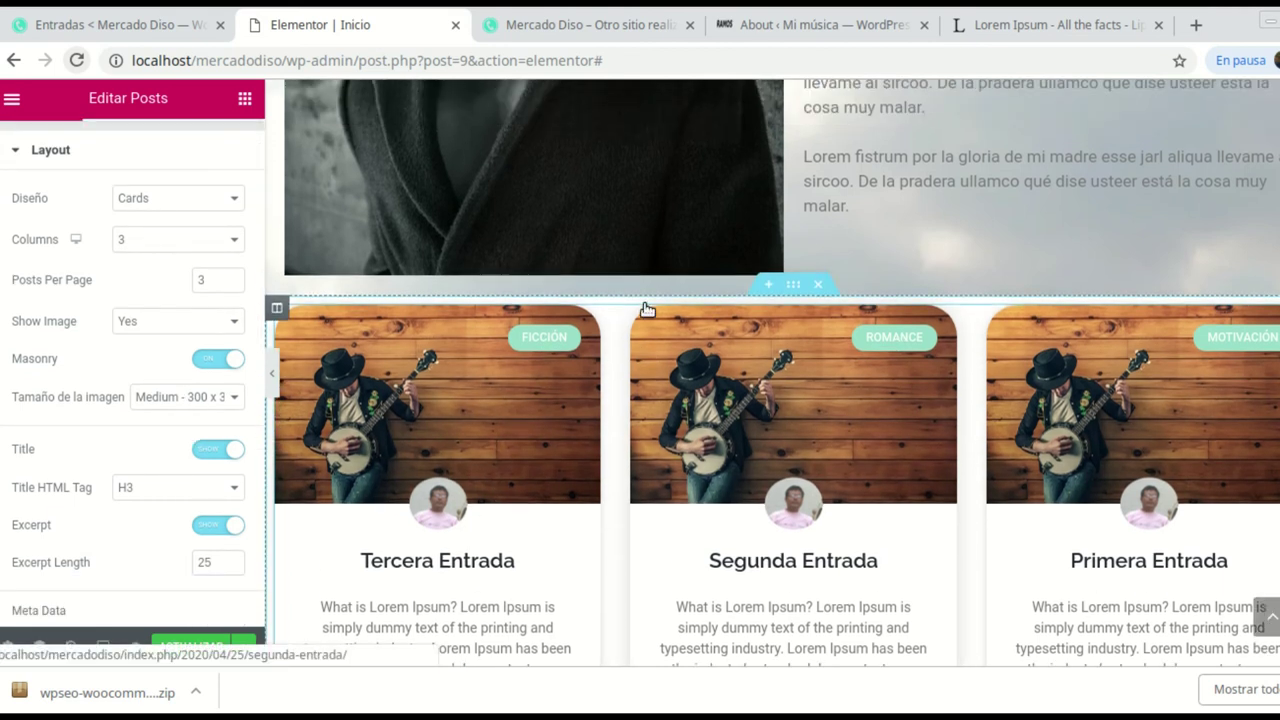
pyautogui.scroll(-4, 645, 320)
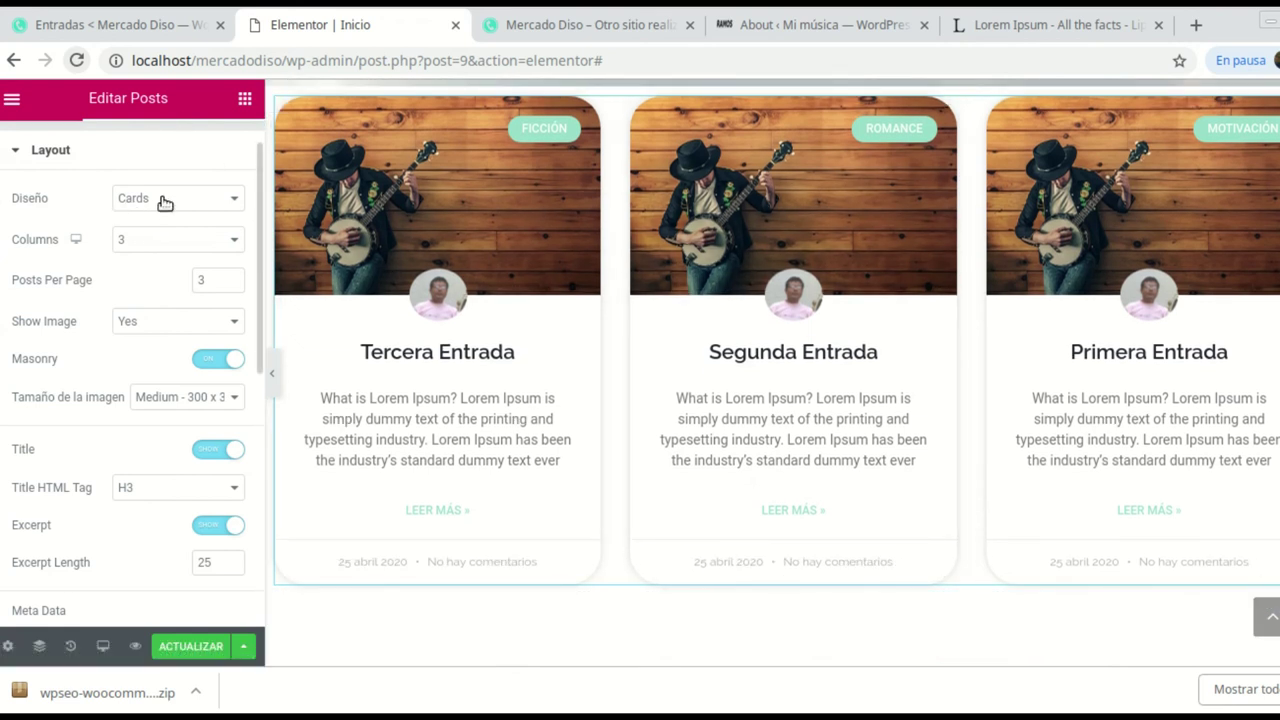
pyautogui.scroll(1, 160, 198)
pyautogui.click(123, 148)
pyautogui.scroll(-1, 93, 388)
pyautogui.scroll(-1, 93, 388)
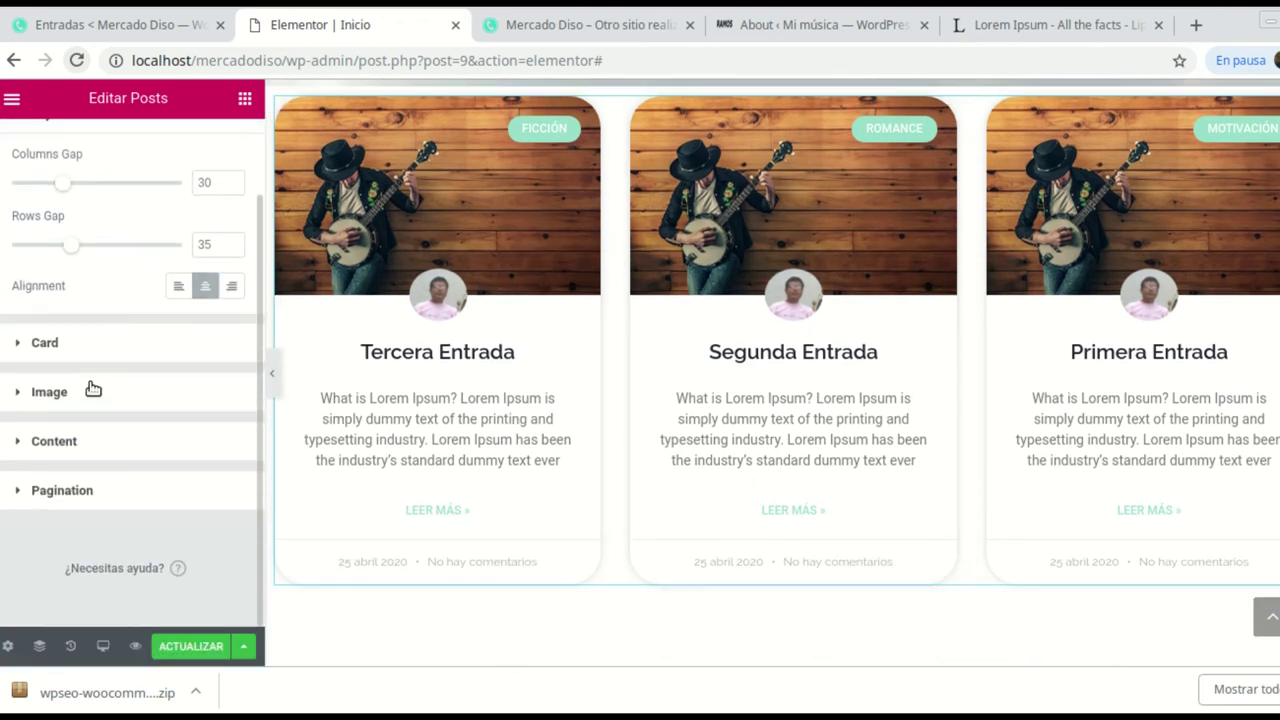
pyautogui.click(37, 395)
pyautogui.scroll(-3, 94, 420)
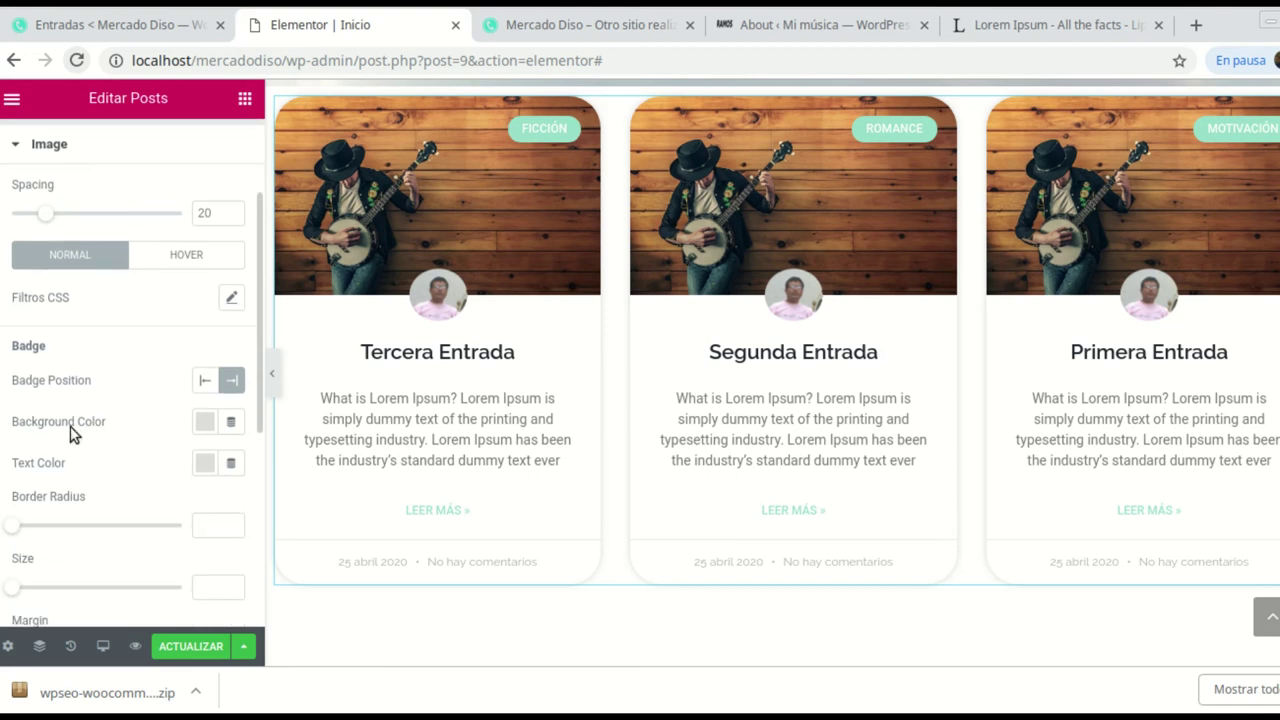
pyautogui.scroll(-1, 118, 494)
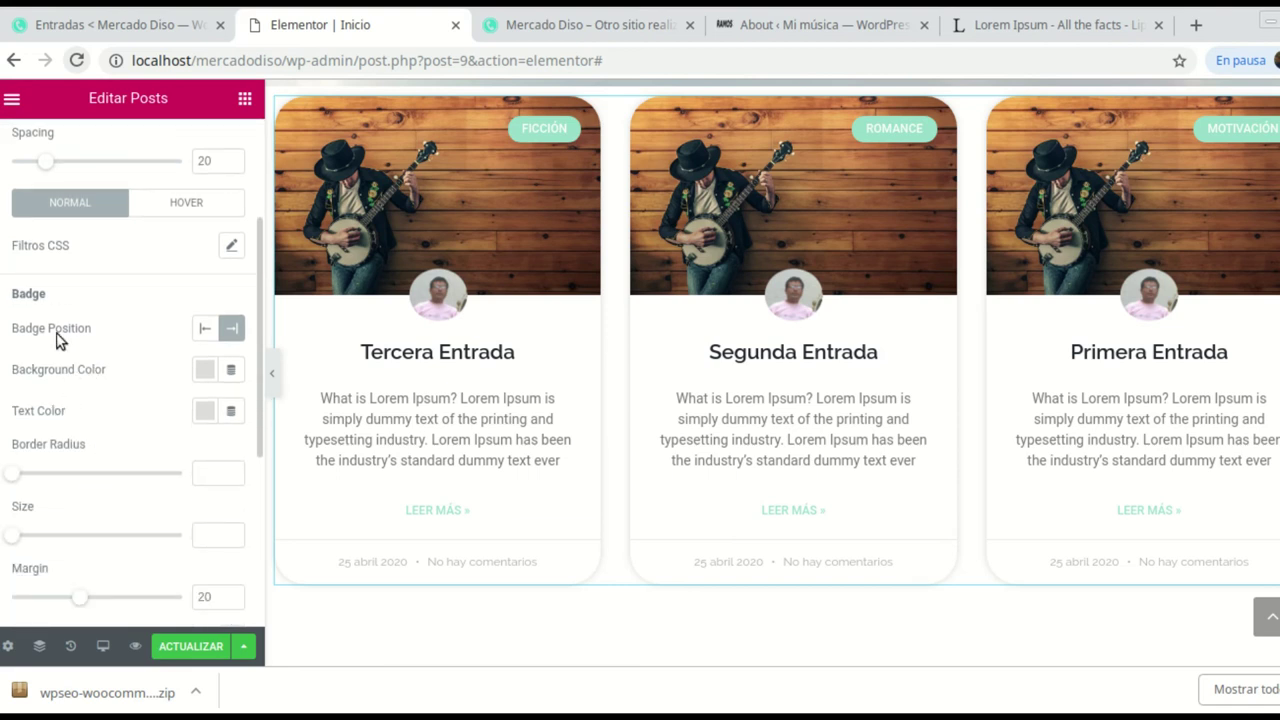
# - Try the Left badge position on the post cards and restore it to Right
pyautogui.click(210, 330)
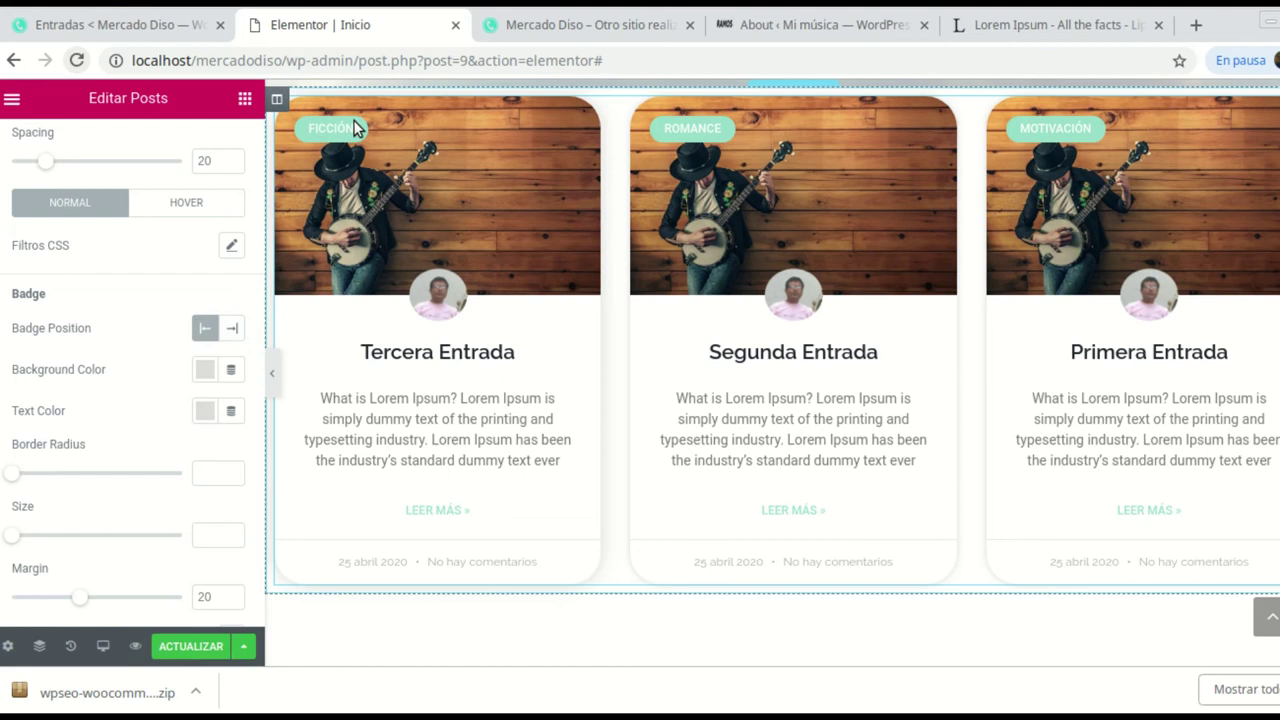
pyautogui.click(231, 336)
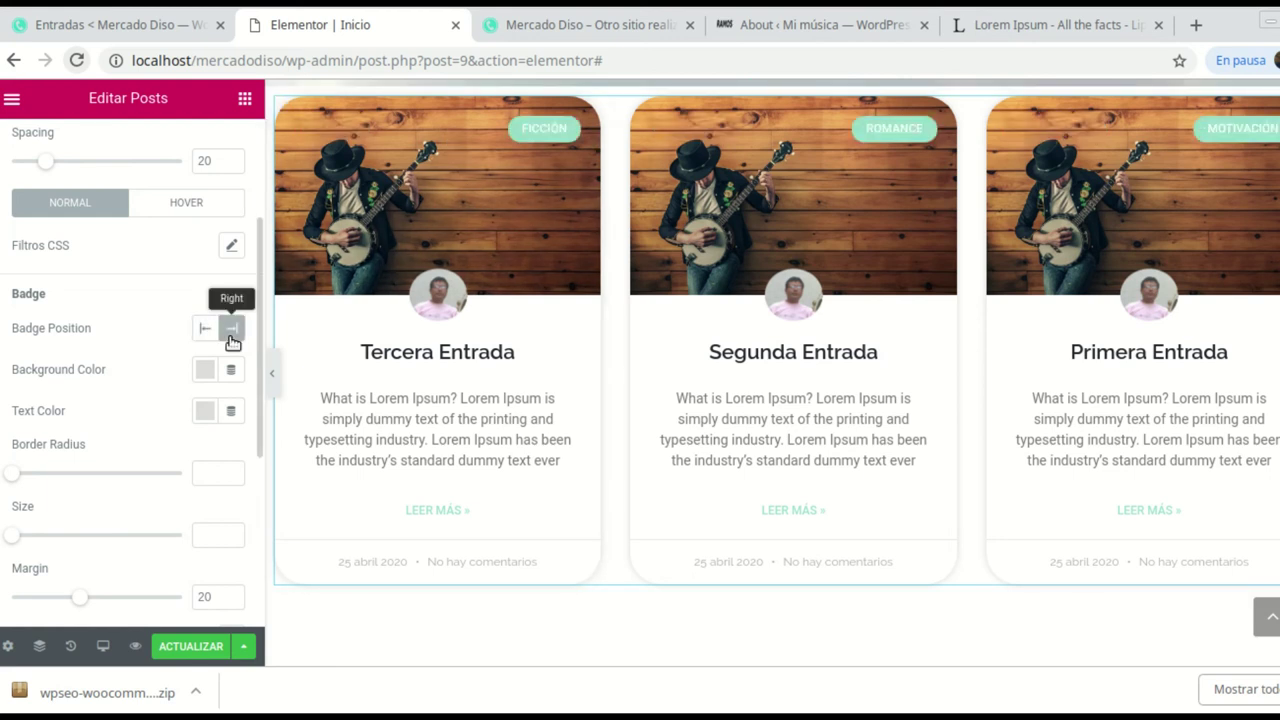
# - Set the badge background color to black after trying red #D85555 and white #FFFFFF
pyautogui.click(204, 371)
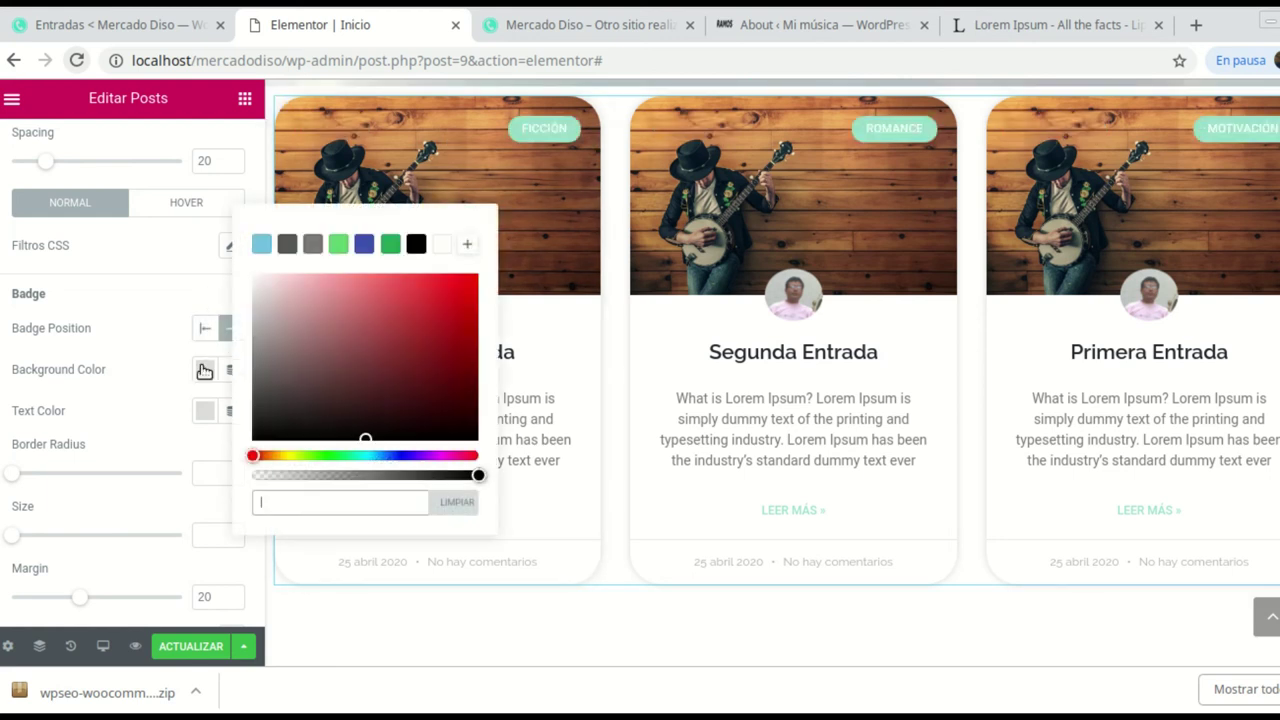
pyautogui.click(390, 300)
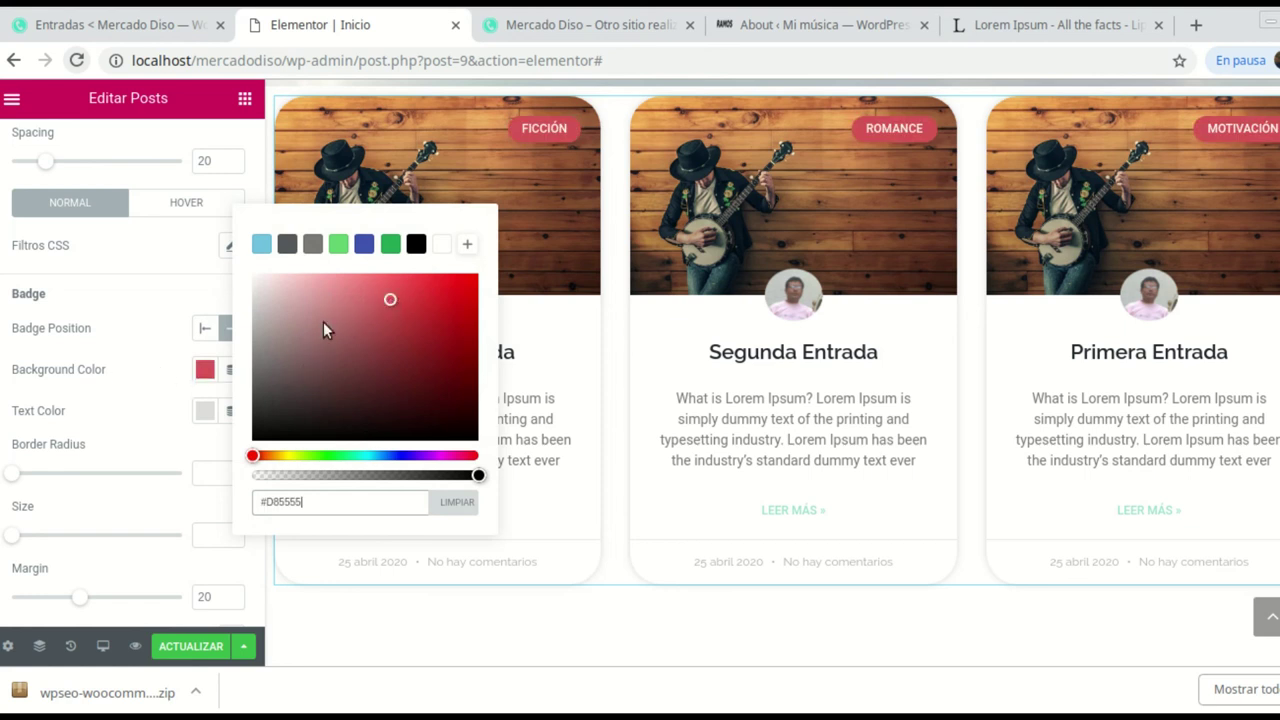
pyautogui.click(444, 246)
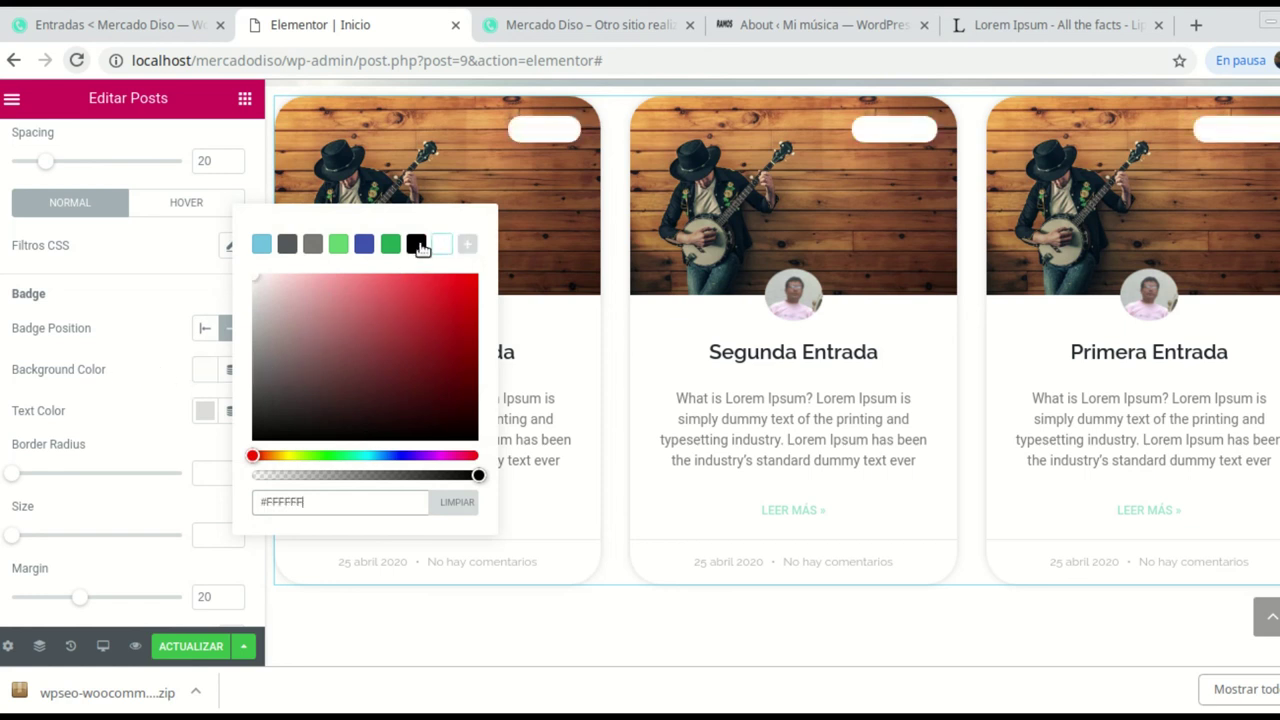
pyautogui.click(418, 246)
pyautogui.click(143, 283)
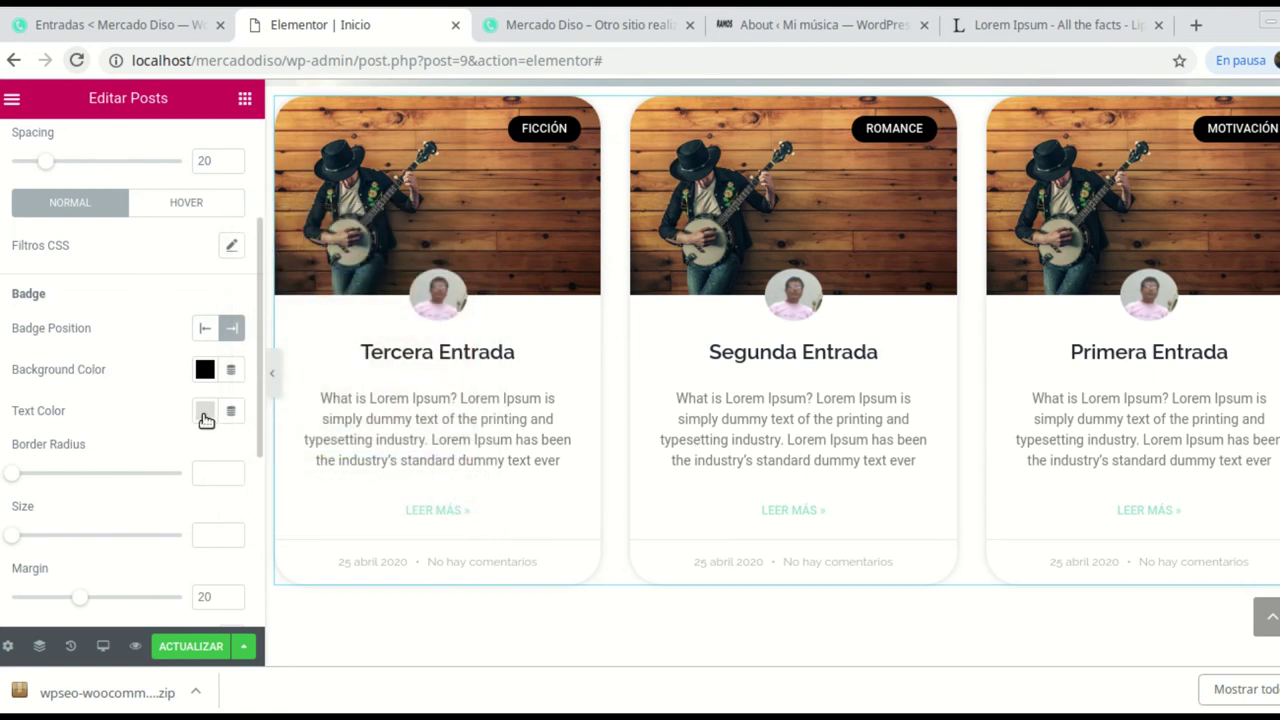
pyautogui.scroll(-2, 190, 420)
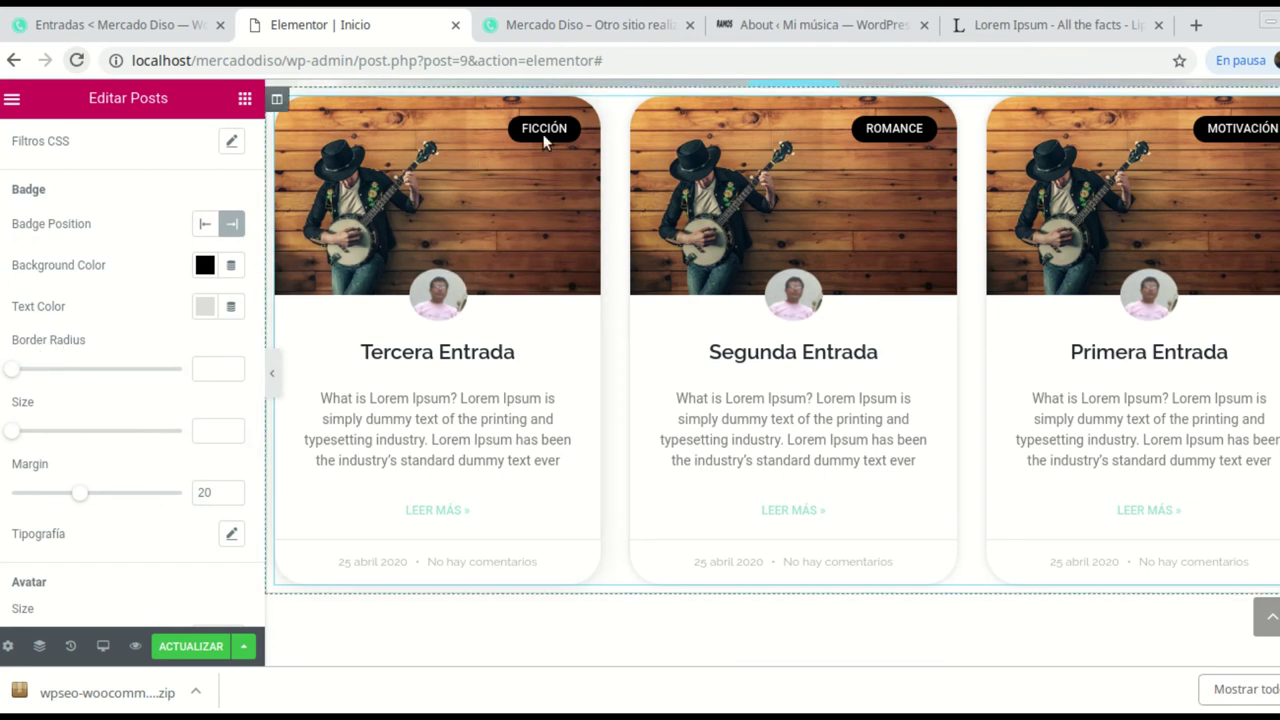
pyautogui.scroll(-3, 128, 500)
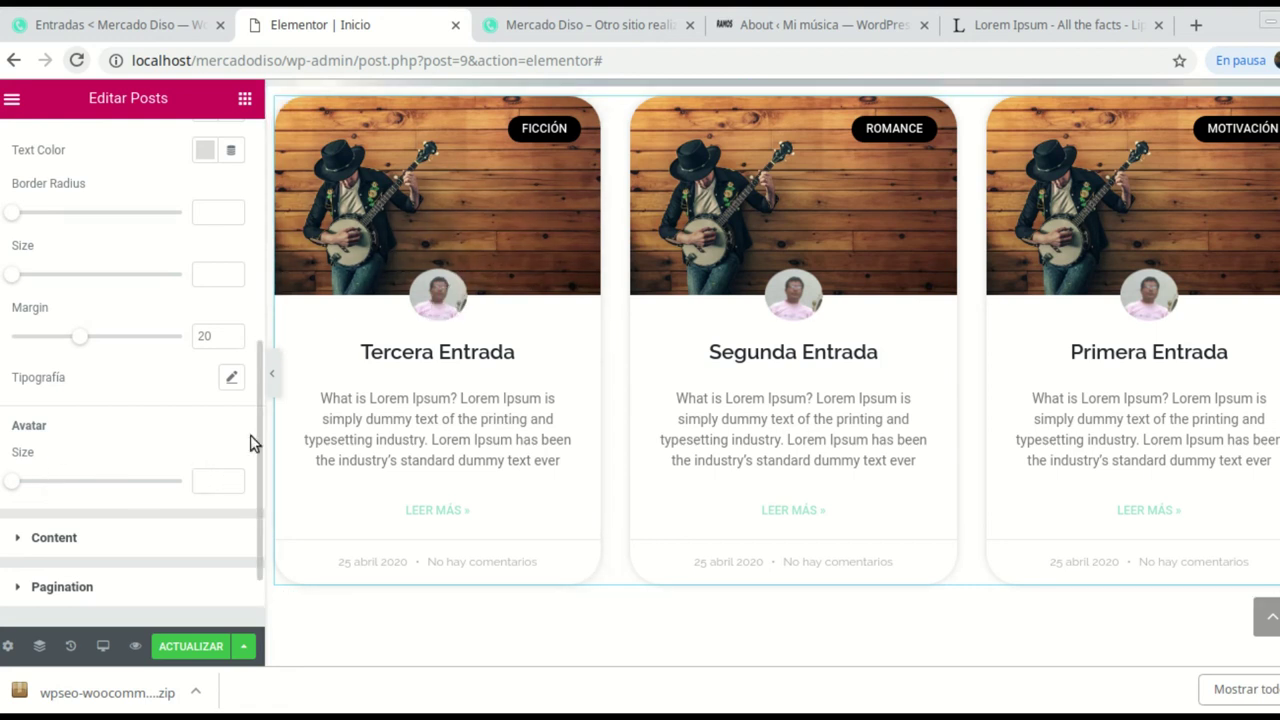
pyautogui.scroll(-2, 117, 452)
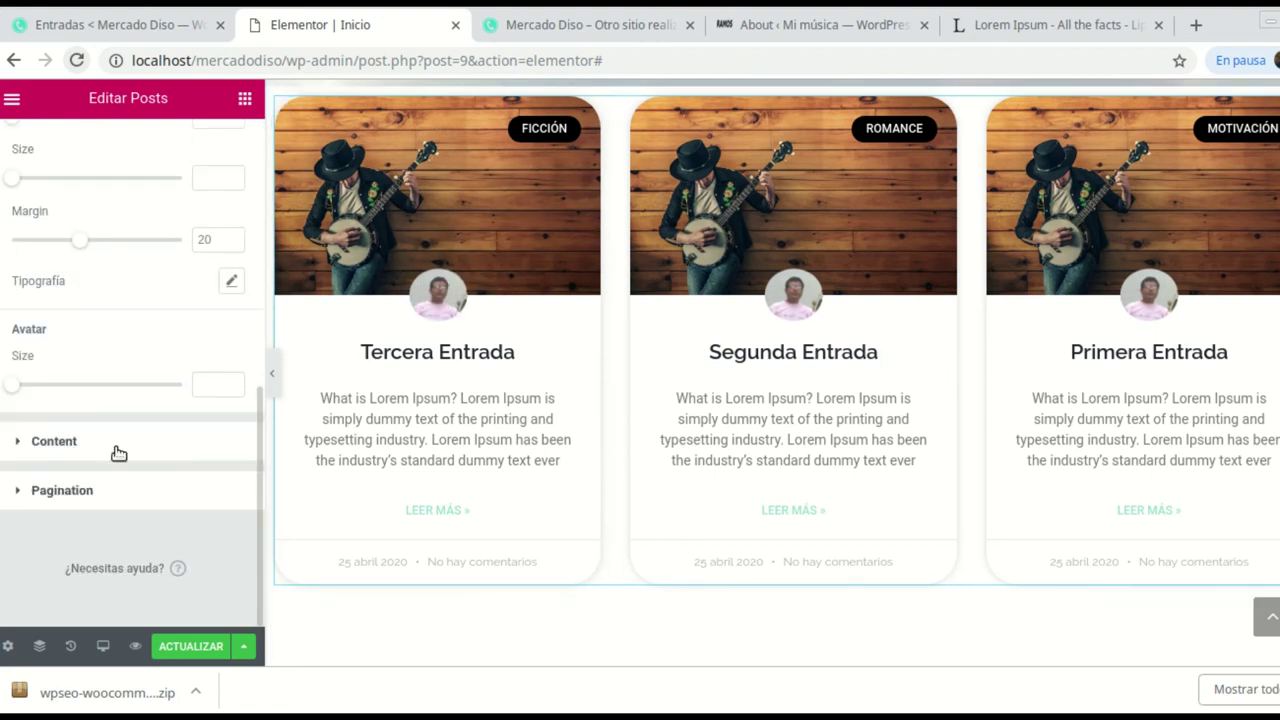
pyautogui.scroll(2, 126, 440)
pyautogui.scroll(-1, 126, 434)
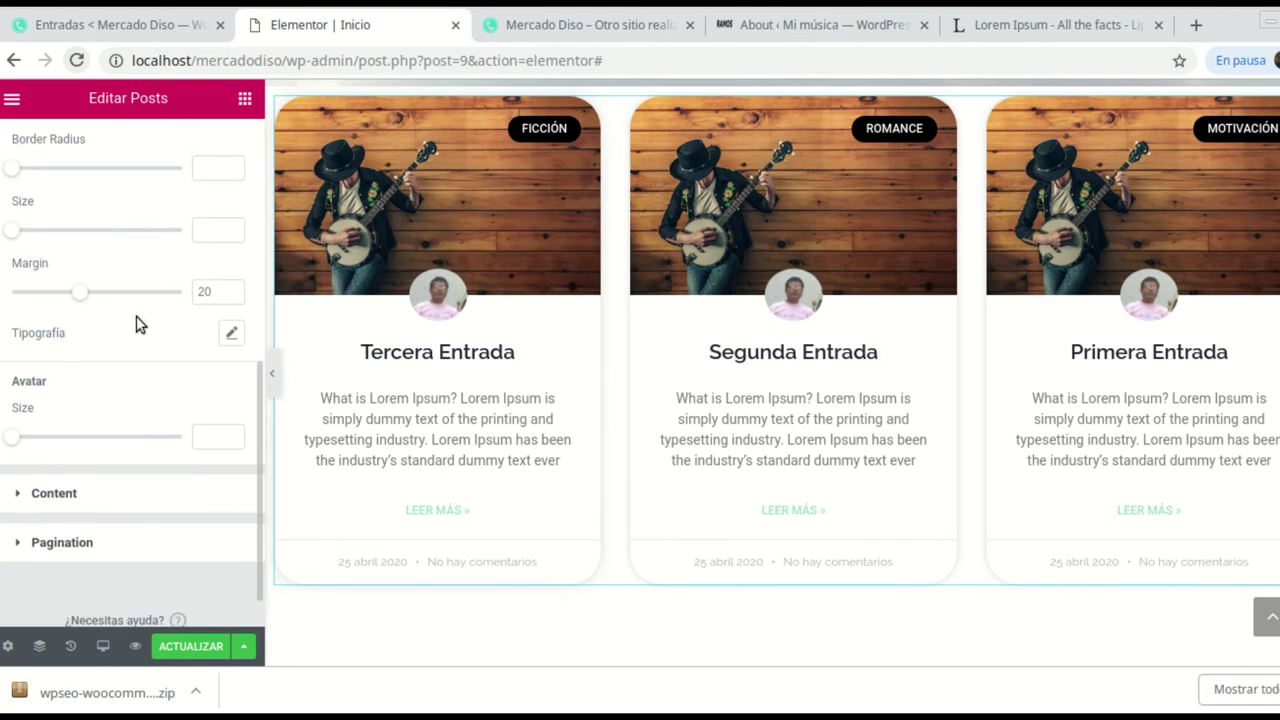
# - Examine the Posts widget's content options, covering its Layout and Query settings
pyautogui.scroll(6, 127, 300)
pyautogui.scroll(3, 126, 288)
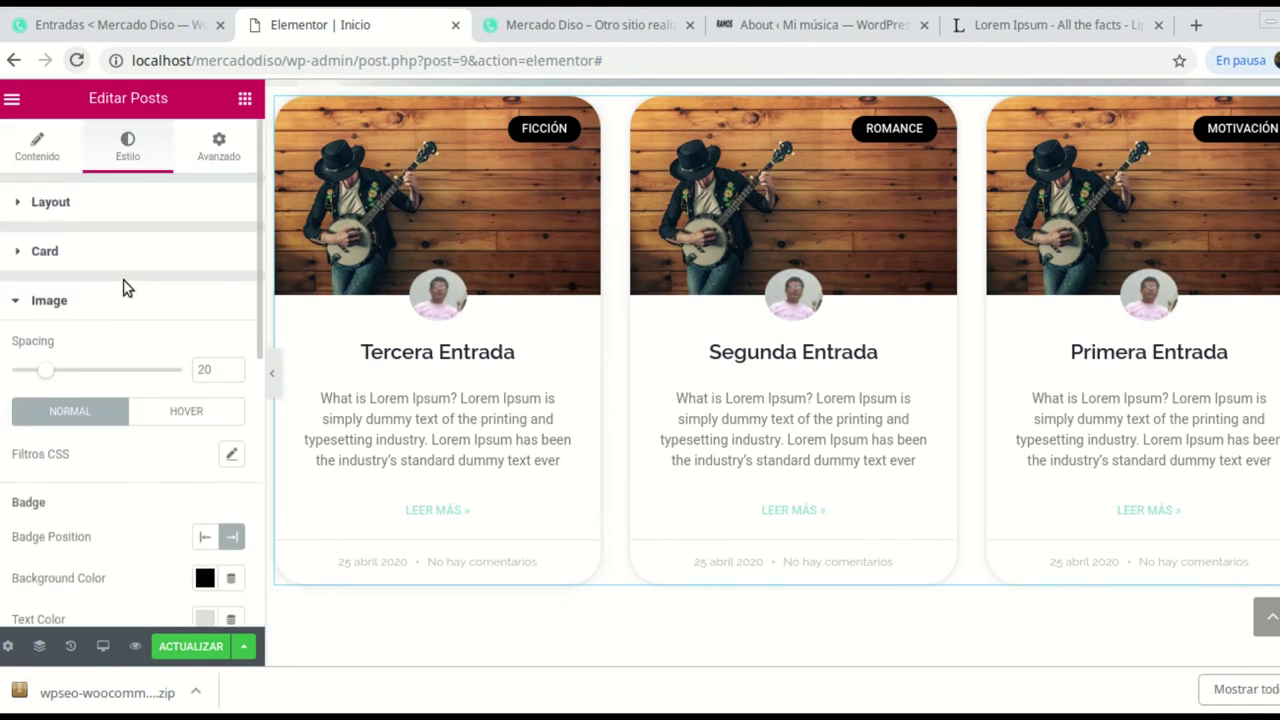
pyautogui.click(38, 152)
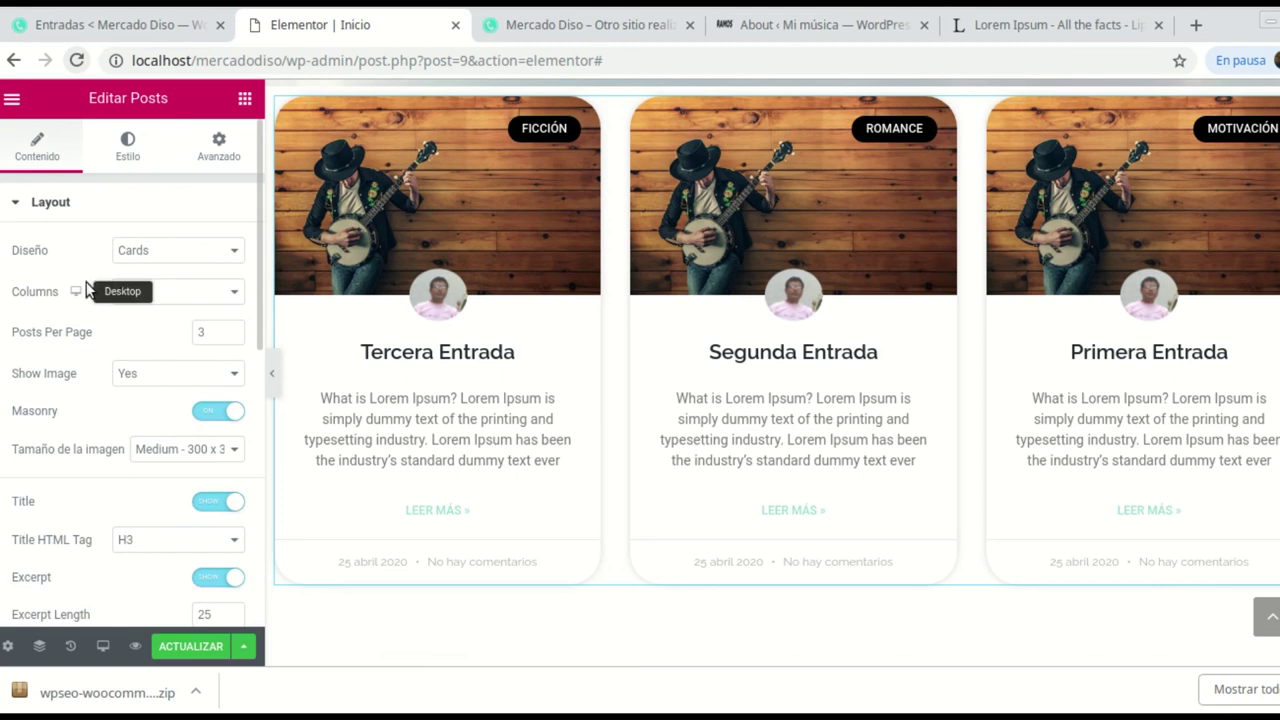
pyautogui.scroll(-4, 51, 380)
pyautogui.scroll(-3, 57, 390)
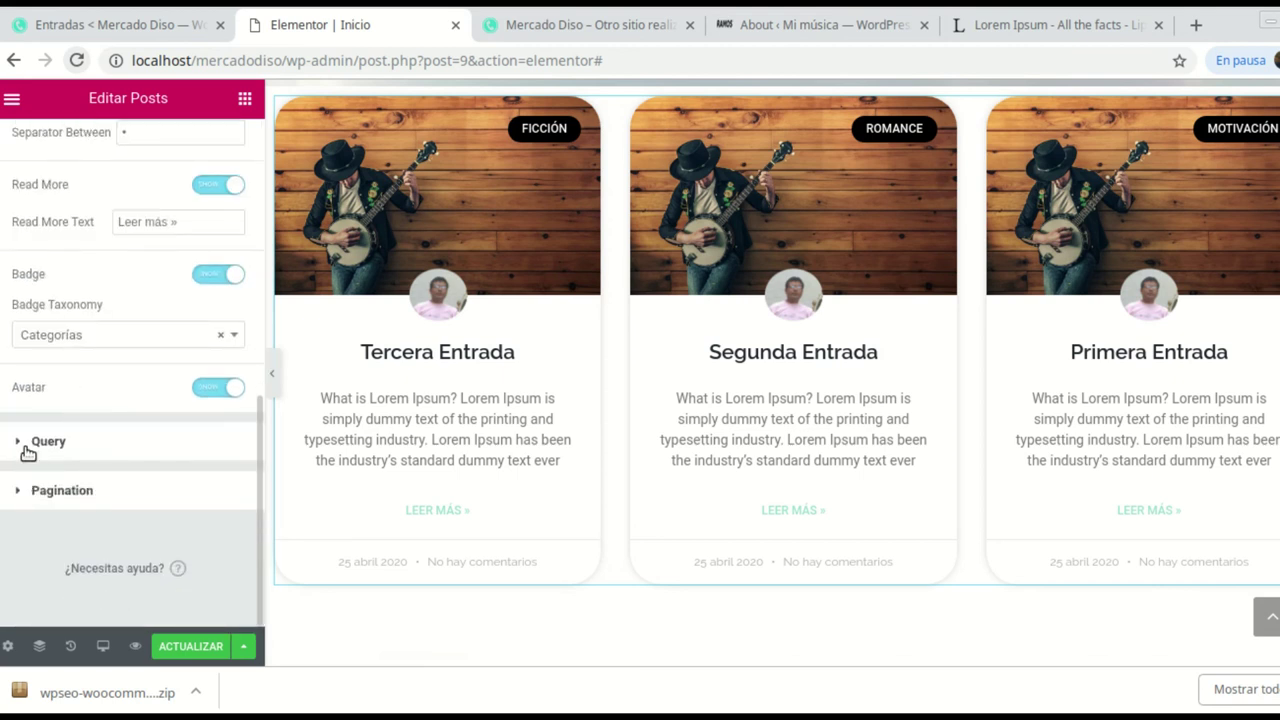
pyautogui.click(45, 442)
pyautogui.scroll(-3, 132, 403)
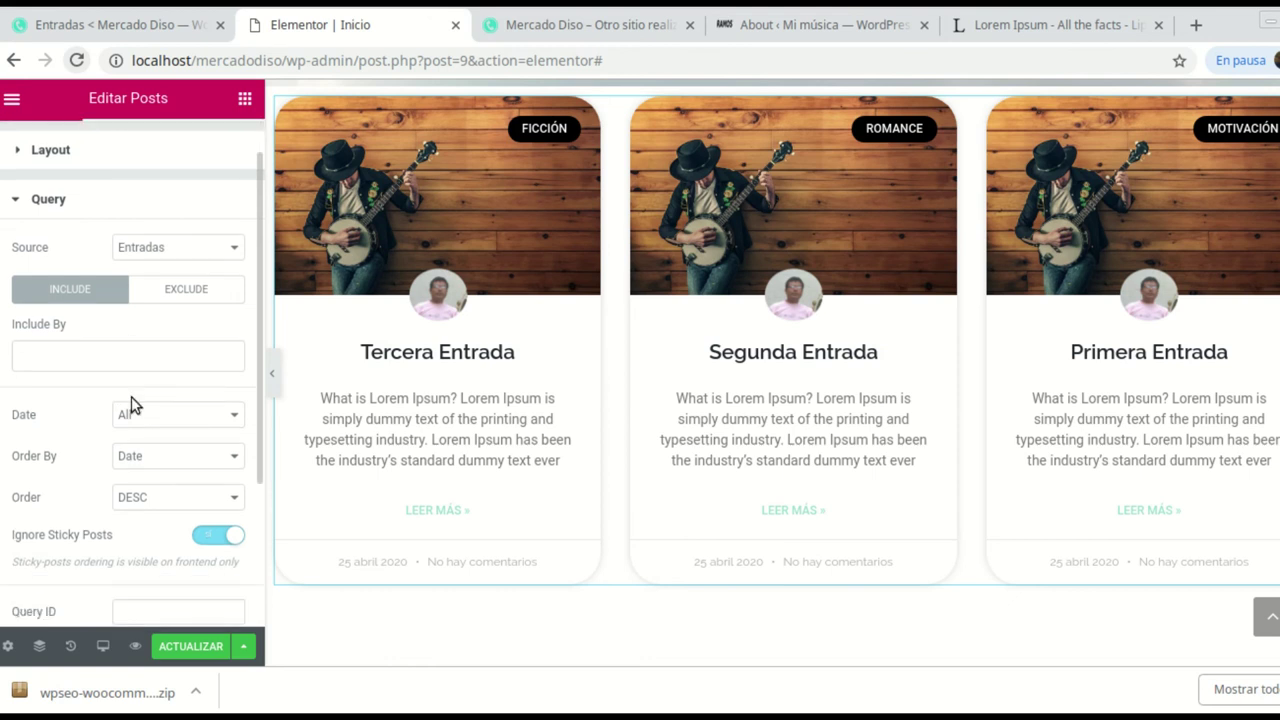
pyautogui.scroll(2, 131, 400)
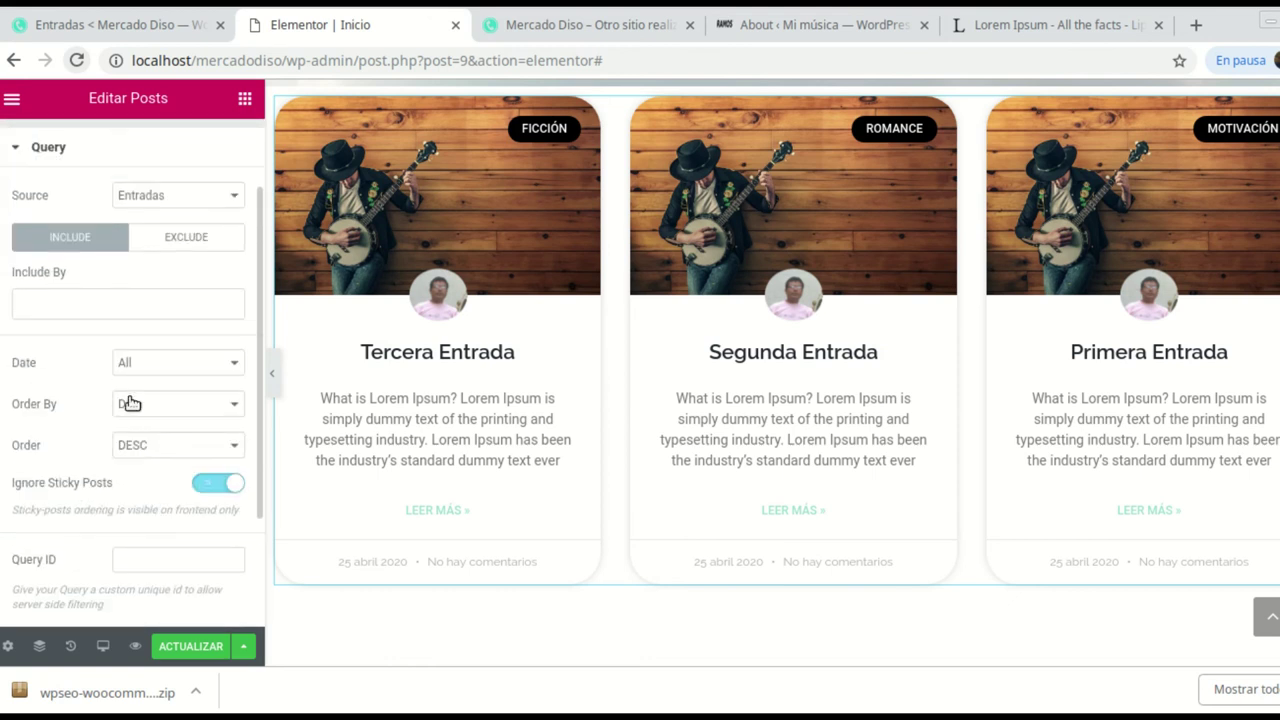
pyautogui.scroll(2, 131, 403)
pyautogui.click(28, 203)
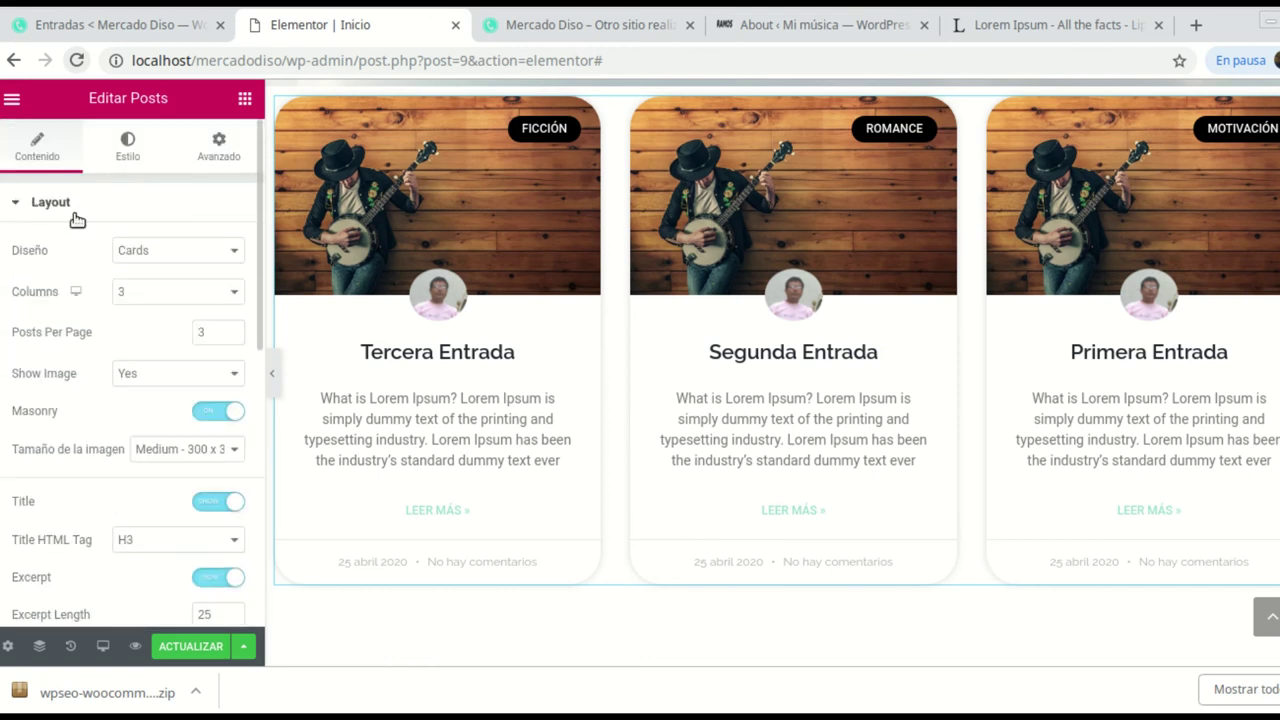
pyautogui.scroll(-7, 138, 362)
pyautogui.scroll(-3, 140, 365)
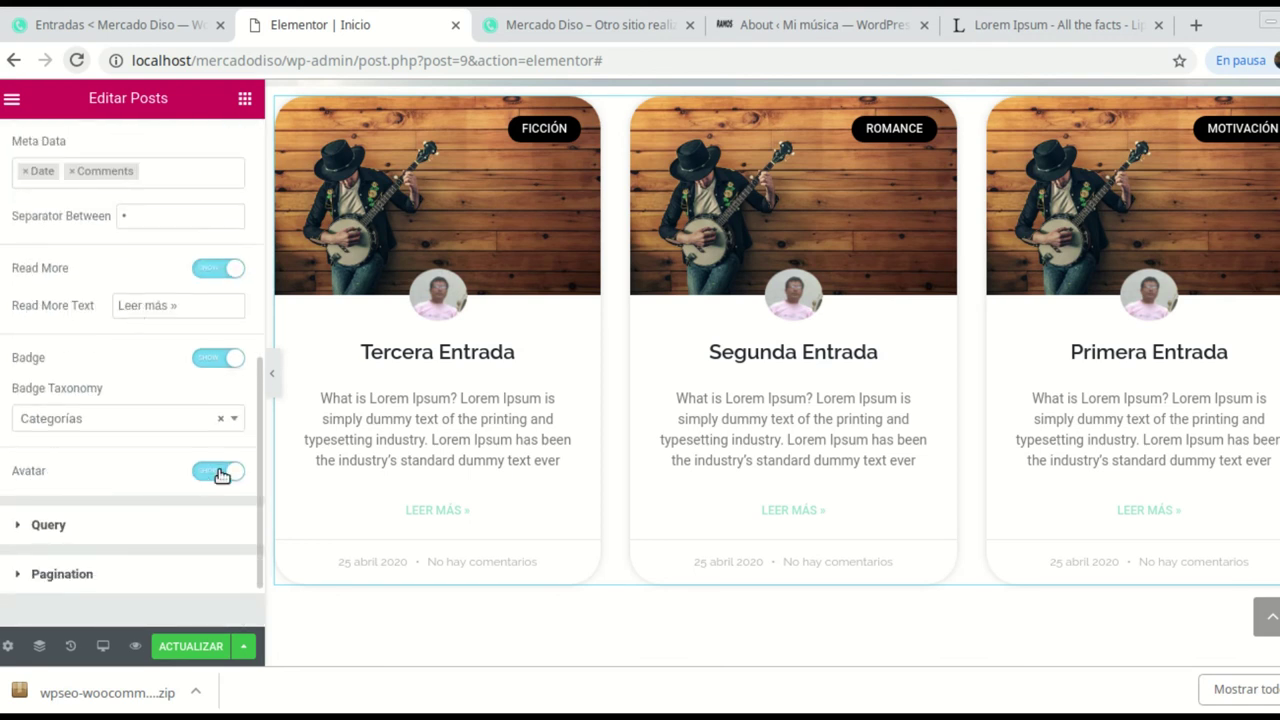
pyautogui.scroll(5, 159, 337)
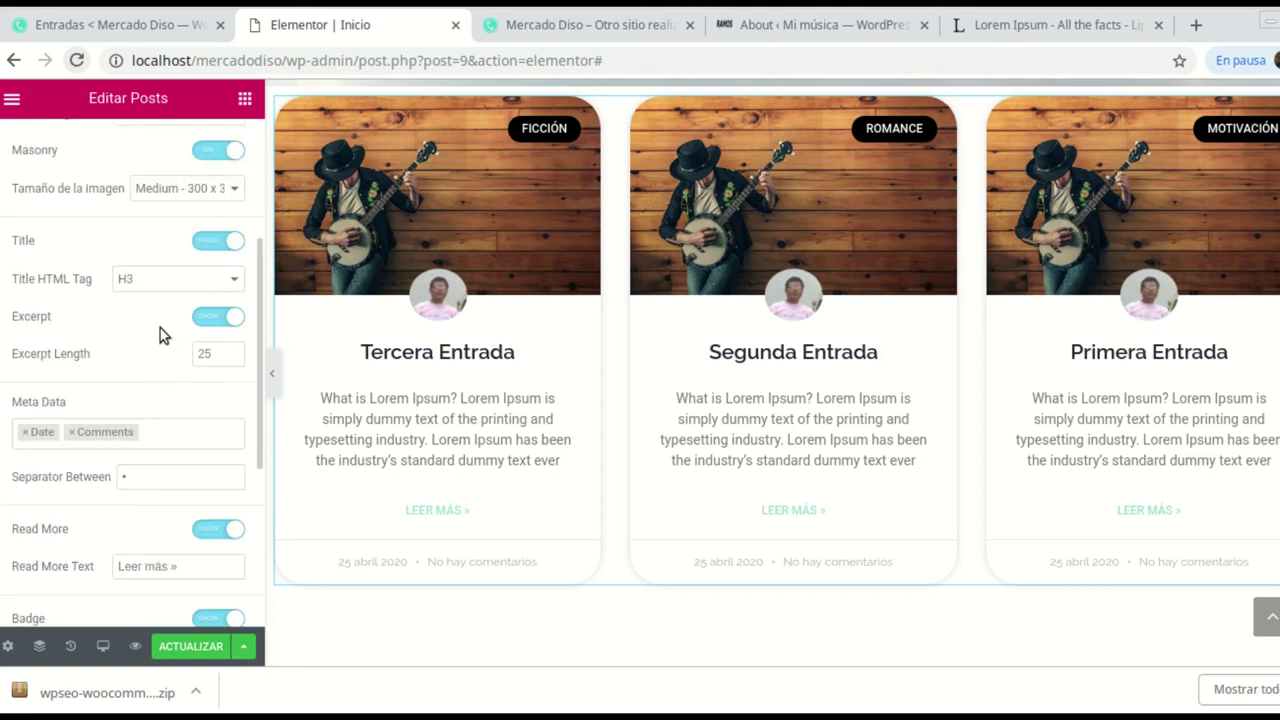
# - Set the title color of the post cards to green #23A455 in the Content style settings
pyautogui.click(135, 150)
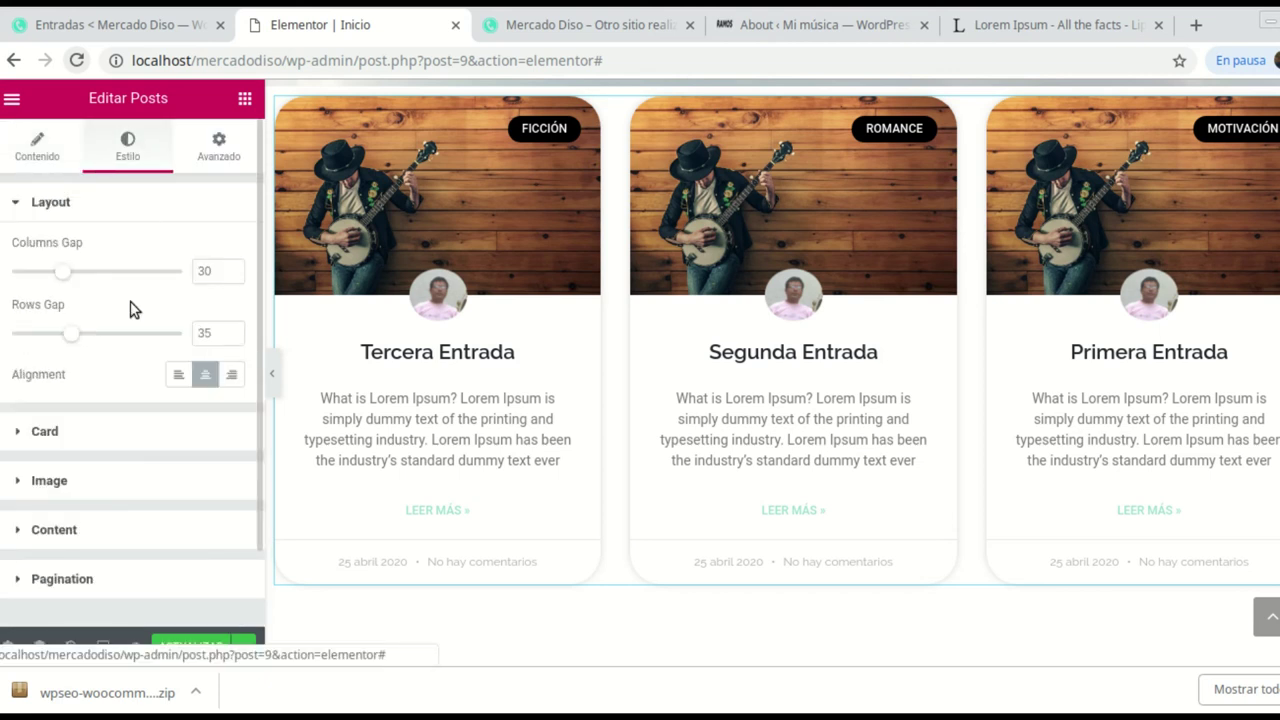
pyautogui.scroll(-2, 130, 310)
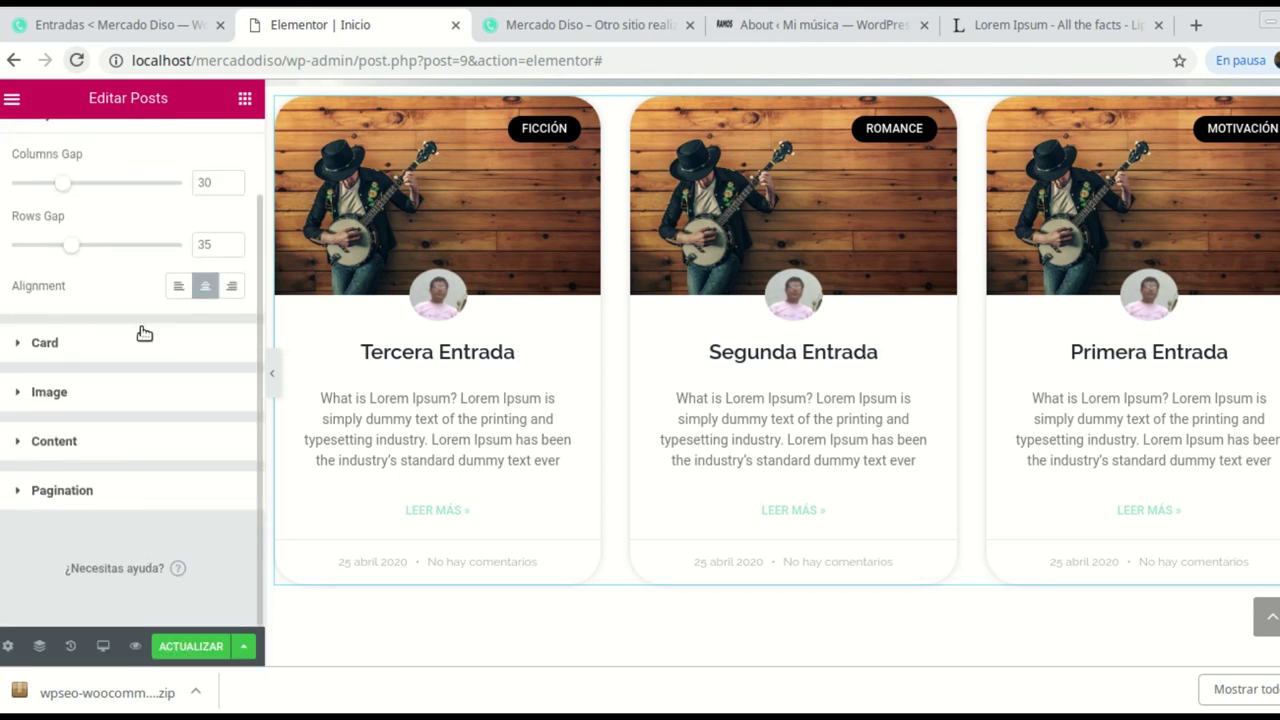
pyautogui.click(46, 441)
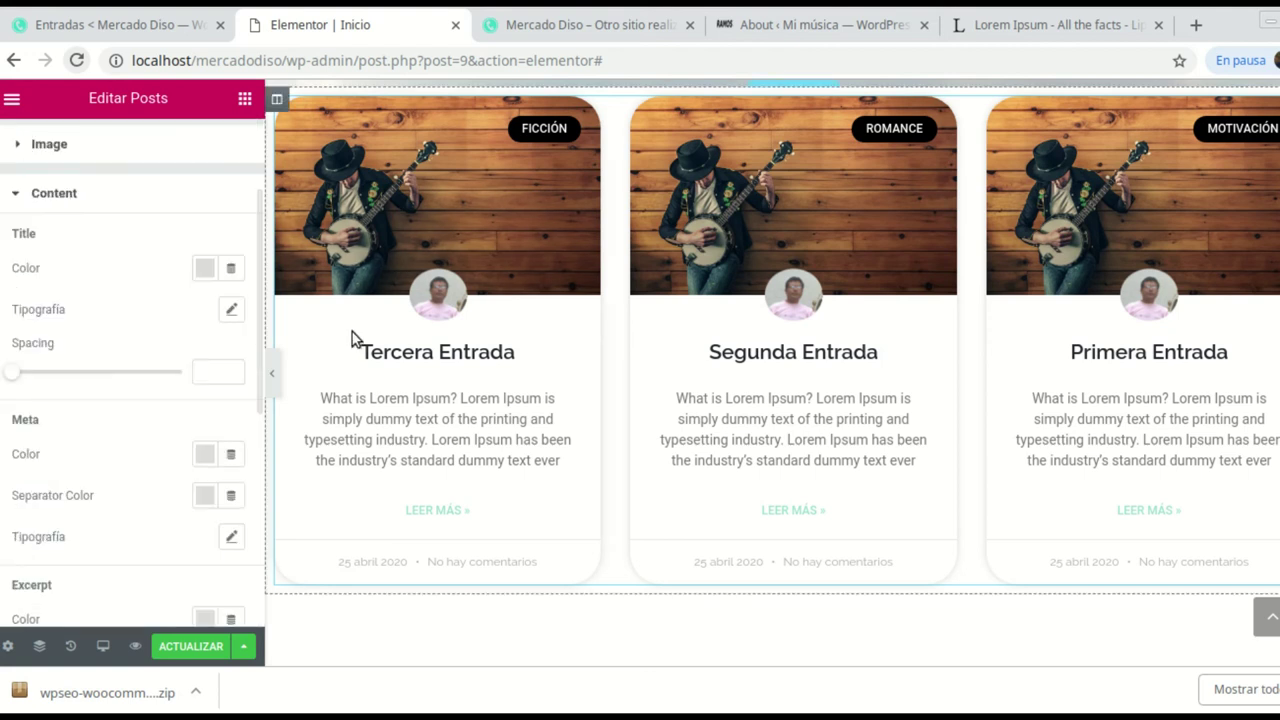
pyautogui.click(203, 270)
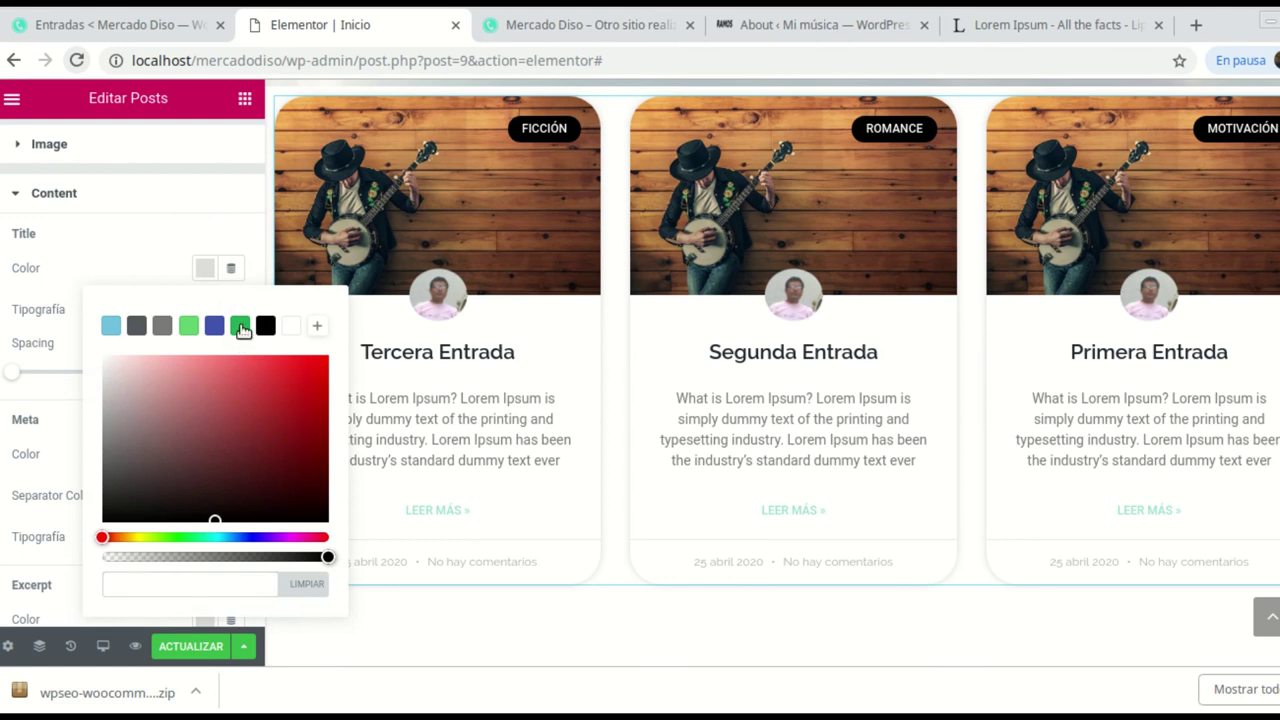
pyautogui.click(241, 327)
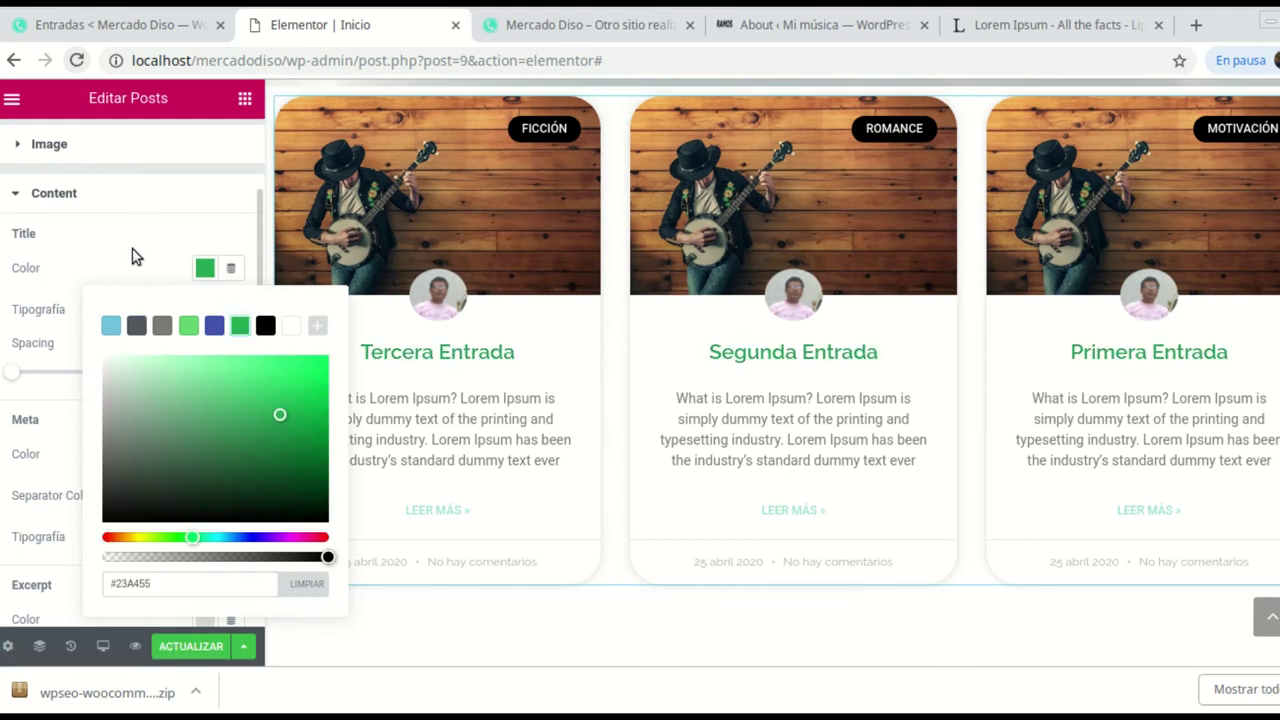
pyautogui.click(150, 278)
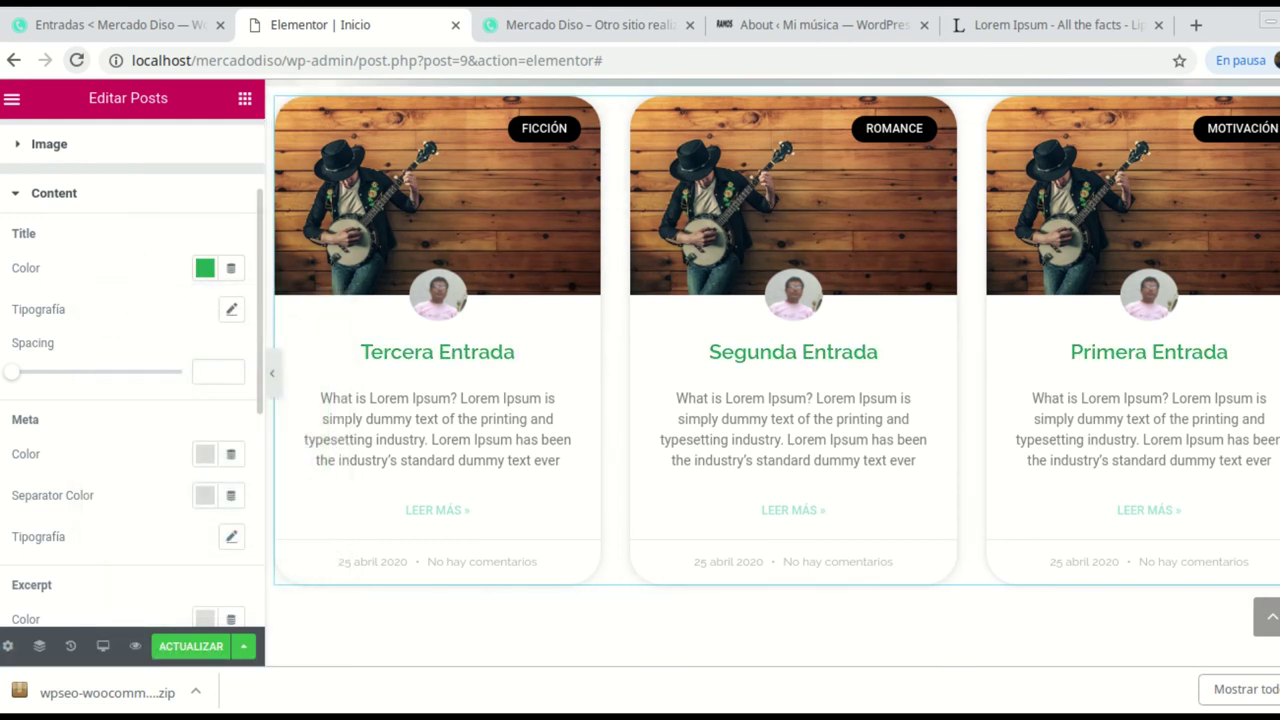
# - Set the Meta color for the post date and comments to black #000000
pyautogui.scroll(-2, 155, 474)
pyautogui.scroll(-1, 99, 368)
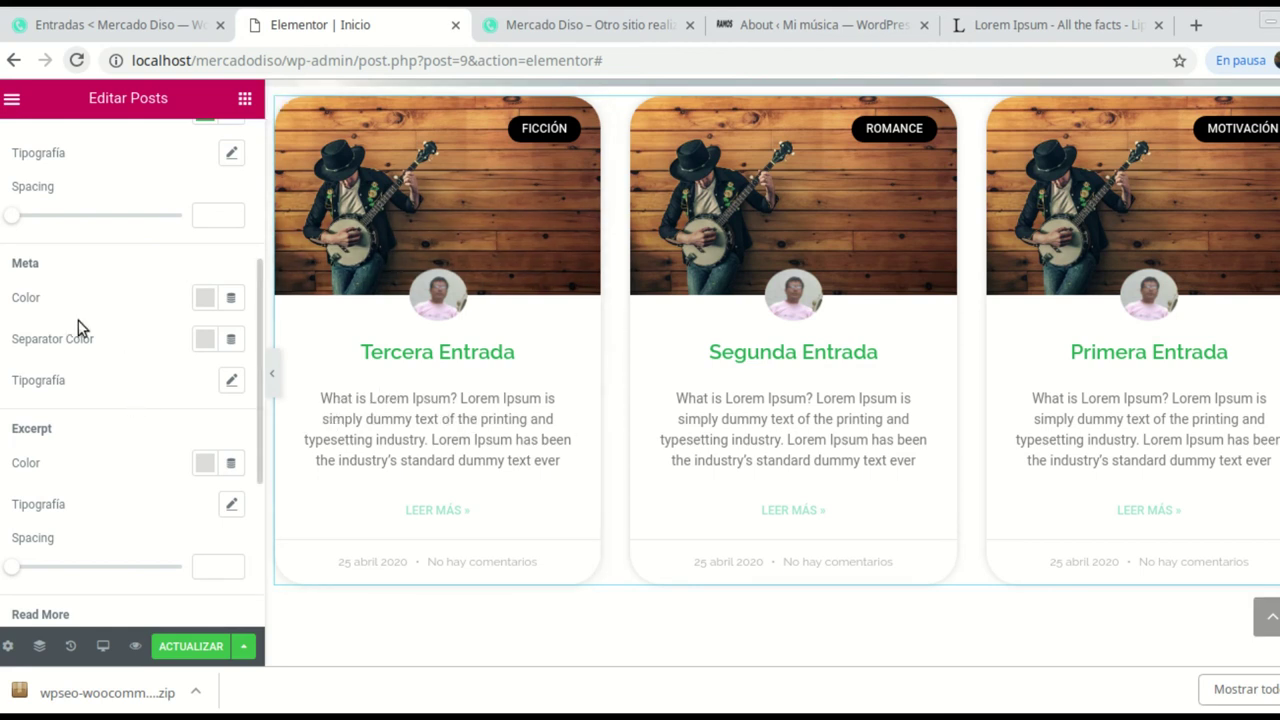
pyautogui.scroll(2, 36, 323)
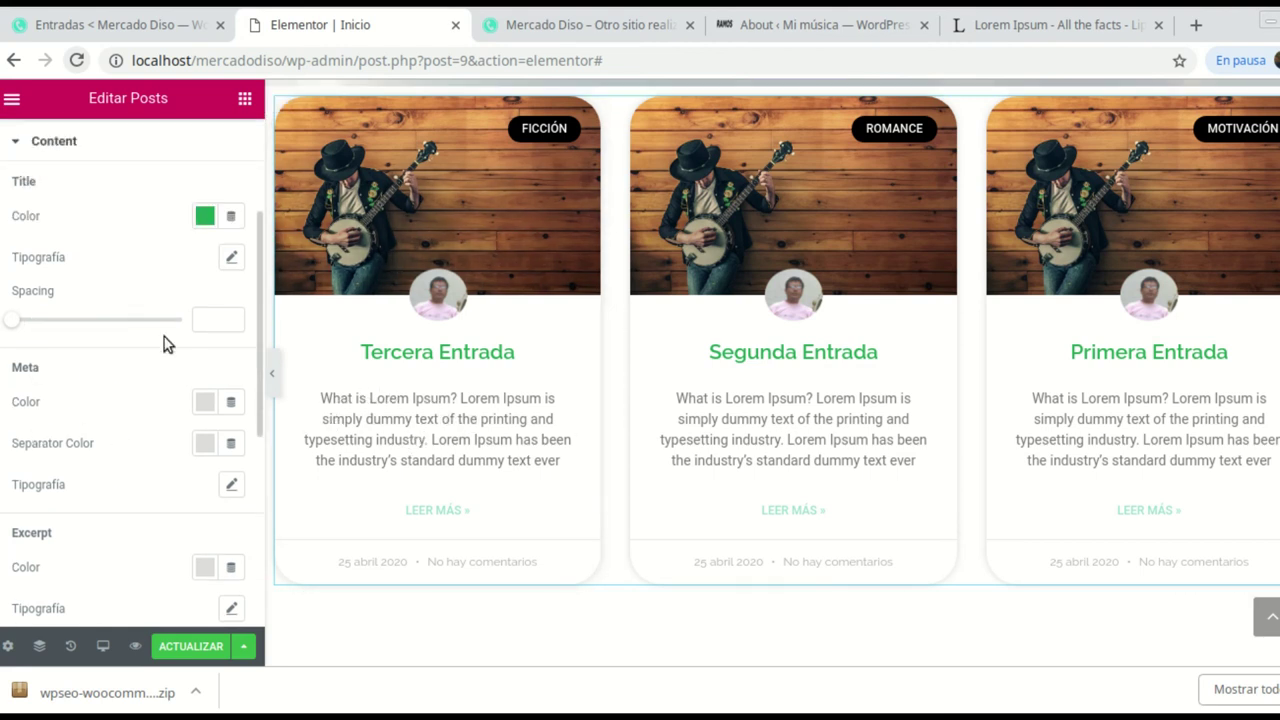
pyautogui.scroll(-1, 164, 337)
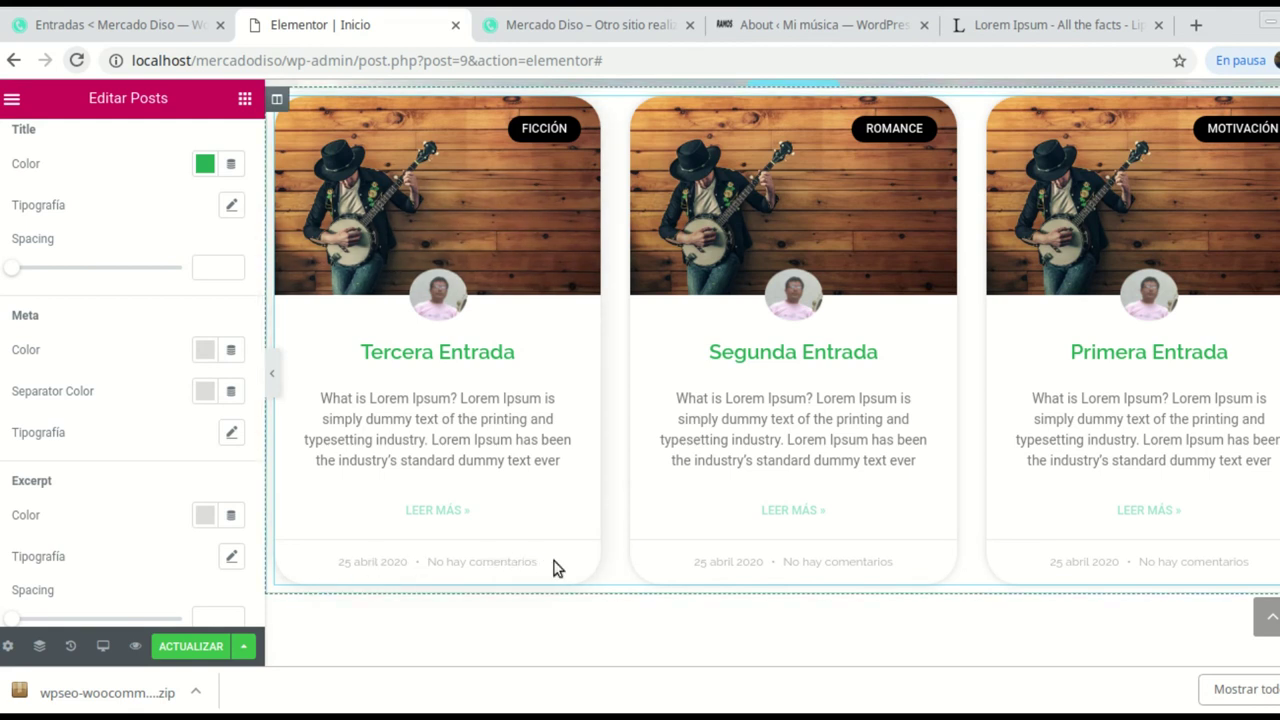
pyautogui.click(205, 351)
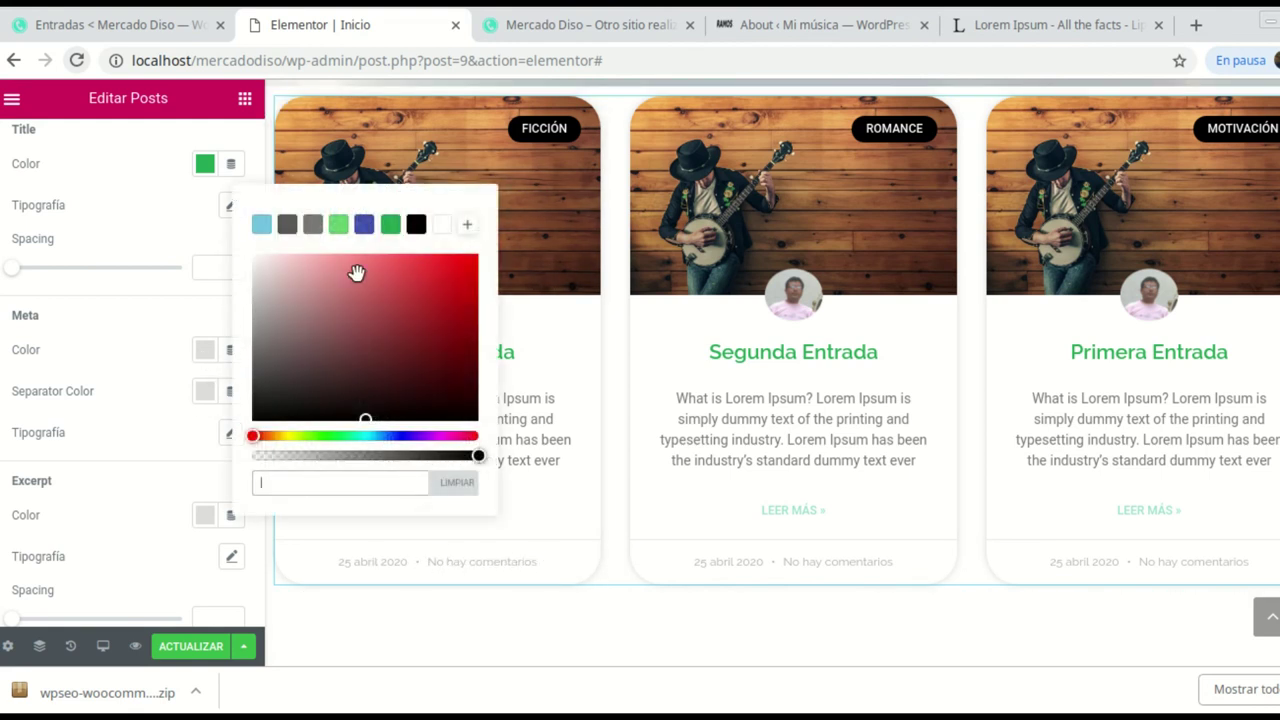
pyautogui.click(416, 225)
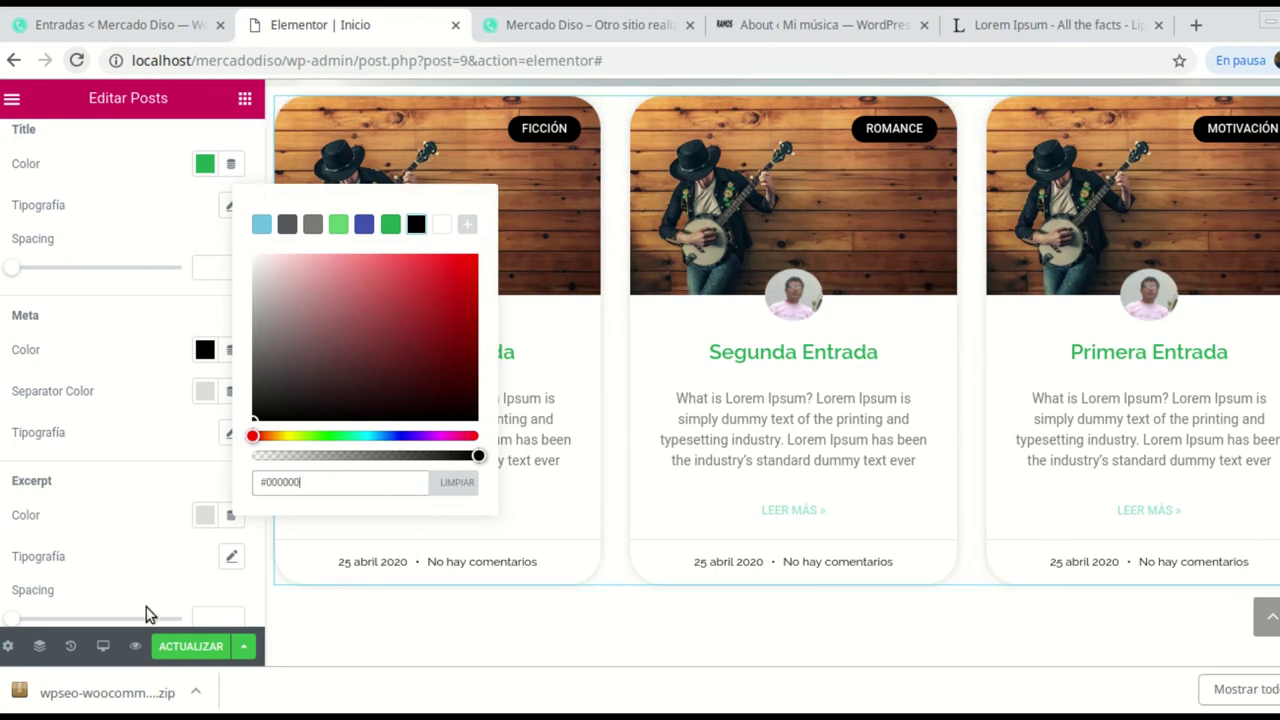
pyautogui.click(191, 557)
# - Give the Posts widget a Fade In Left entrance animation in its motion effects and update the page
pyautogui.scroll(-2, 183, 529)
pyautogui.scroll(3, 183, 524)
pyautogui.scroll(3, 183, 524)
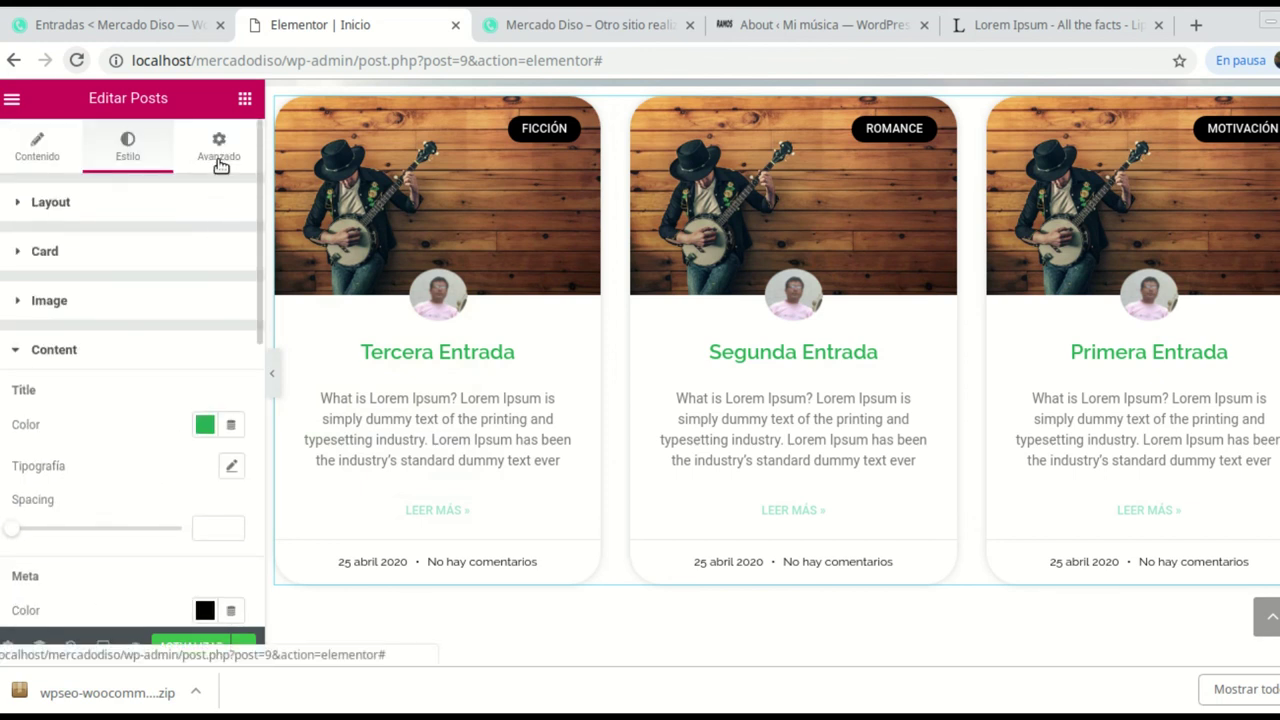
pyautogui.click(220, 165)
pyautogui.scroll(-4, 191, 374)
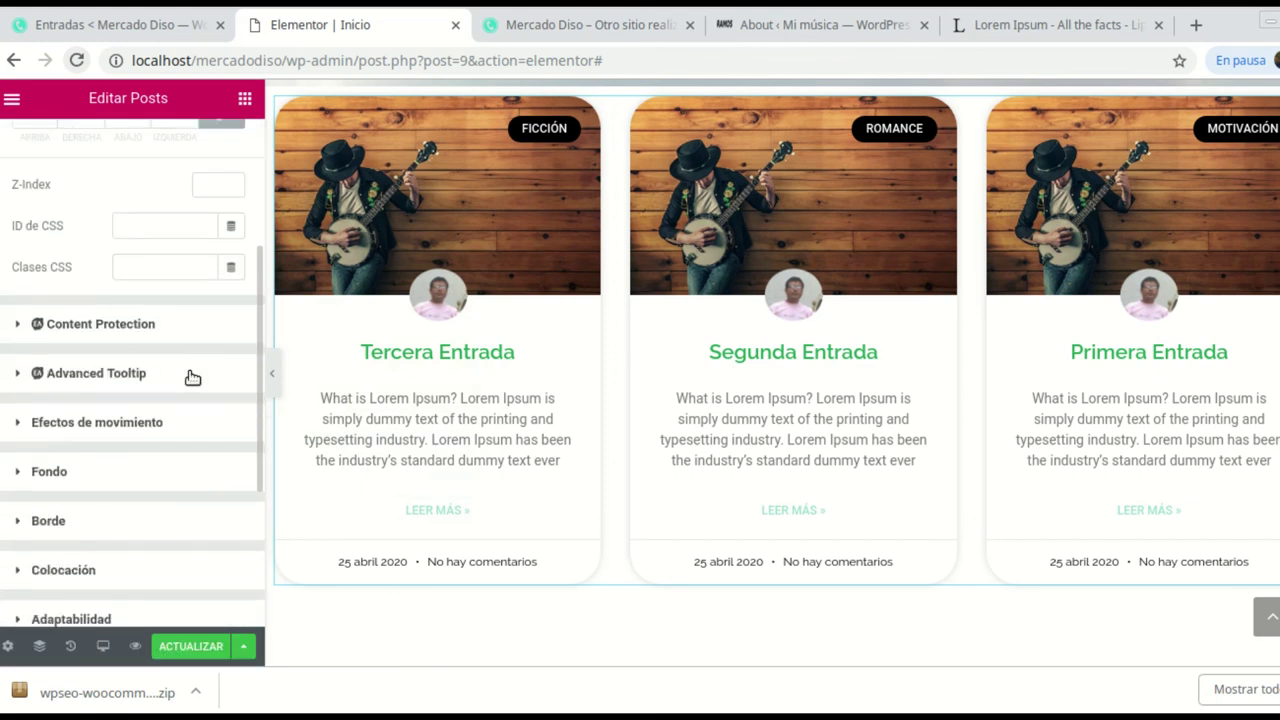
pyautogui.scroll(-1, 112, 499)
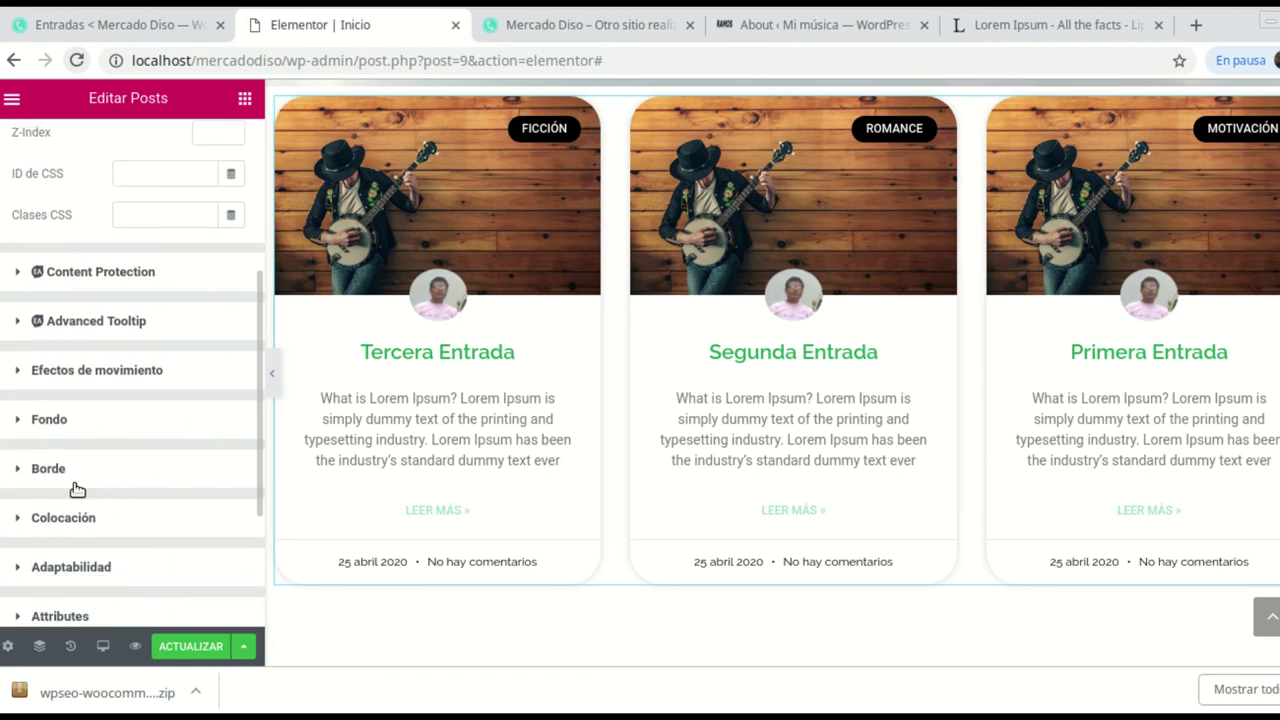
pyautogui.click(43, 377)
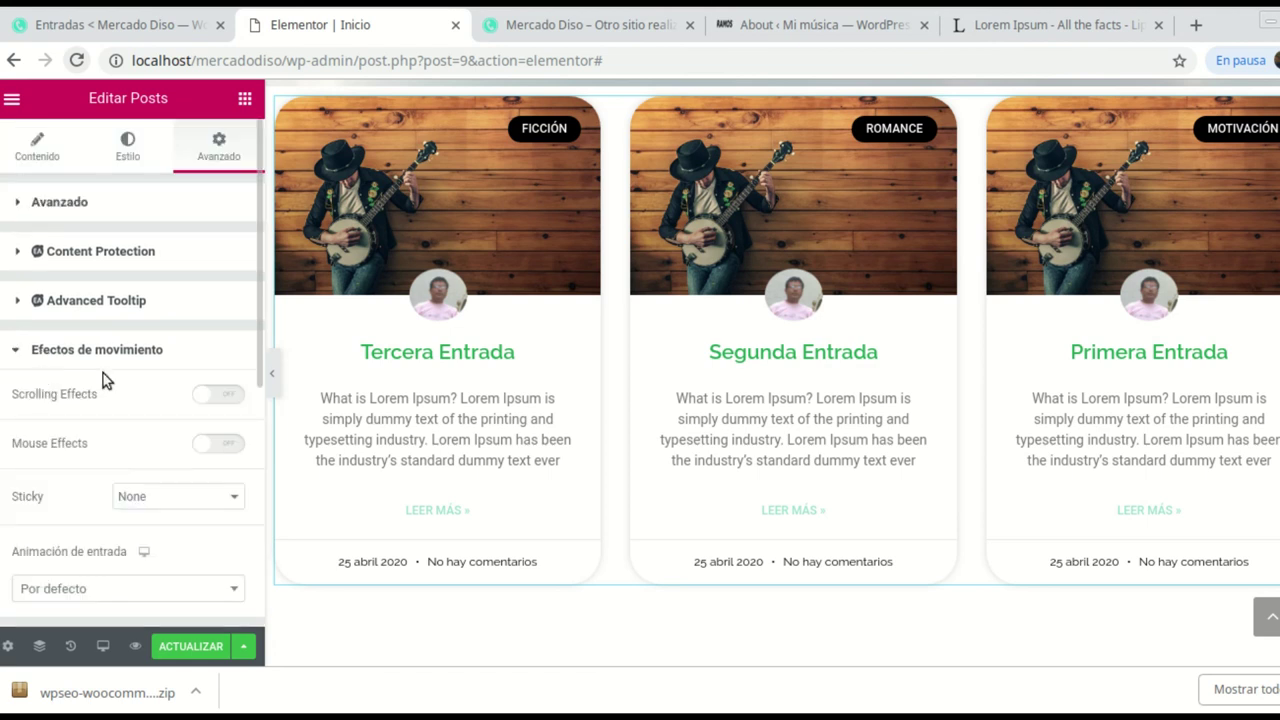
pyautogui.scroll(-1, 147, 376)
pyautogui.scroll(2, 91, 423)
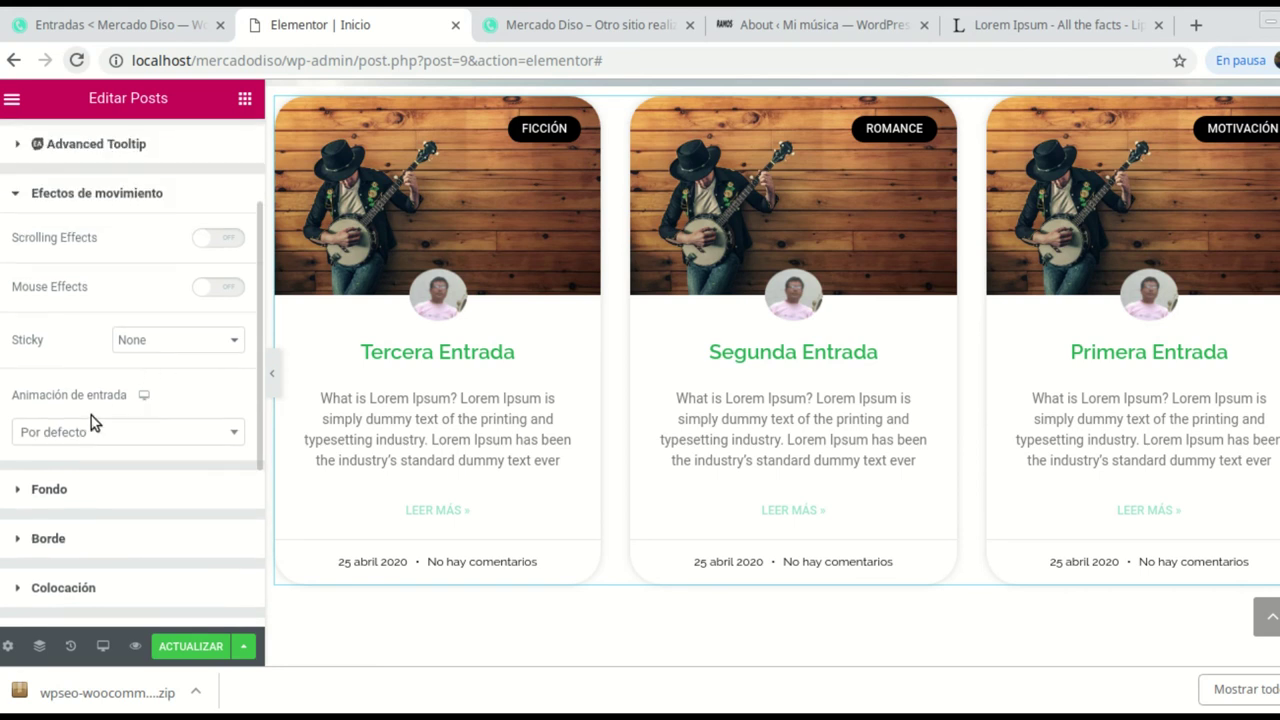
pyautogui.click(231, 431)
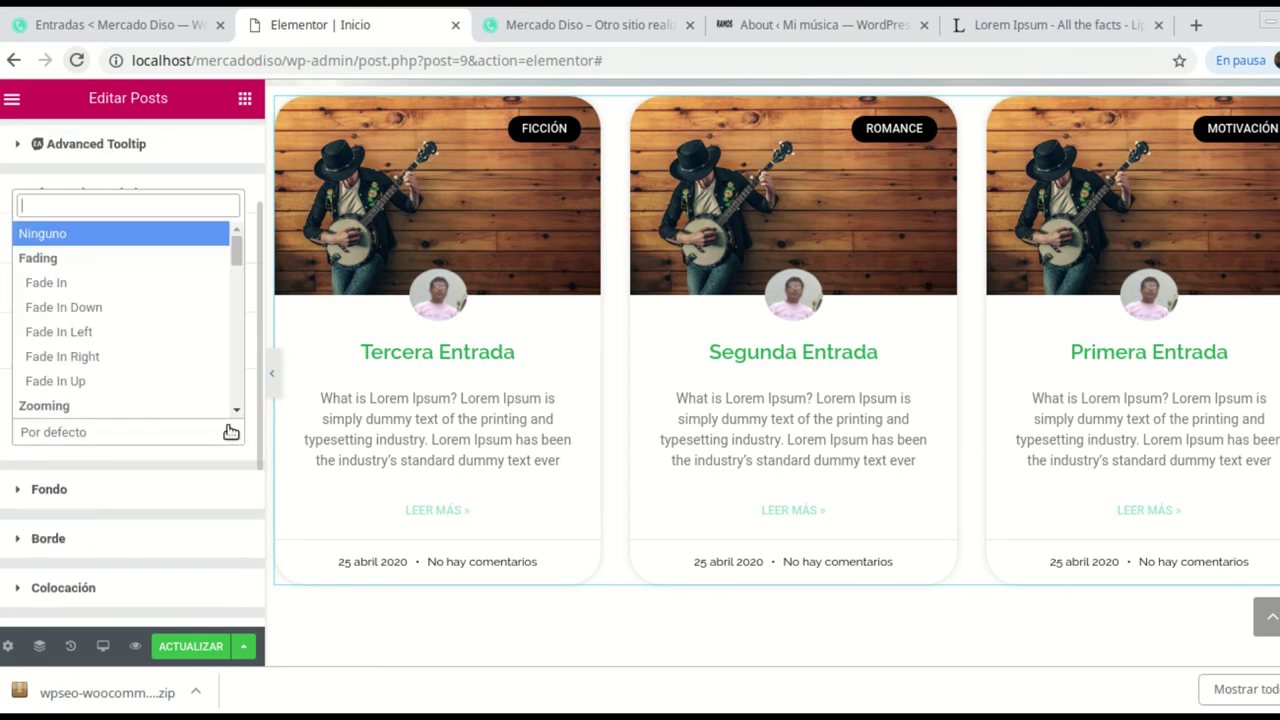
pyautogui.click(76, 332)
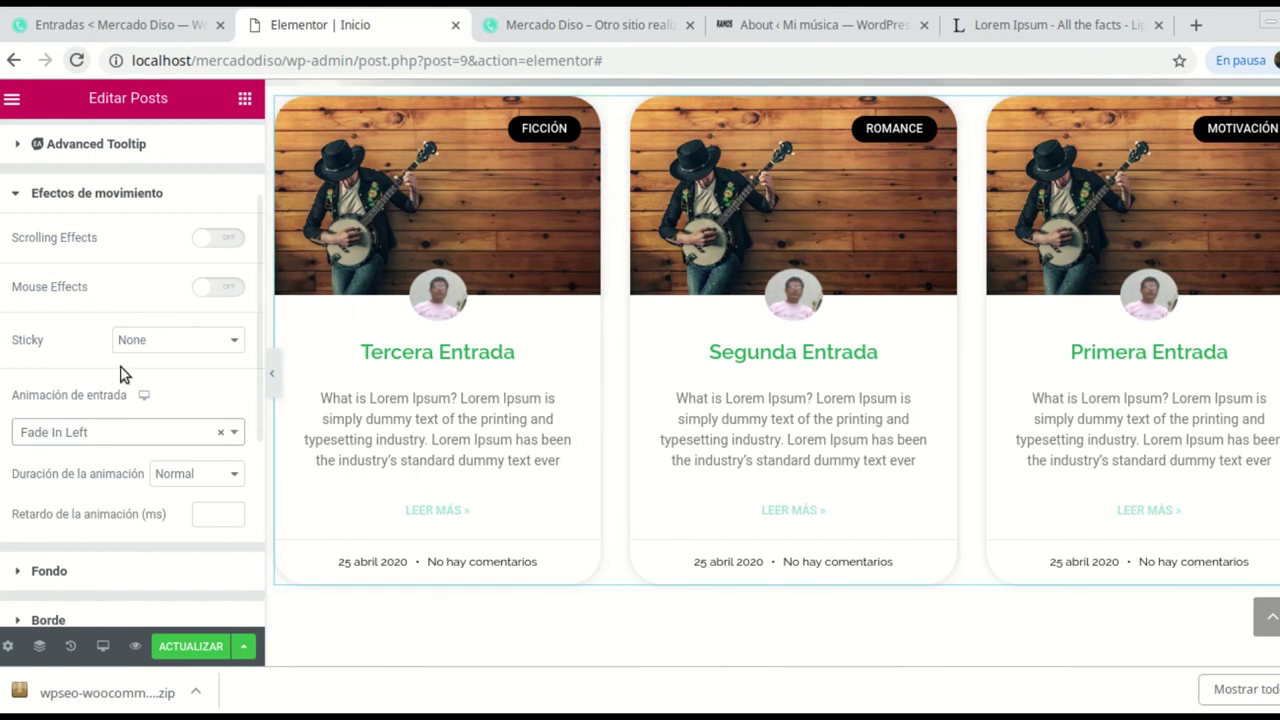
pyautogui.click(192, 647)
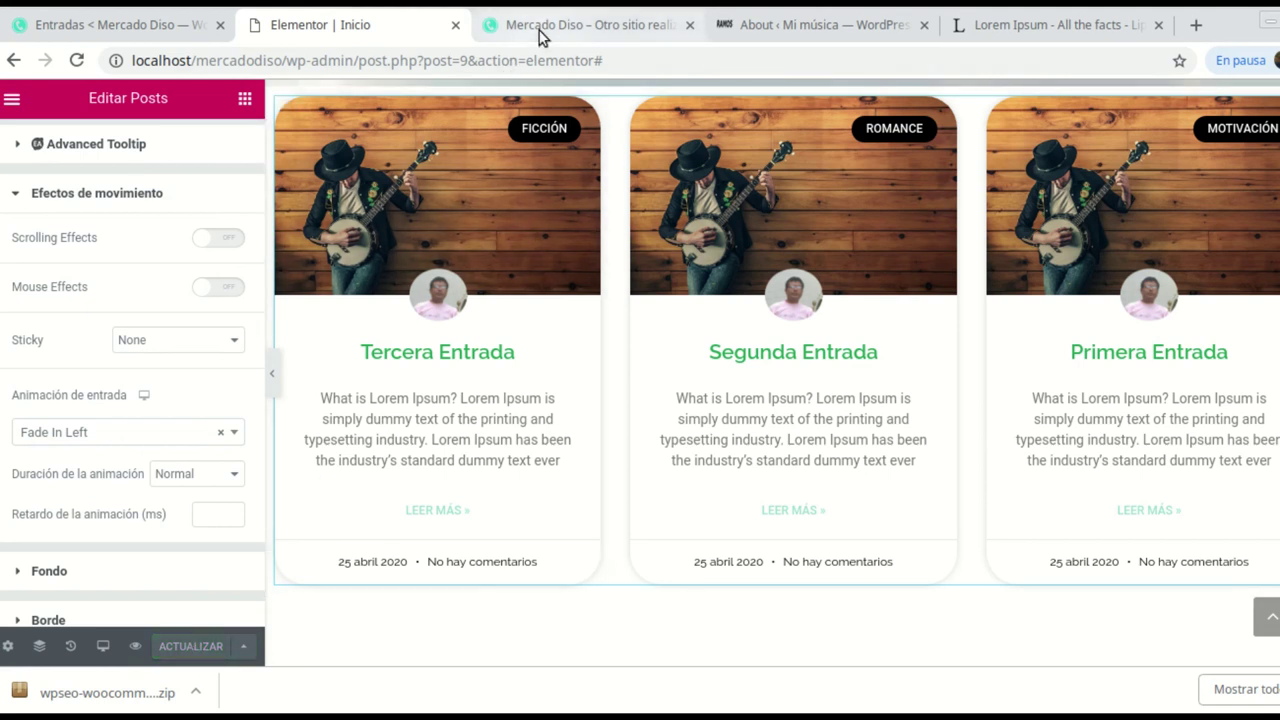
# - Switch to the live homepage, reload it and examine the styled post cards and their entrance animation
pyautogui.click(539, 30)
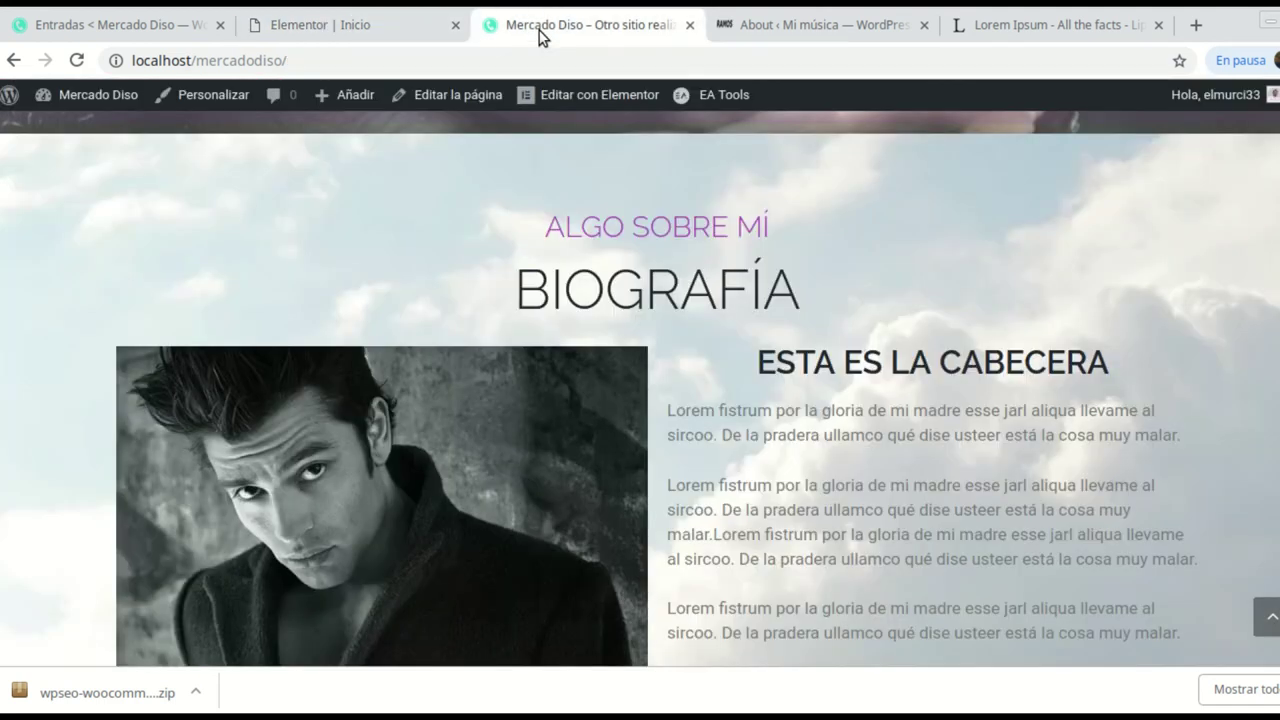
pyautogui.click(77, 60)
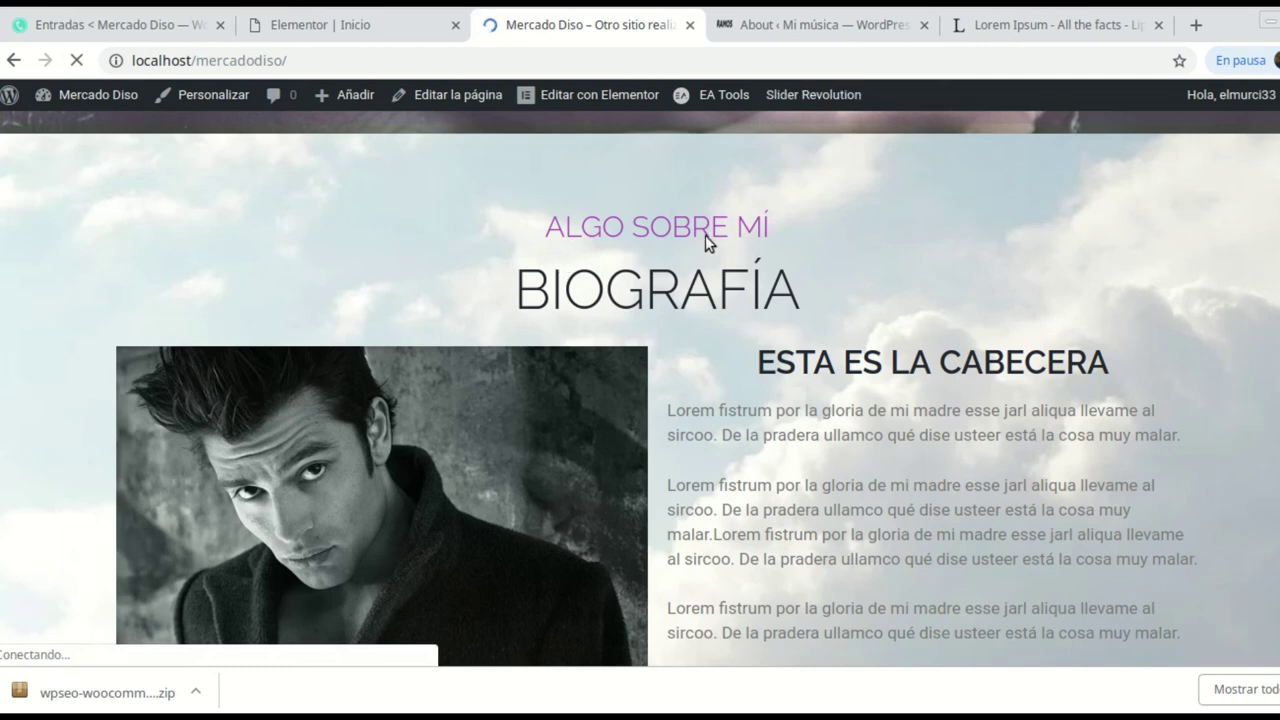
pyautogui.scroll(-2, 763, 228)
pyautogui.scroll(-5, 771, 232)
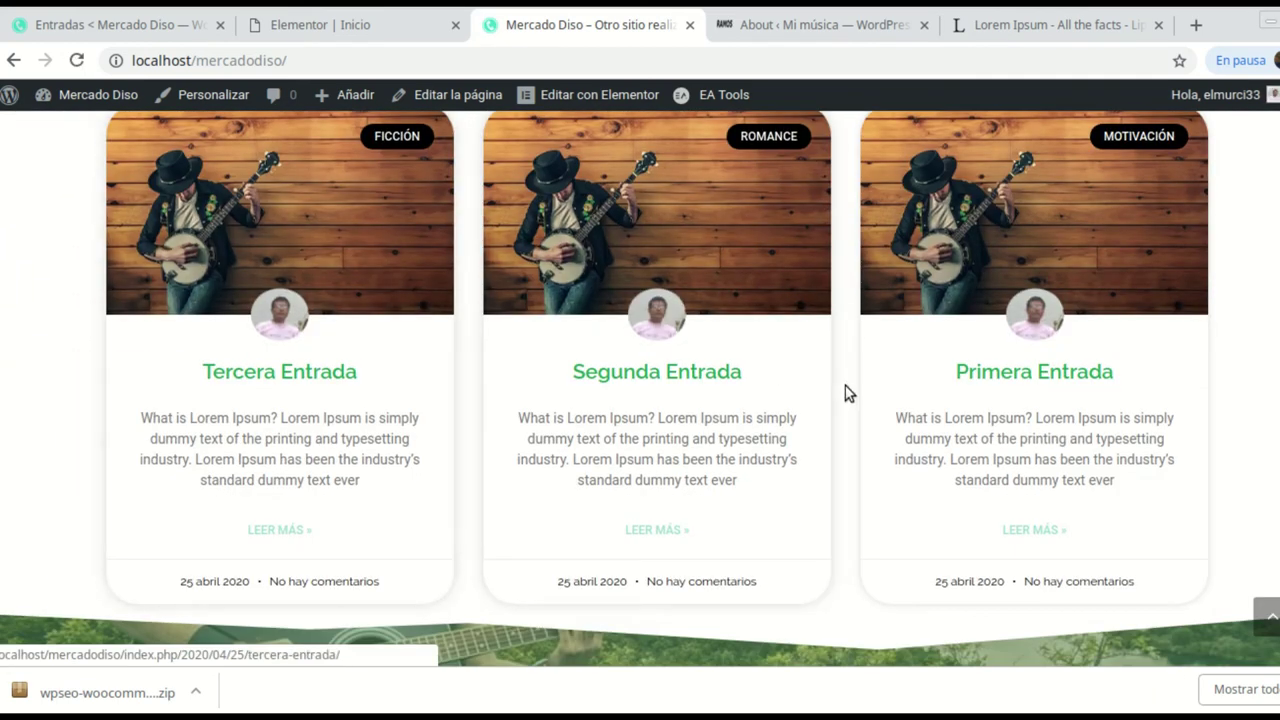
pyautogui.scroll(1, 394, 343)
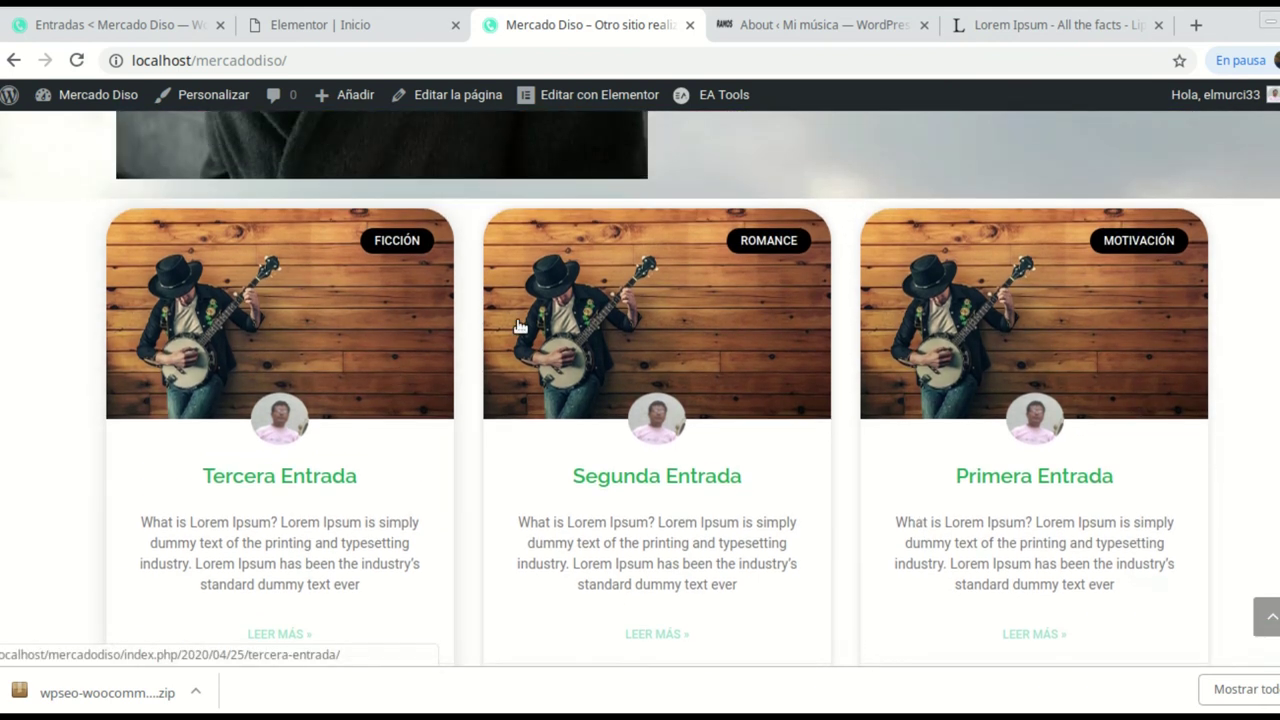
pyautogui.scroll(-1, 400, 370)
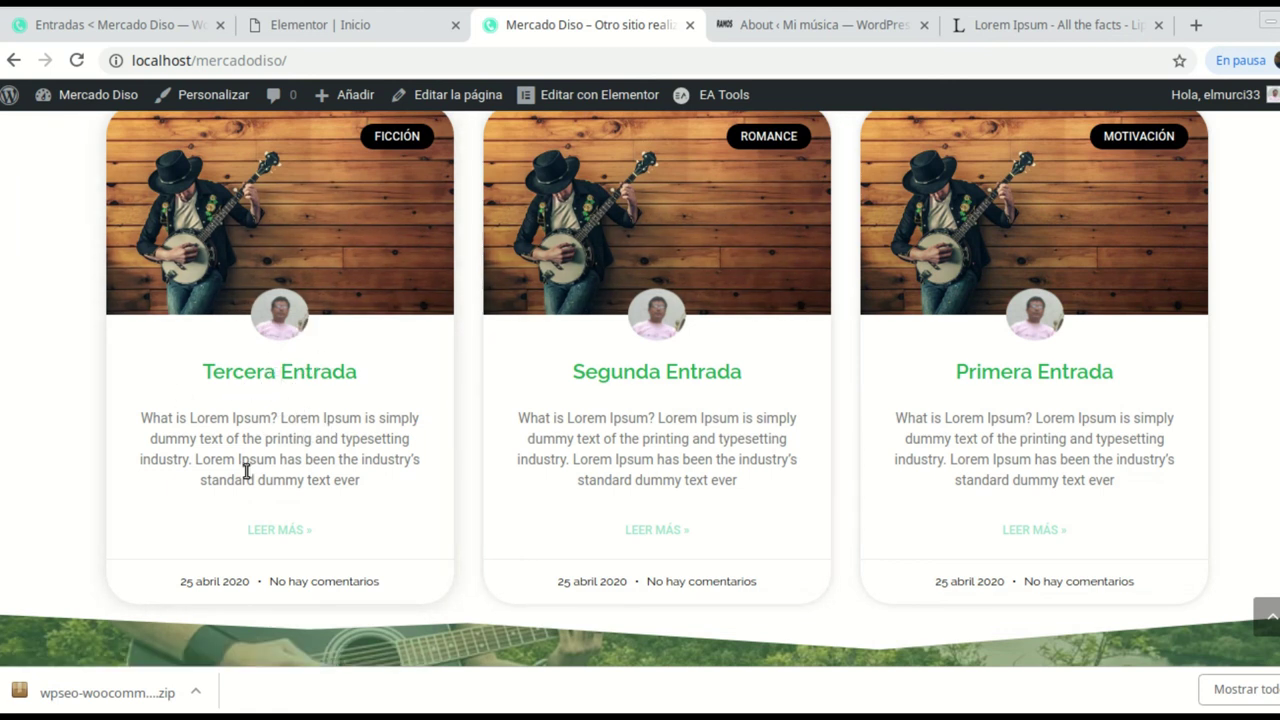
pyautogui.scroll(3, 795, 413)
pyautogui.scroll(-3, 785, 407)
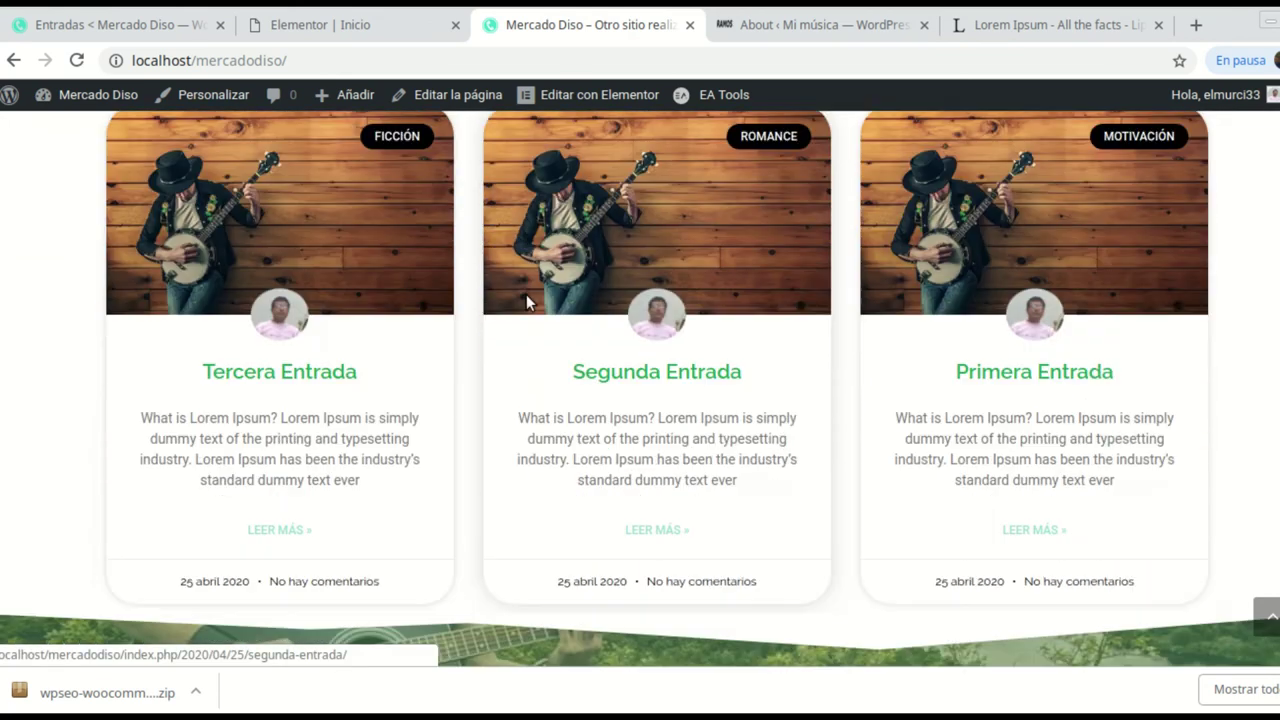
# - Return to the Elementor homepage editor and bring the area just above the post cards into view
pyautogui.click(341, 26)
pyautogui.scroll(3, 757, 306)
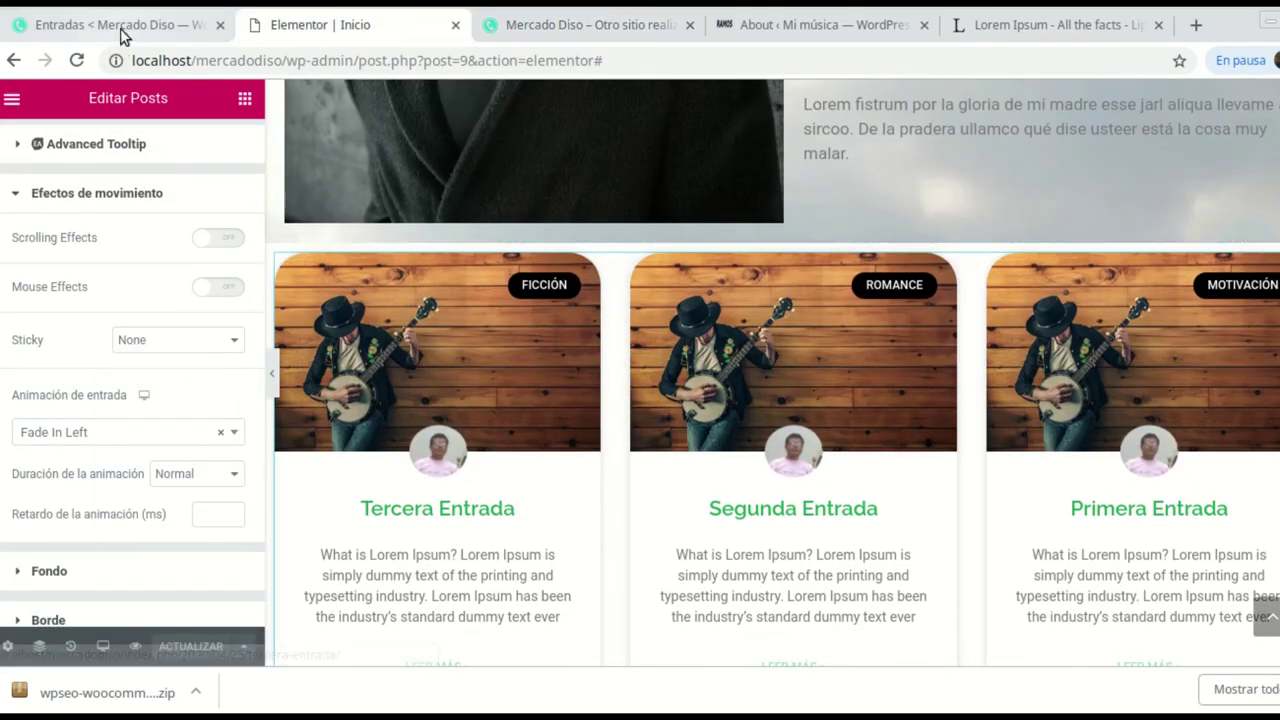
pyautogui.scroll(2, 893, 395)
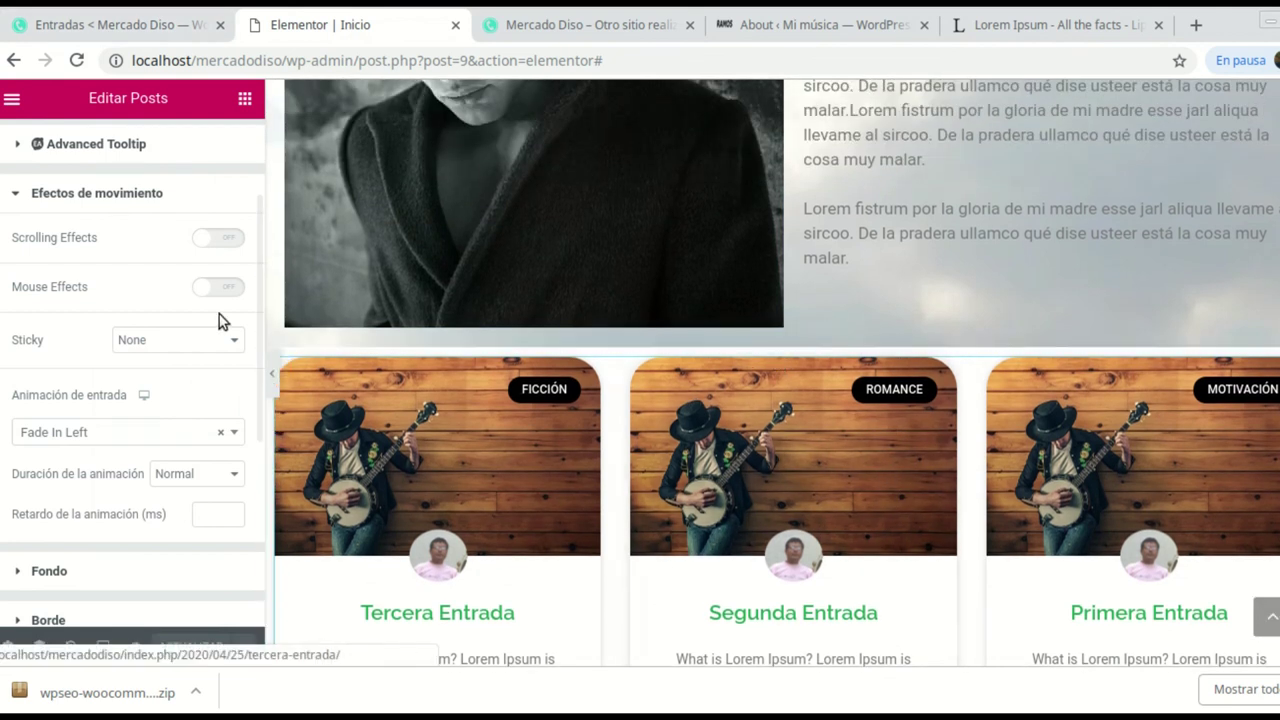
# - Add a heading widget directly above the post cards, title it "Noticias" and centre it
pyautogui.click(244, 97)
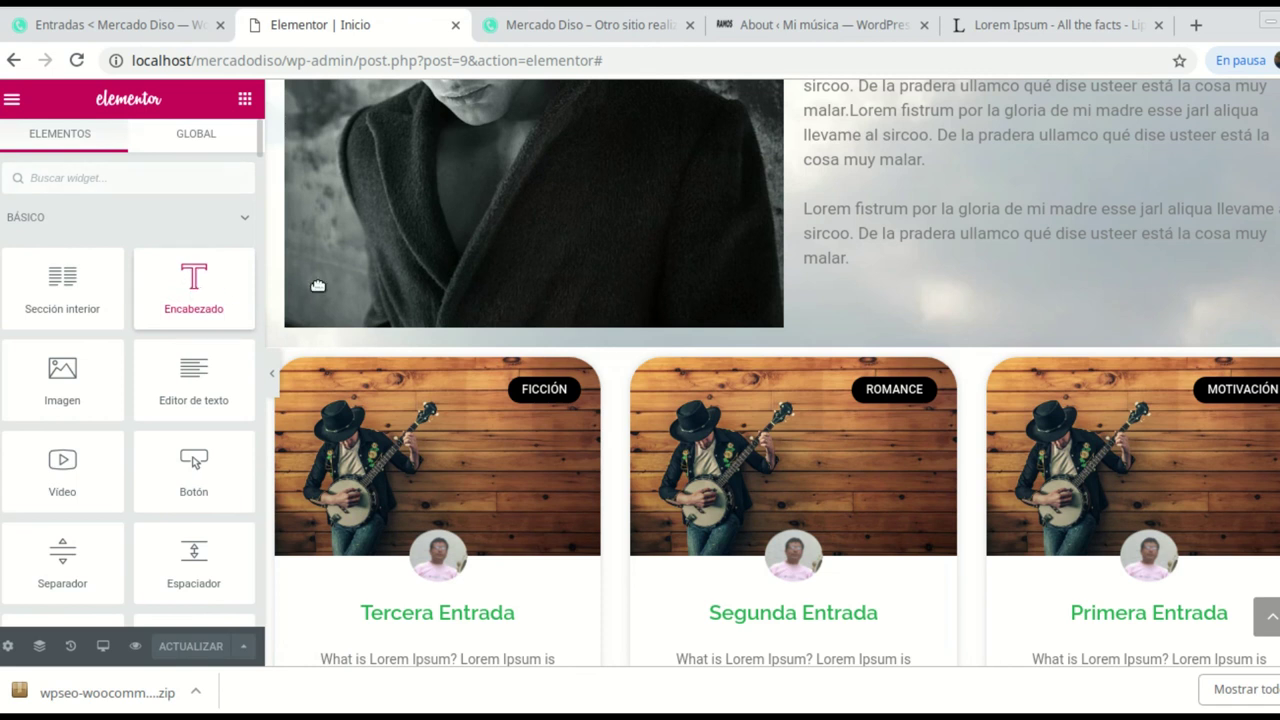
pyautogui.moveTo(186, 283); pyautogui.dragTo(775, 375)
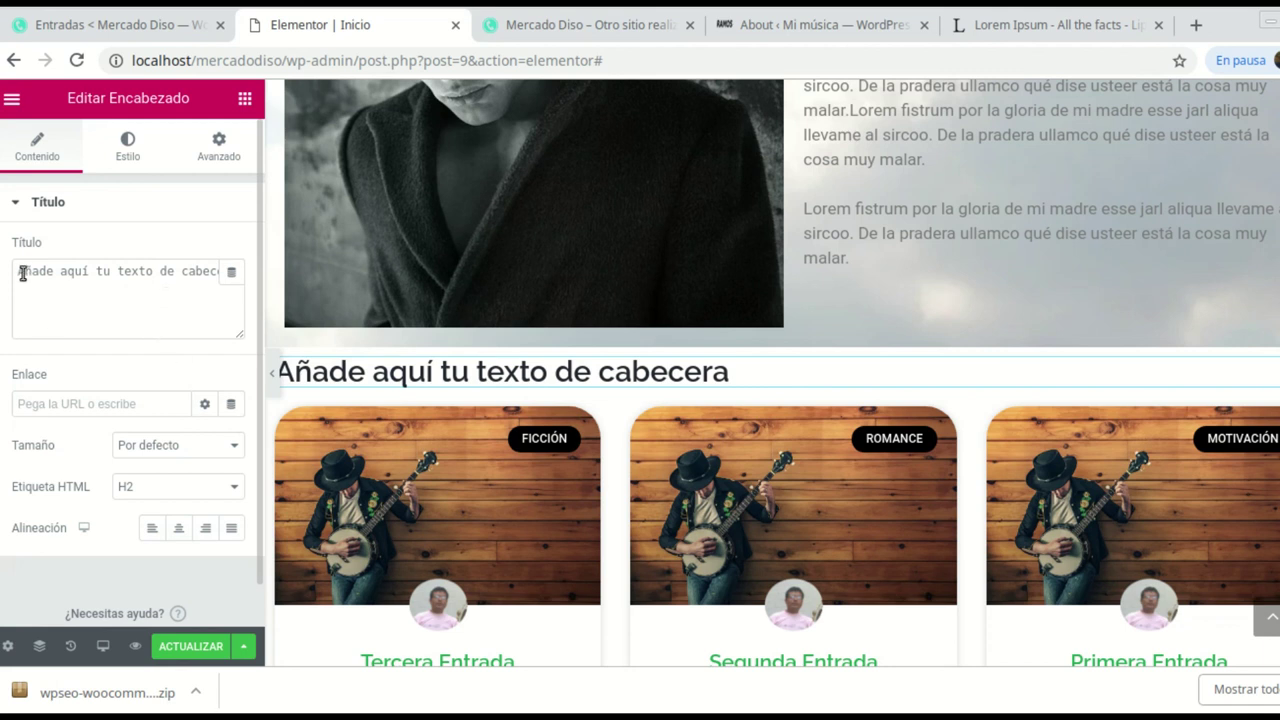
pyautogui.click(172, 315)
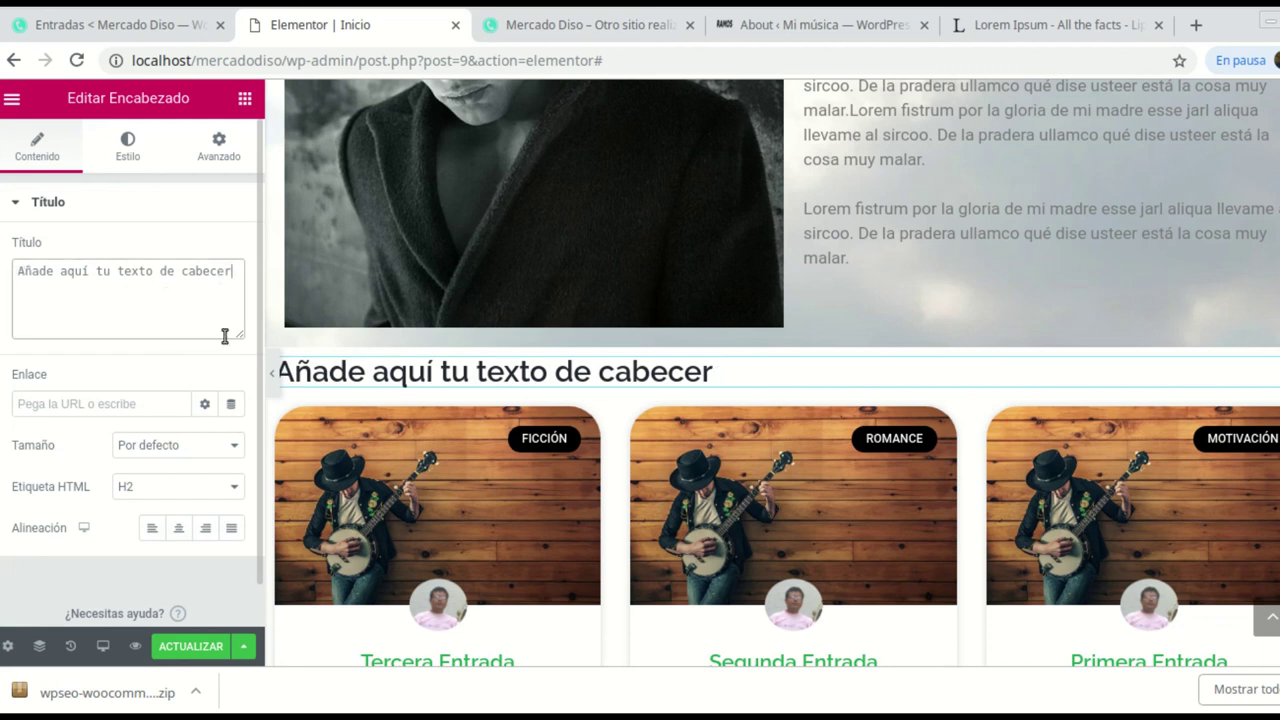
pyautogui.press('BackSpace')
pyautogui.press('BackSpace')
pyautogui.press('BackSpace')
pyautogui.press('BackSpace')
pyautogui.press('BackSpace')
pyautogui.press('BackSpace')
pyautogui.press('BackSpace')
pyautogui.press('BackSpace')
pyautogui.press('BackSpace')
pyautogui.press('BackSpace')
pyautogui.press('BackSpace')
pyautogui.press('BackSpace')
pyautogui.press('BackSpace')
pyautogui.press('BackSpace')
pyautogui.press('BackSpace')
pyautogui.press('BackSpace')
pyautogui.press('BackSpace')
pyautogui.press('BackSpace')
pyautogui.press('BackSpace')
pyautogui.press('BackSpace')
pyautogui.write('Noticias')
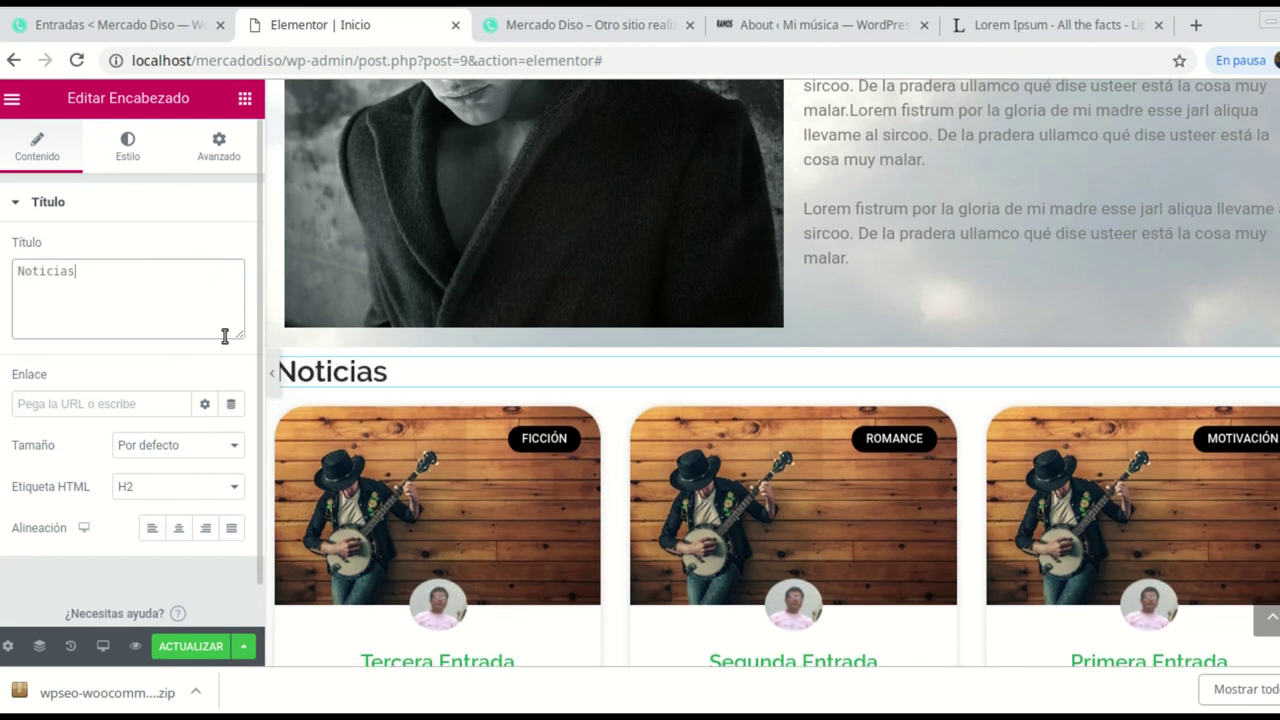
pyautogui.click(180, 530)
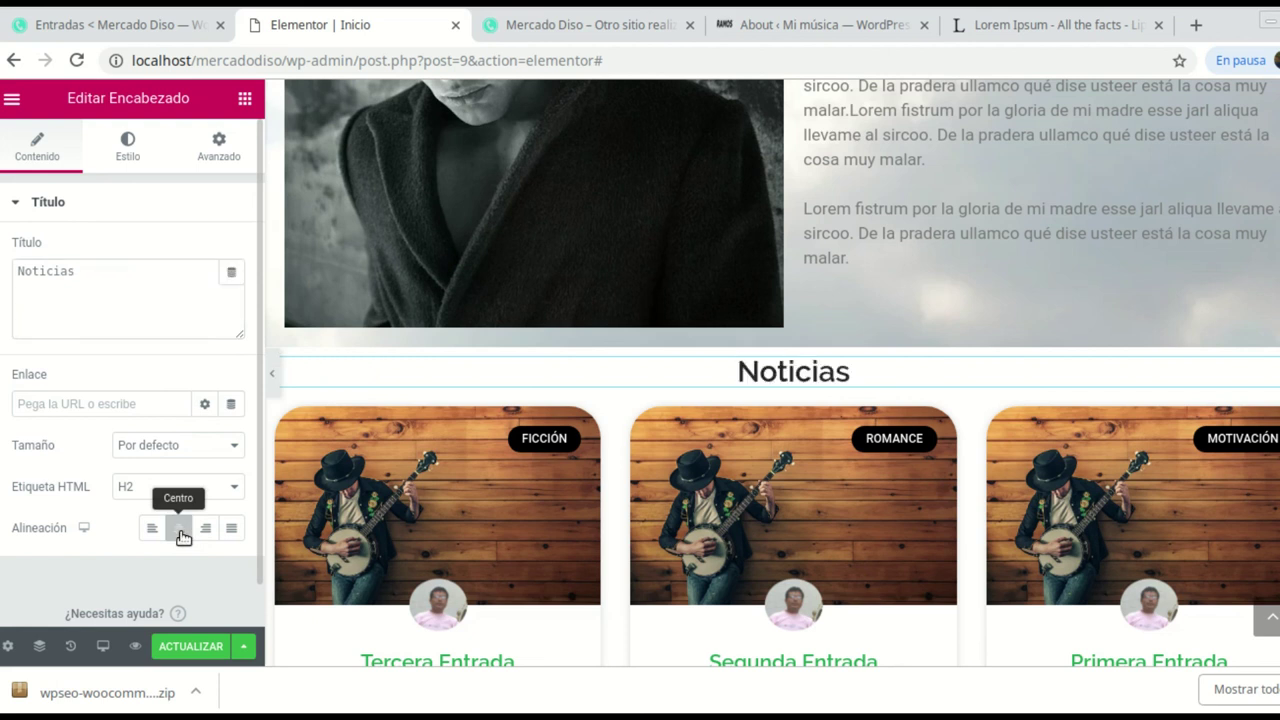
# - Set the Noticias heading's text color to dark grey
pyautogui.click(131, 153)
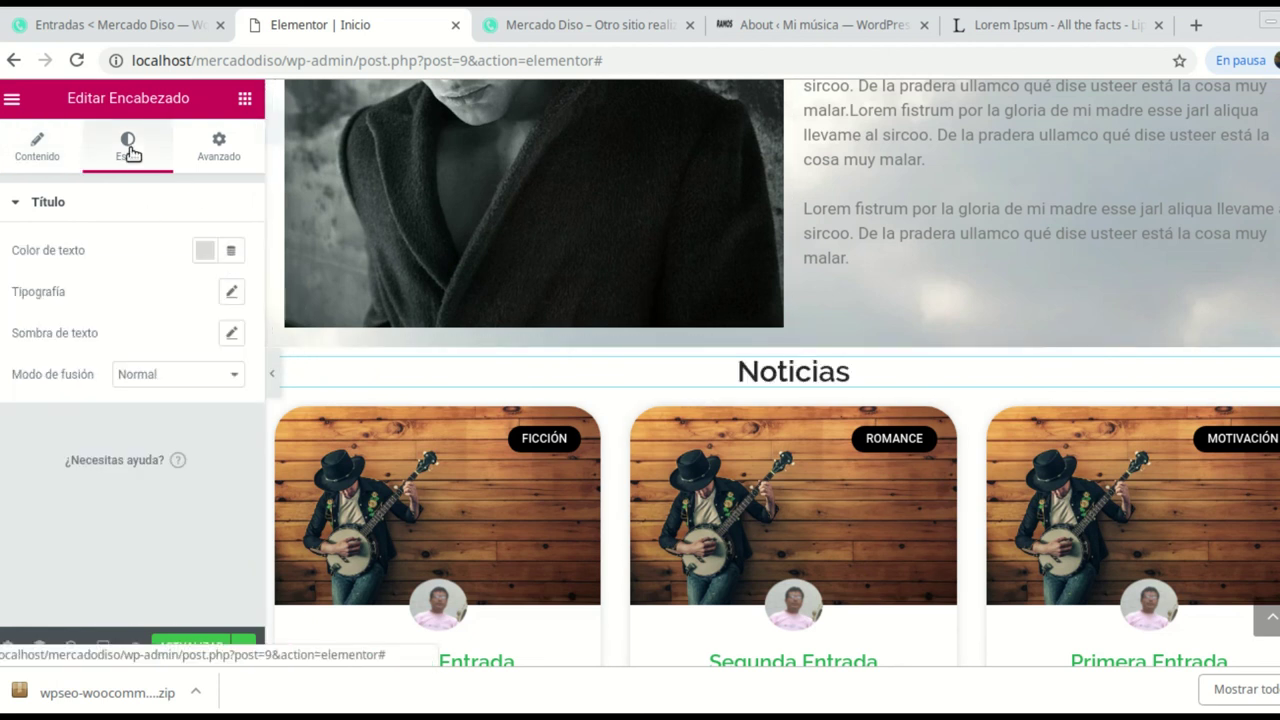
pyautogui.click(205, 255)
pyautogui.click(137, 309)
pyautogui.click(125, 204)
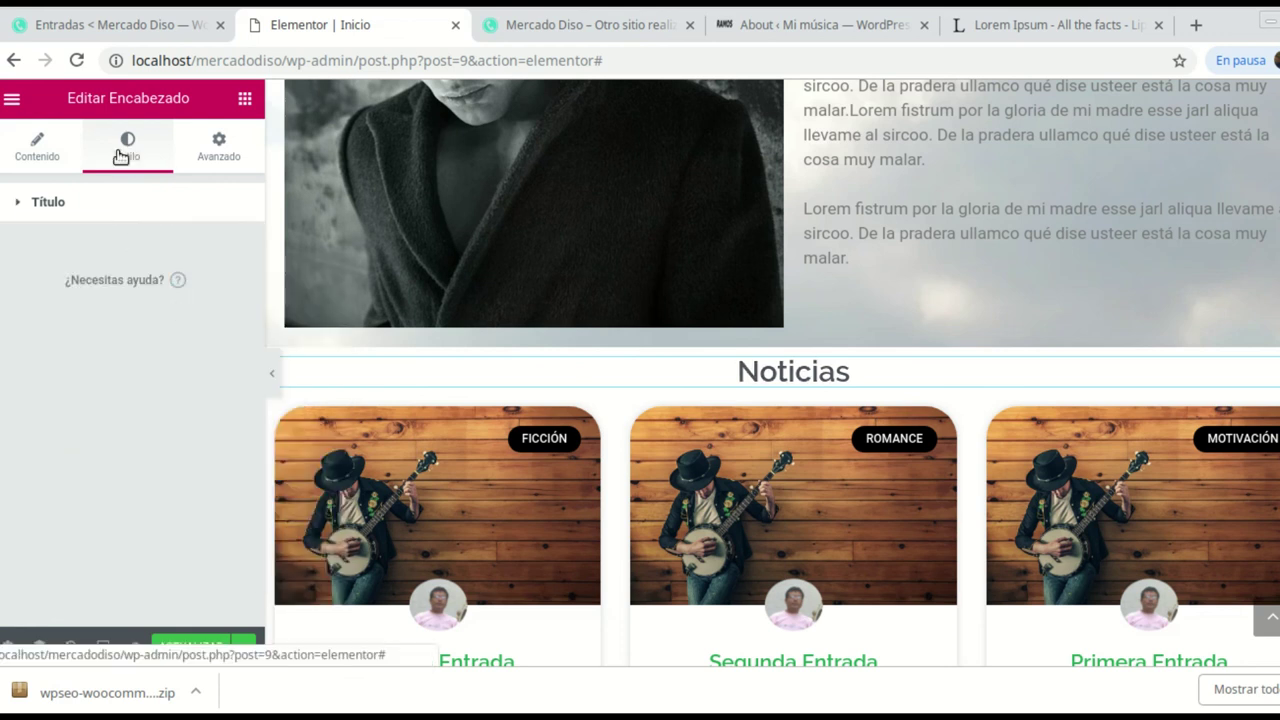
pyautogui.click(38, 204)
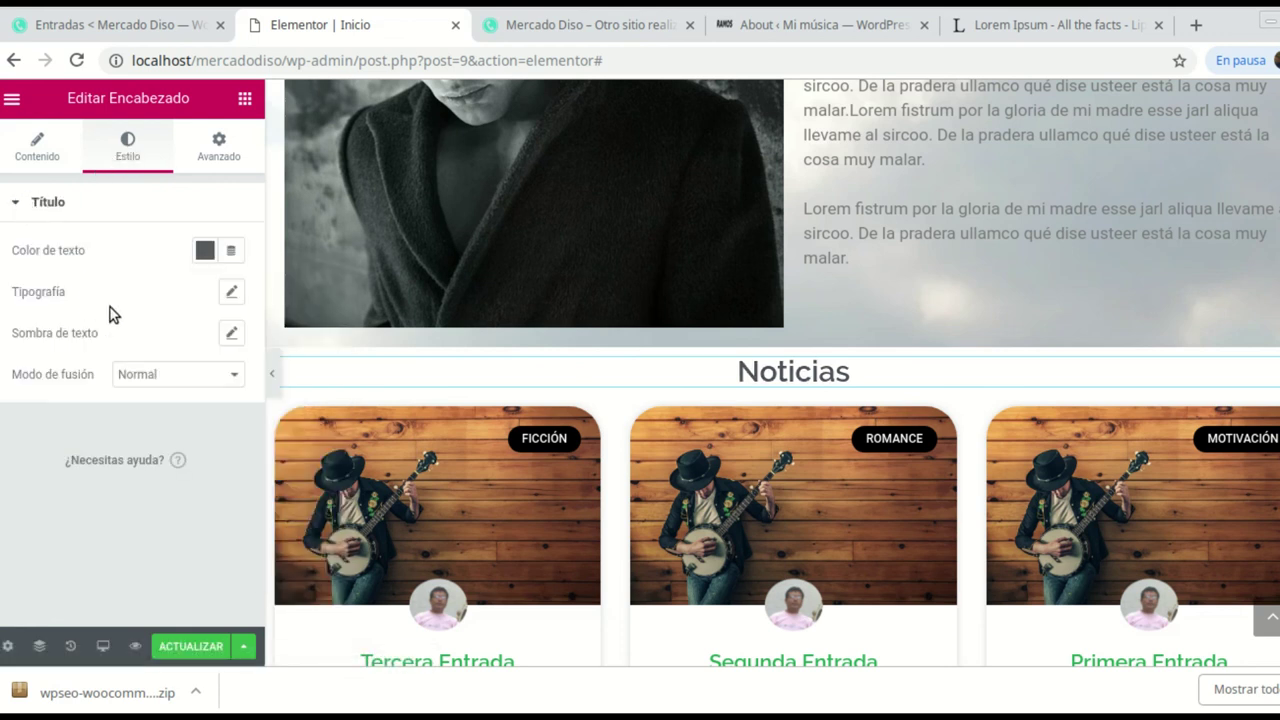
# - Set the Noticias heading's typography to the Raleway font family at 59 px
pyautogui.click(231, 294)
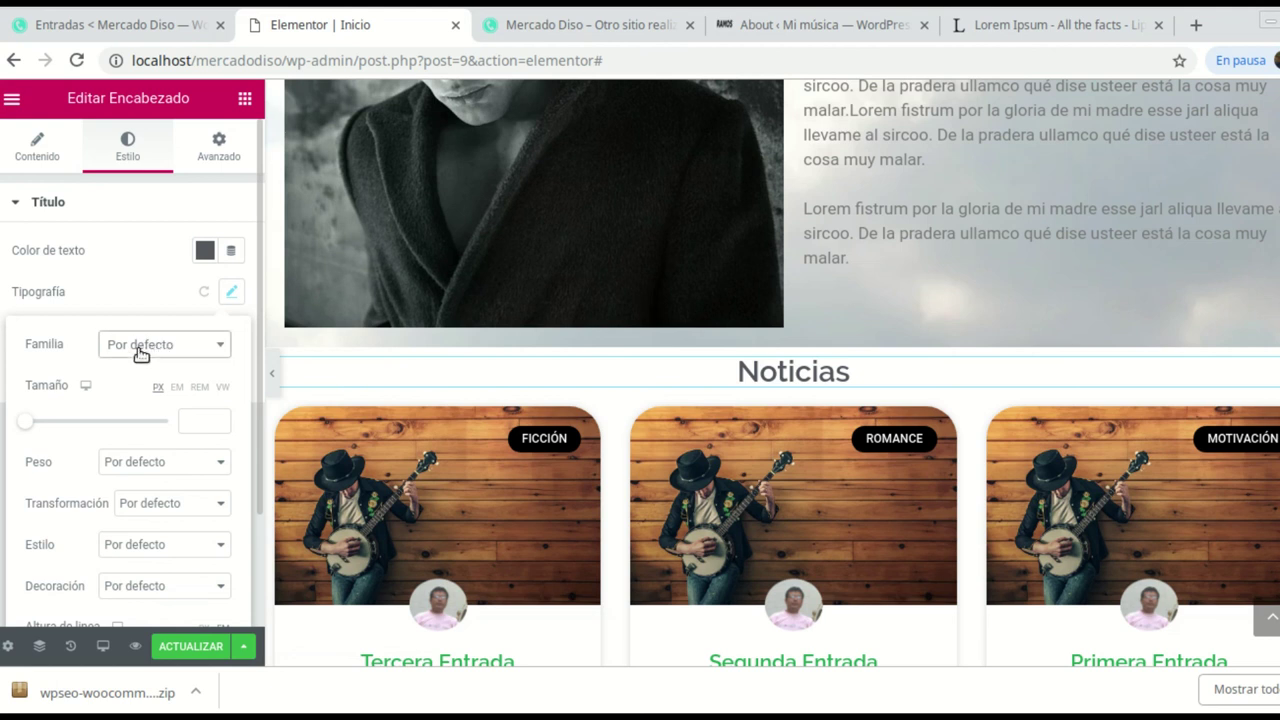
pyautogui.click(218, 344)
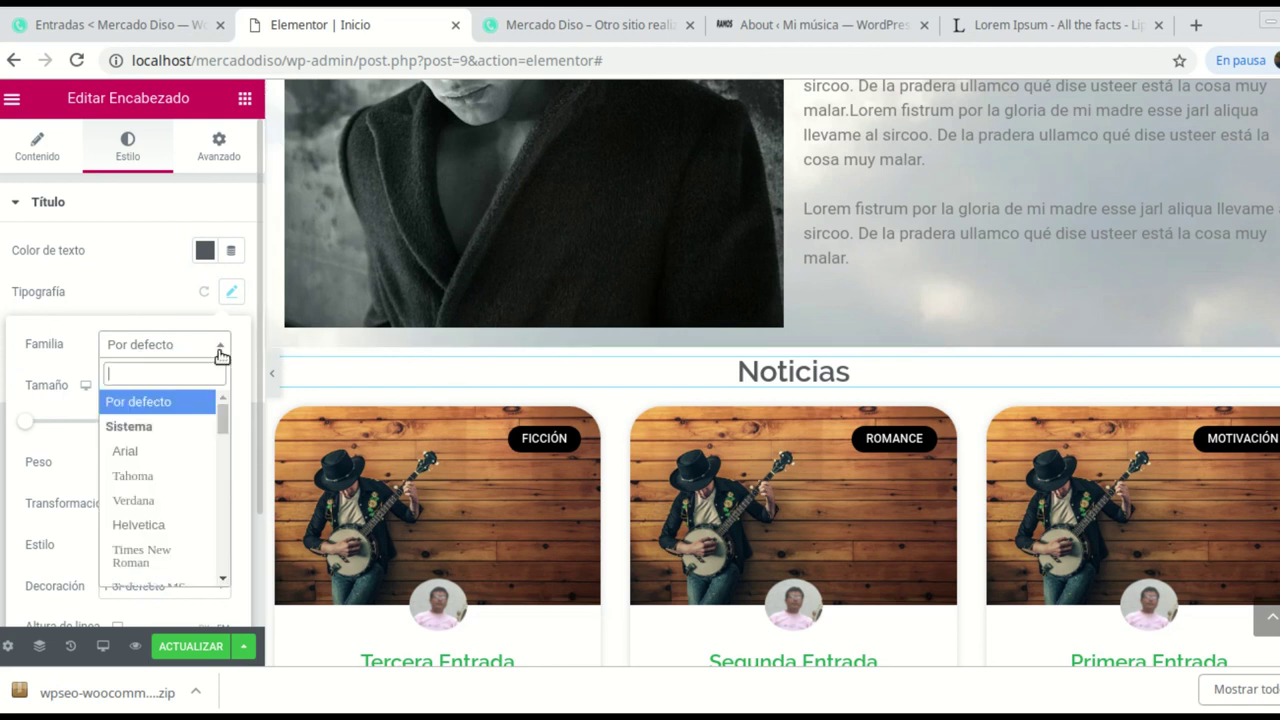
pyautogui.write('raleway')
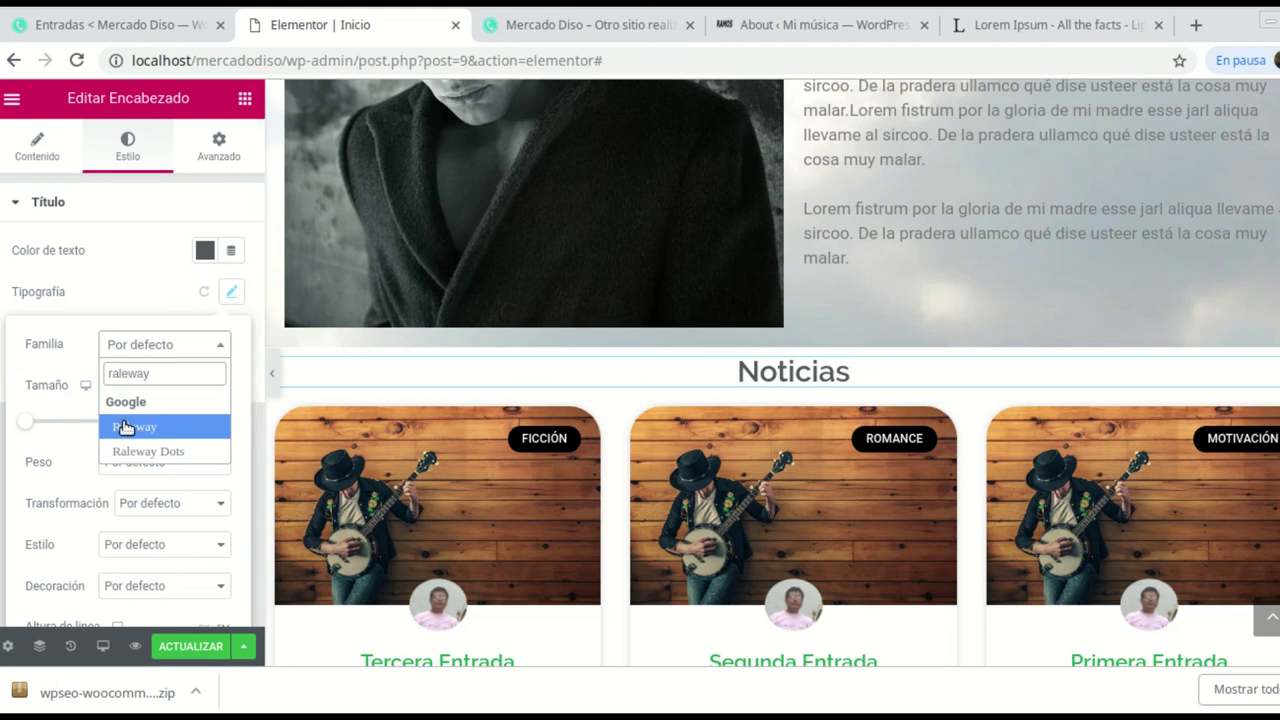
pyautogui.click(125, 427)
pyautogui.moveTo(27, 430); pyautogui.dragTo(68, 430)
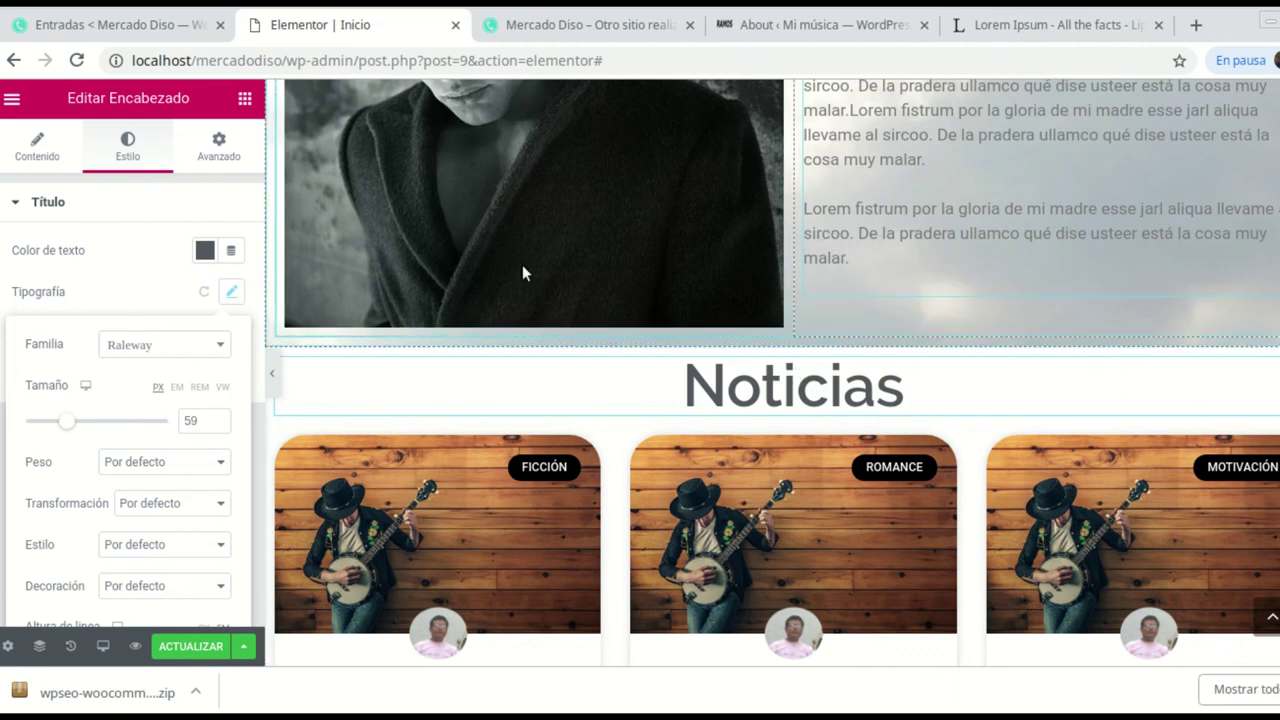
# - Add a 50 px spacer above the Noticias heading and update the page
pyautogui.click(245, 100)
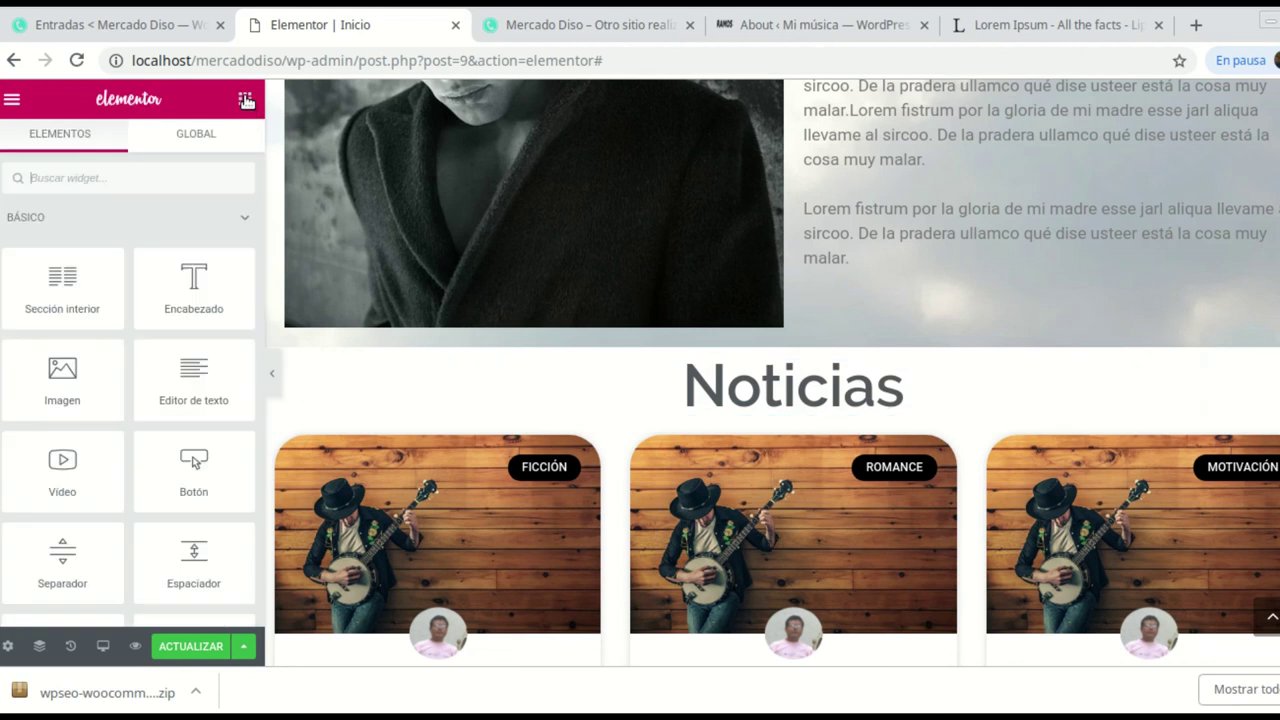
pyautogui.scroll(-1, 200, 400)
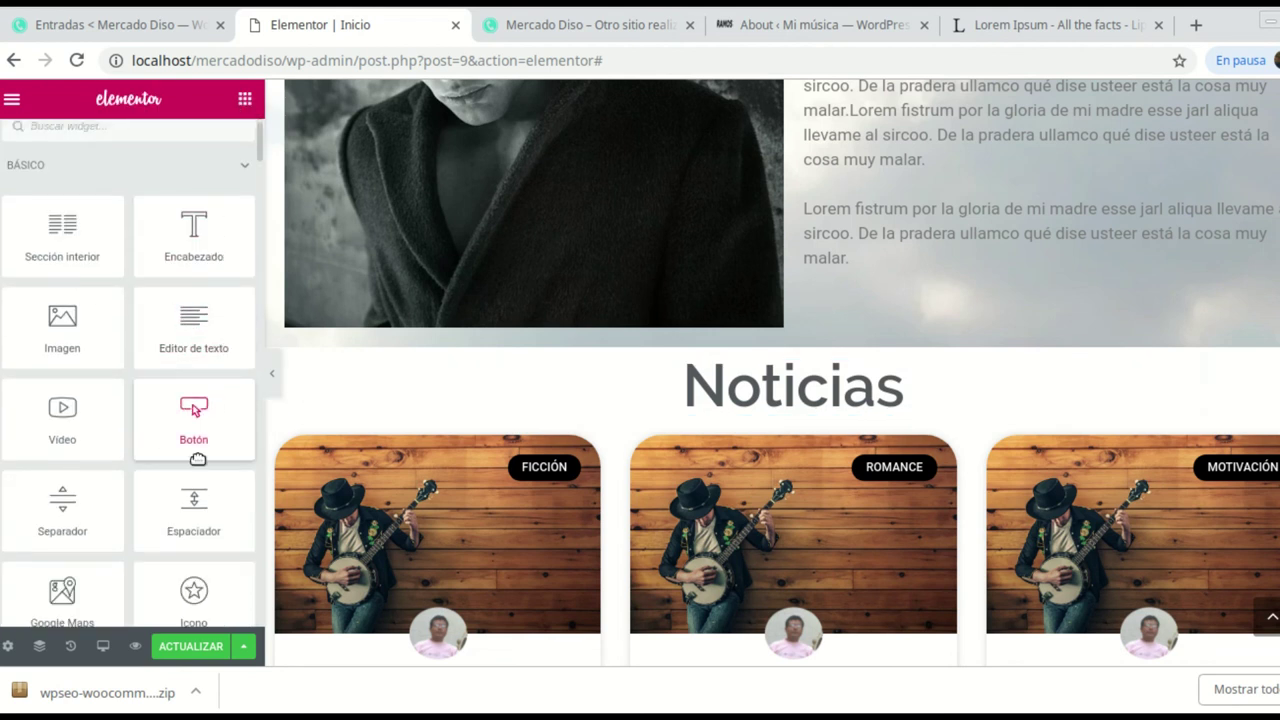
pyautogui.moveTo(191, 503); pyautogui.dragTo(750, 375)
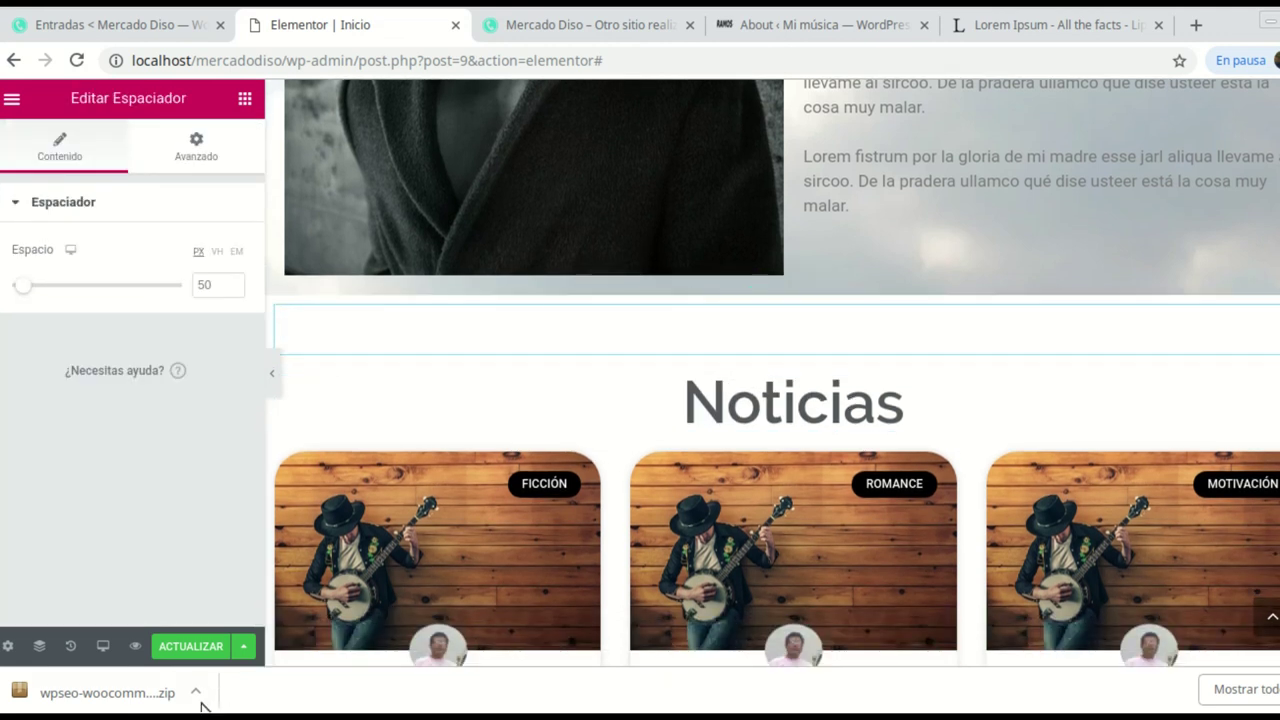
pyautogui.click(192, 647)
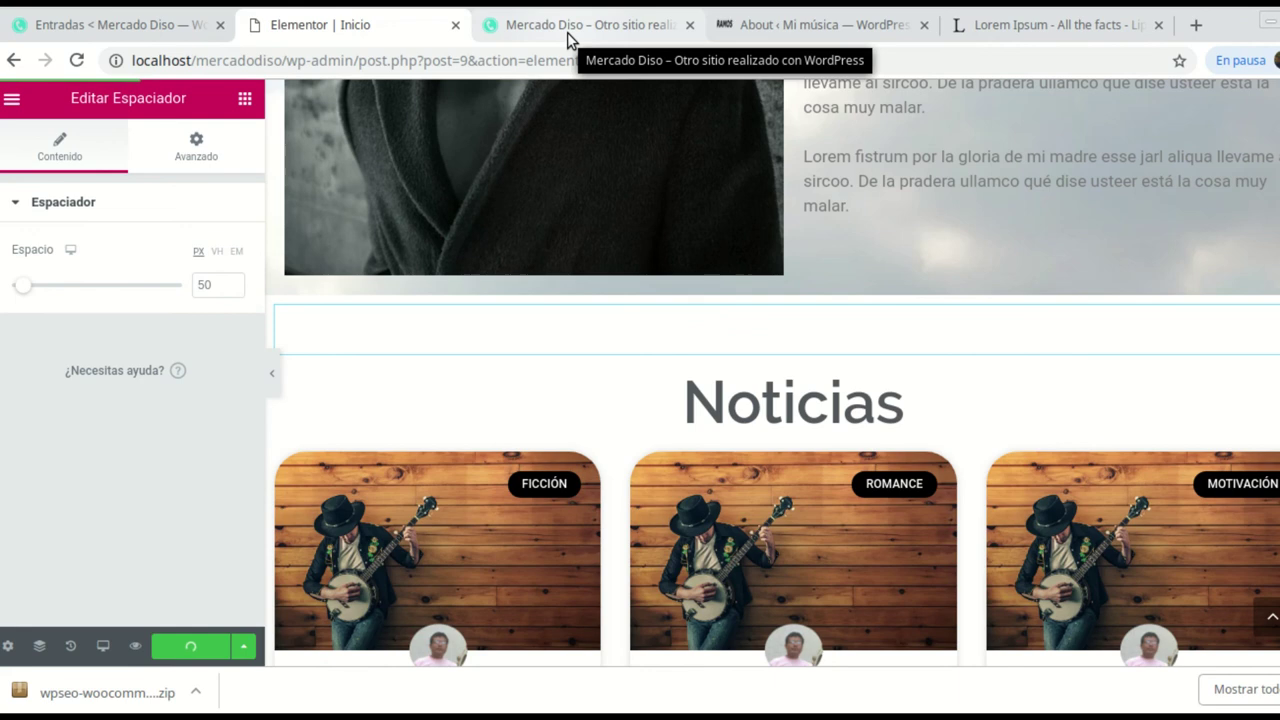
# - Switch to the live homepage, reload it and examine the Noticias heading above the animated post cards
pyautogui.click(567, 32)
pyautogui.click(77, 60)
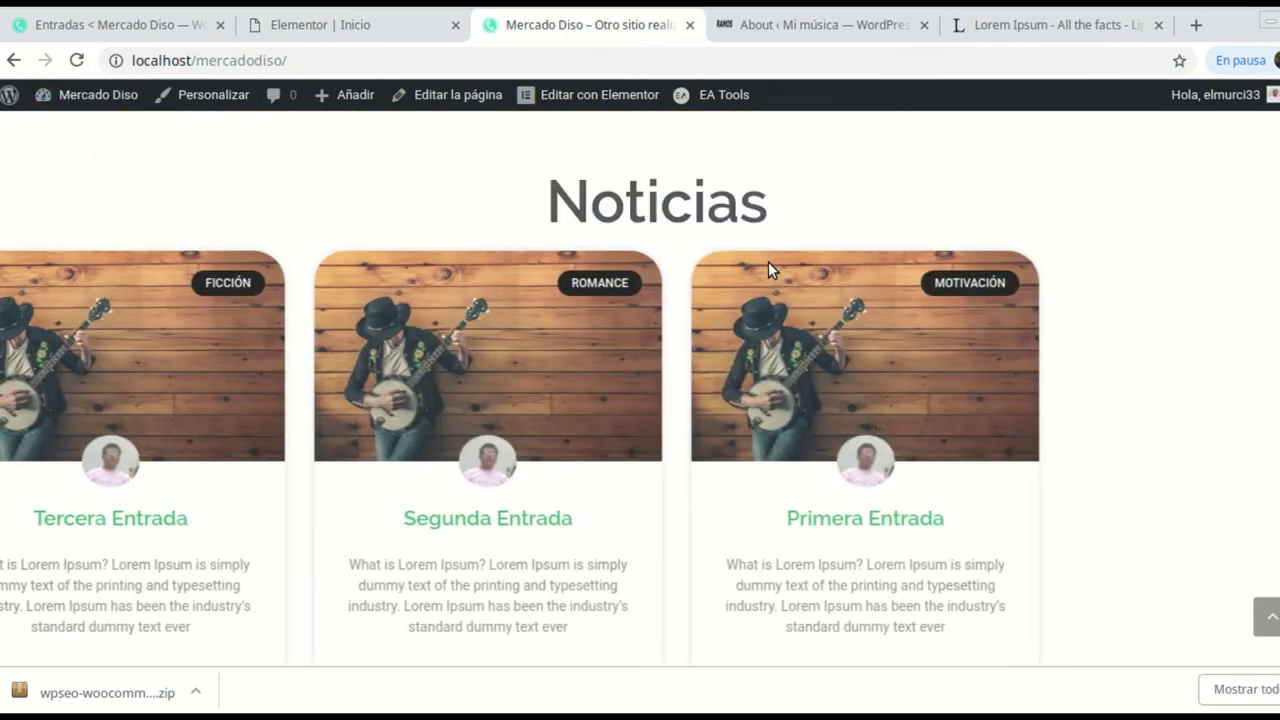
pyautogui.scroll(-3, 1003, 335)
pyautogui.scroll(3, 1000, 328)
pyautogui.scroll(-3, 994, 320)
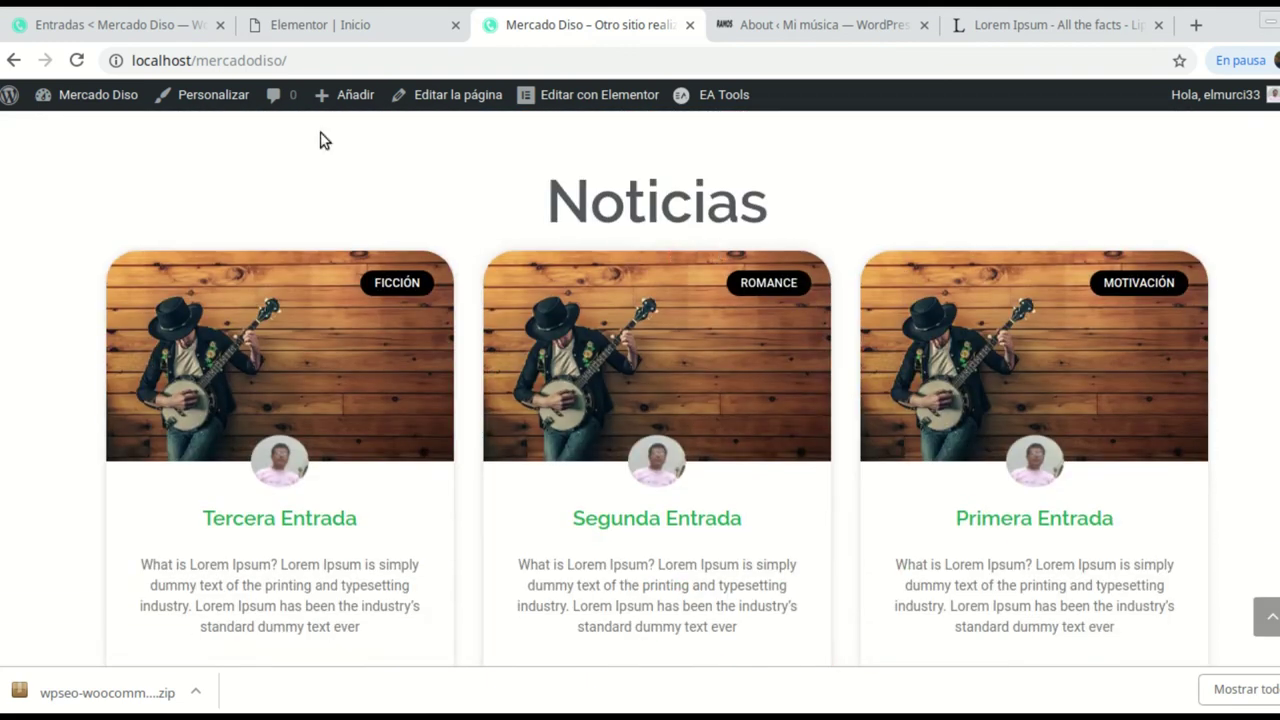
# - Return to the Elementor homepage editor, add a 50 px spacer between the Noticias heading and the post cards, and update the page
pyautogui.click(336, 23)
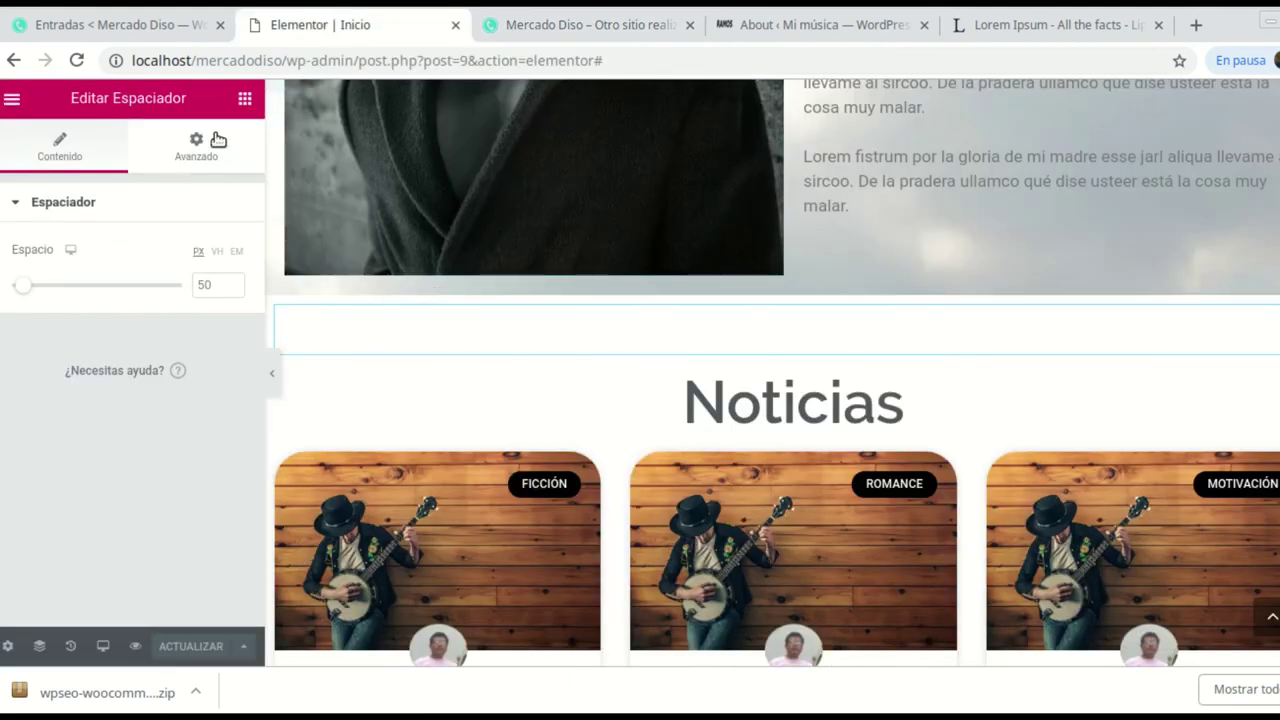
pyautogui.click(244, 98)
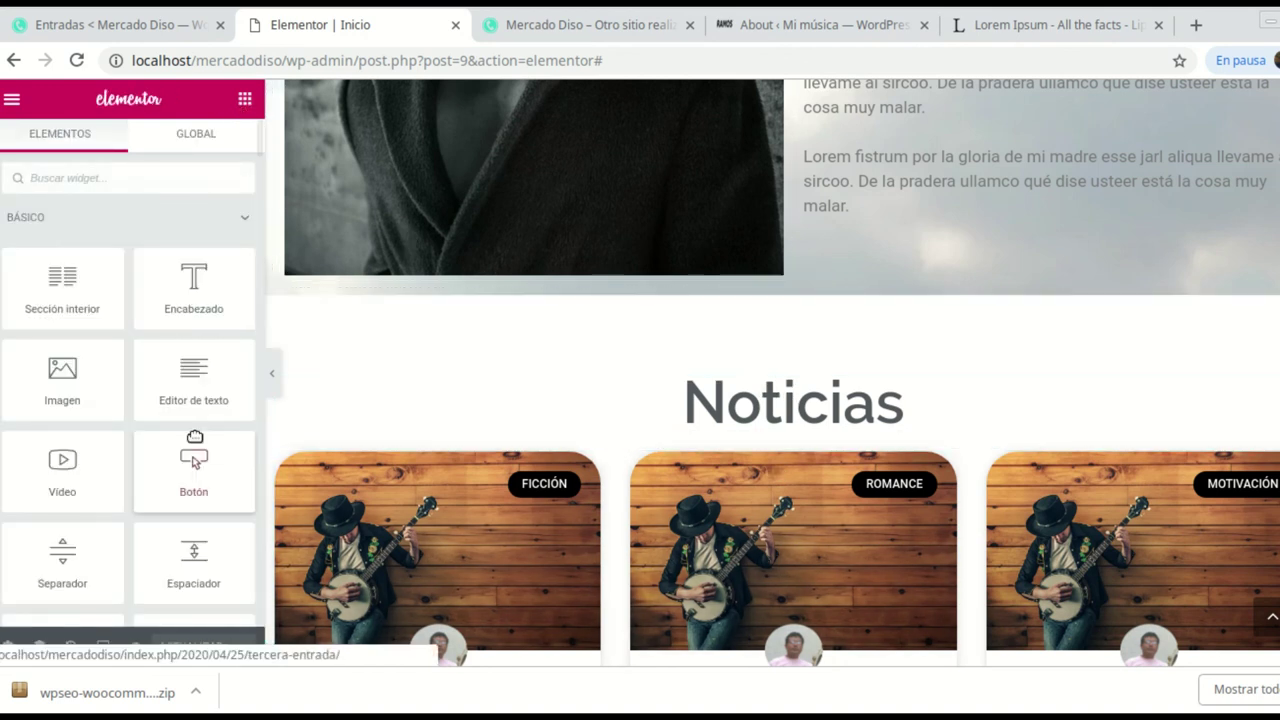
pyautogui.scroll(-1, 188, 425)
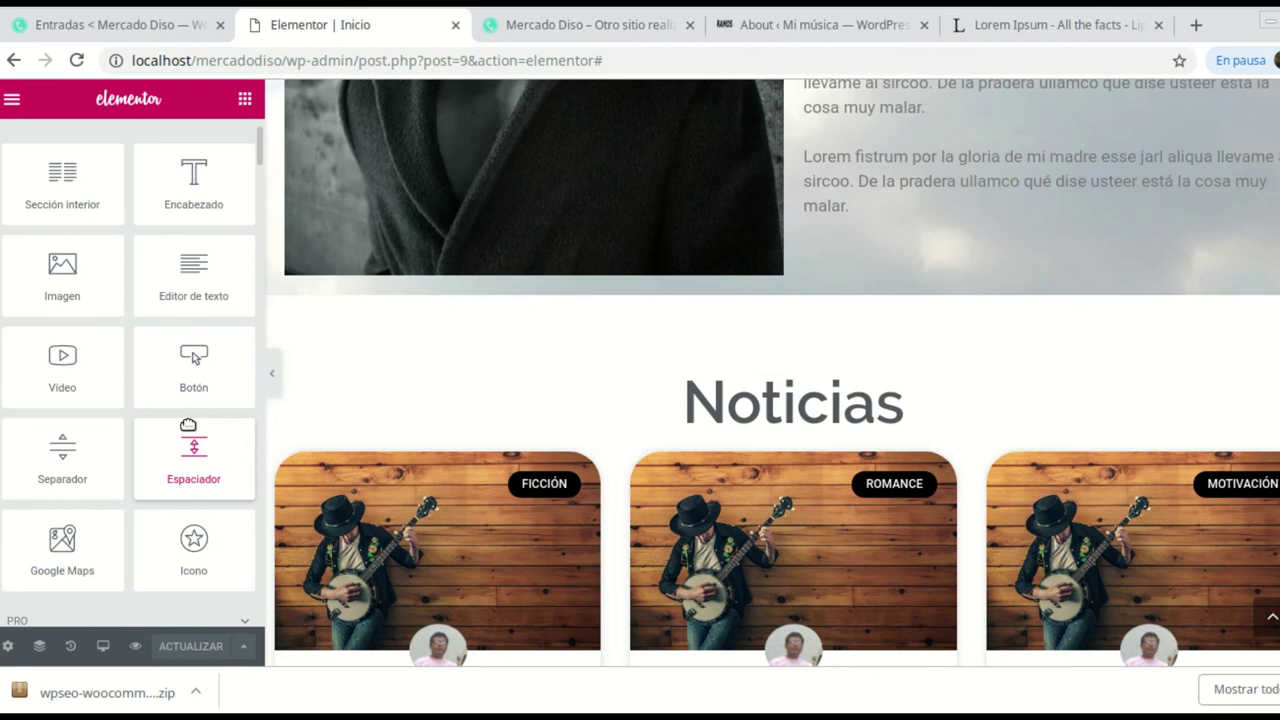
pyautogui.moveTo(197, 450); pyautogui.dragTo(791, 430)
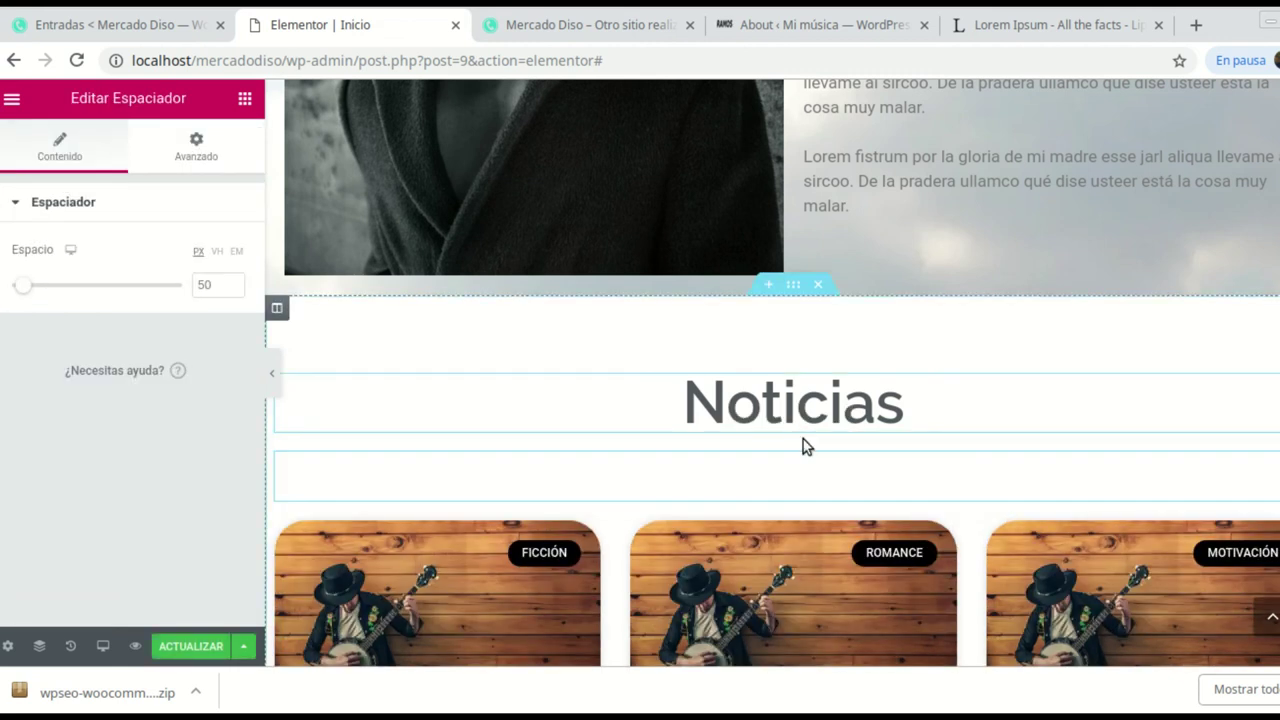
pyautogui.click(210, 646)
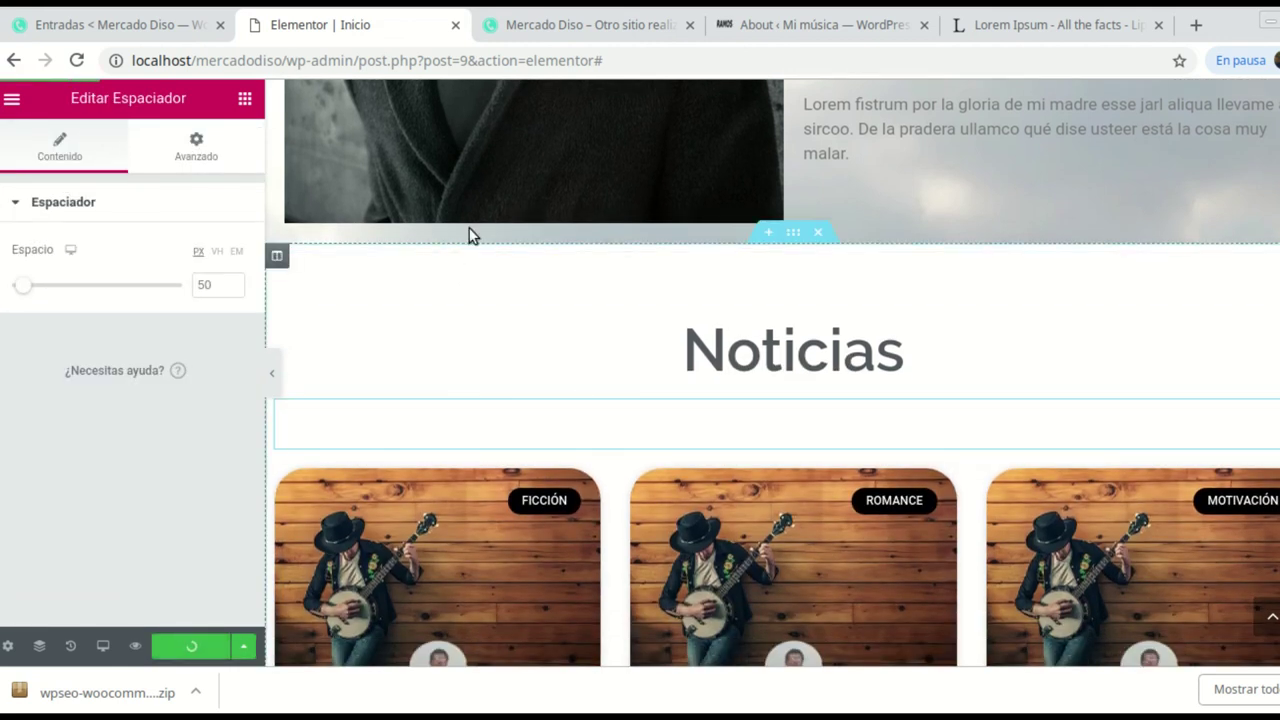
# - Reload the live homepage and check the spacing around the Noticias heading
pyautogui.click(565, 30)
pyautogui.click(76, 60)
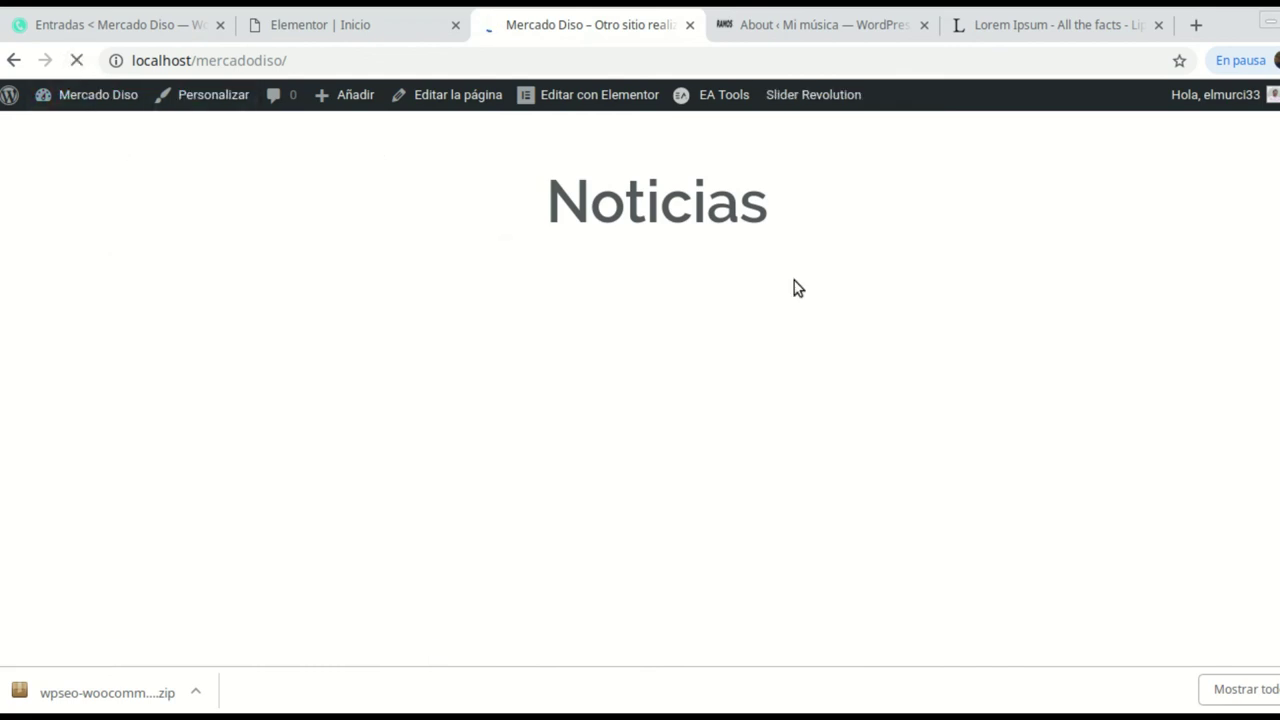
pyautogui.scroll(2, 993, 335)
pyautogui.scroll(1, 1028, 326)
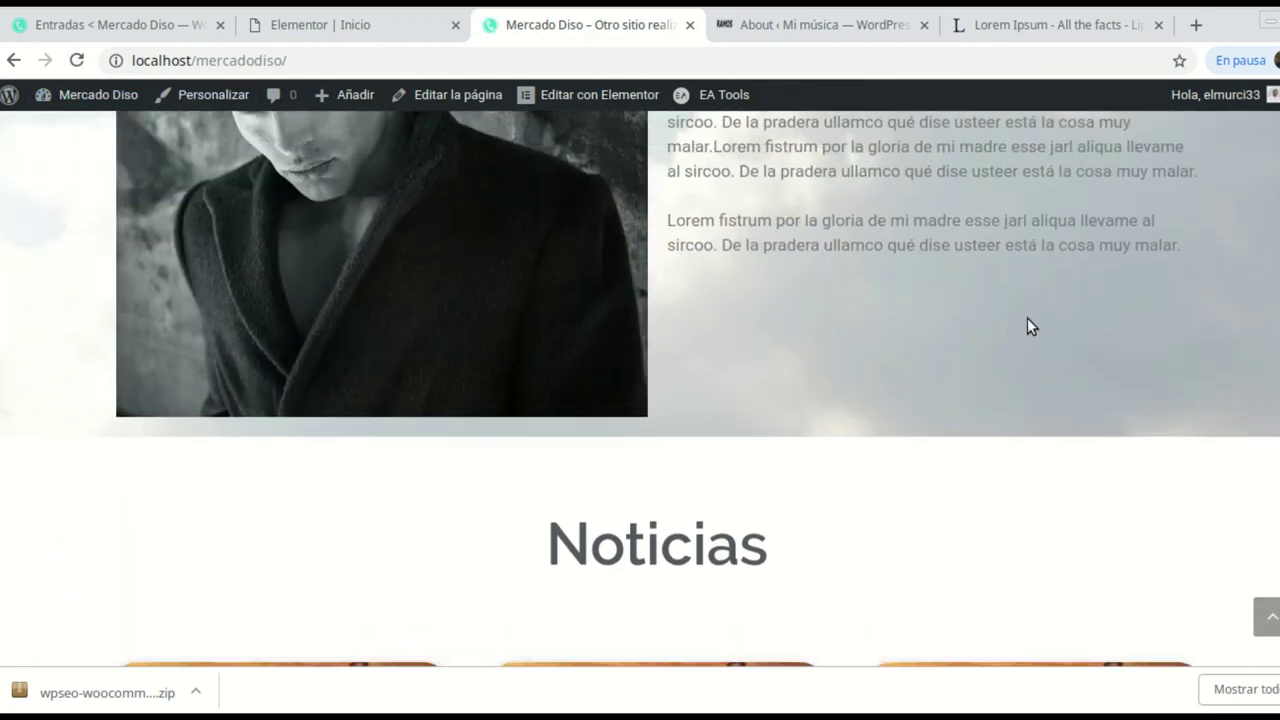